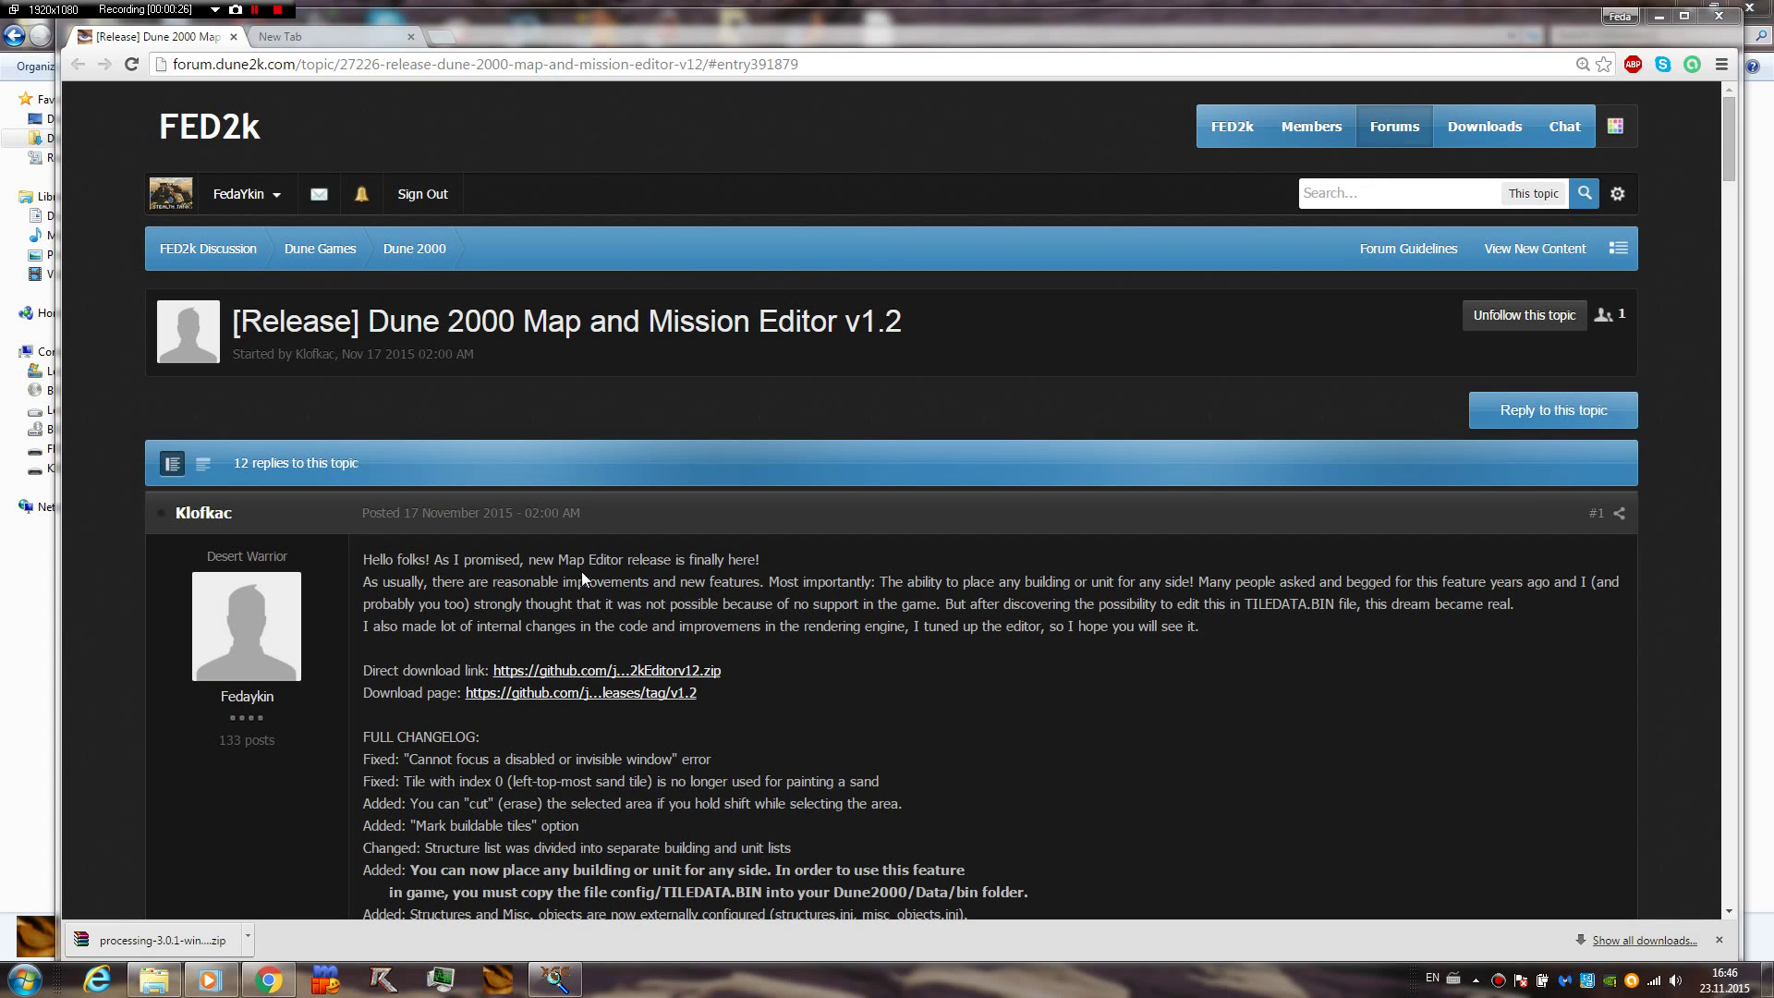
Scroll through the v1.2 release page and highlight the direct download link line
{"action": "scroll", "coordinate": [591, 566], "scroll_direction": "down", "scroll_amount": 15}
{"action": "scroll", "coordinate": [652, 545], "scroll_direction": "up", "scroll_amount": 15}
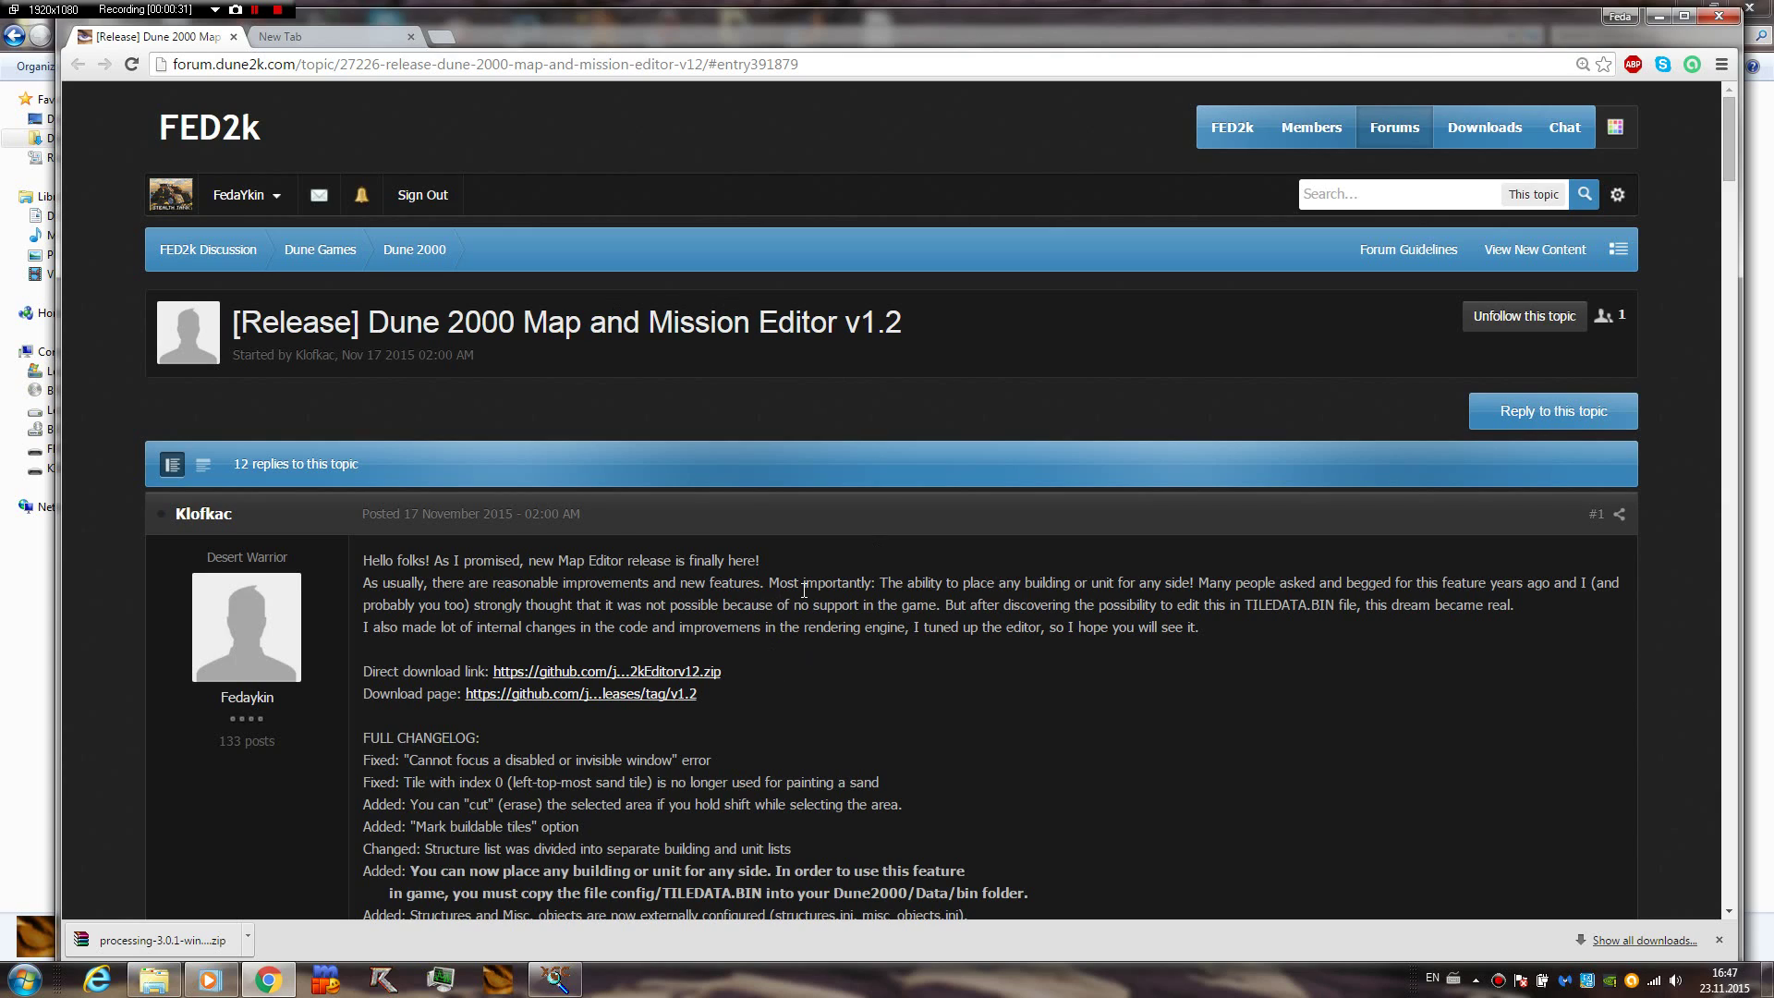
{"action": "scroll", "coordinate": [804, 591], "scroll_direction": "down", "scroll_amount": 15}
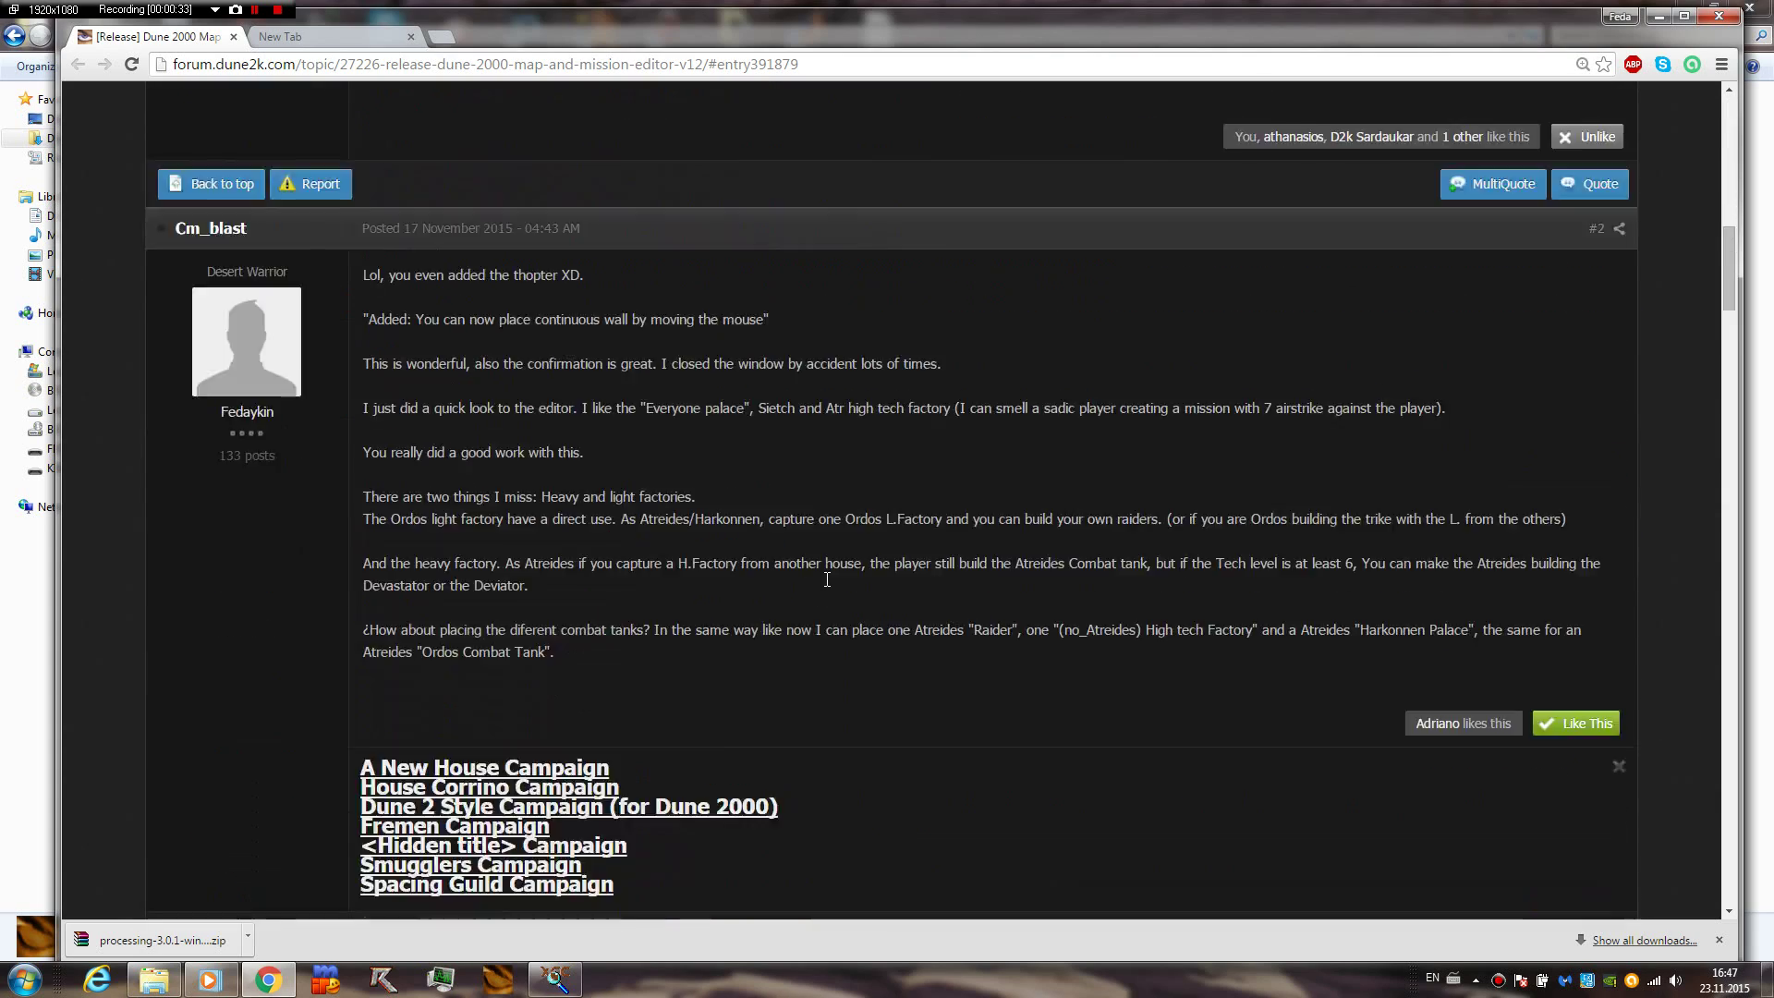
{"action": "scroll", "coordinate": [837, 573], "scroll_direction": "up", "scroll_amount": 15}
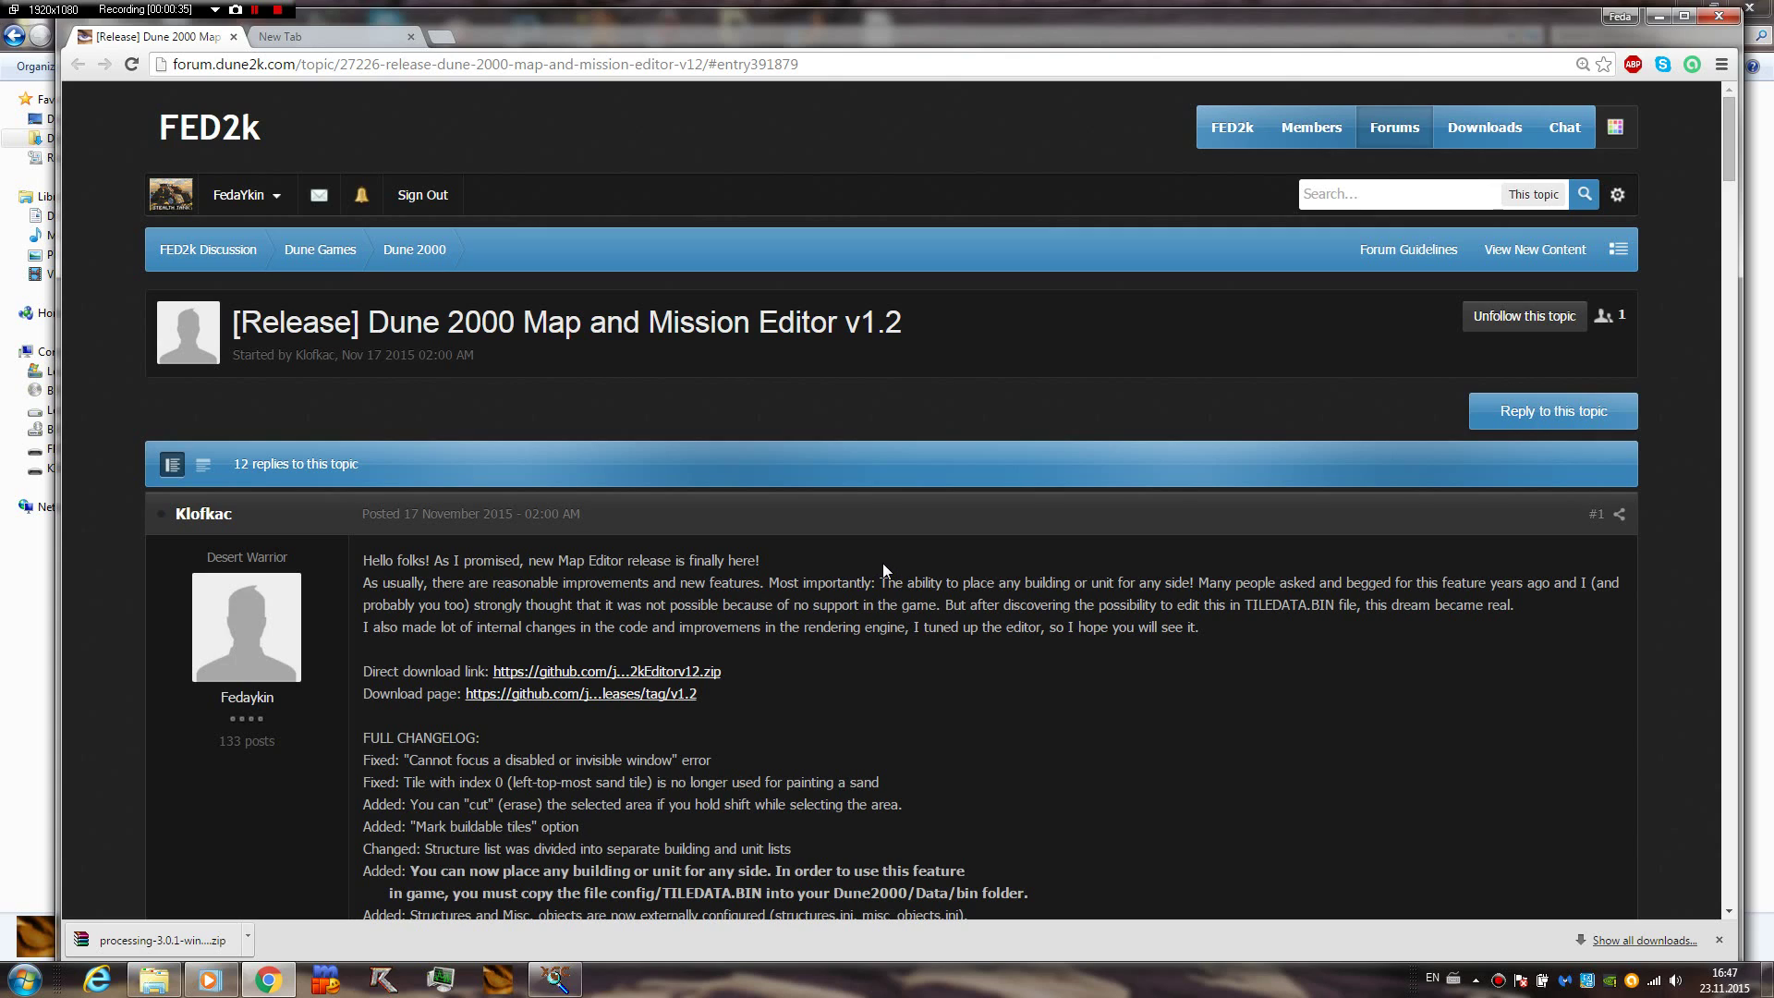
{"action": "scroll", "coordinate": [884, 560], "scroll_direction": "down", "scroll_amount": 15}
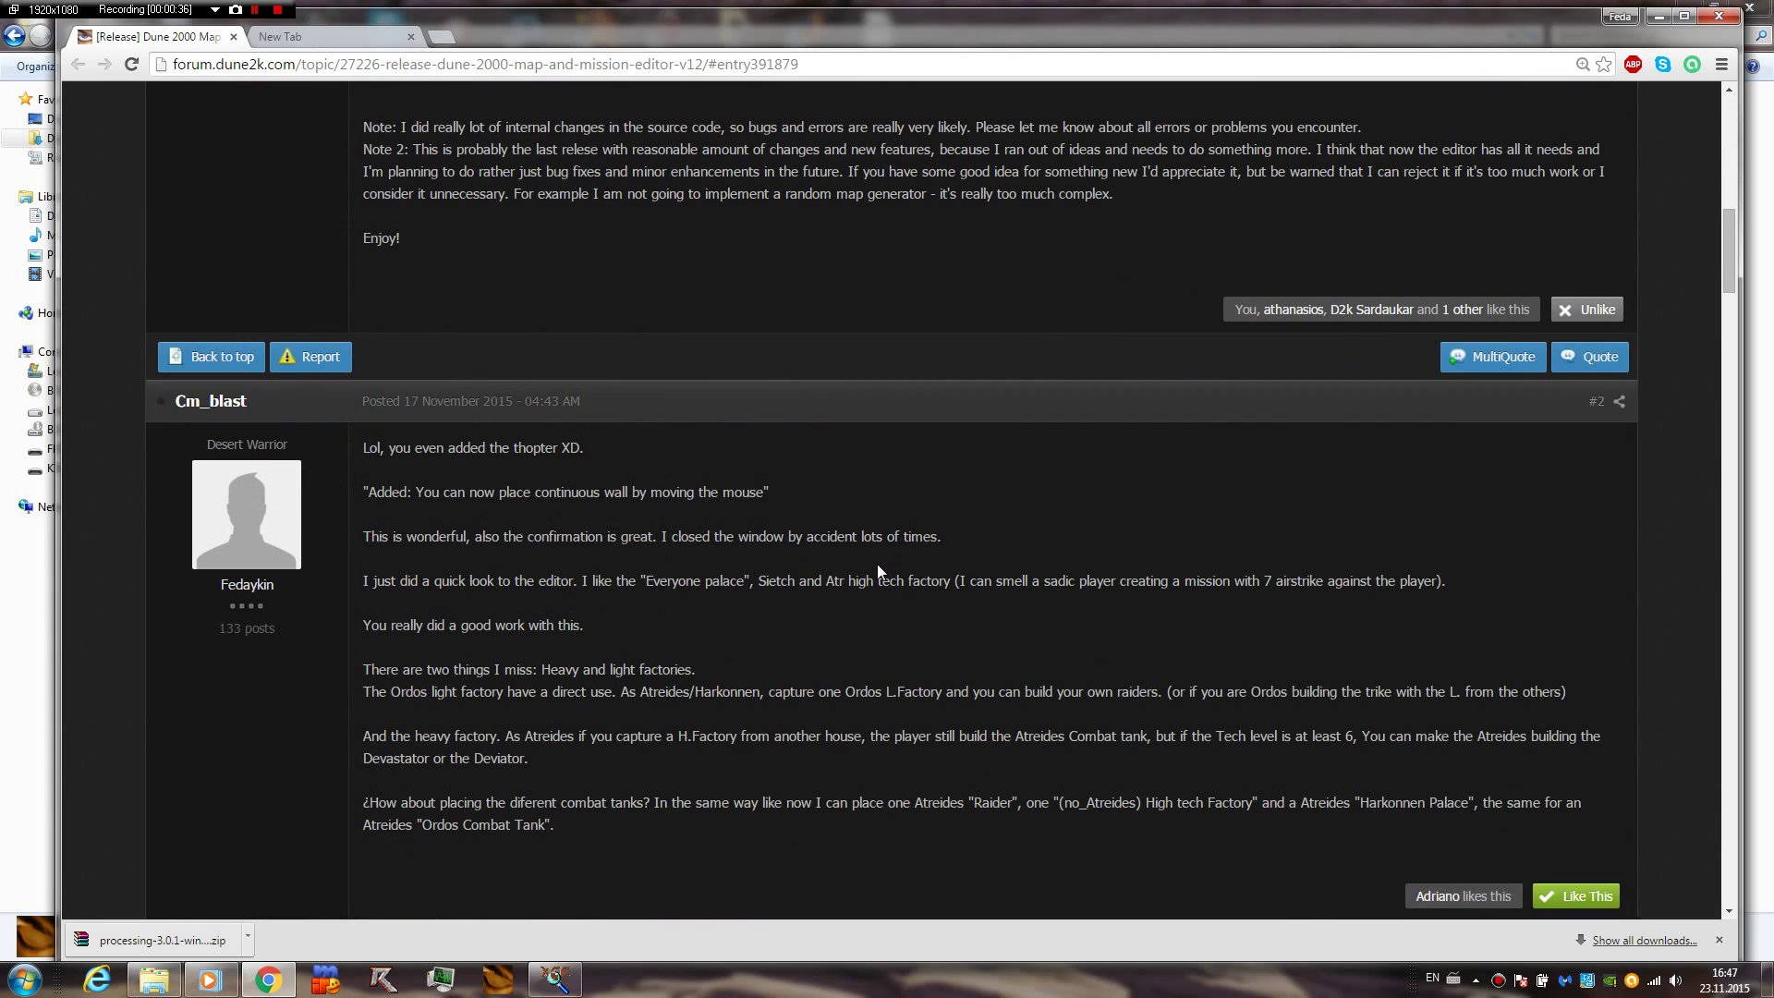
{"action": "scroll", "coordinate": [878, 562], "scroll_direction": "down", "scroll_amount": 12}
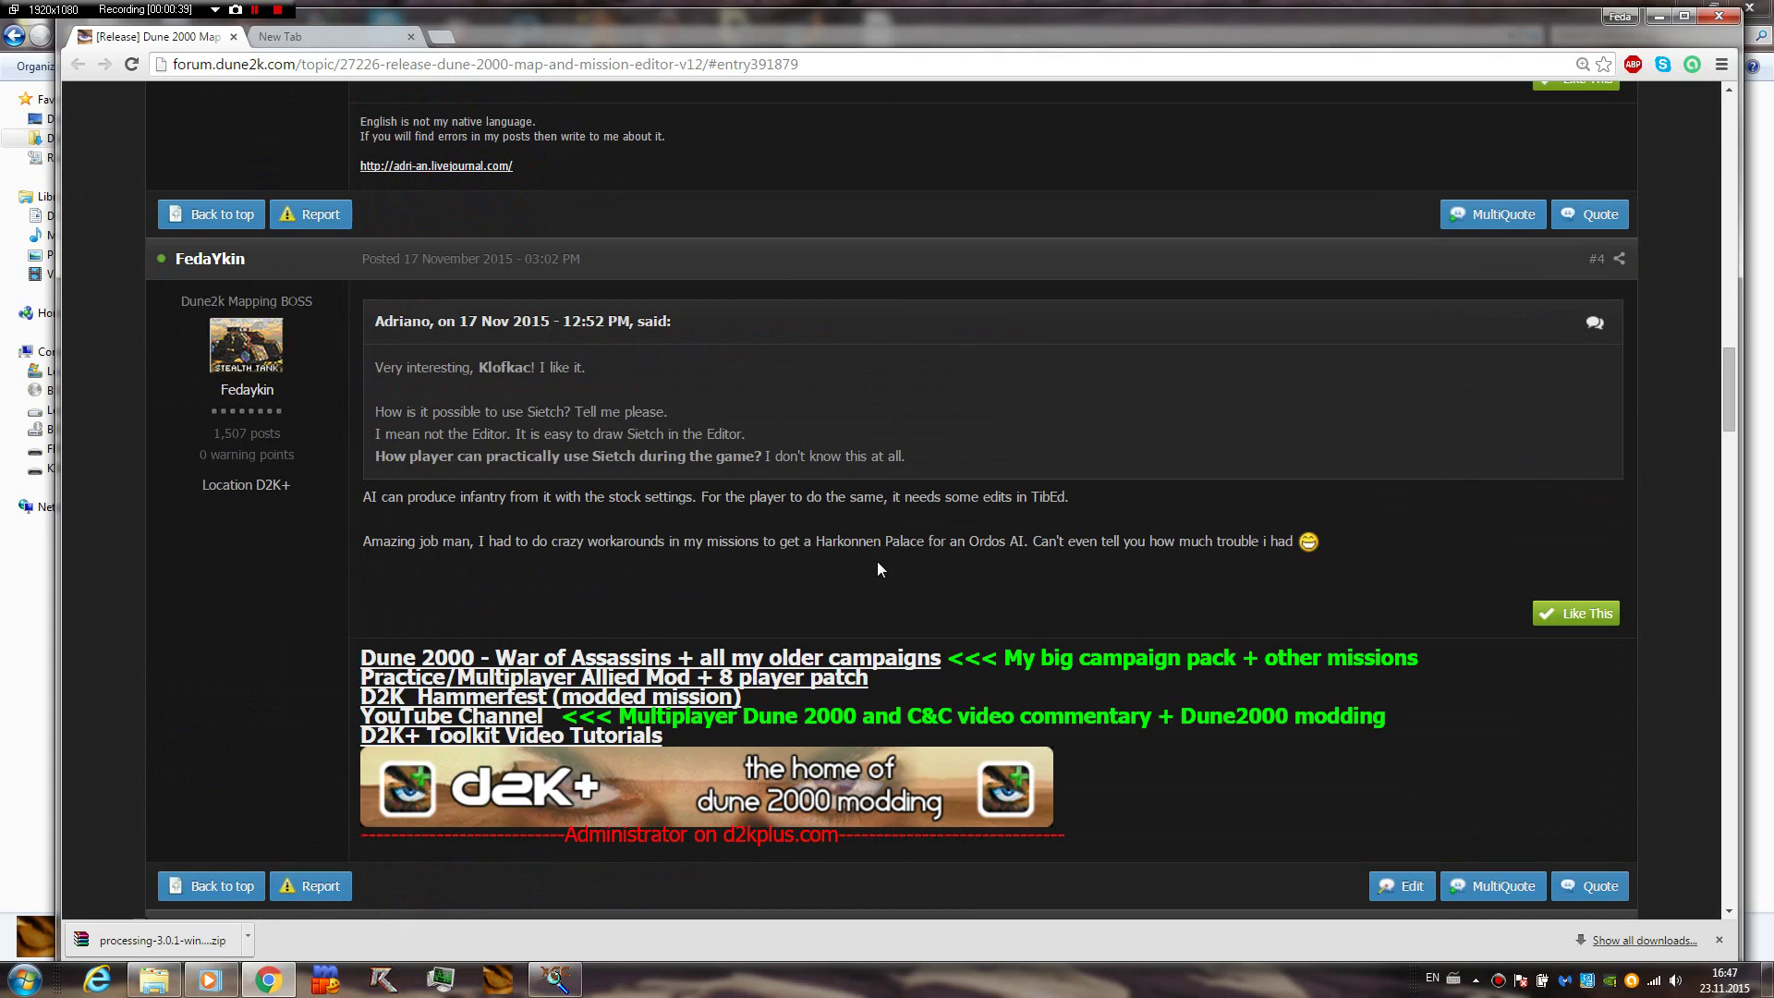
{"action": "scroll", "coordinate": [878, 561], "scroll_direction": "up", "scroll_amount": 8}
{"action": "scroll", "coordinate": [878, 560], "scroll_direction": "up", "scroll_amount": 12}
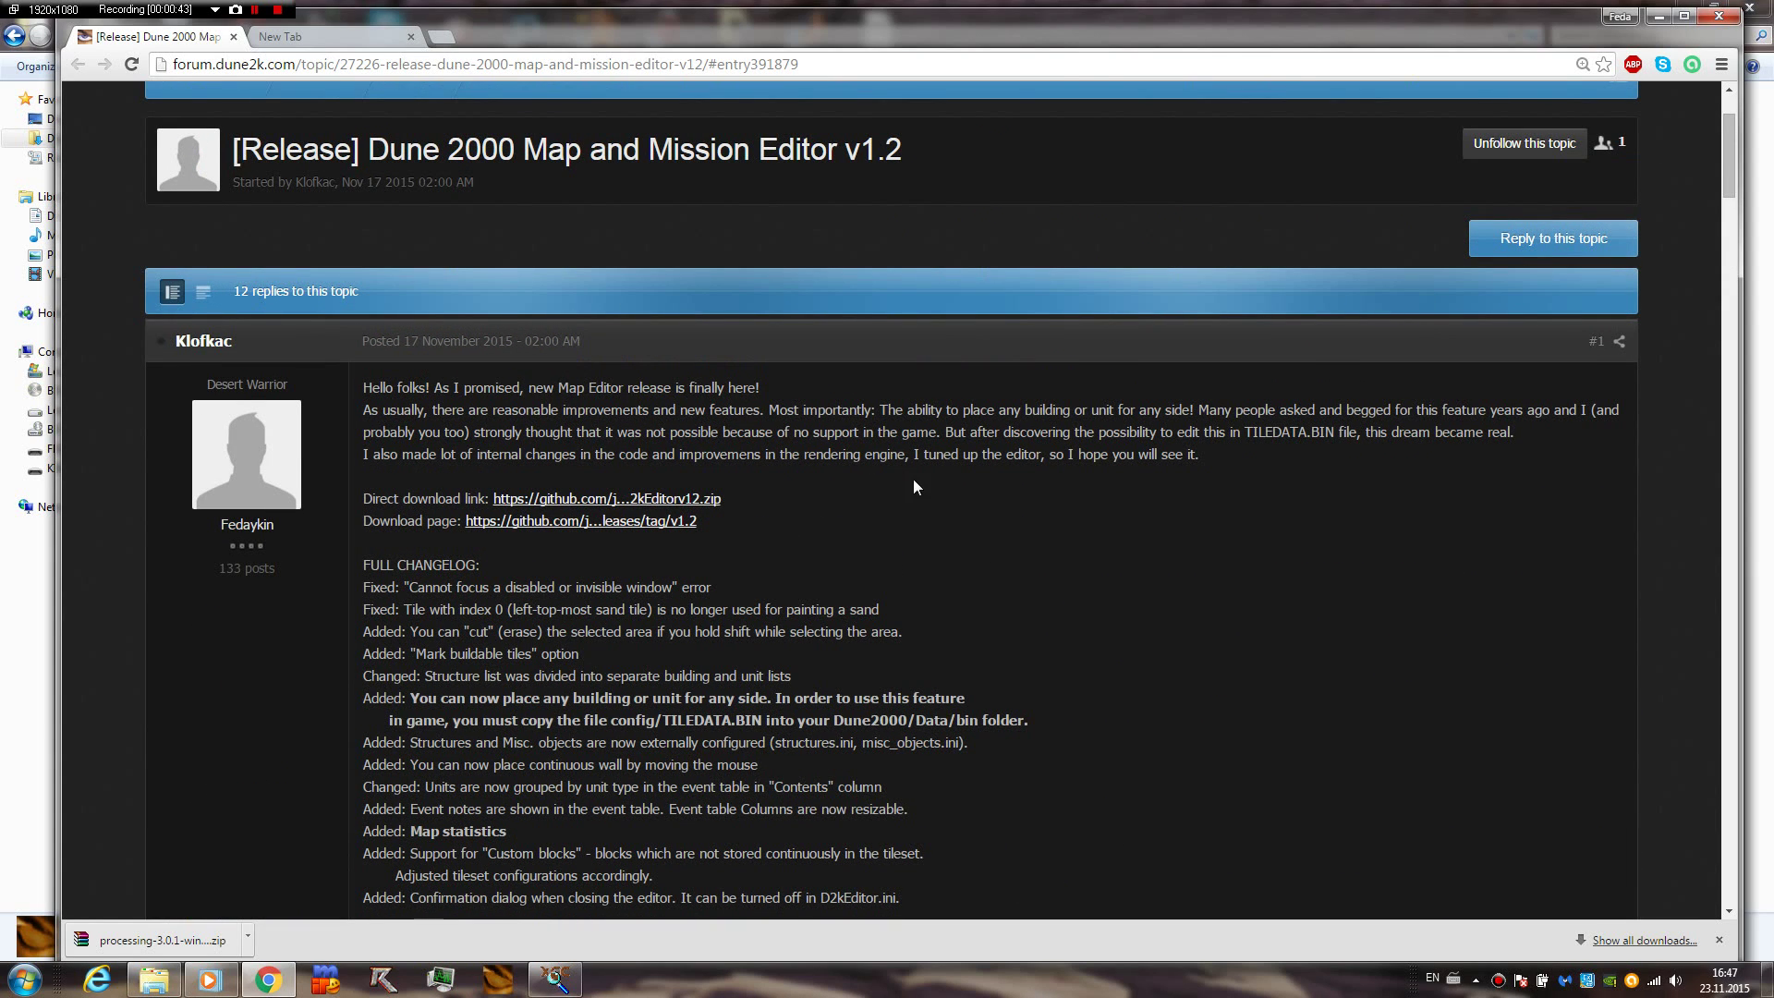
{"action": "scroll", "coordinate": [925, 473], "scroll_direction": "up", "scroll_amount": 2}
{"action": "scroll", "coordinate": [887, 489], "scroll_direction": "down", "scroll_amount": 6}
{"action": "scroll", "coordinate": [670, 493], "scroll_direction": "up", "scroll_amount": 4}
{"action": "scroll", "coordinate": [404, 188], "scroll_direction": "up", "scroll_amount": 2}
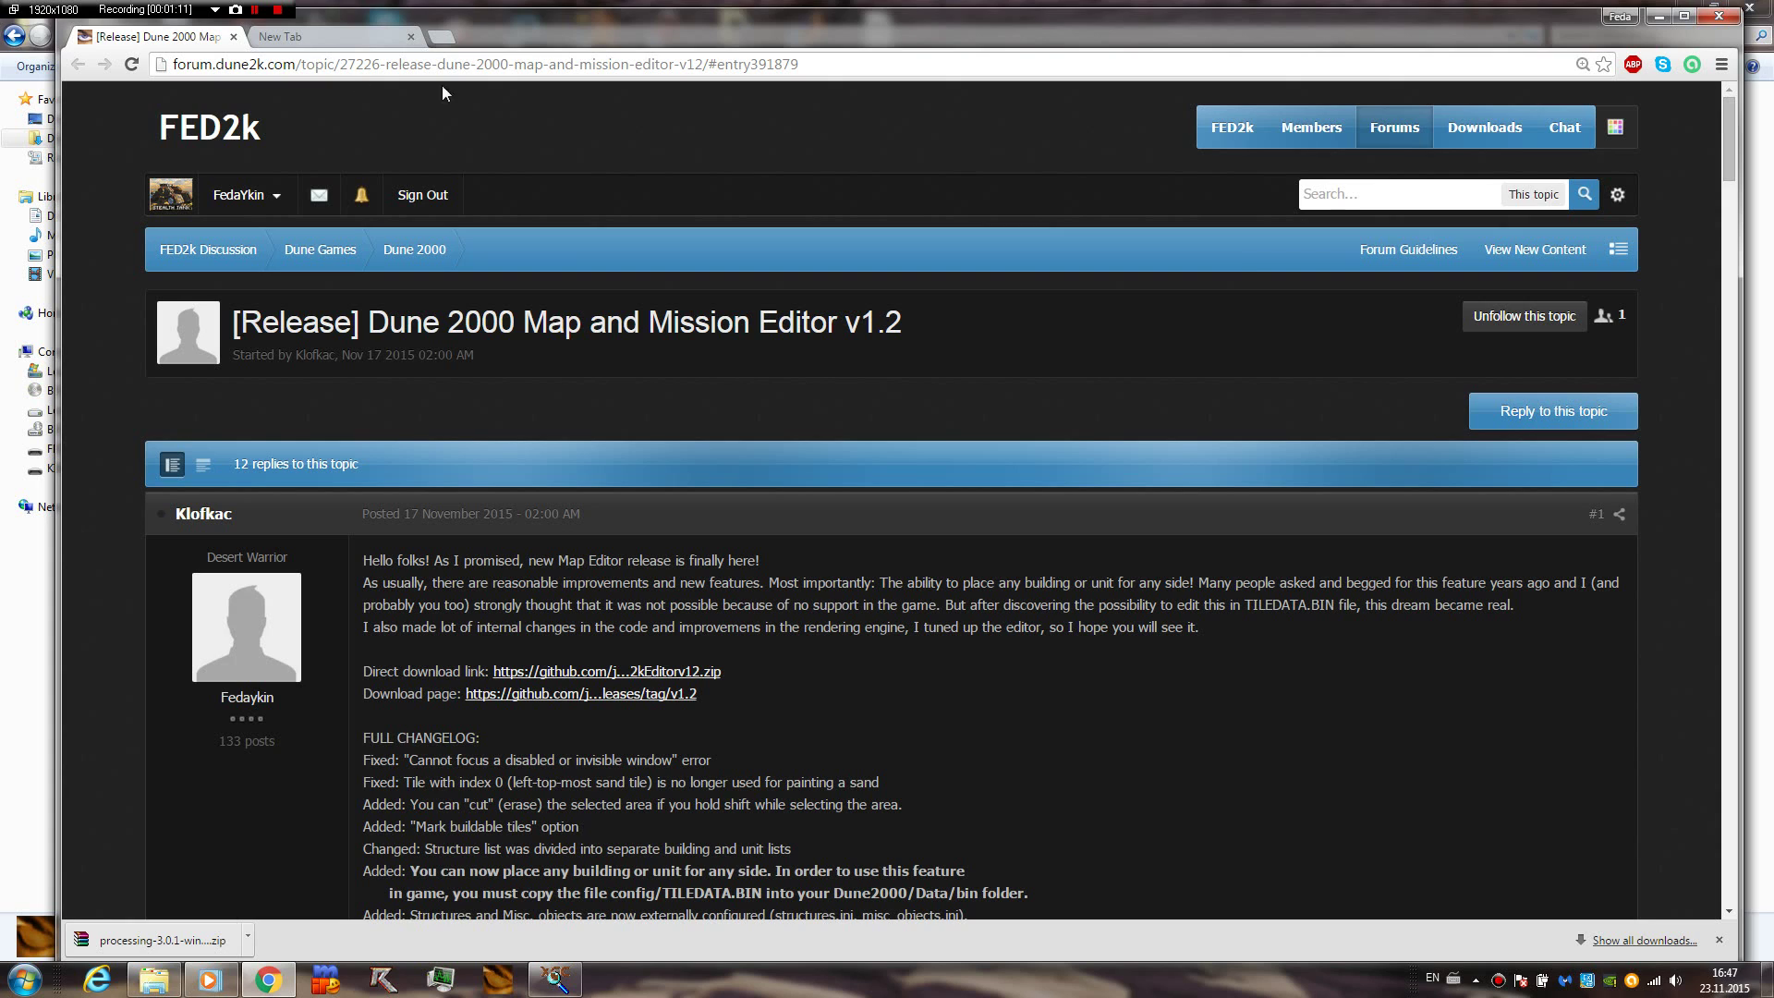
{"action": "scroll", "coordinate": [595, 569], "scroll_direction": "down", "scroll_amount": 12}
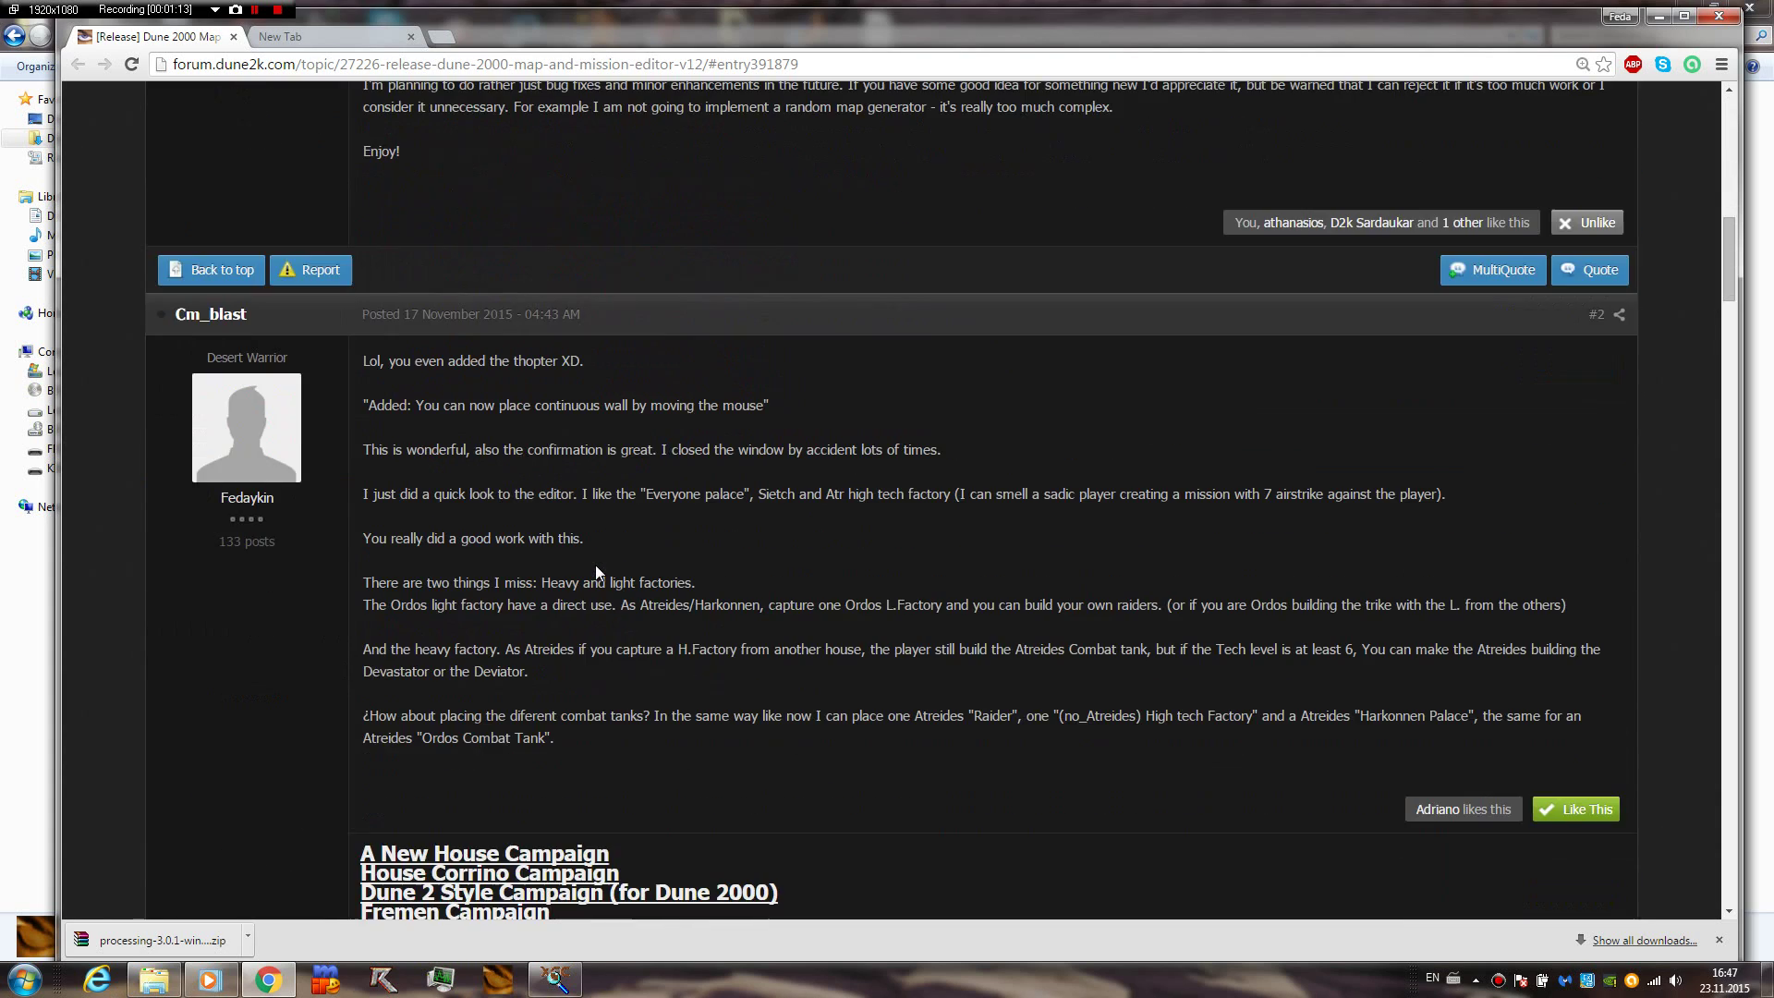
{"action": "scroll", "coordinate": [595, 565], "scroll_direction": "up", "scroll_amount": 10}
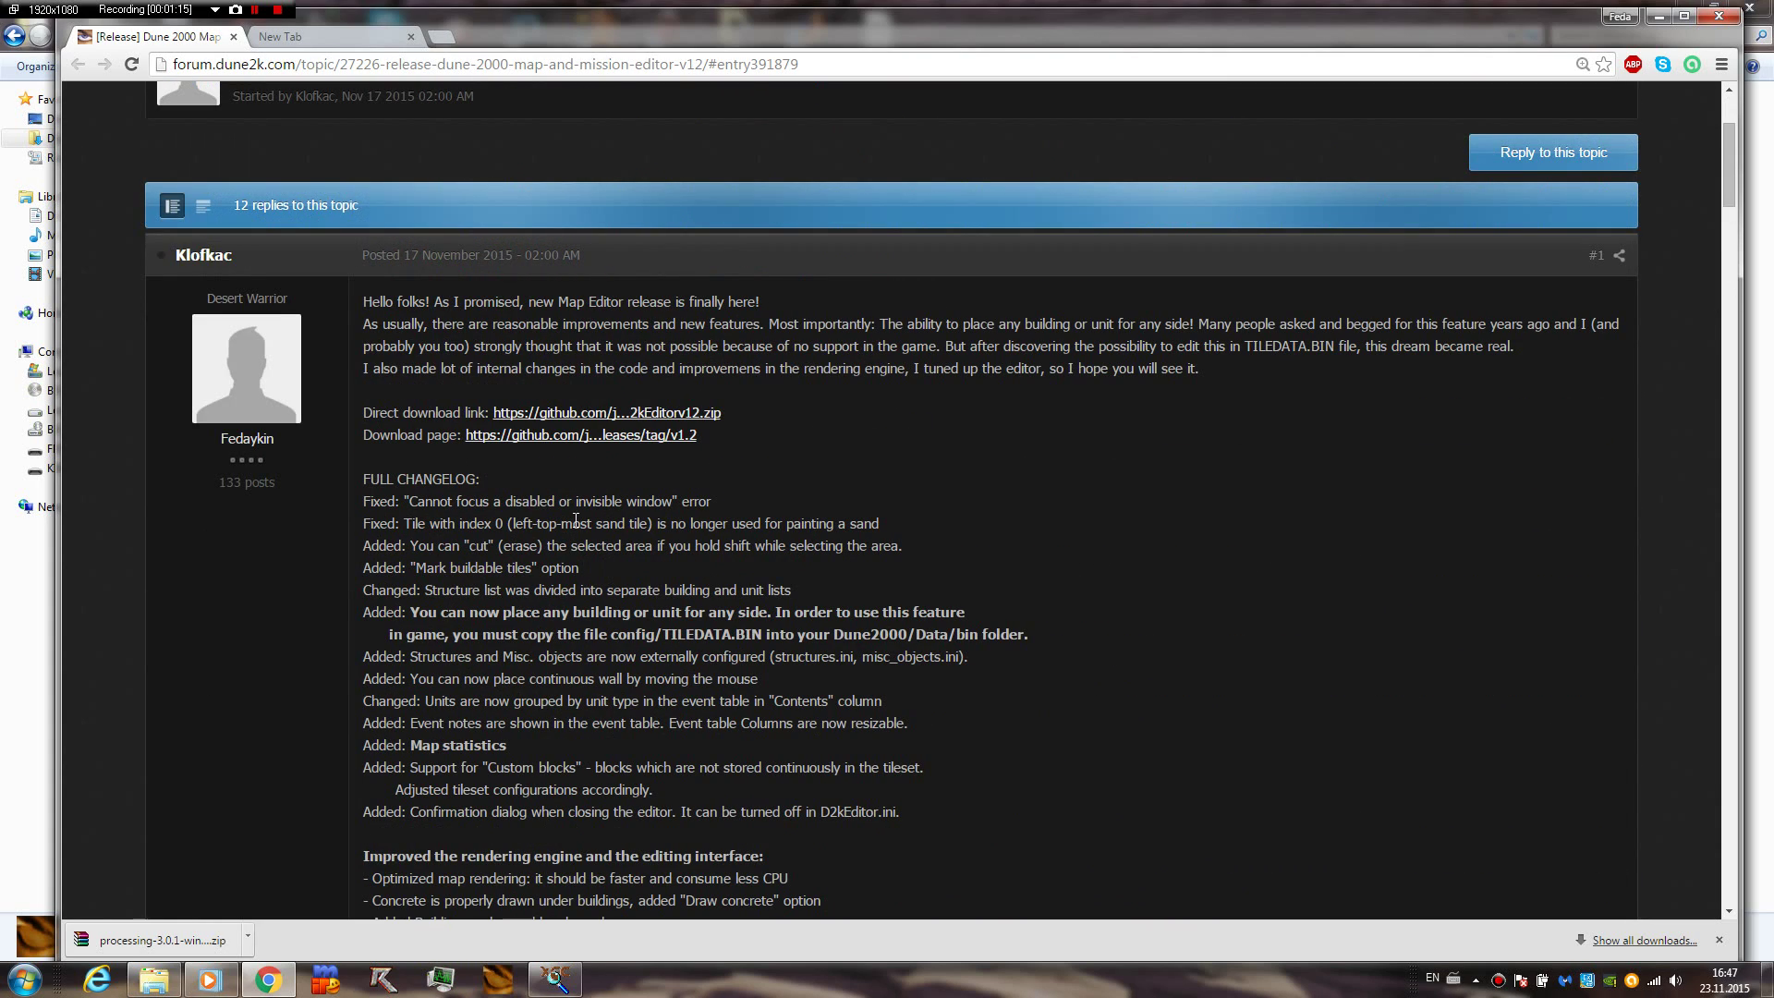
{"action": "scroll", "coordinate": [534, 440], "scroll_direction": "down", "scroll_amount": 1}
{"action": "scroll", "coordinate": [534, 440], "scroll_direction": "up", "scroll_amount": 4}
{"action": "scroll", "coordinate": [534, 440], "scroll_direction": "down", "scroll_amount": 4}
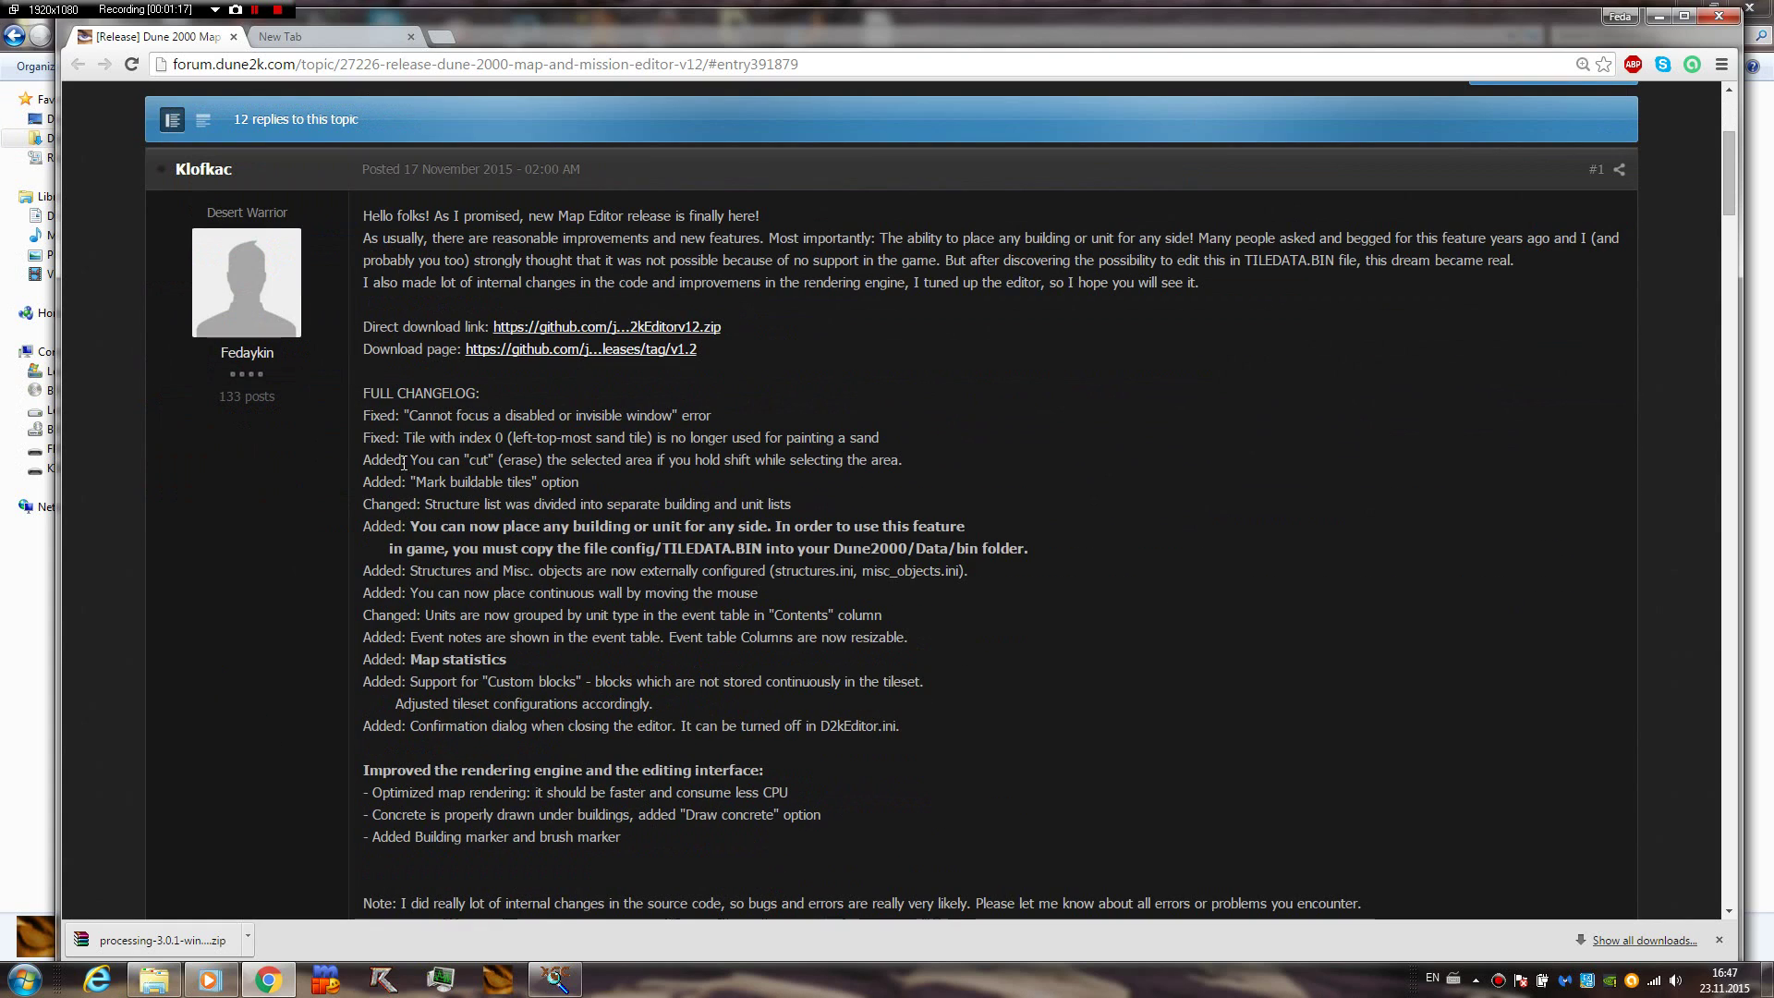
{"action": "scroll", "coordinate": [504, 525], "scroll_direction": "down", "scroll_amount": 7}
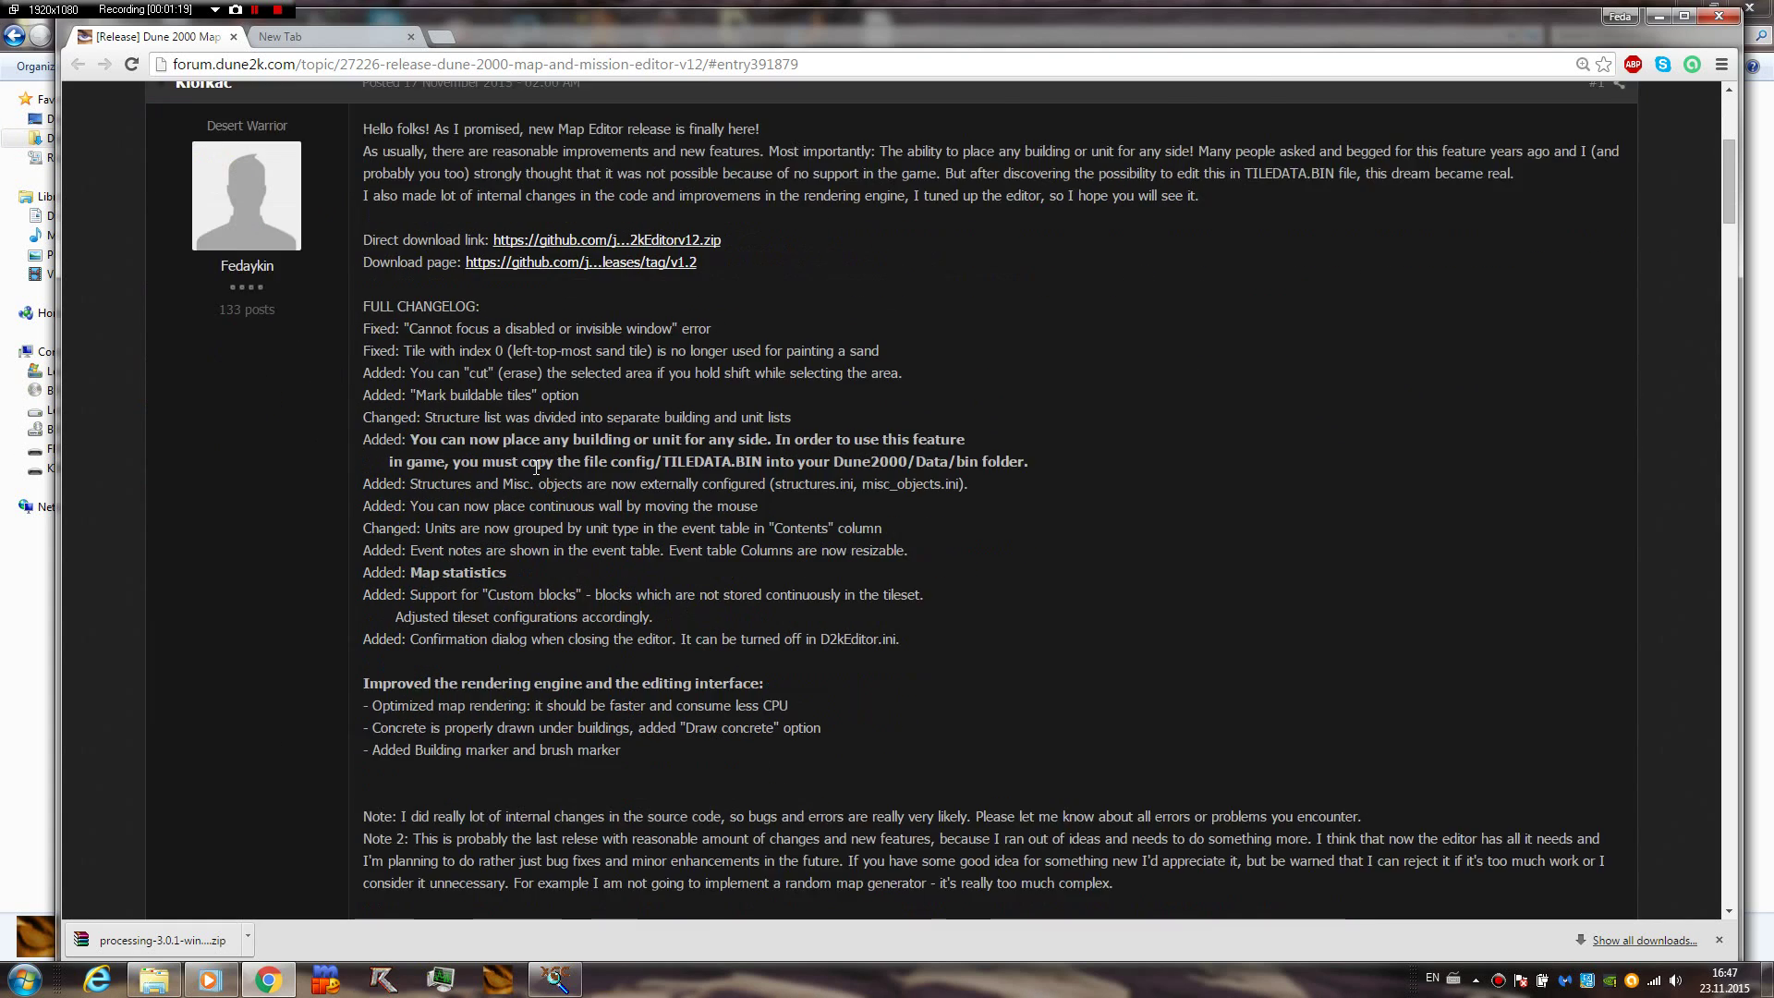
{"action": "scroll", "coordinate": [526, 456], "scroll_direction": "up", "scroll_amount": 7}
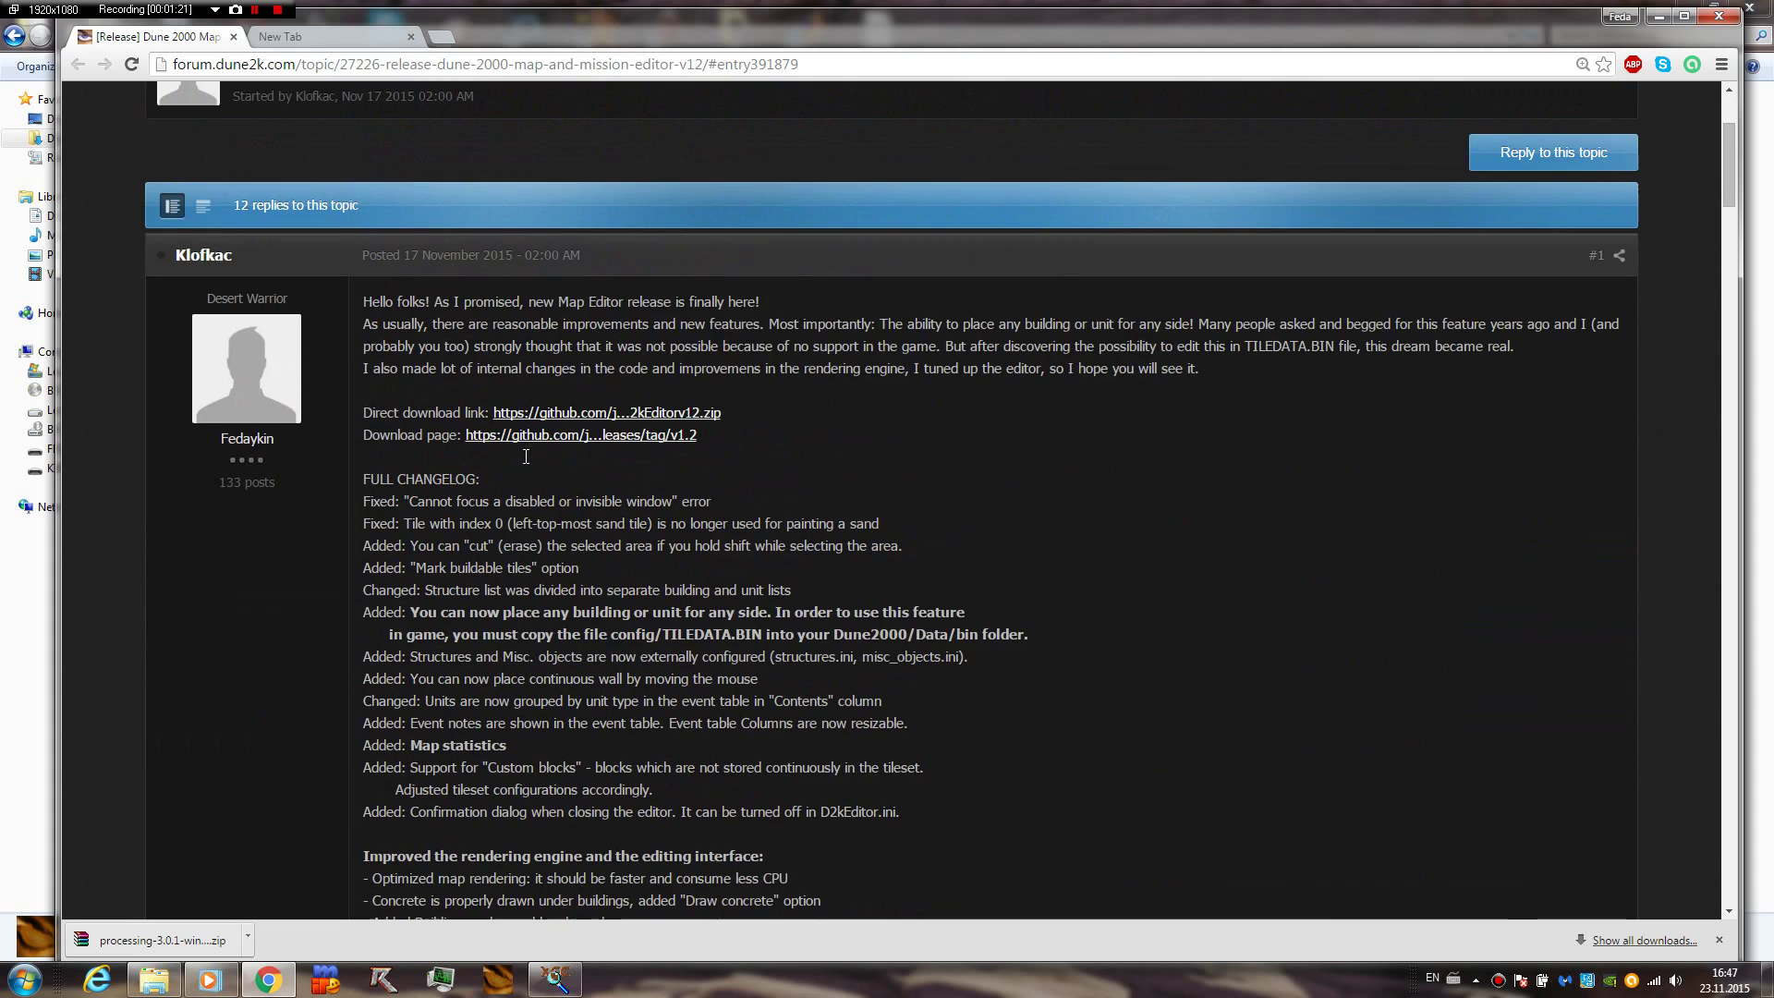
{"action": "scroll", "coordinate": [611, 546], "scroll_direction": "down", "scroll_amount": 1}
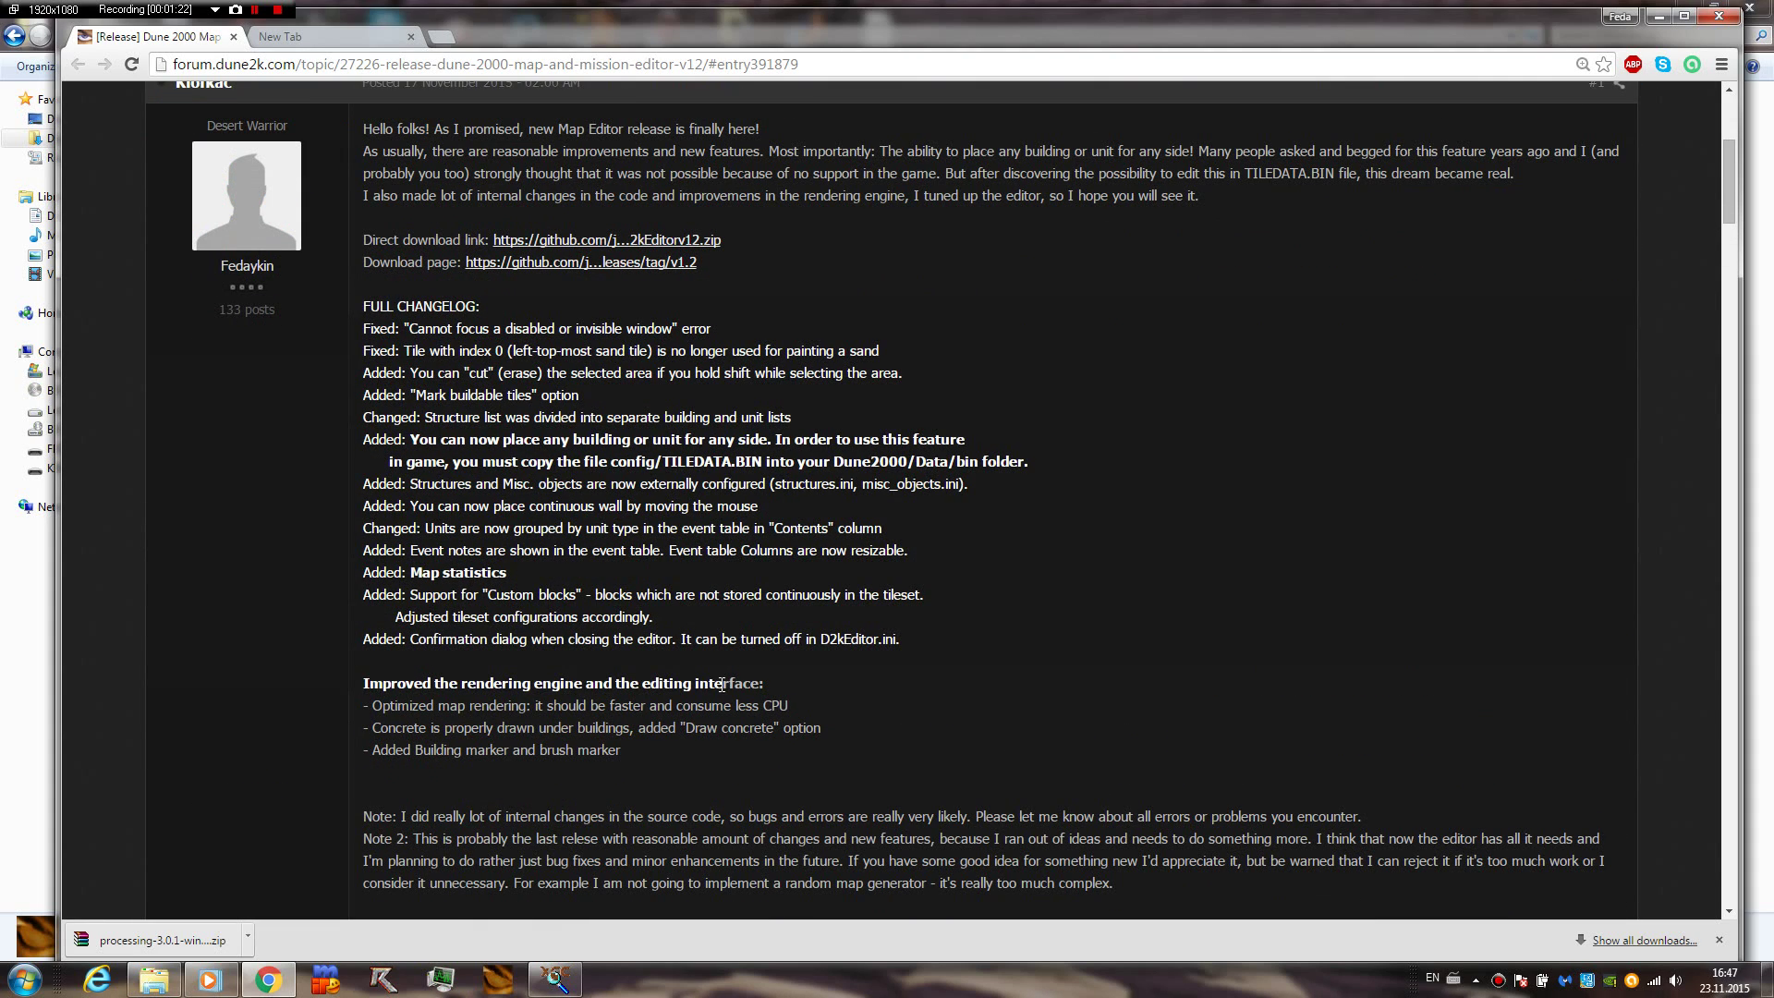
{"action": "scroll", "coordinate": [585, 588], "scroll_direction": "down", "scroll_amount": 5}
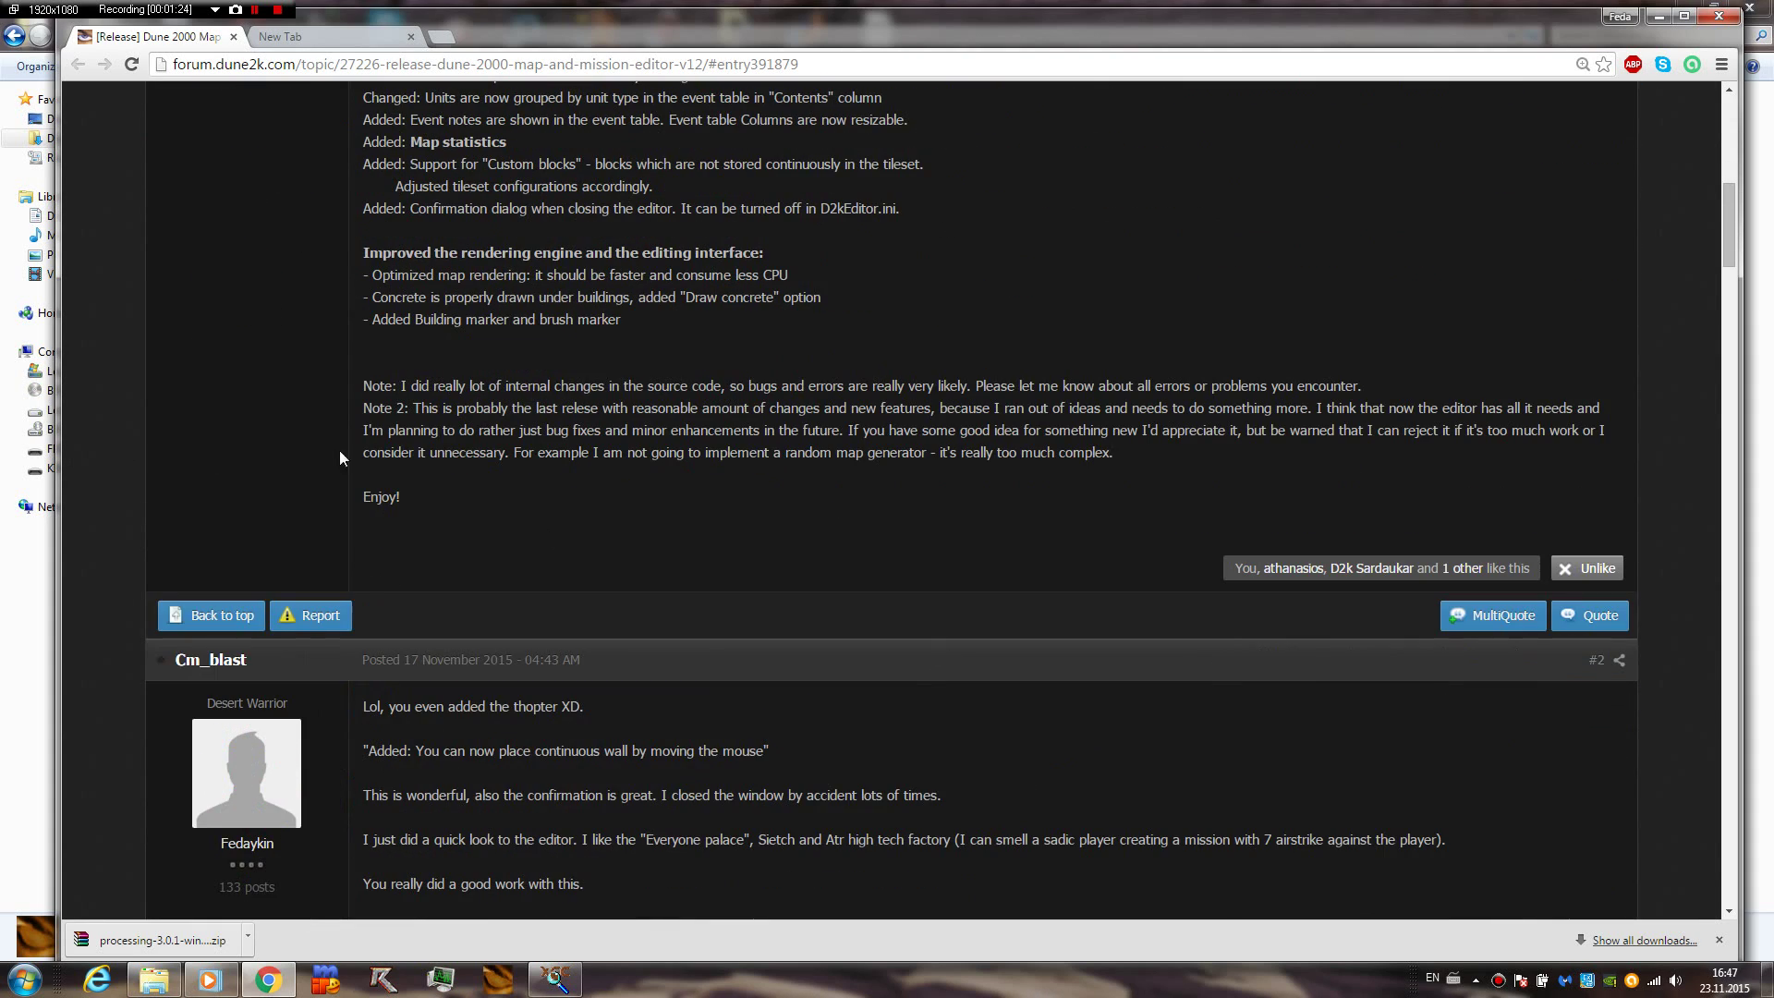
{"action": "scroll", "coordinate": [756, 567], "scroll_direction": "up", "scroll_amount": 6}
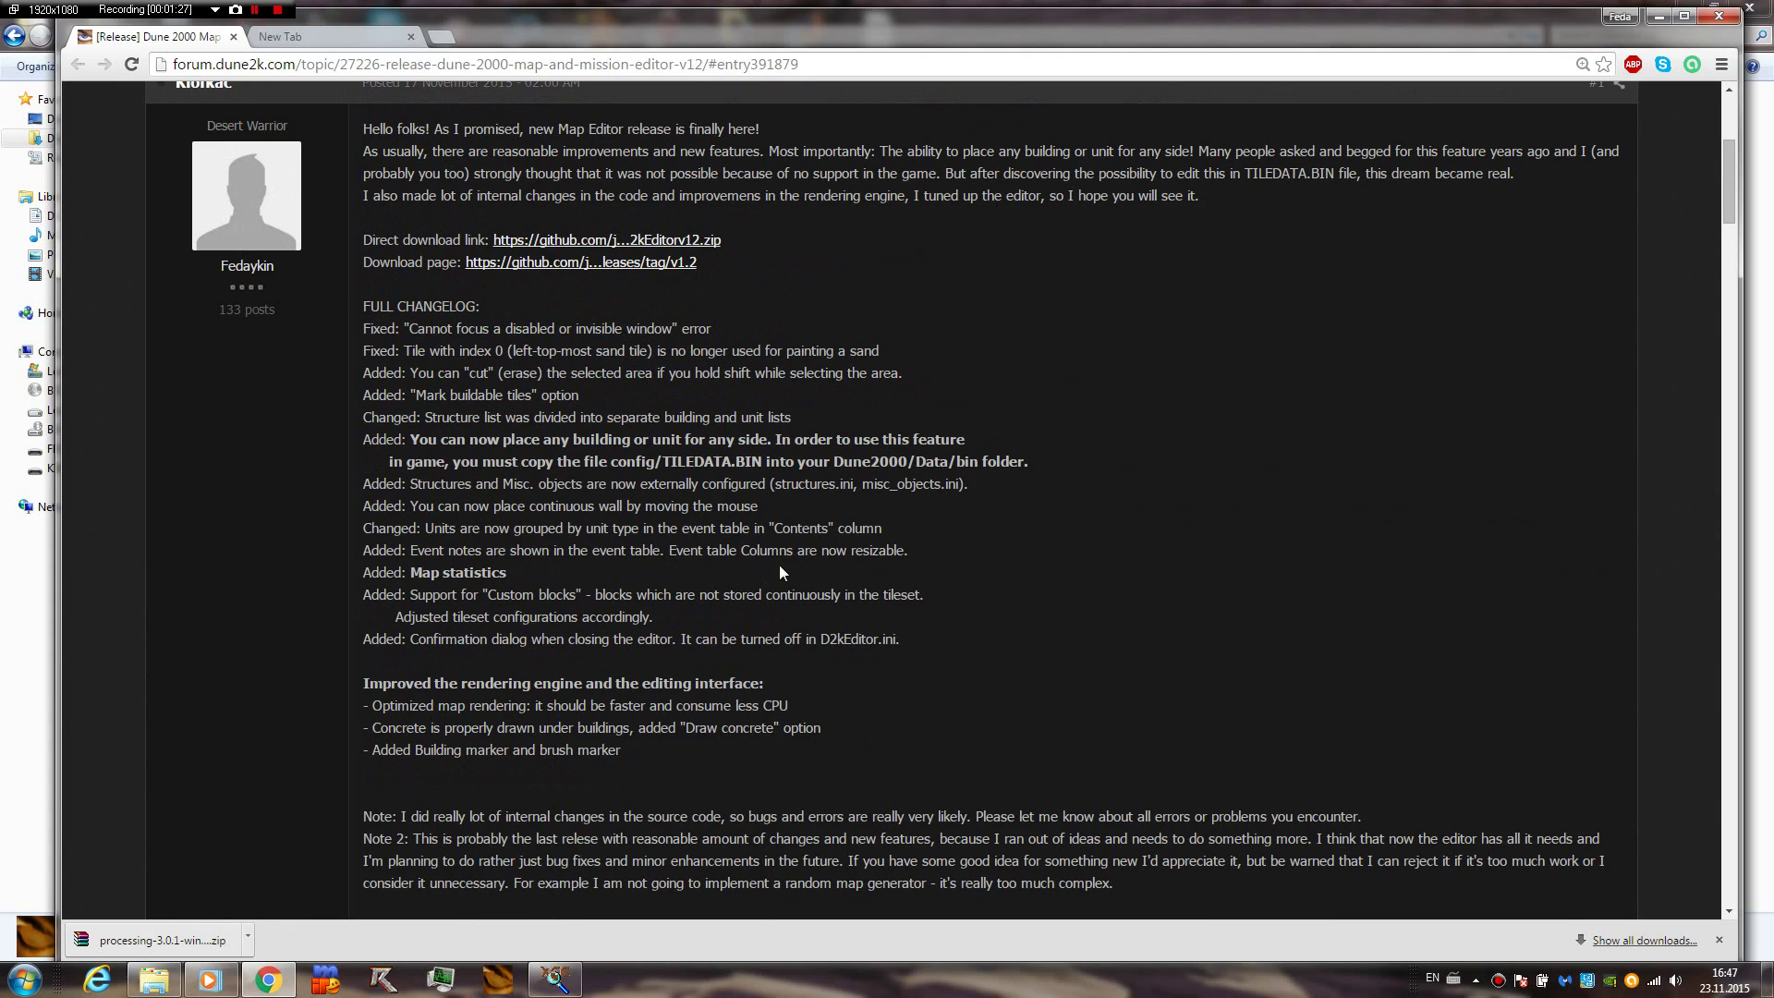
{"action": "scroll", "coordinate": [779, 563], "scroll_direction": "down", "scroll_amount": 8}
{"action": "scroll", "coordinate": [1335, 582], "scroll_direction": "down", "scroll_amount": 5}
{"action": "scroll", "coordinate": [1338, 567], "scroll_direction": "up", "scroll_amount": 9}
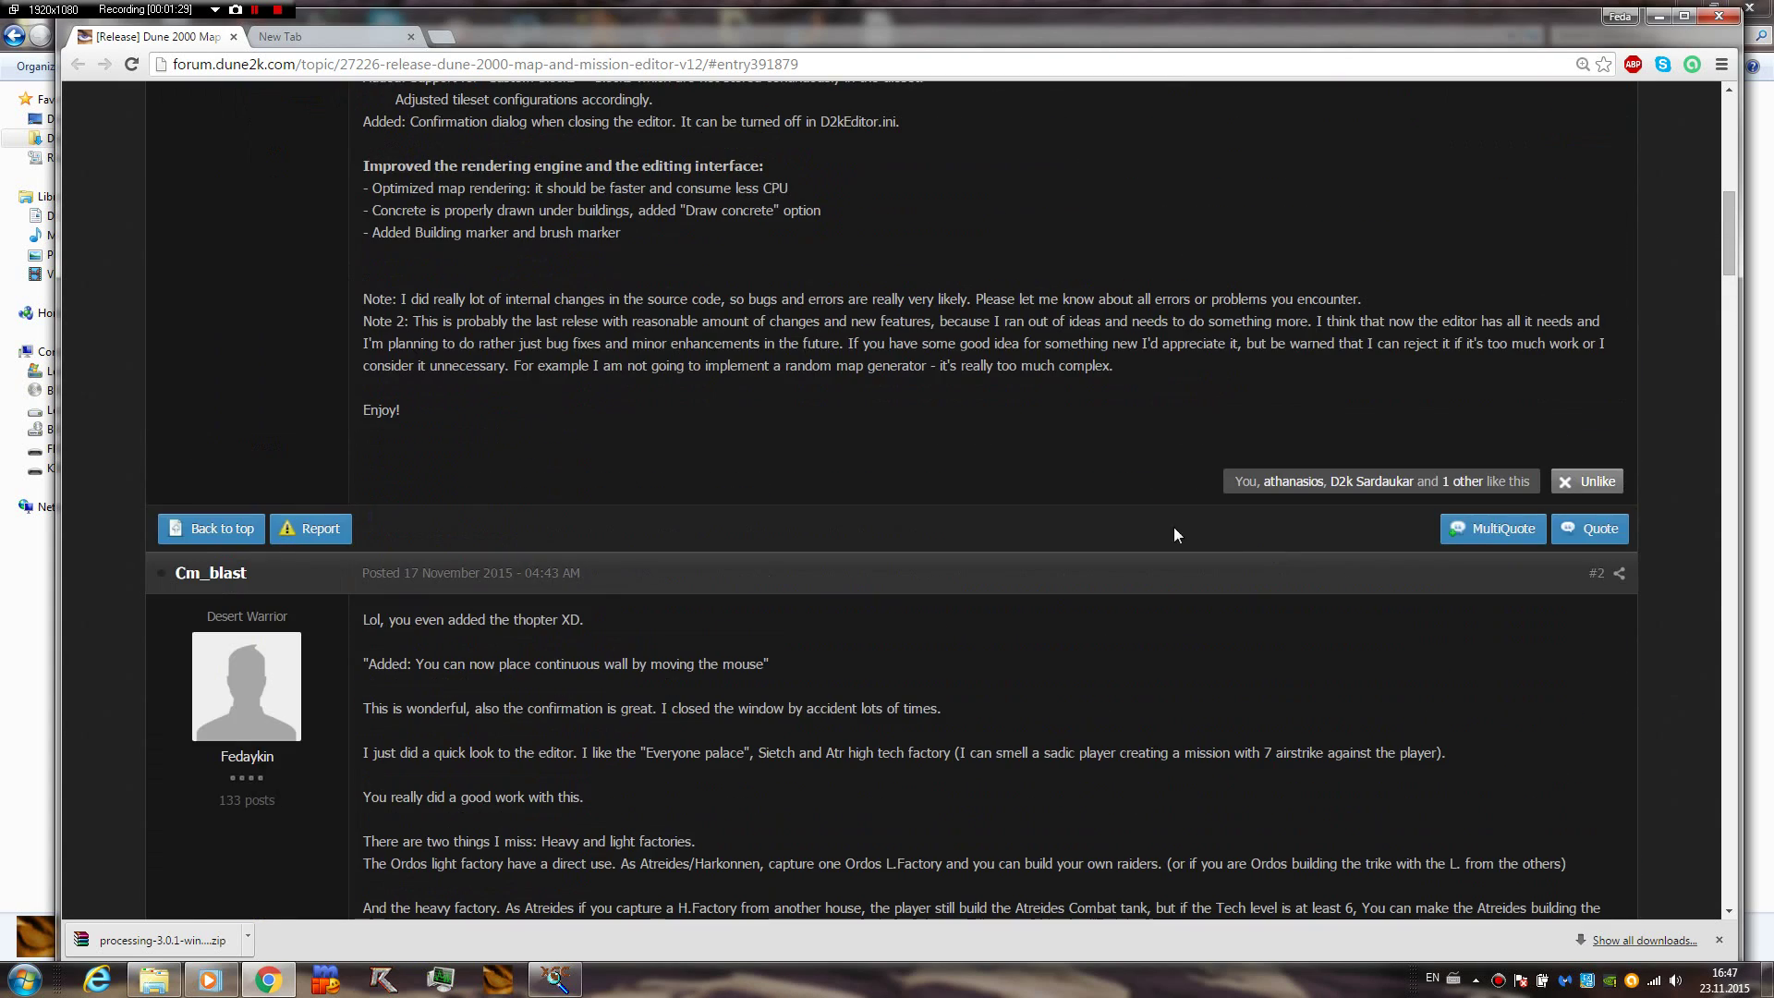
{"action": "scroll", "coordinate": [618, 670], "scroll_direction": "up", "scroll_amount": 5}
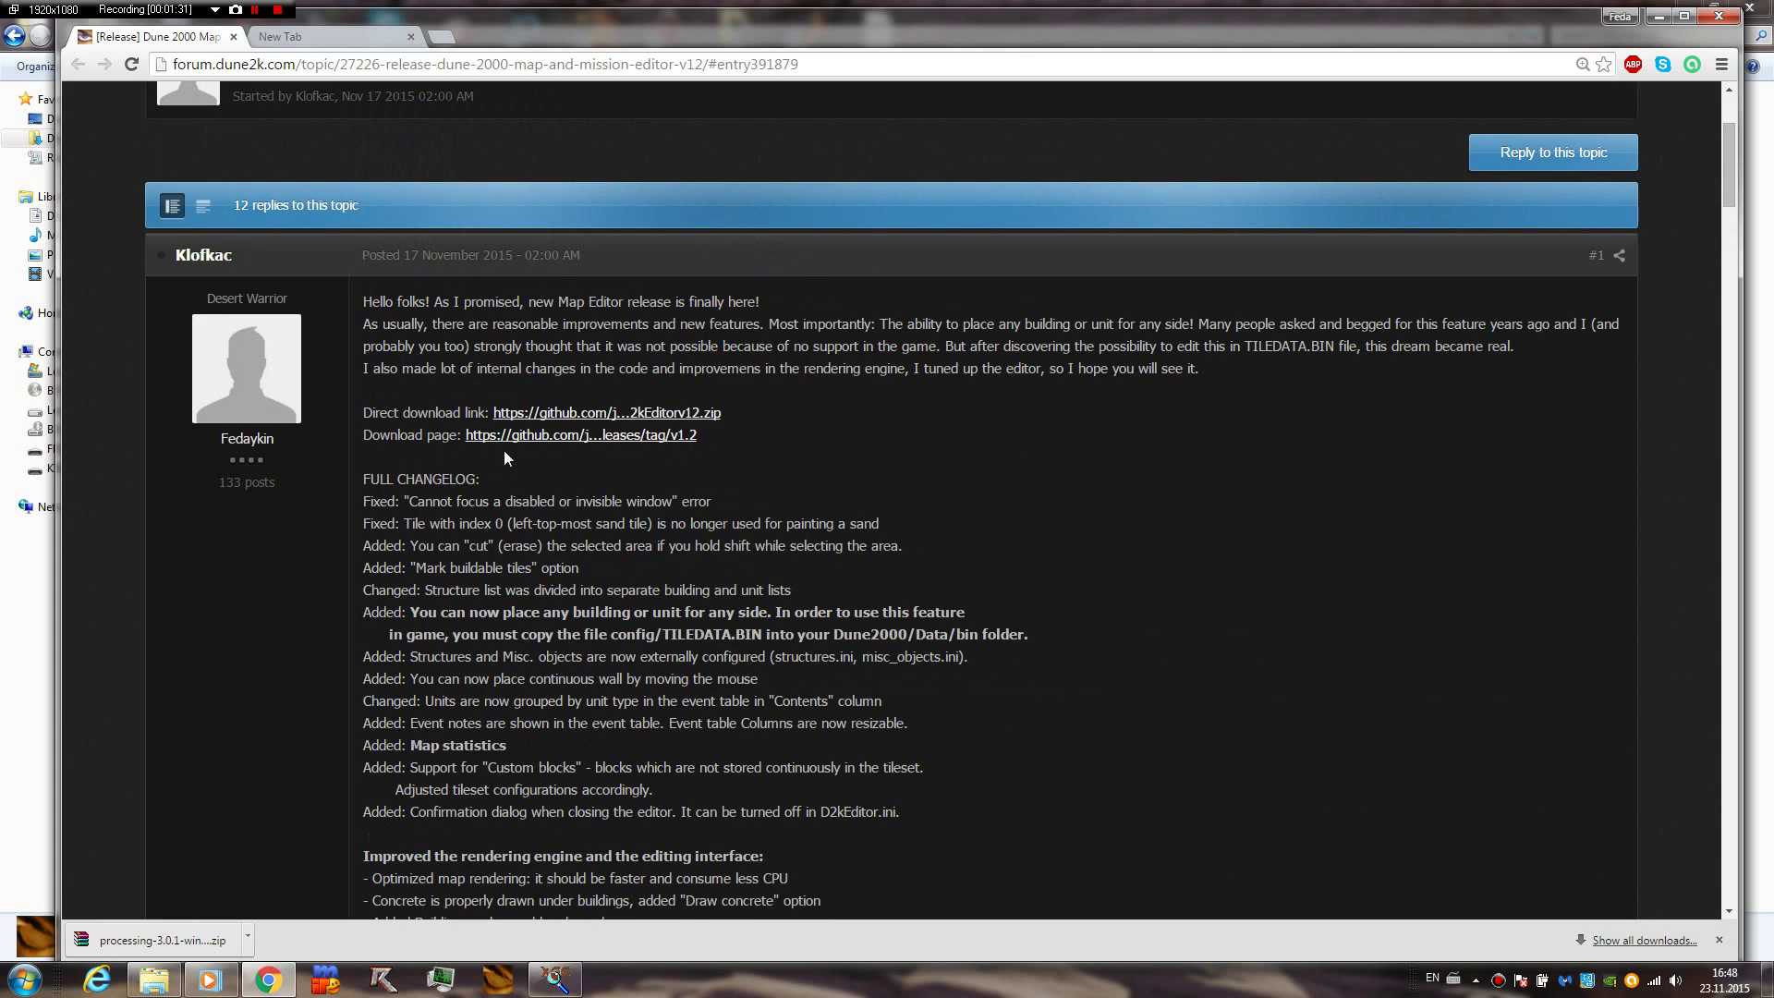
{"action": "left_click_drag", "start_coordinate": [428, 413], "coordinate": [477, 420]}
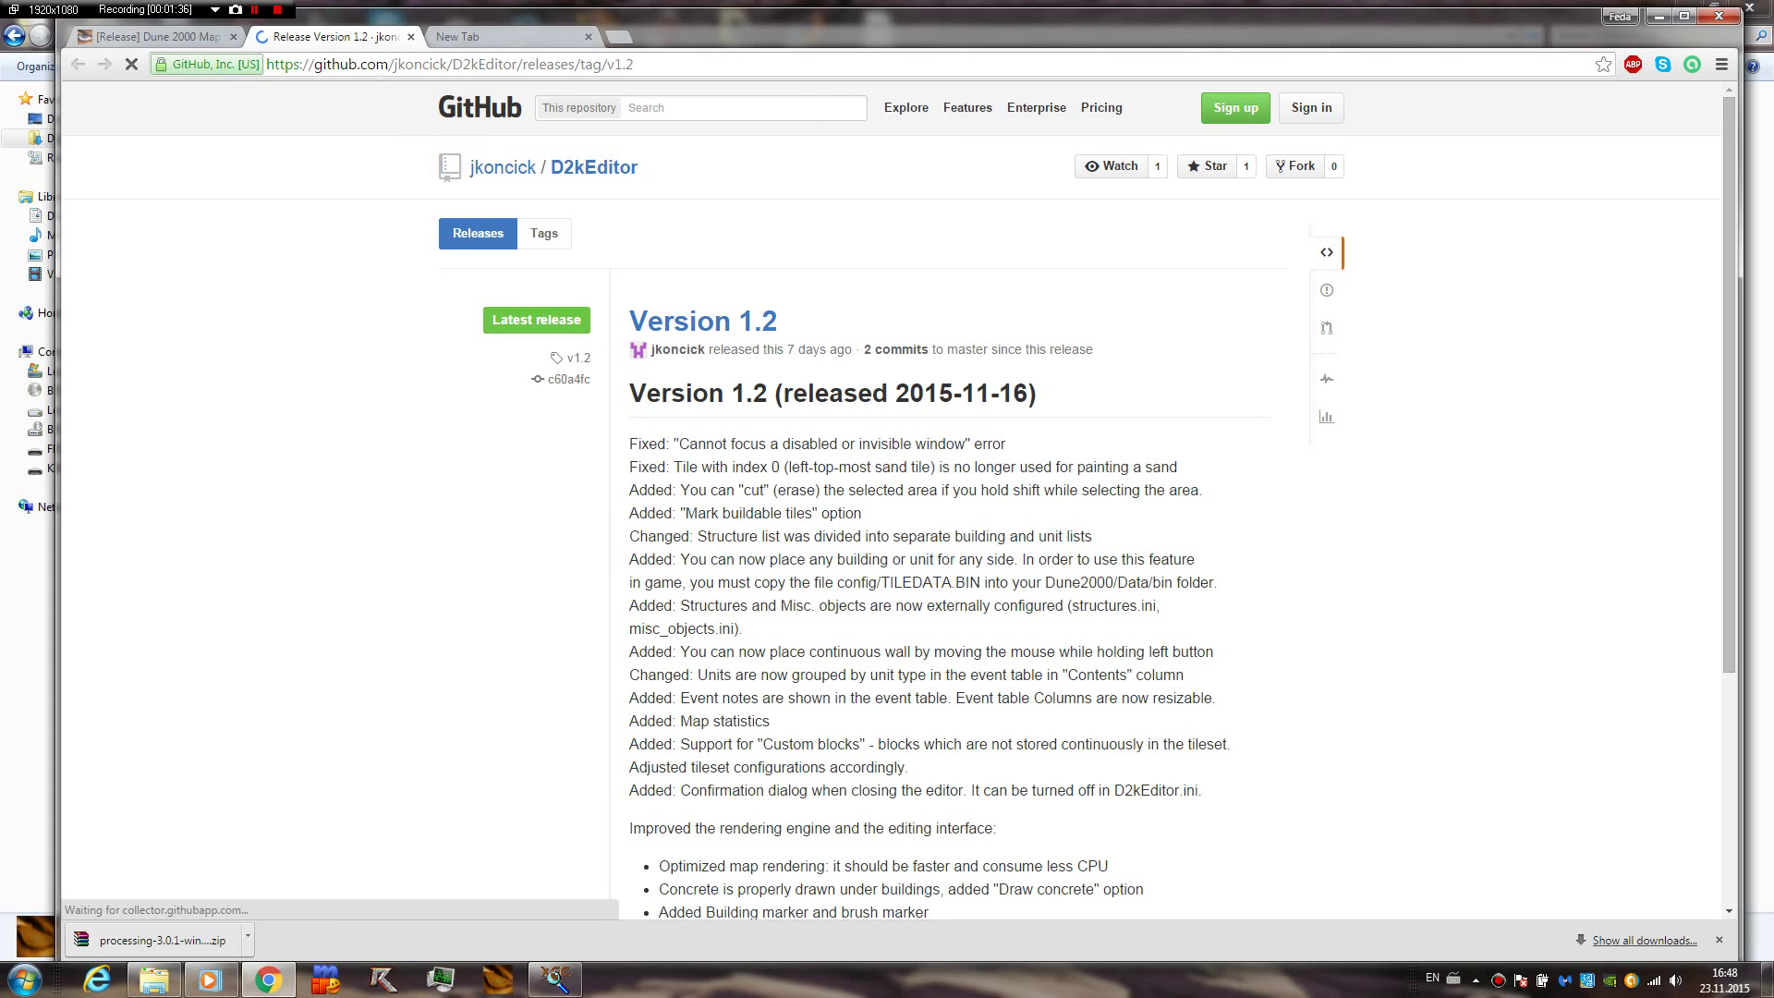
Recheck the GitHub release's Downloads section, then return to the forum's editor v1.2 topic
{"action": "left_click", "coordinate": [170, 33]}
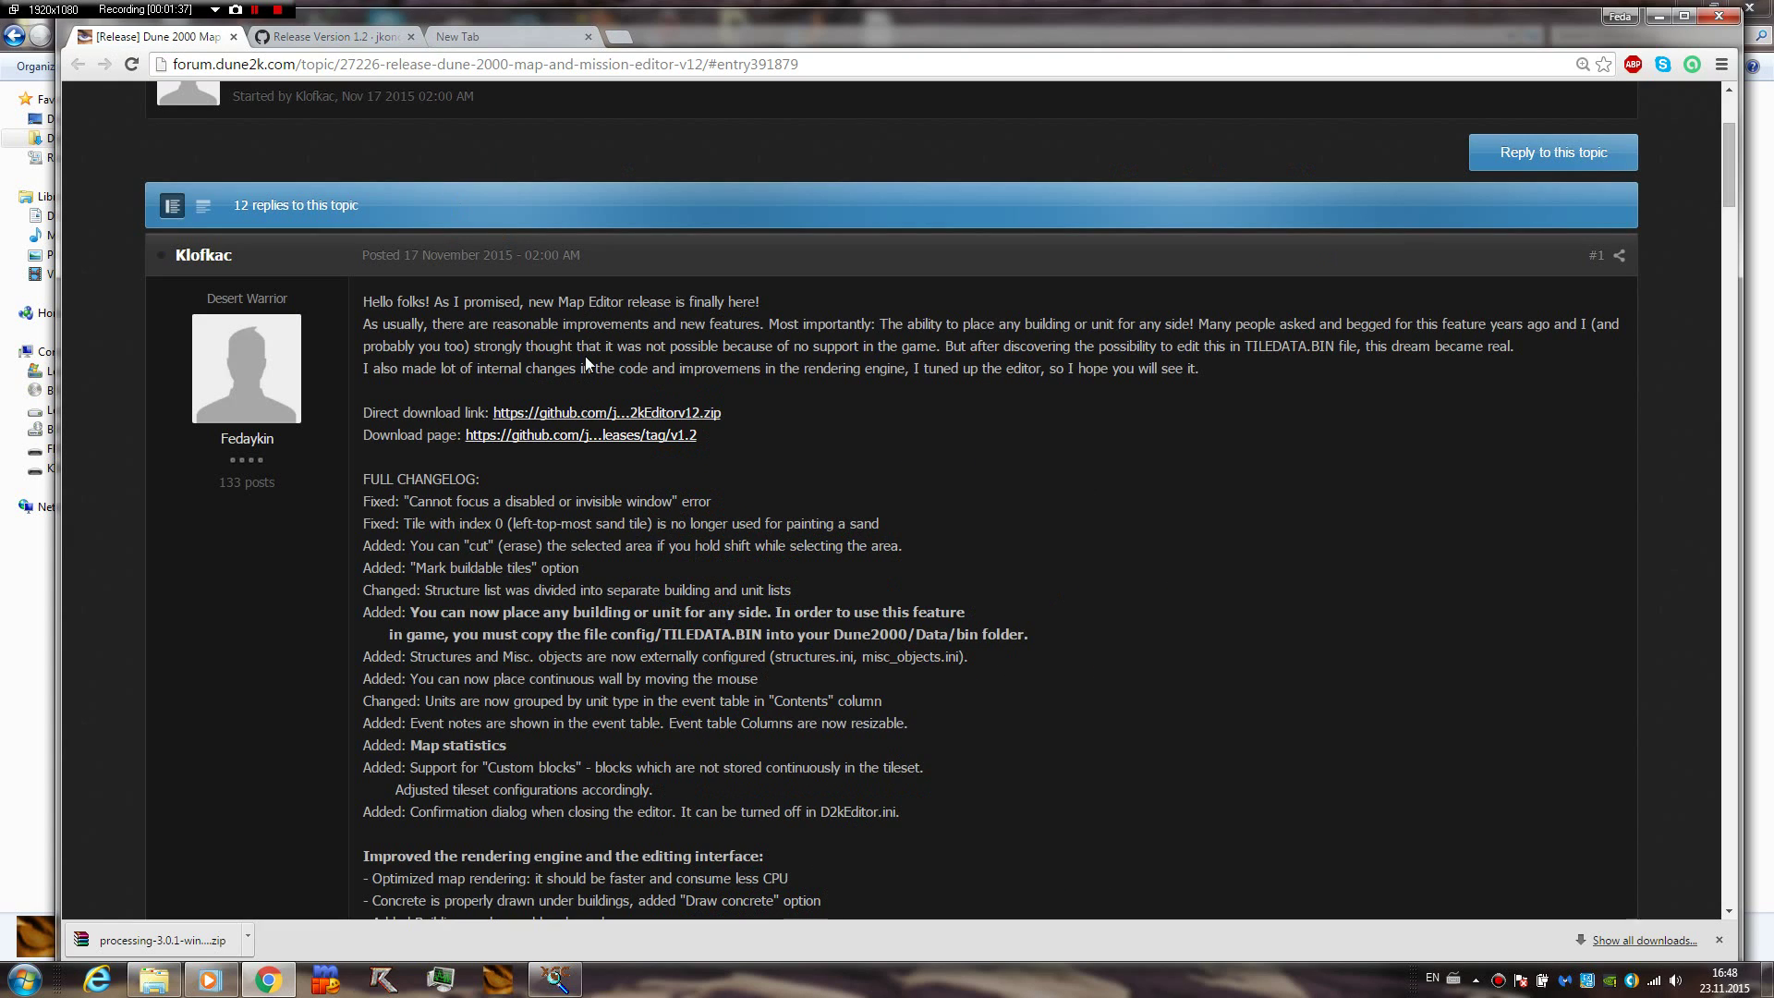
{"action": "left_click", "coordinate": [332, 39]}
{"action": "scroll", "coordinate": [1072, 417], "scroll_direction": "down", "scroll_amount": 2}
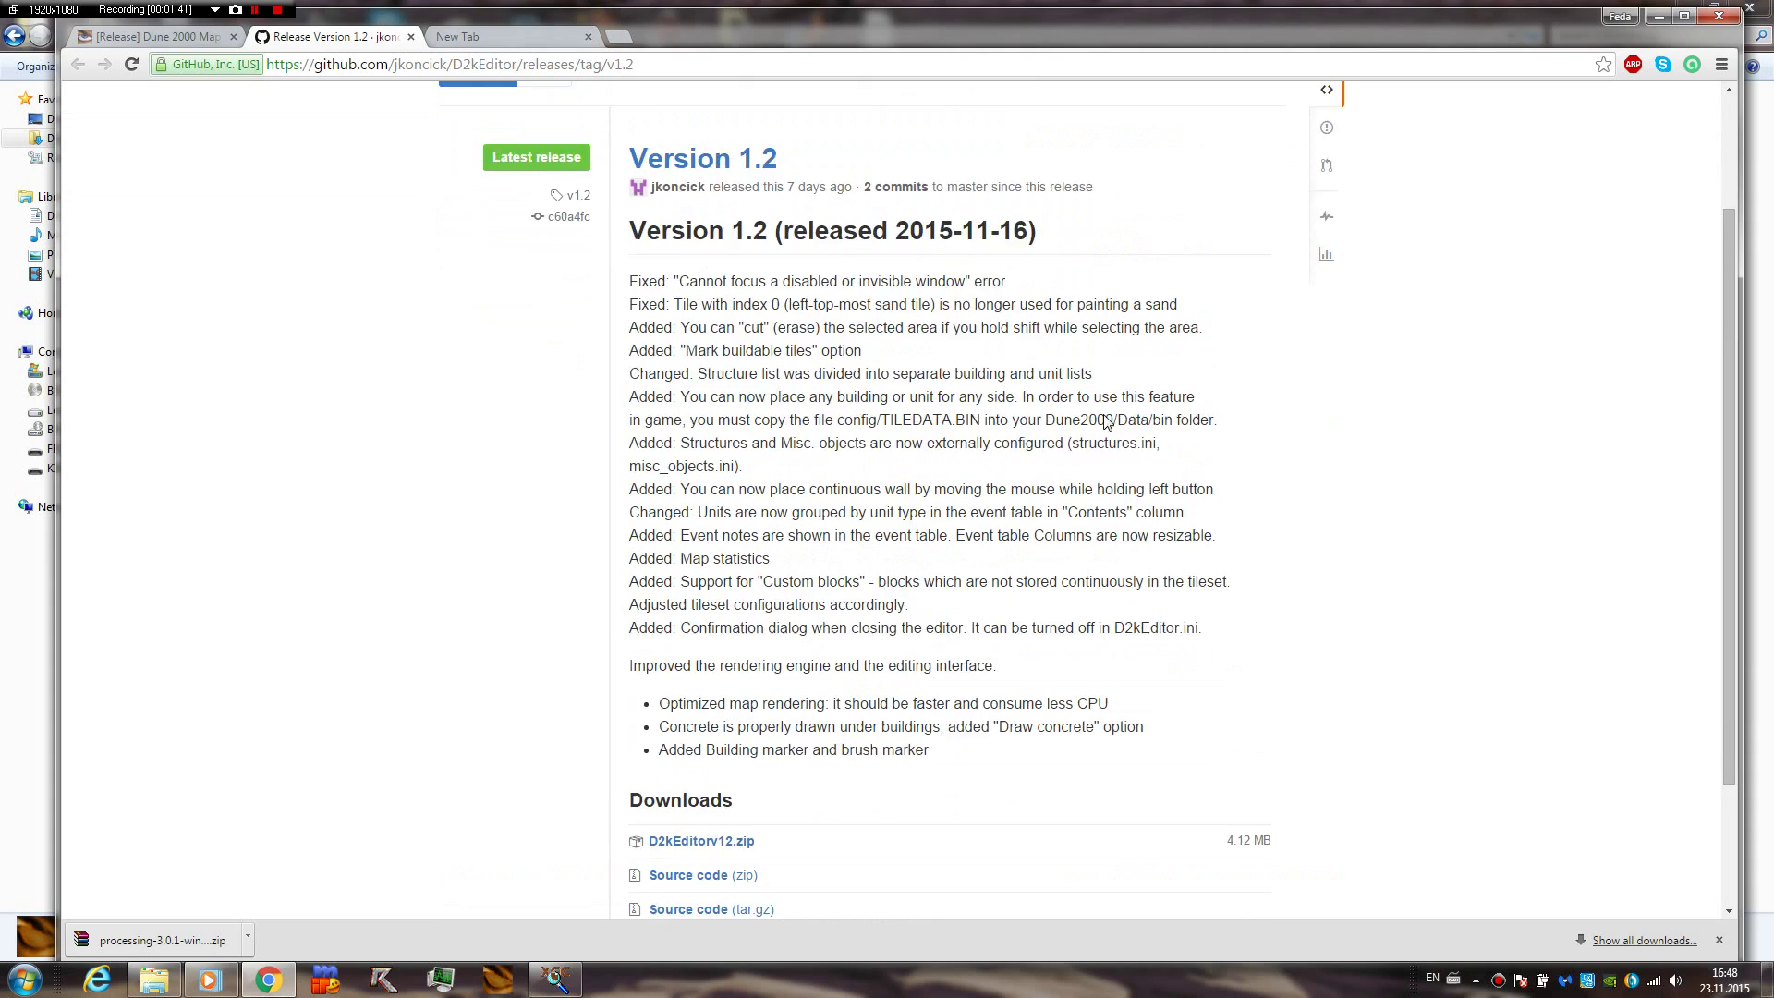
{"action": "scroll", "coordinate": [1112, 422], "scroll_direction": "up", "scroll_amount": 2}
{"action": "scroll", "coordinate": [887, 471], "scroll_direction": "down", "scroll_amount": 3}
{"action": "left_click_drag", "start_coordinate": [700, 392], "coordinate": [877, 602]}
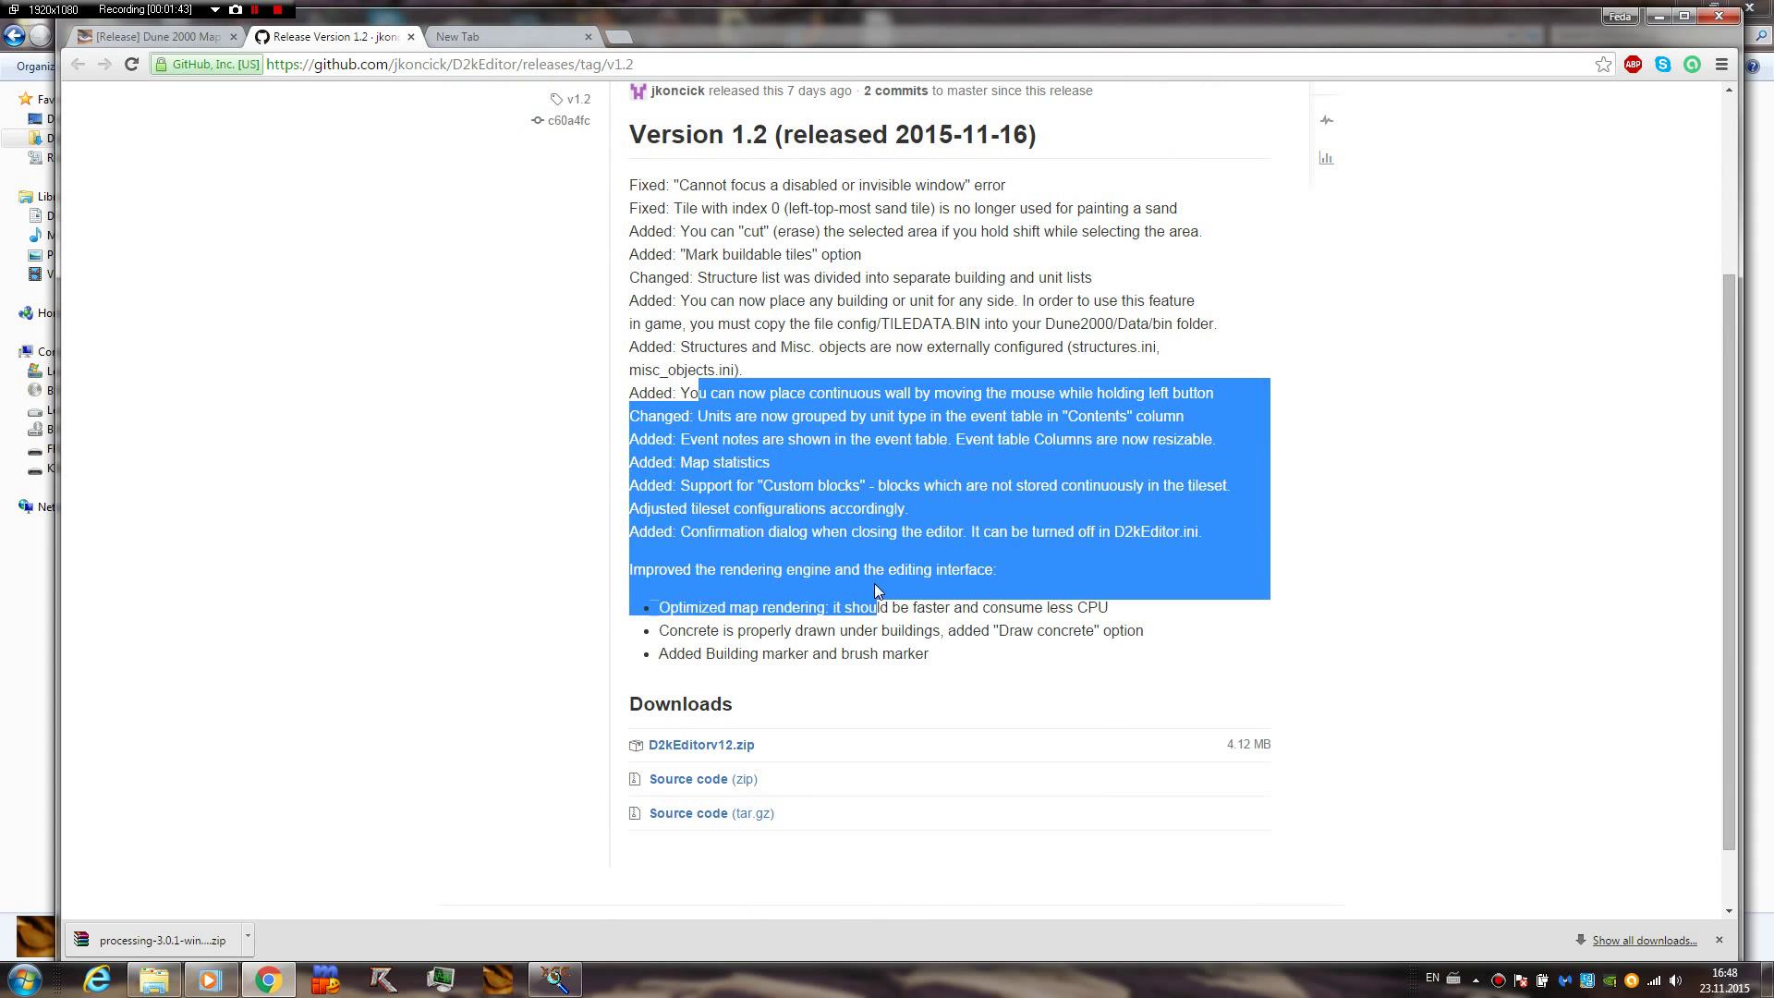
{"action": "scroll", "coordinate": [876, 602], "scroll_direction": "down", "scroll_amount": 1}
{"action": "left_click", "coordinate": [726, 685]}
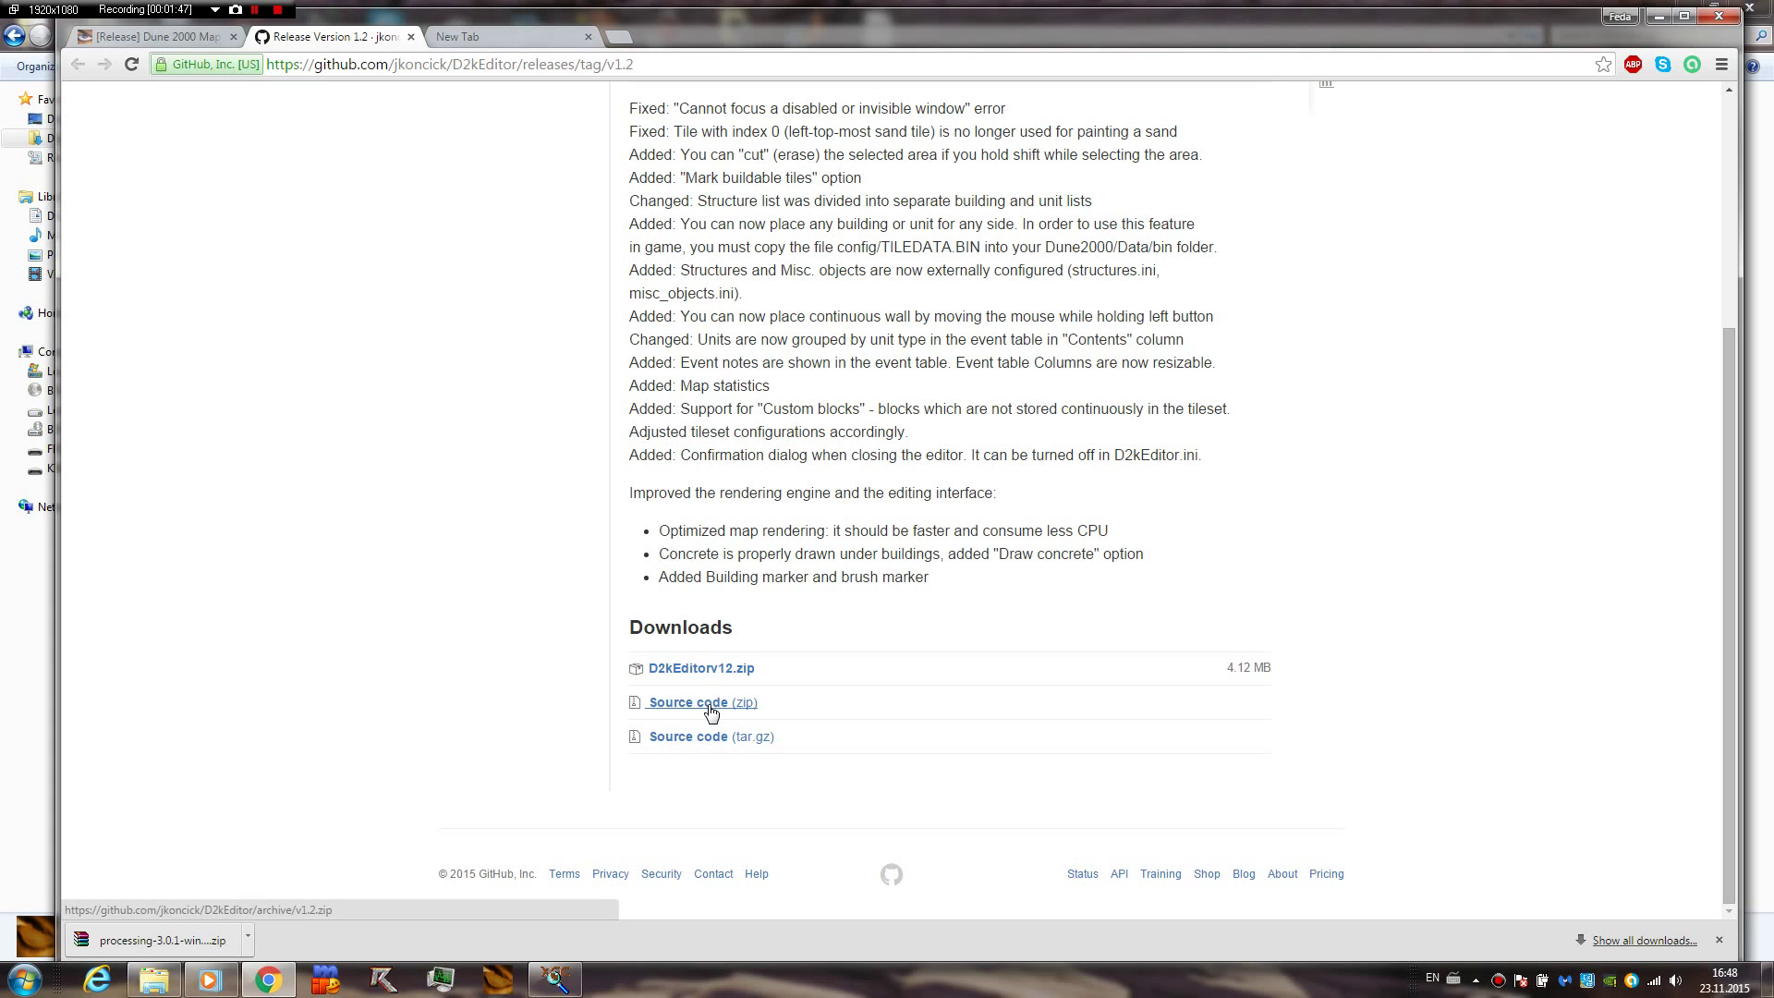
{"action": "left_click", "coordinate": [178, 44]}
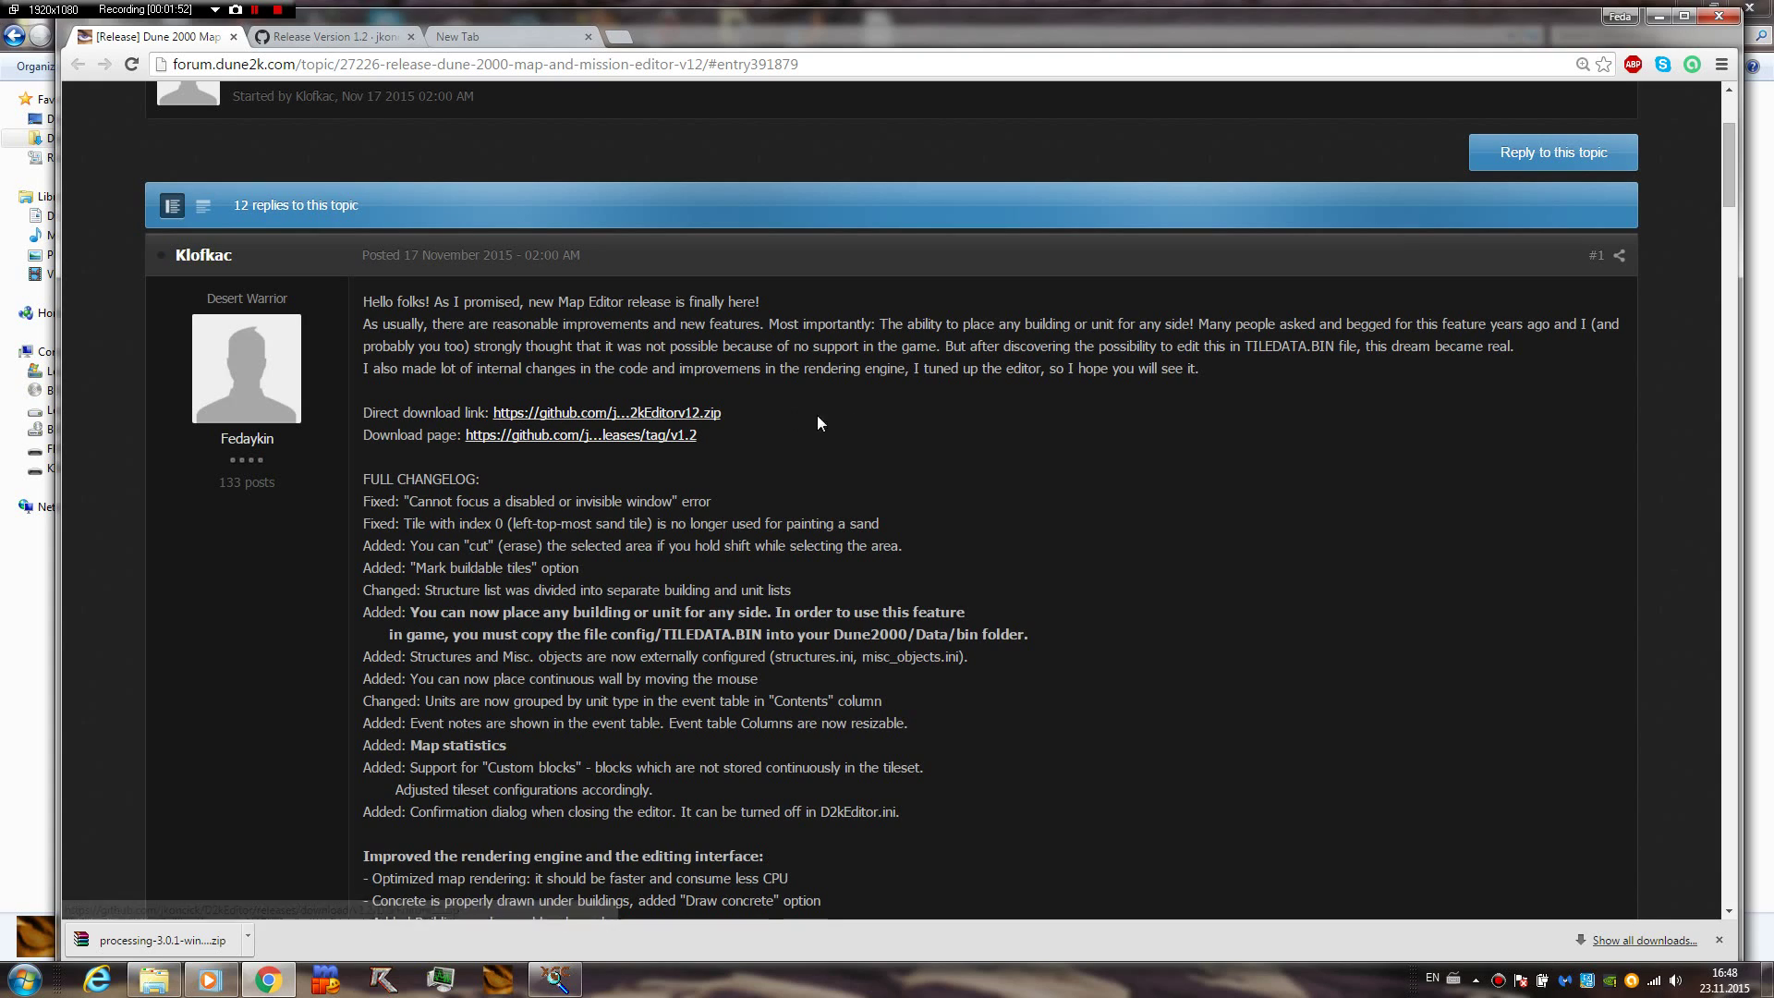
From the D2kEditorv12 folder window, launch D2kEditor.exe after browsing its graphics folder and D2kEditor.ini
{"action": "left_click", "coordinate": [43, 746]}
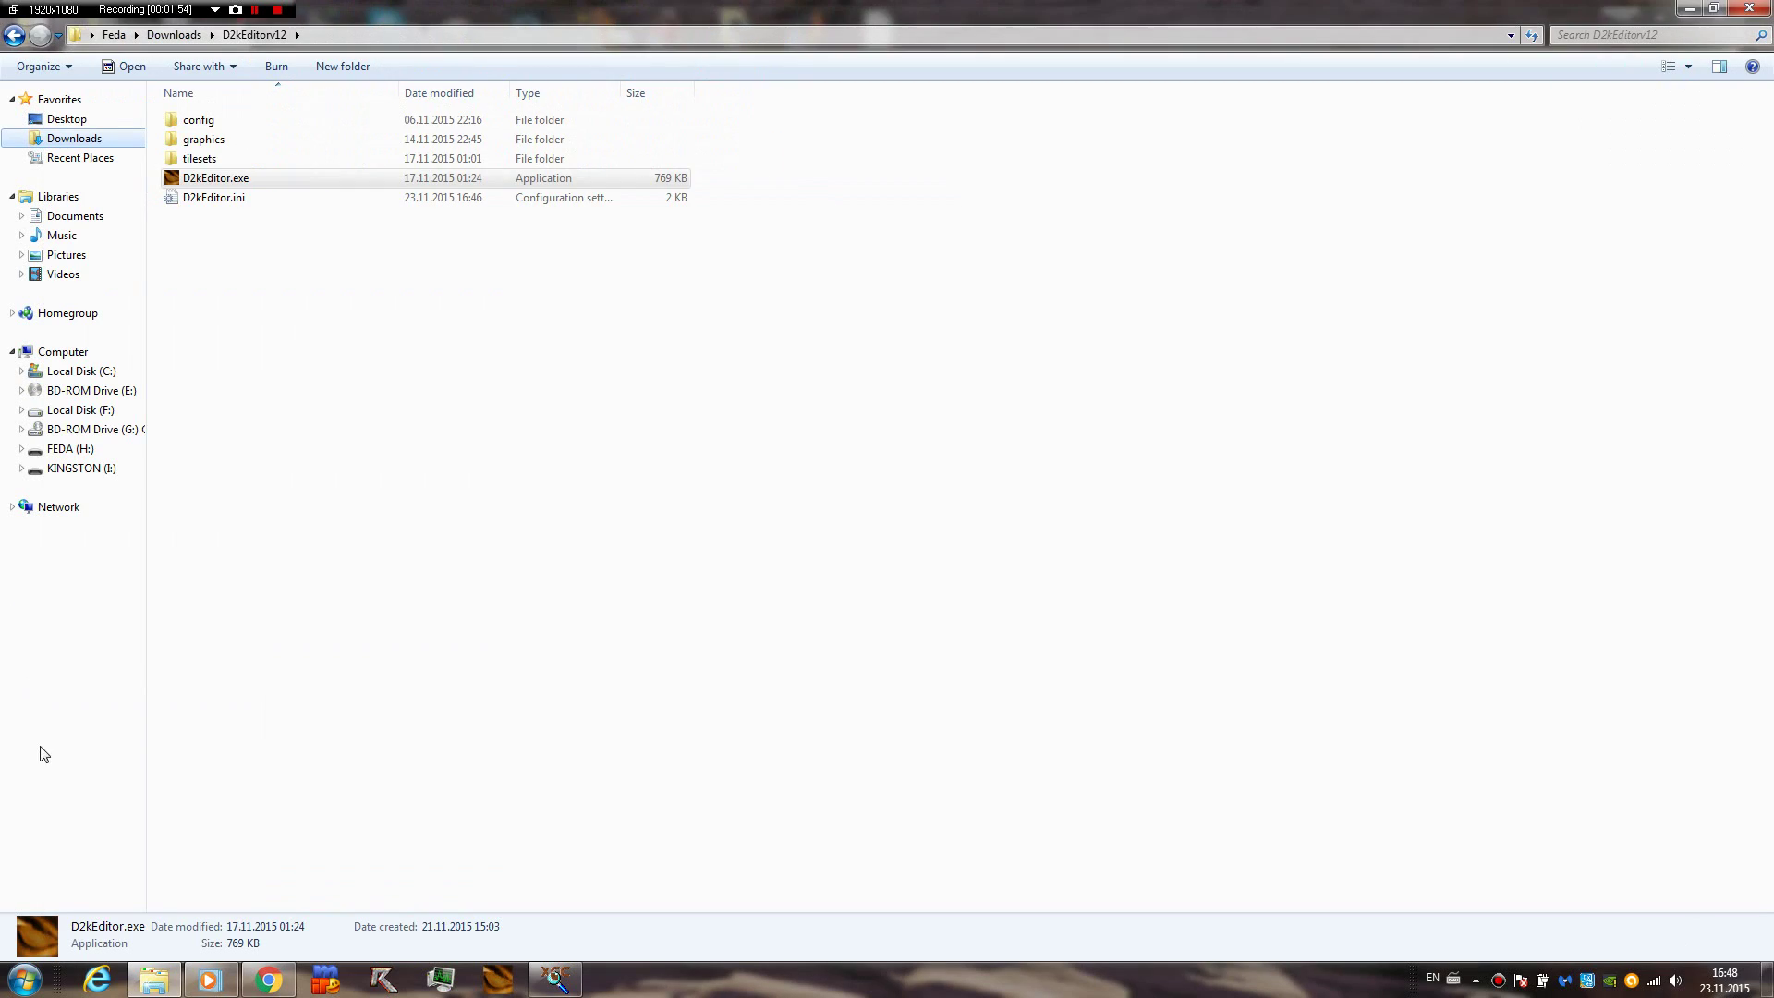
{"action": "left_click", "coordinate": [276, 339]}
{"action": "left_click", "coordinate": [219, 139]}
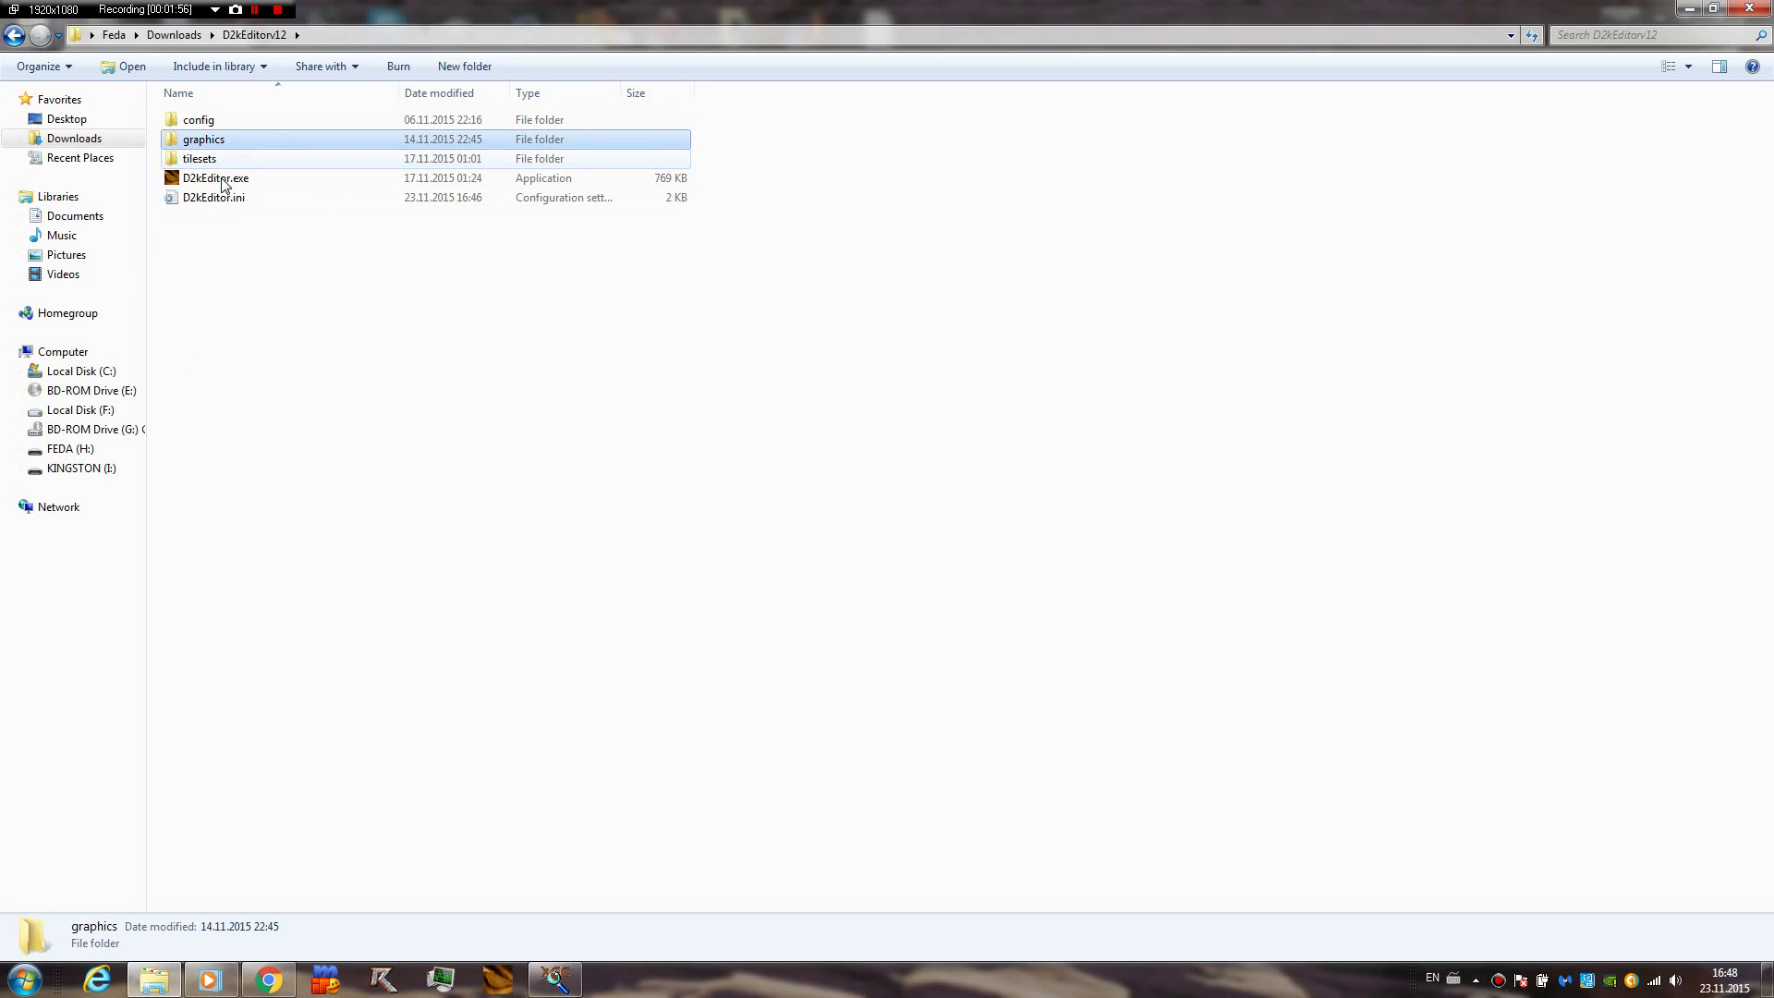
{"action": "left_click", "coordinate": [215, 197]}
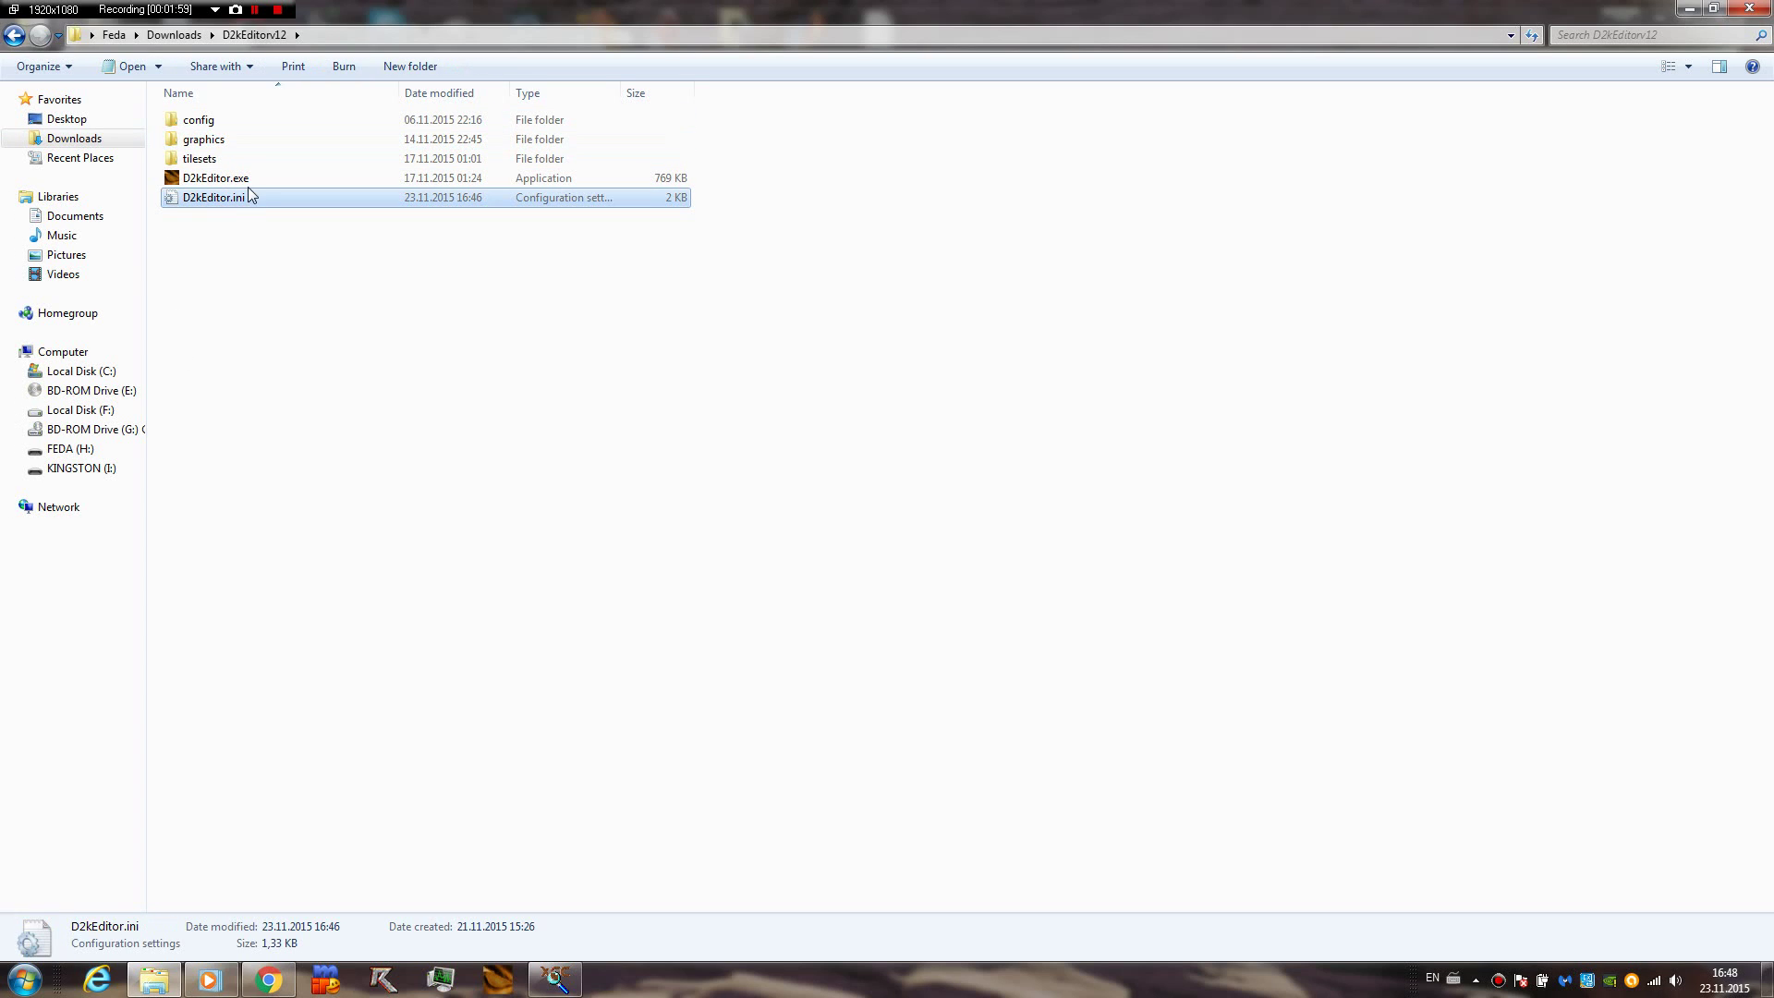
{"action": "left_click", "coordinate": [247, 180]}
{"action": "left_click", "coordinate": [268, 270]}
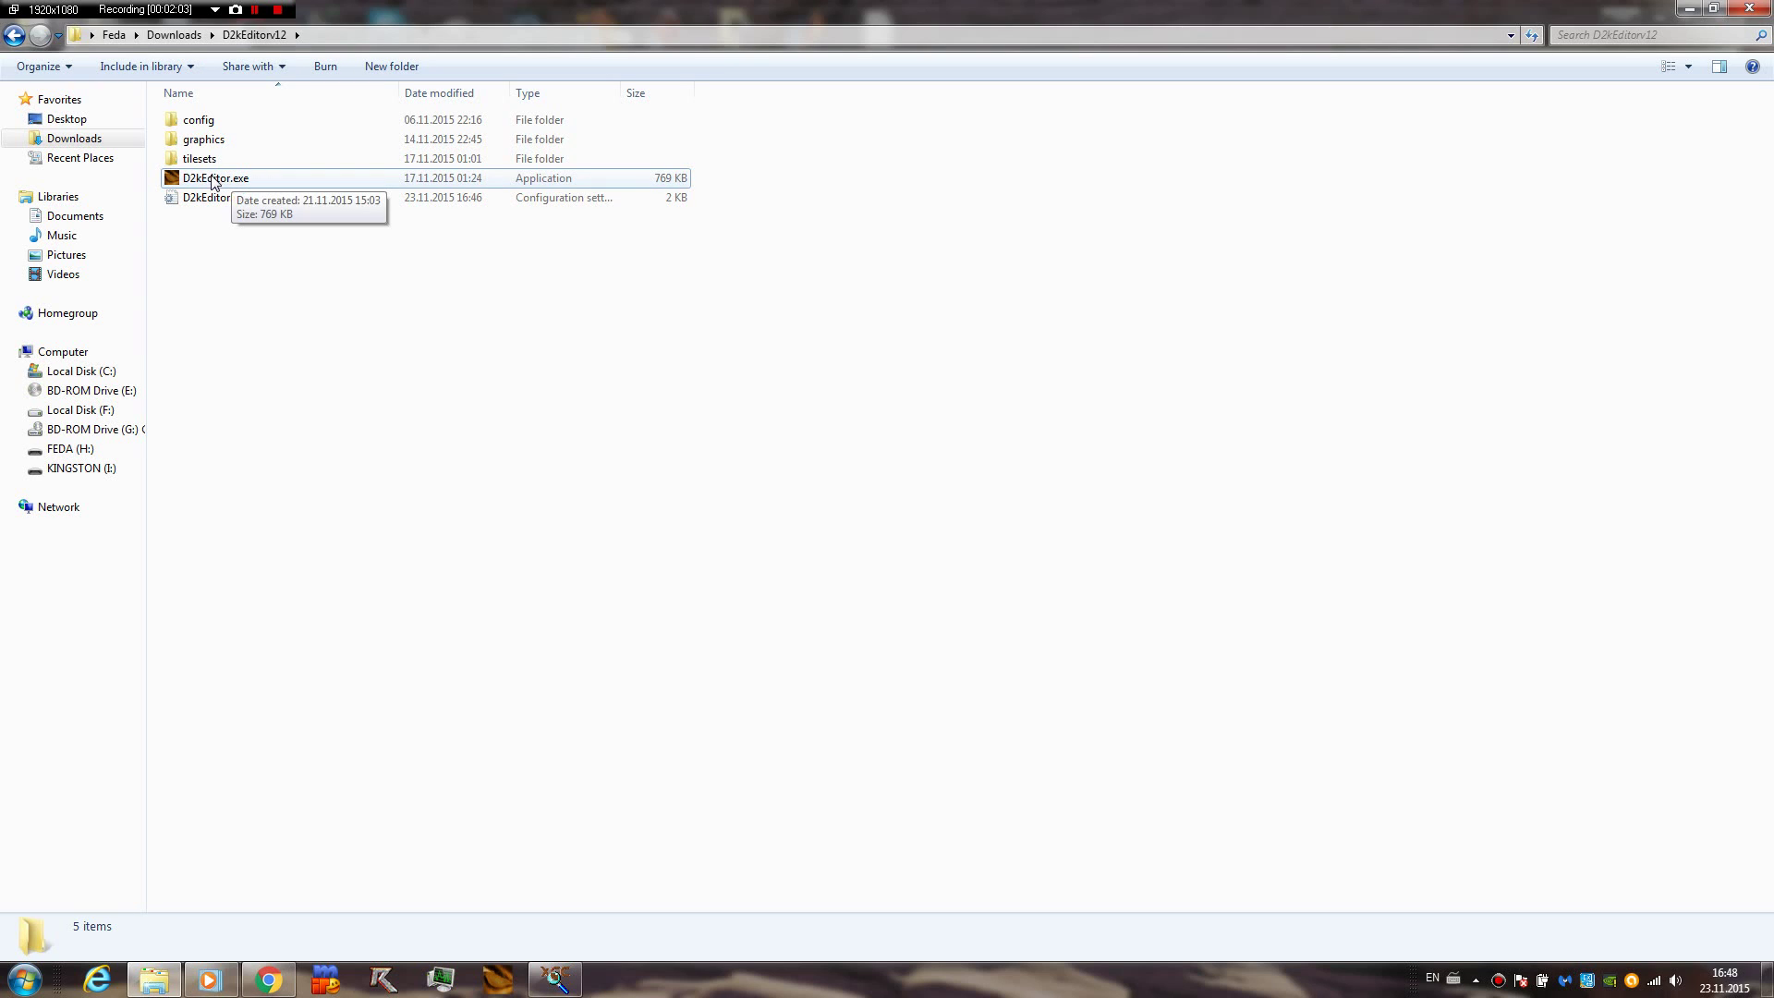
{"action": "double_click", "coordinate": [242, 182]}
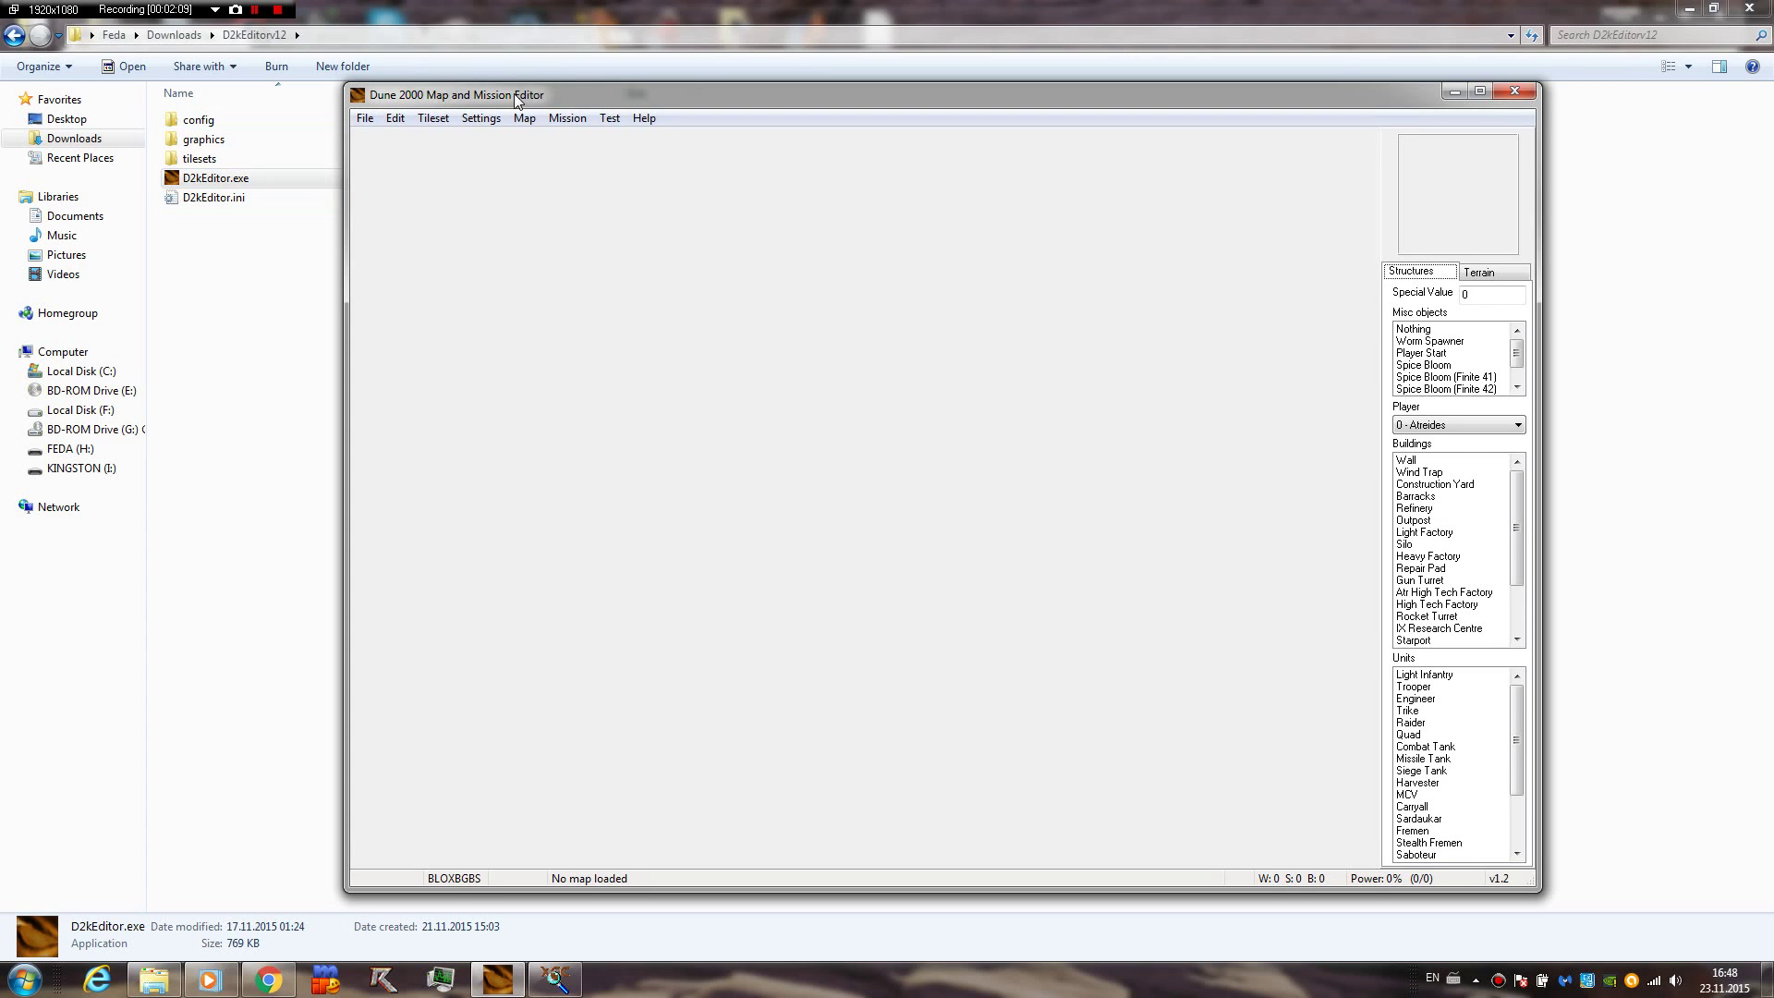
{"action": "left_click_drag", "start_coordinate": [514, 93], "coordinate": [414, 105]}
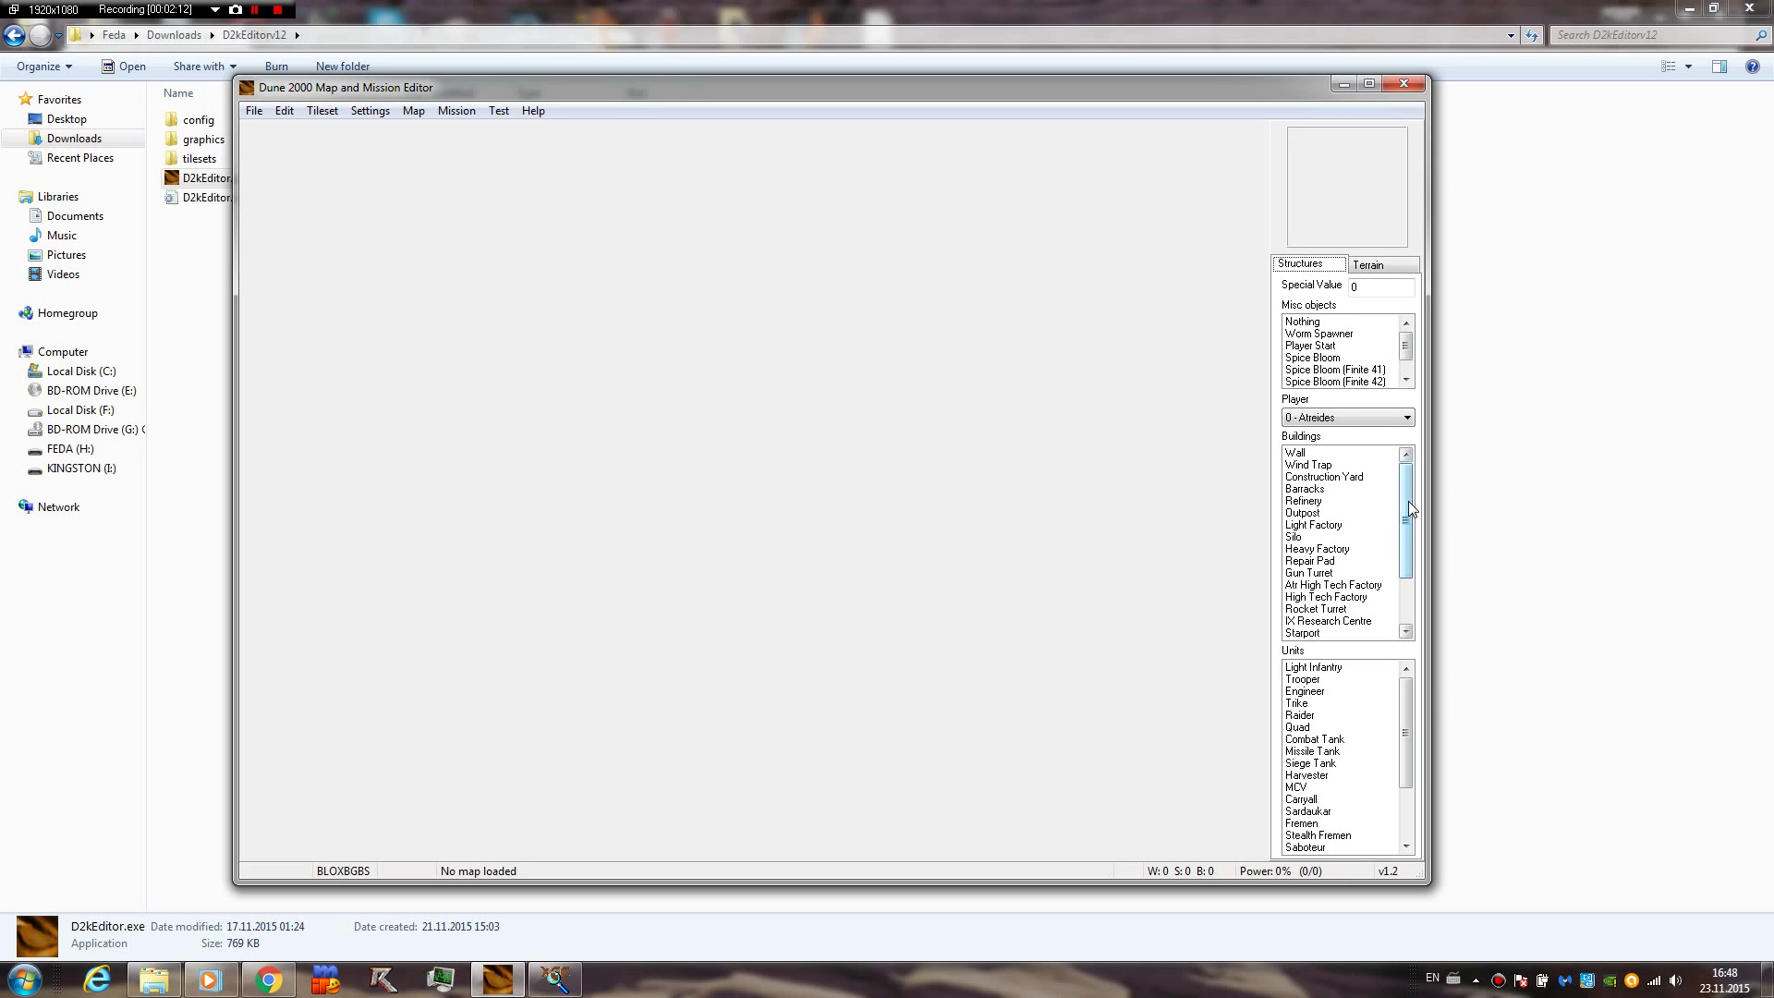
{"action": "scroll", "coordinate": [1409, 500], "scroll_direction": "down", "scroll_amount": 2}
{"action": "scroll", "coordinate": [1414, 500], "scroll_direction": "up", "scroll_amount": 2}
{"action": "scroll", "coordinate": [1402, 730], "scroll_direction": "down", "scroll_amount": 2}
{"action": "scroll", "coordinate": [1401, 721], "scroll_direction": "up", "scroll_amount": 2}
{"action": "scroll", "coordinate": [1401, 523], "scroll_direction": "down", "scroll_amount": 2}
{"action": "scroll", "coordinate": [1406, 529], "scroll_direction": "up", "scroll_amount": 2}
{"action": "scroll", "coordinate": [1405, 528], "scroll_direction": "down", "scroll_amount": 2}
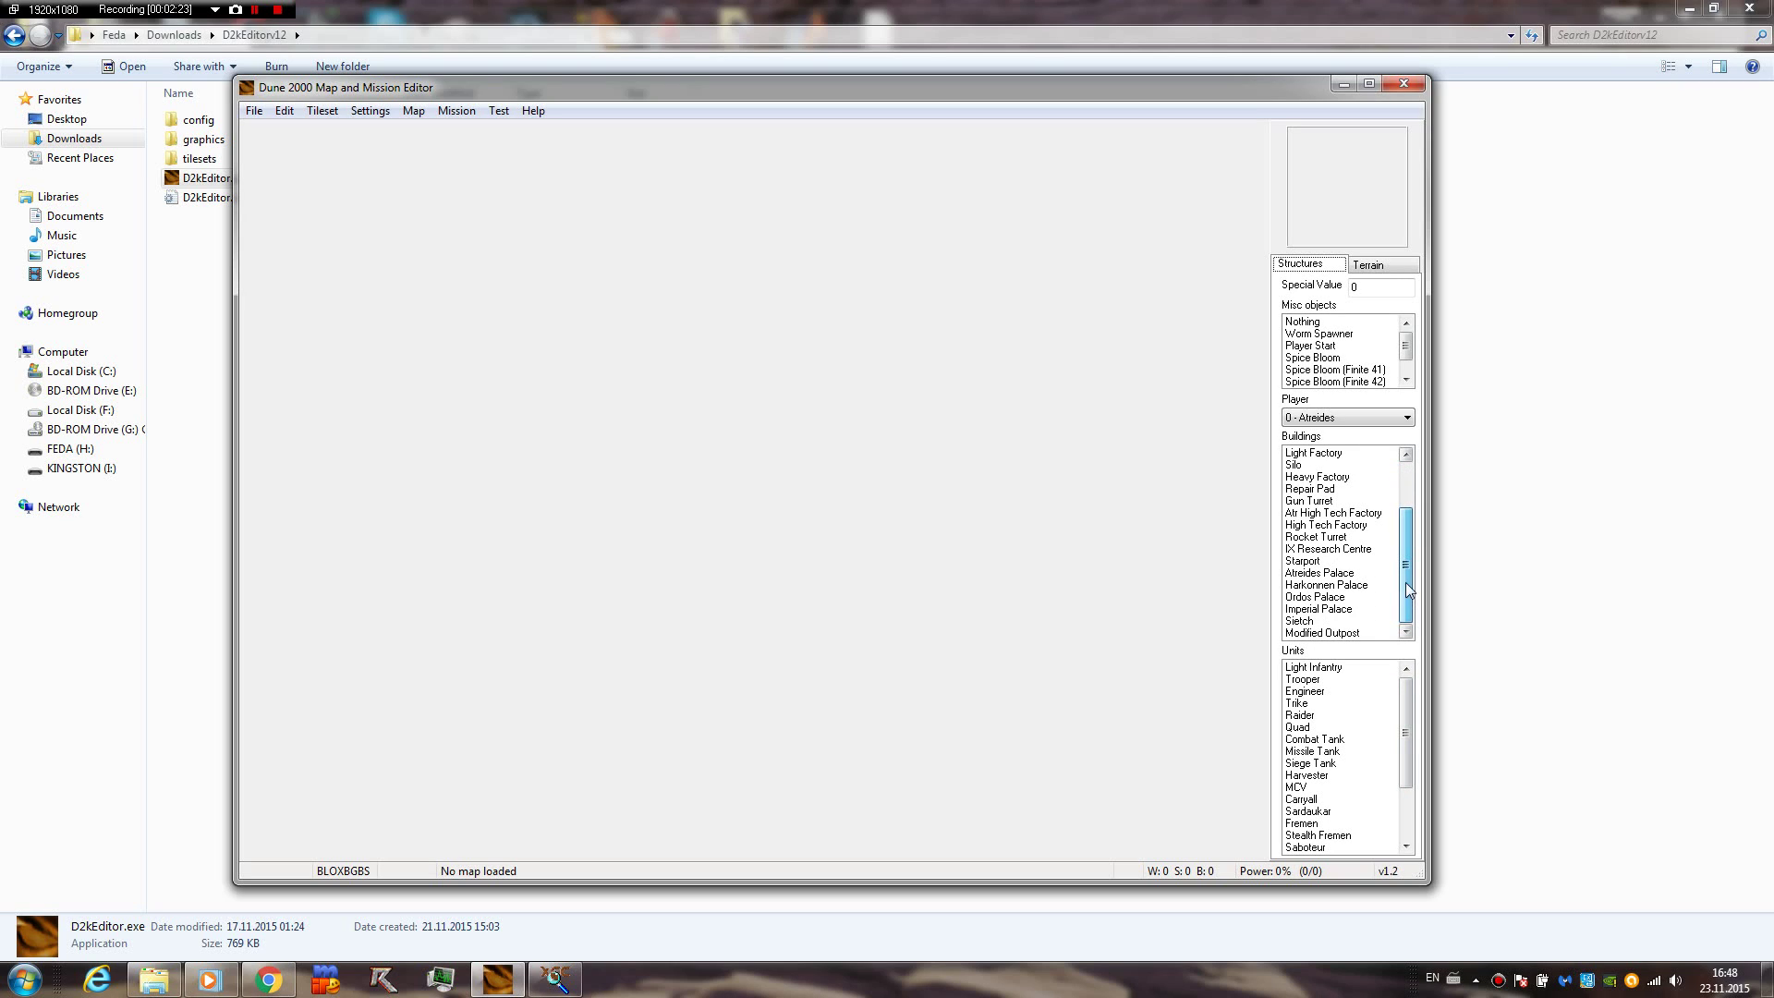
{"action": "scroll", "coordinate": [1404, 575], "scroll_direction": "up", "scroll_amount": 2}
{"action": "scroll", "coordinate": [1406, 730], "scroll_direction": "down", "scroll_amount": 3}
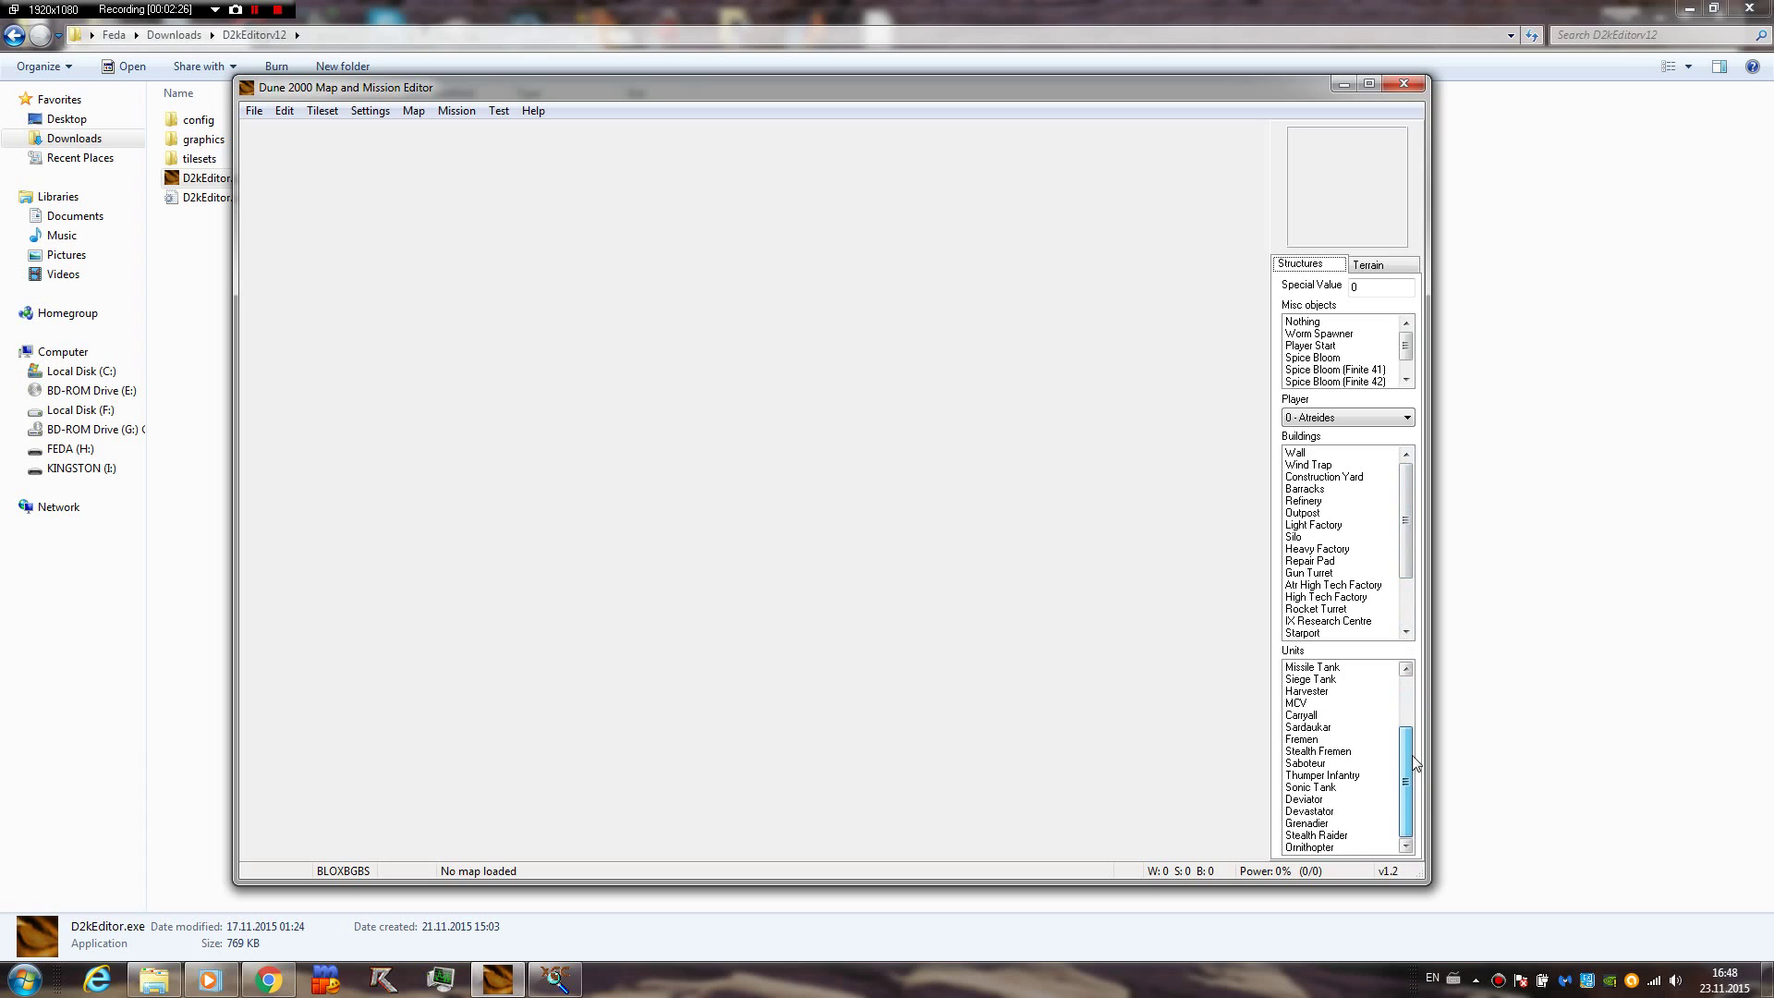
{"action": "left_click", "coordinate": [1330, 848]}
{"action": "left_click", "coordinate": [1331, 834]}
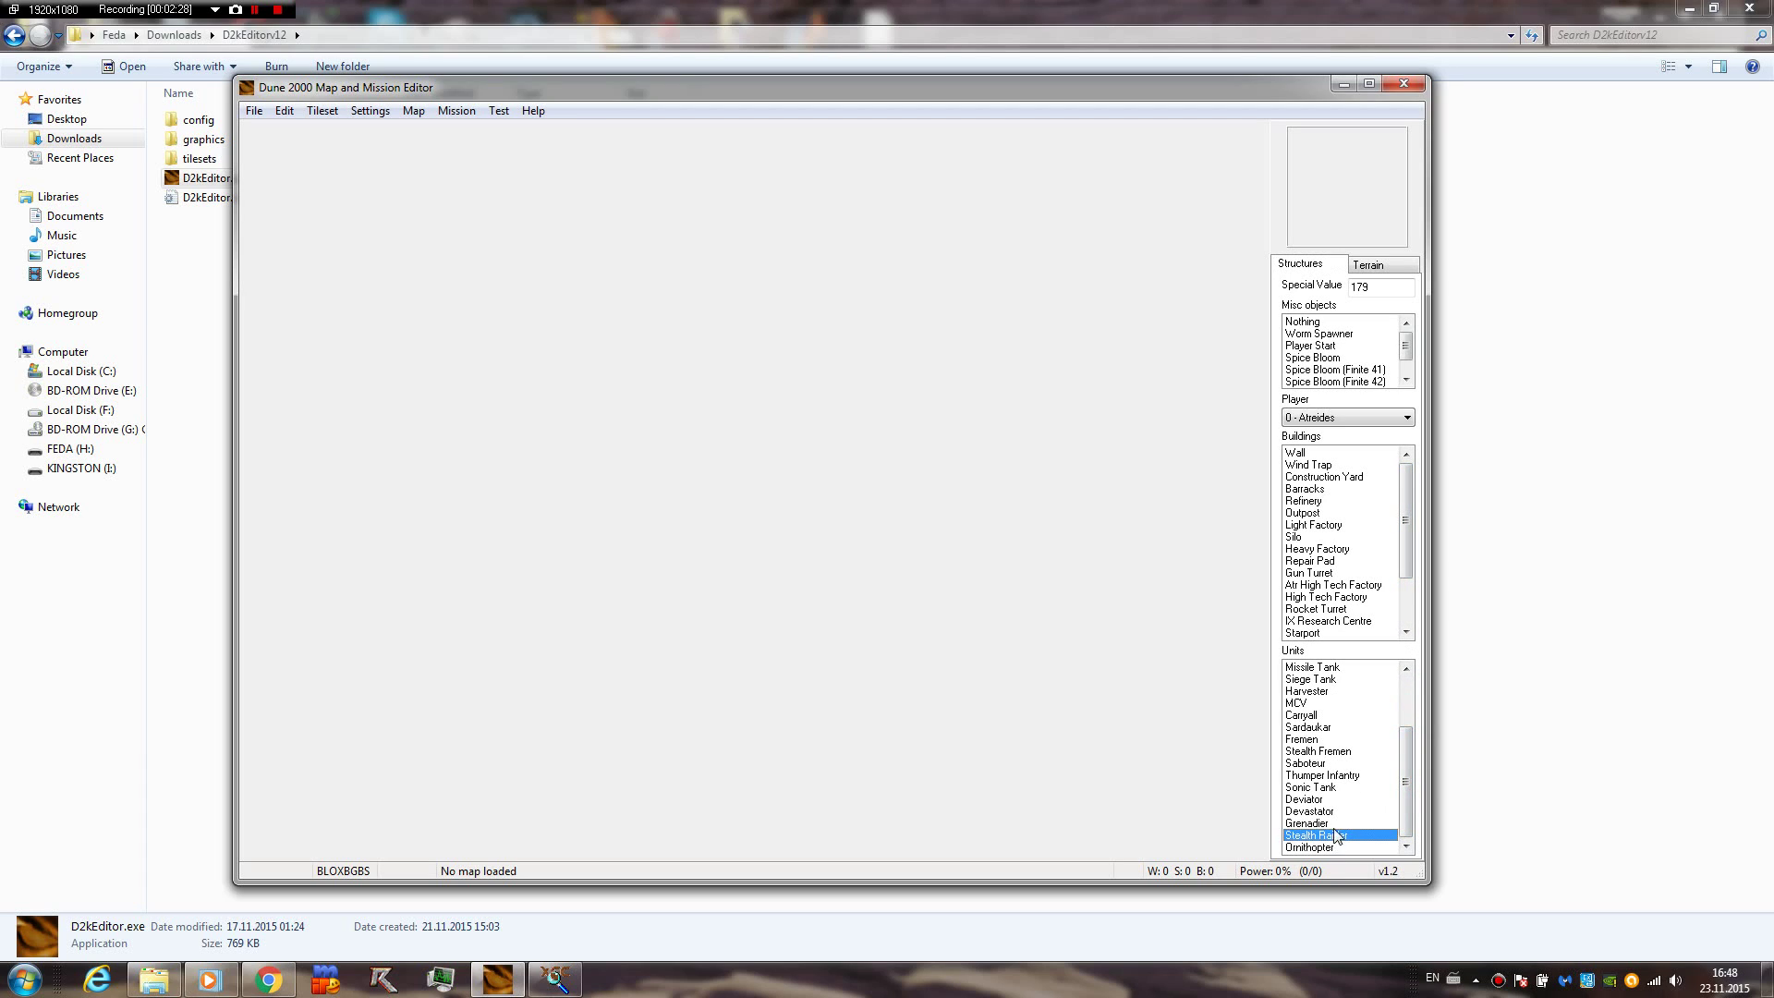
{"action": "left_click", "coordinate": [1341, 824]}
{"action": "left_click", "coordinate": [1324, 839]}
{"action": "left_click", "coordinate": [1326, 847]}
{"action": "left_click", "coordinate": [1329, 835]}
{"action": "left_click", "coordinate": [1341, 823]}
{"action": "left_click", "coordinate": [1340, 798]}
{"action": "left_click", "coordinate": [1340, 787]}
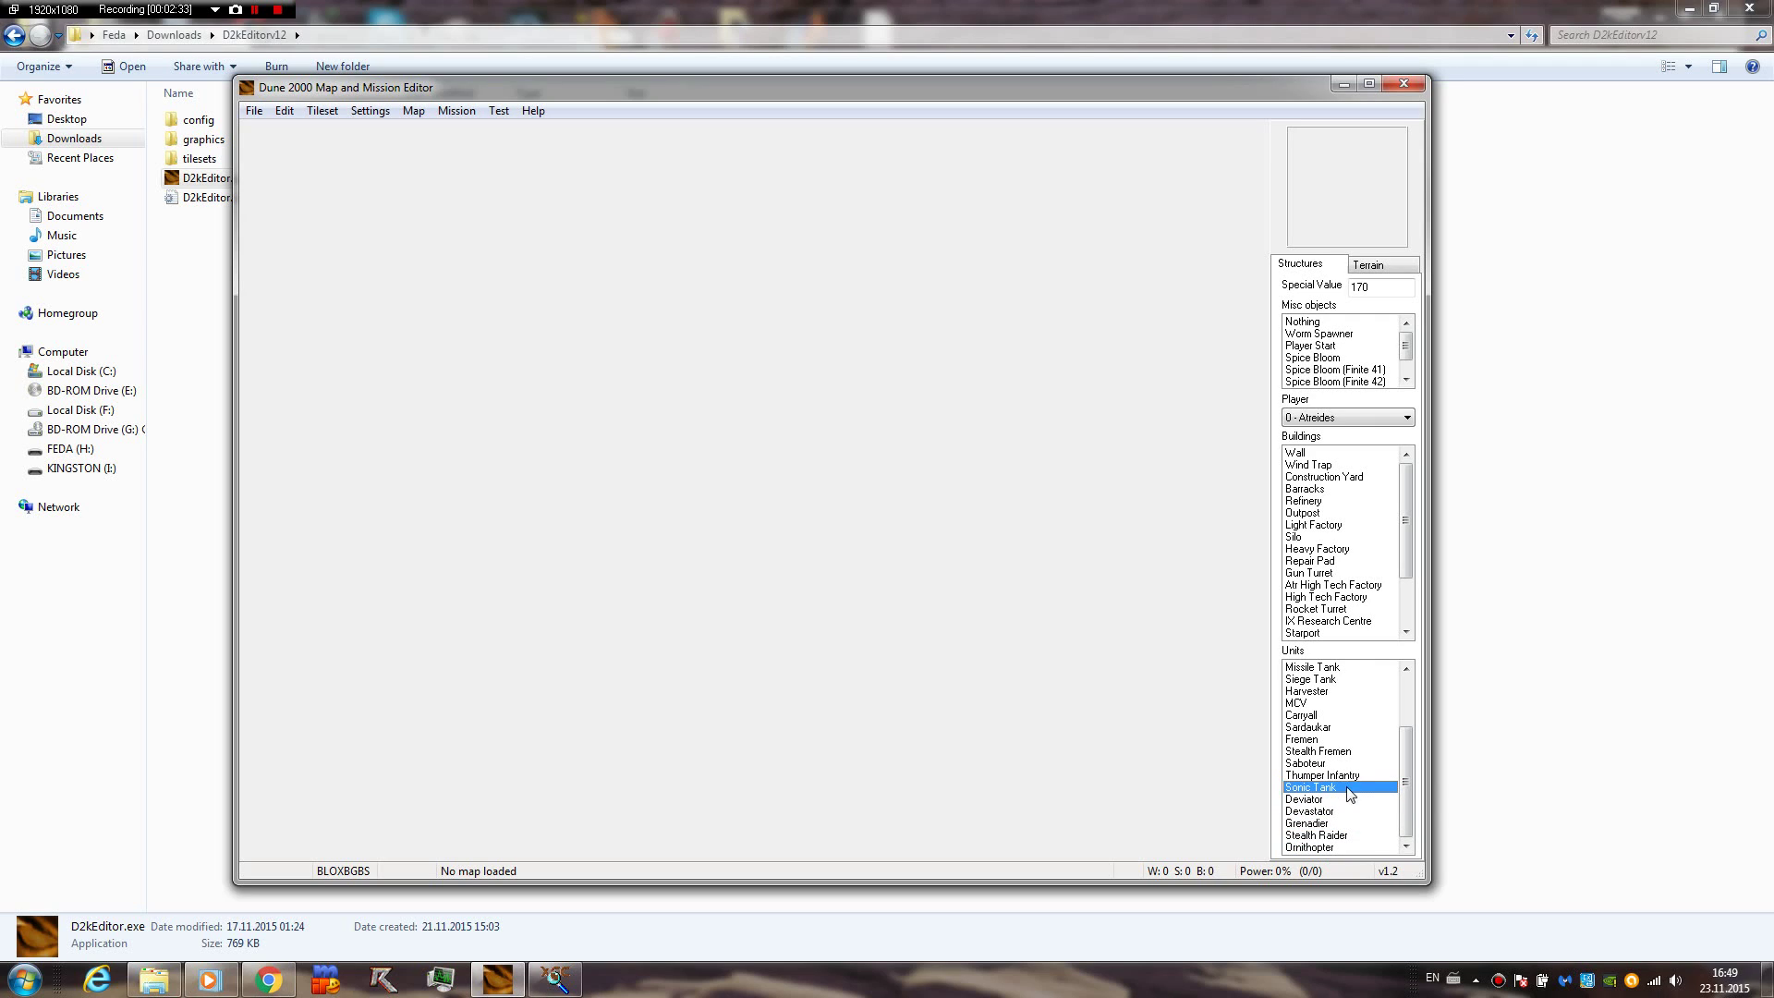
{"action": "left_click_drag", "start_coordinate": [1405, 759], "coordinate": [1413, 689]}
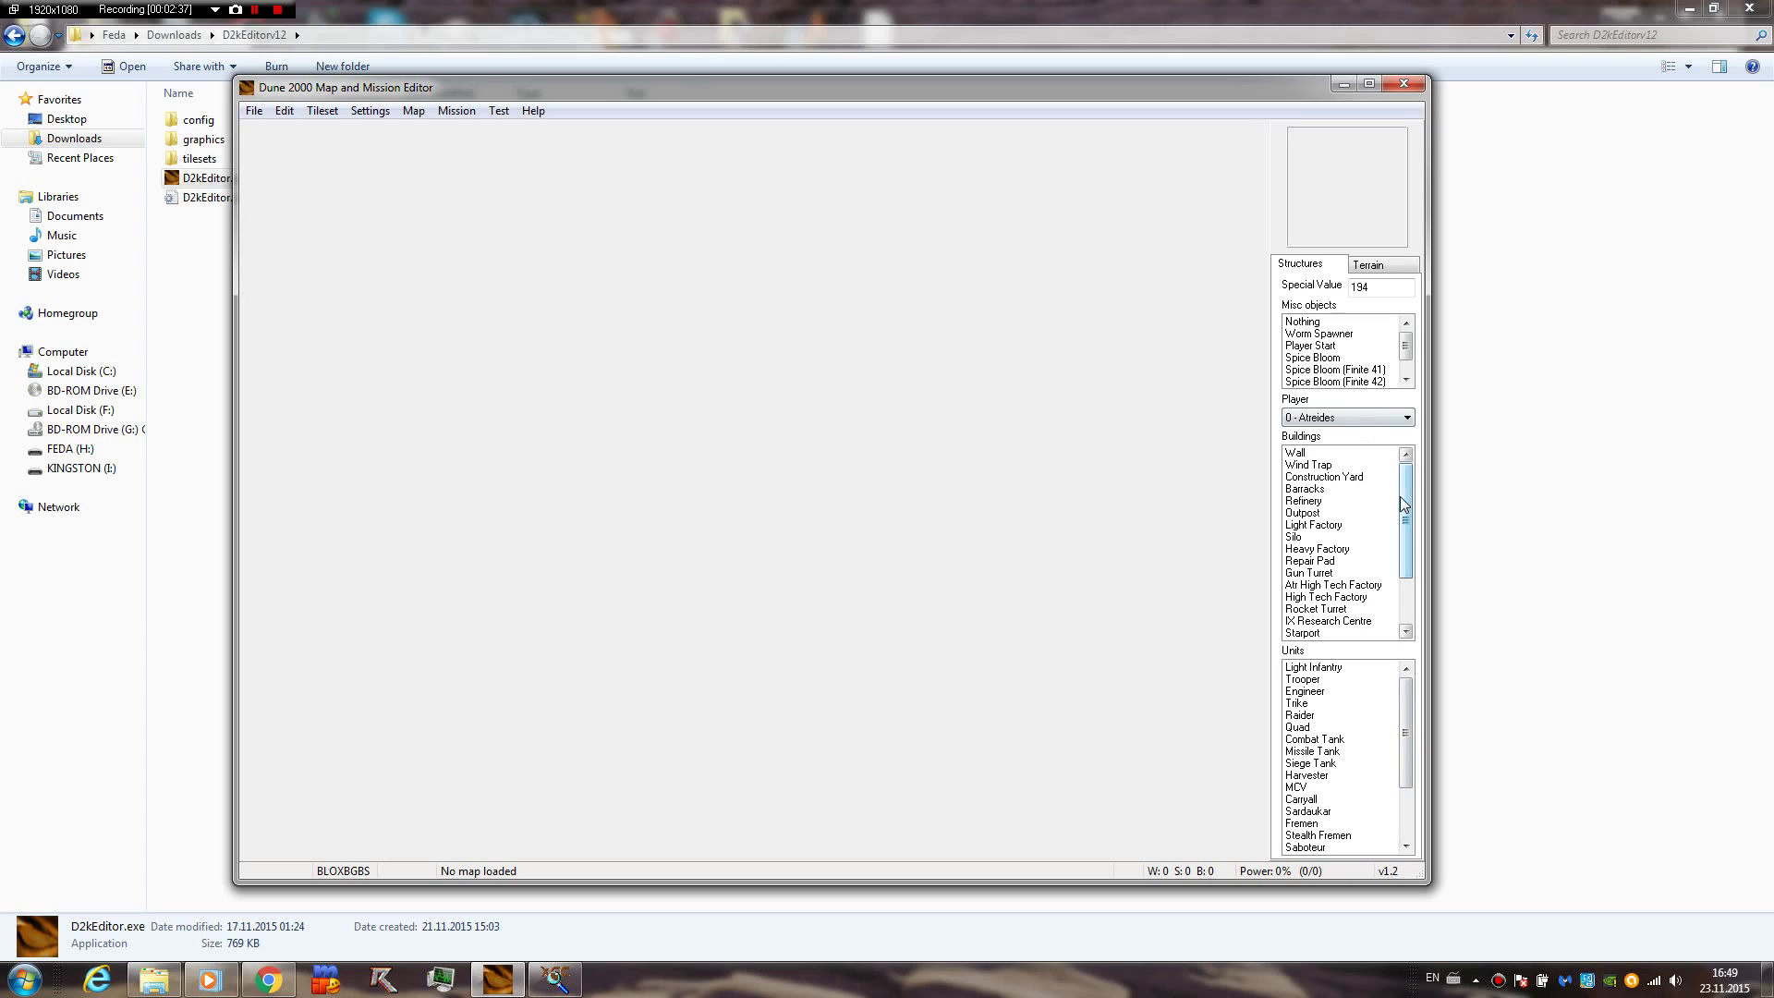
{"action": "left_click_drag", "start_coordinate": [1407, 513], "coordinate": [1364, 575]}
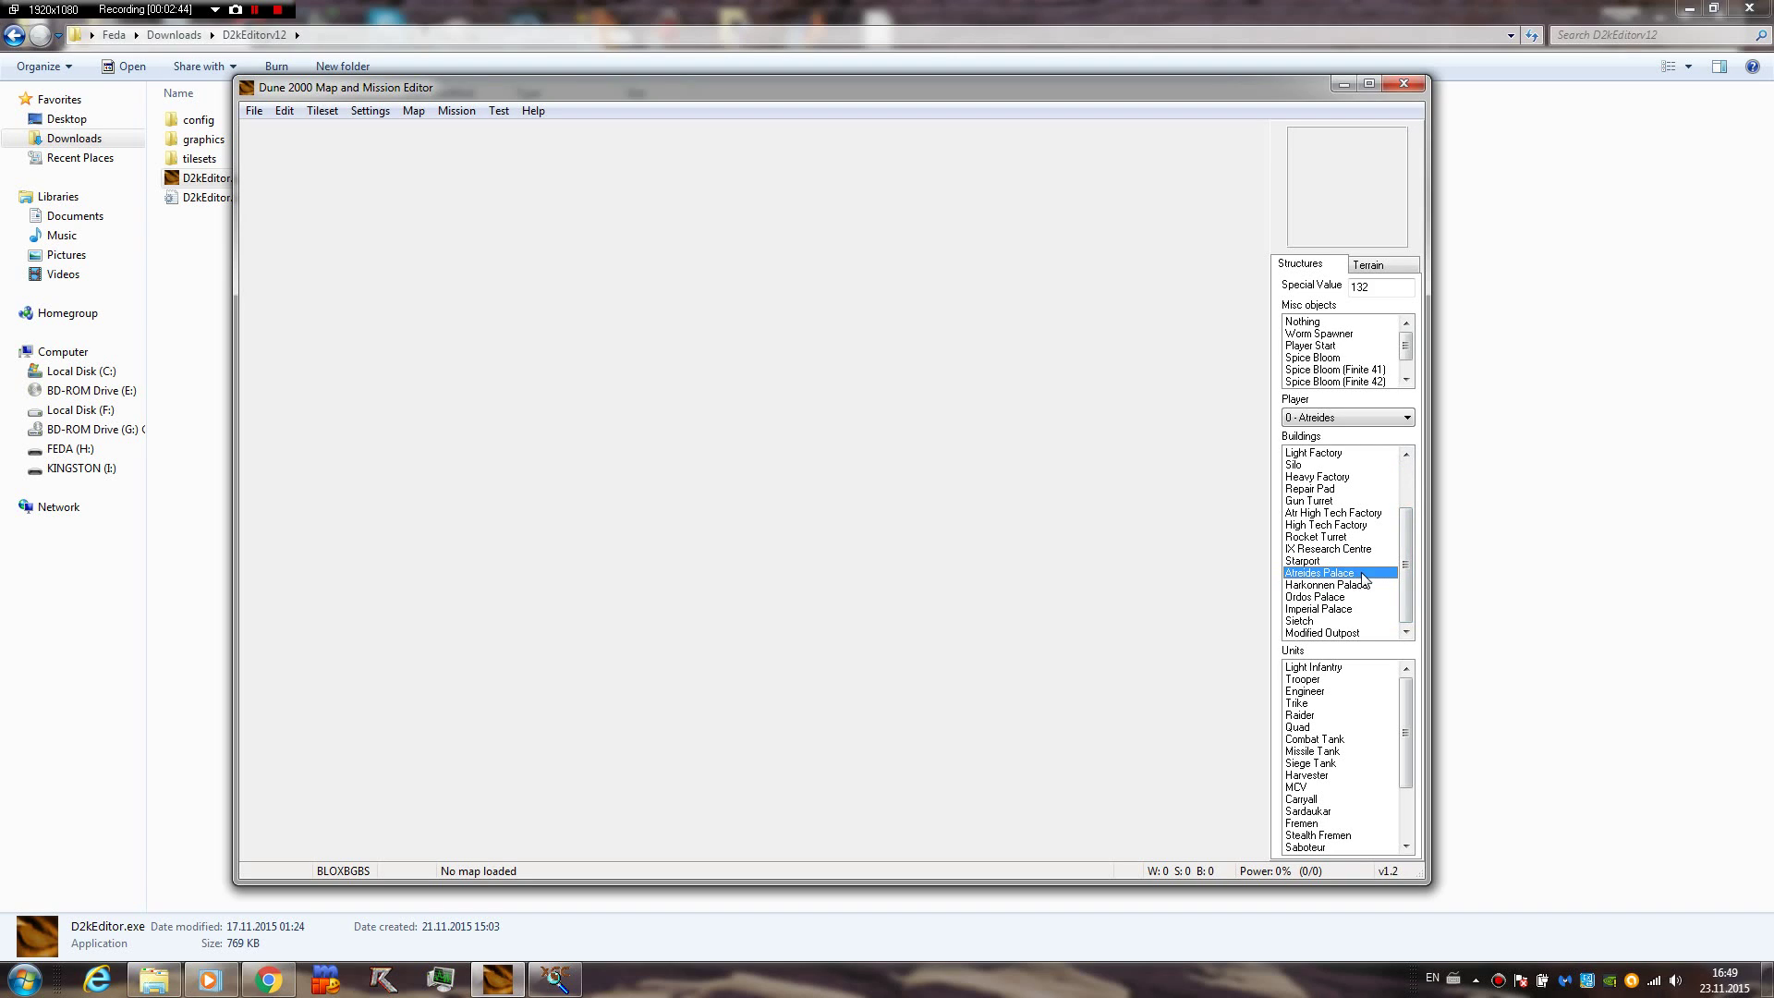
{"action": "left_click", "coordinate": [1314, 598]}
{"action": "mouse_move", "coordinate": [1407, 573]}
{"action": "left_mouse_down"}
{"action": "mouse_move", "coordinate": [1416, 500]}
{"action": "mouse_move", "coordinate": [1411, 552]}
{"action": "left_mouse_up"}
{"action": "left_click", "coordinate": [1386, 586]}
{"action": "mouse_move", "coordinate": [1406, 569]}
{"action": "left_mouse_down"}
{"action": "mouse_move", "coordinate": [1407, 510]}
{"action": "mouse_move", "coordinate": [1414, 583]}
{"action": "left_mouse_up"}
Create a new 64×64 map and bring up the Terrain painting options
{"action": "left_click", "coordinate": [255, 111]}
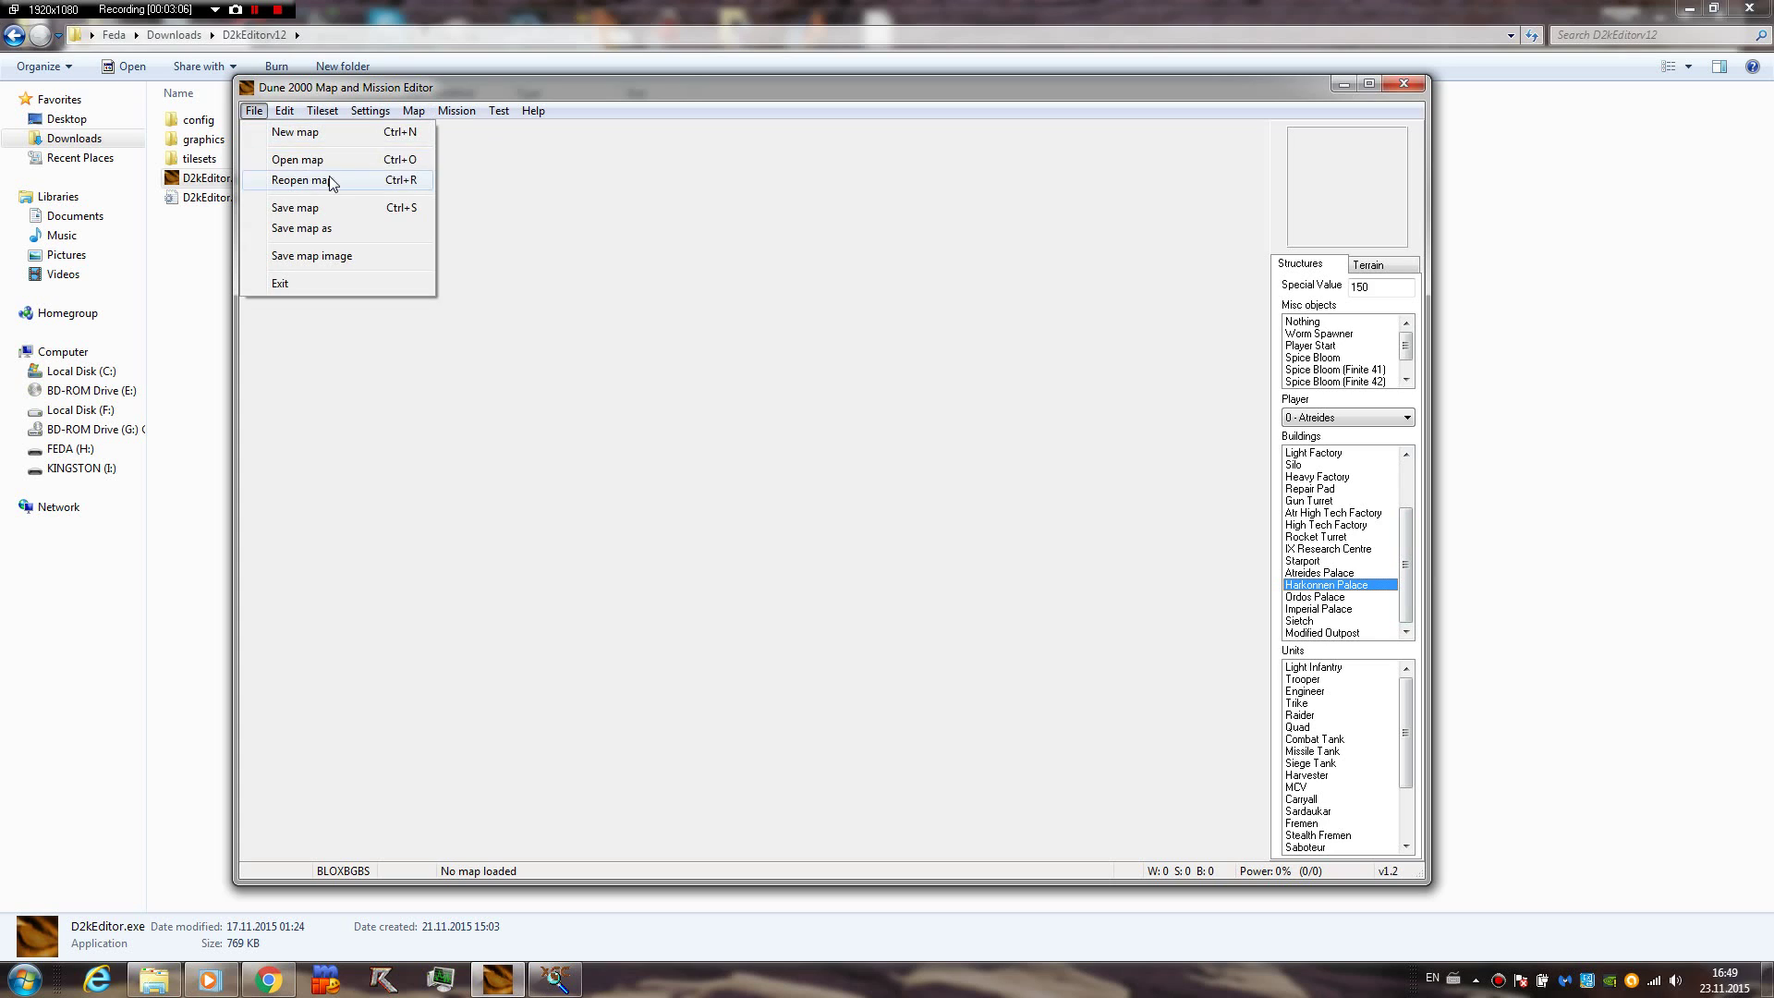
{"action": "left_click", "coordinate": [277, 131]}
{"action": "left_click", "coordinate": [381, 305]}
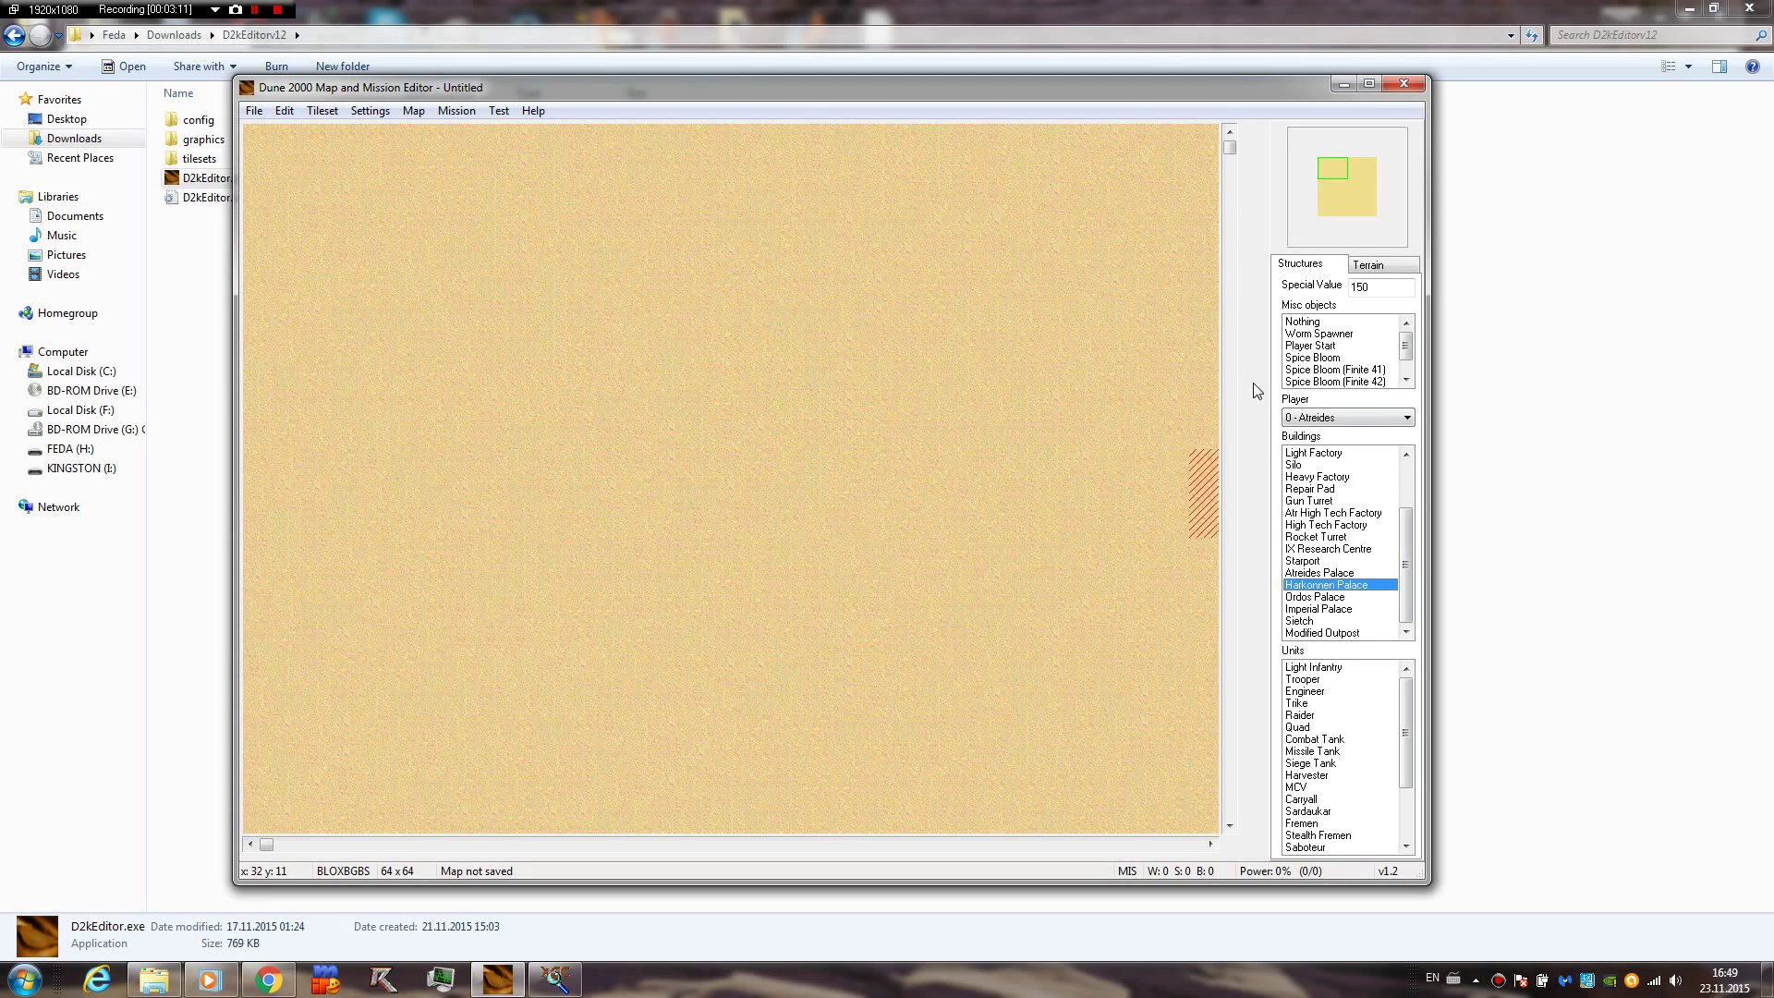
{"action": "left_click", "coordinate": [1374, 268]}
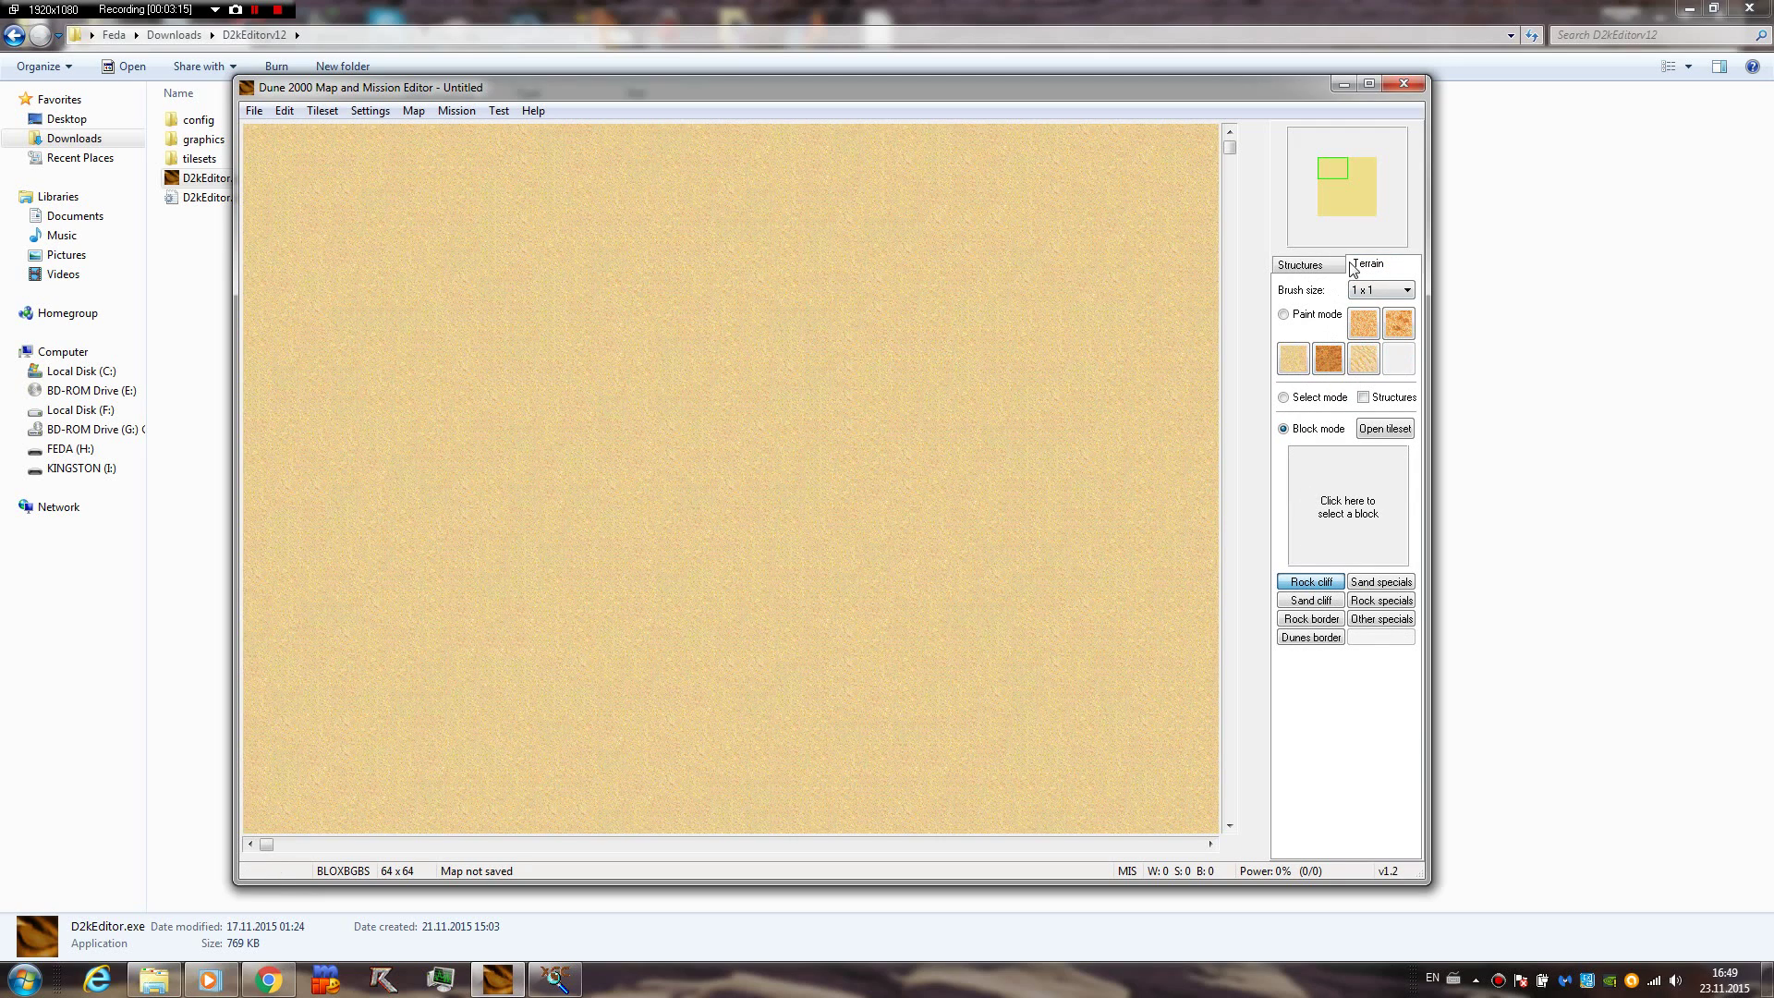
{"action": "left_click", "coordinate": [1317, 267]}
{"action": "left_click", "coordinate": [1384, 269]}
{"action": "left_click", "coordinate": [1326, 270]}
{"action": "left_click", "coordinate": [1366, 269]}
Paint a large rock area across the map's upper-left using Rock with a 4×4 brush
{"action": "left_click", "coordinate": [1329, 358]}
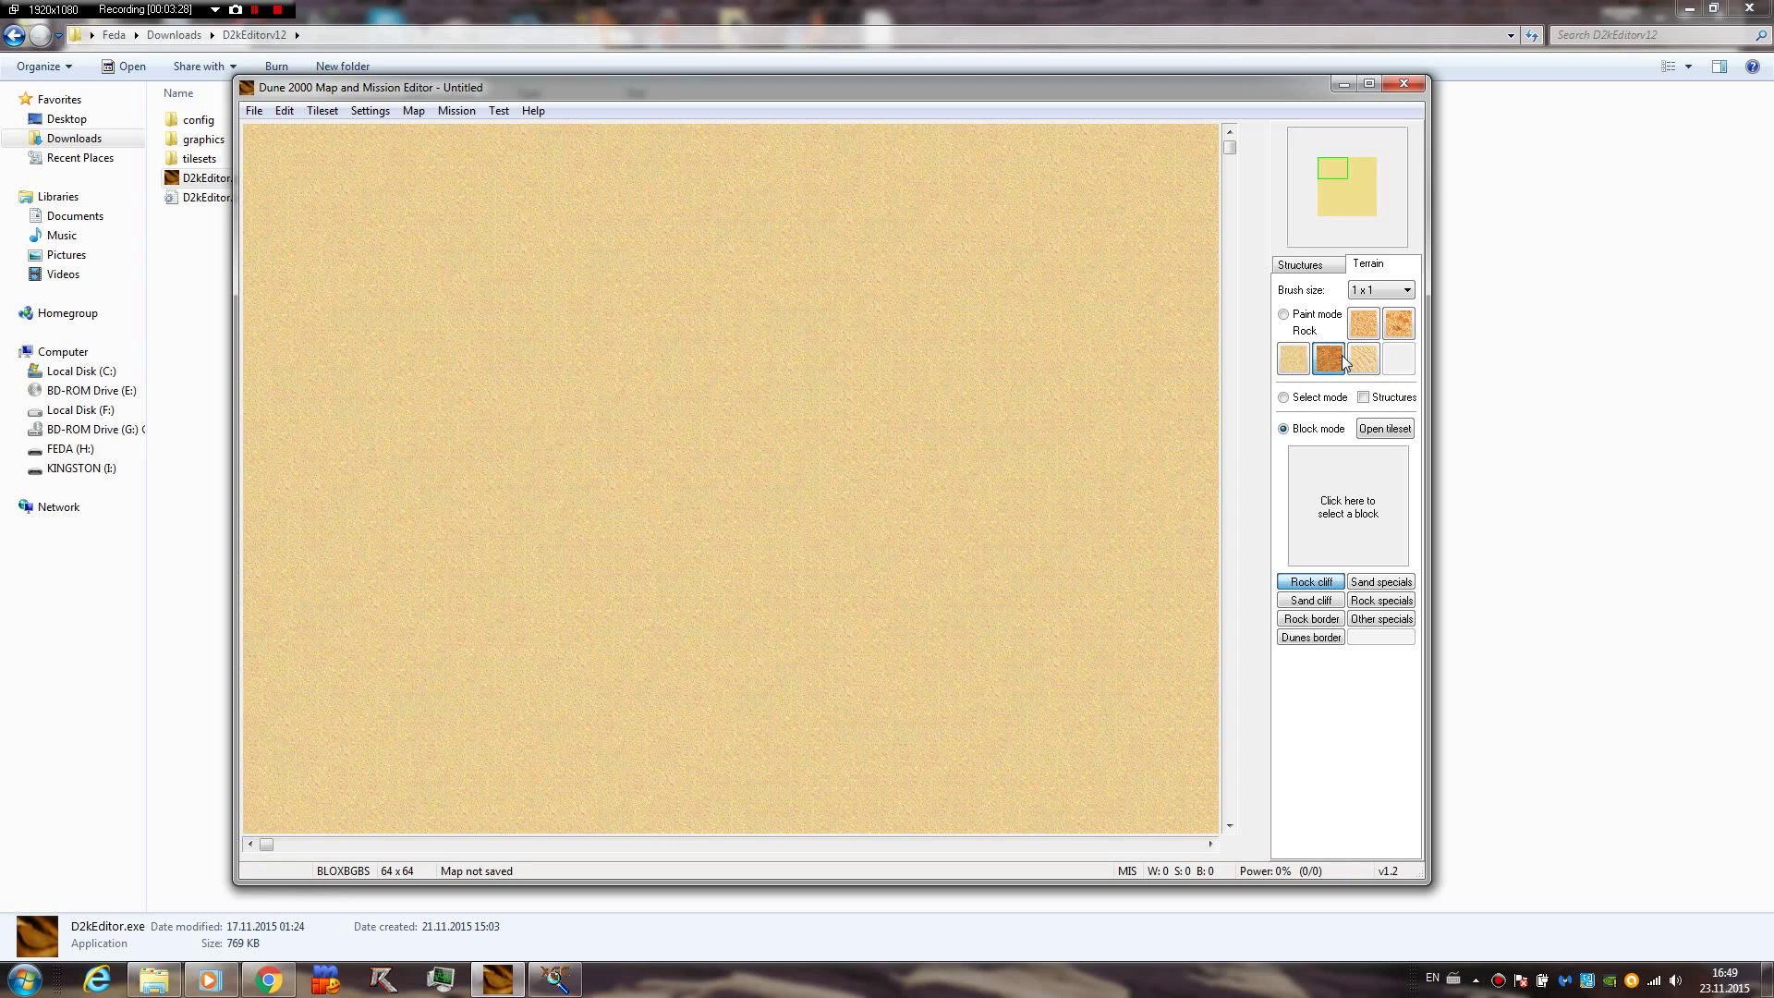
{"action": "left_click", "coordinate": [1370, 290]}
{"action": "left_click", "coordinate": [1389, 345]}
{"action": "left_click", "coordinate": [481, 324]}
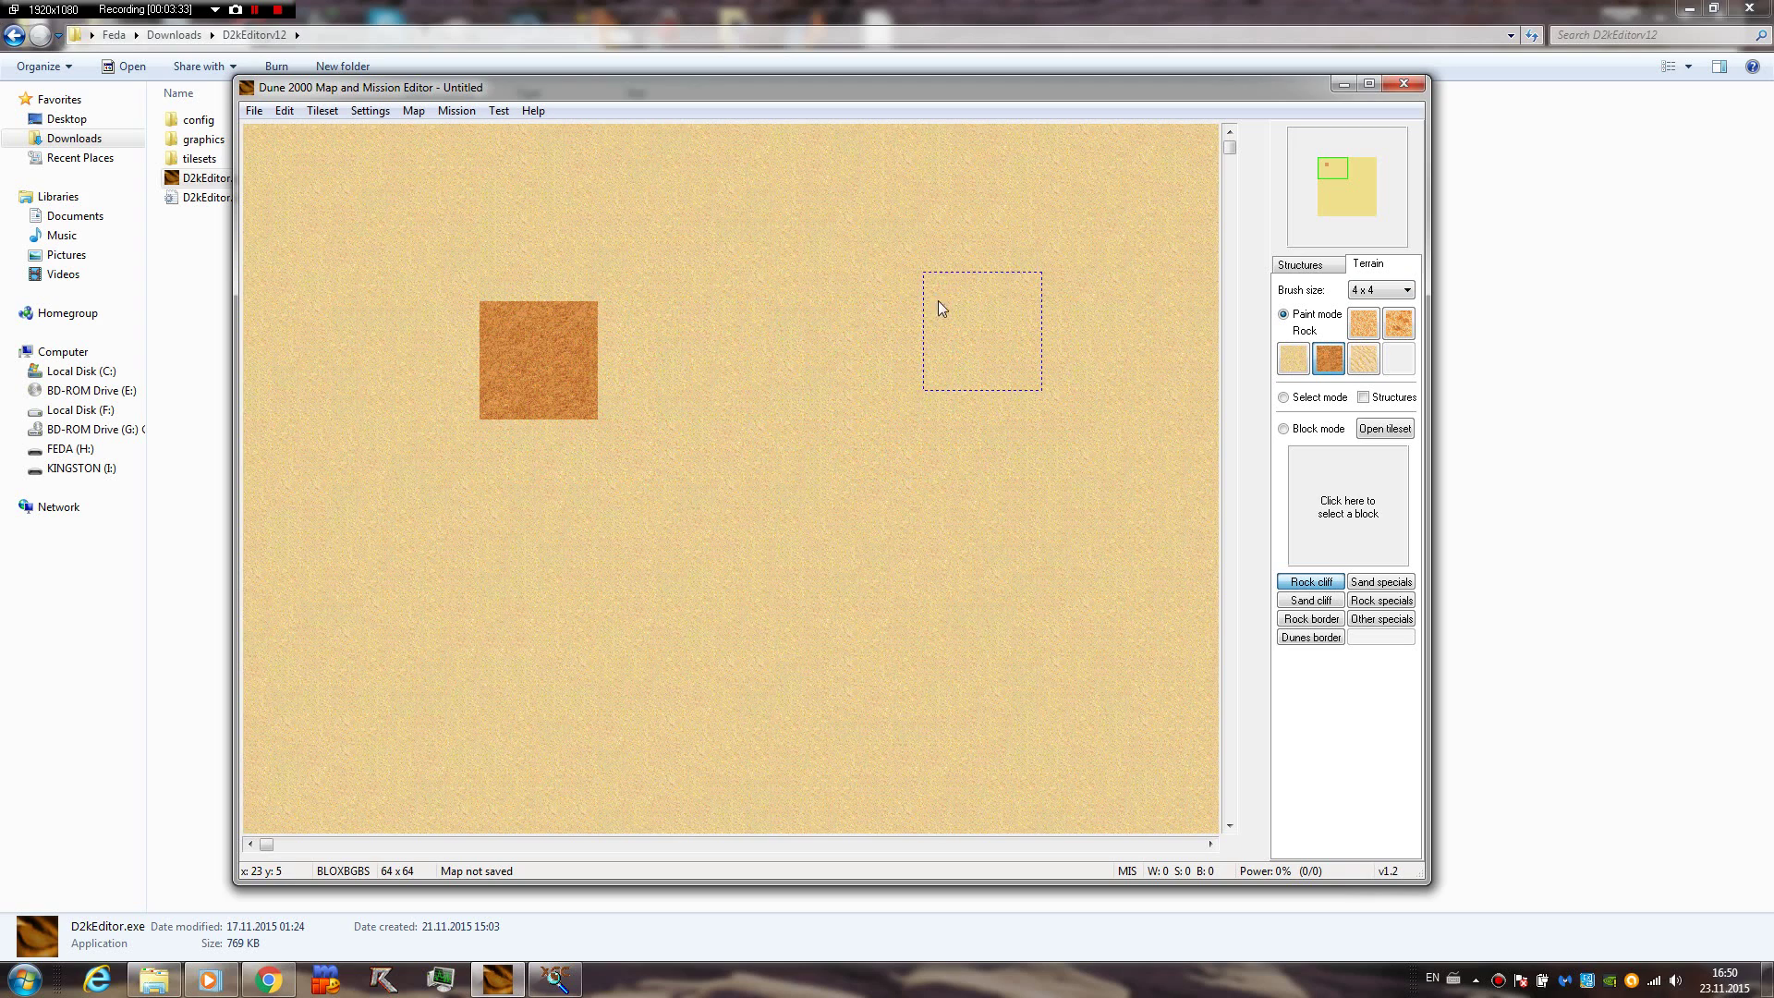
{"action": "mouse_move", "coordinate": [626, 338]}
{"action": "left_mouse_down"}
{"action": "mouse_move", "coordinate": [714, 328]}
{"action": "mouse_move", "coordinate": [648, 433]}
{"action": "mouse_move", "coordinate": [506, 520]}
{"action": "mouse_move", "coordinate": [515, 360]}
{"action": "mouse_move", "coordinate": [438, 488]}
{"action": "mouse_move", "coordinate": [727, 584]}
{"action": "mouse_move", "coordinate": [660, 418]}
{"action": "mouse_move", "coordinate": [893, 270]}
{"action": "mouse_move", "coordinate": [807, 467]}
{"action": "mouse_move", "coordinate": [865, 515]}
{"action": "mouse_move", "coordinate": [514, 197]}
{"action": "mouse_move", "coordinate": [477, 221]}
{"action": "mouse_move", "coordinate": [434, 397]}
{"action": "mouse_move", "coordinate": [481, 733]}
{"action": "mouse_move", "coordinate": [353, 576]}
{"action": "mouse_move", "coordinate": [579, 672]}
{"action": "mouse_move", "coordinate": [918, 630]}
{"action": "mouse_move", "coordinate": [893, 546]}
{"action": "mouse_move", "coordinate": [980, 466]}
{"action": "mouse_move", "coordinate": [1007, 597]}
{"action": "mouse_move", "coordinate": [1073, 636]}
{"action": "mouse_move", "coordinate": [1043, 318]}
{"action": "mouse_move", "coordinate": [1077, 193]}
{"action": "mouse_move", "coordinate": [865, 202]}
{"action": "mouse_move", "coordinate": [978, 325]}
{"action": "left_mouse_up"}
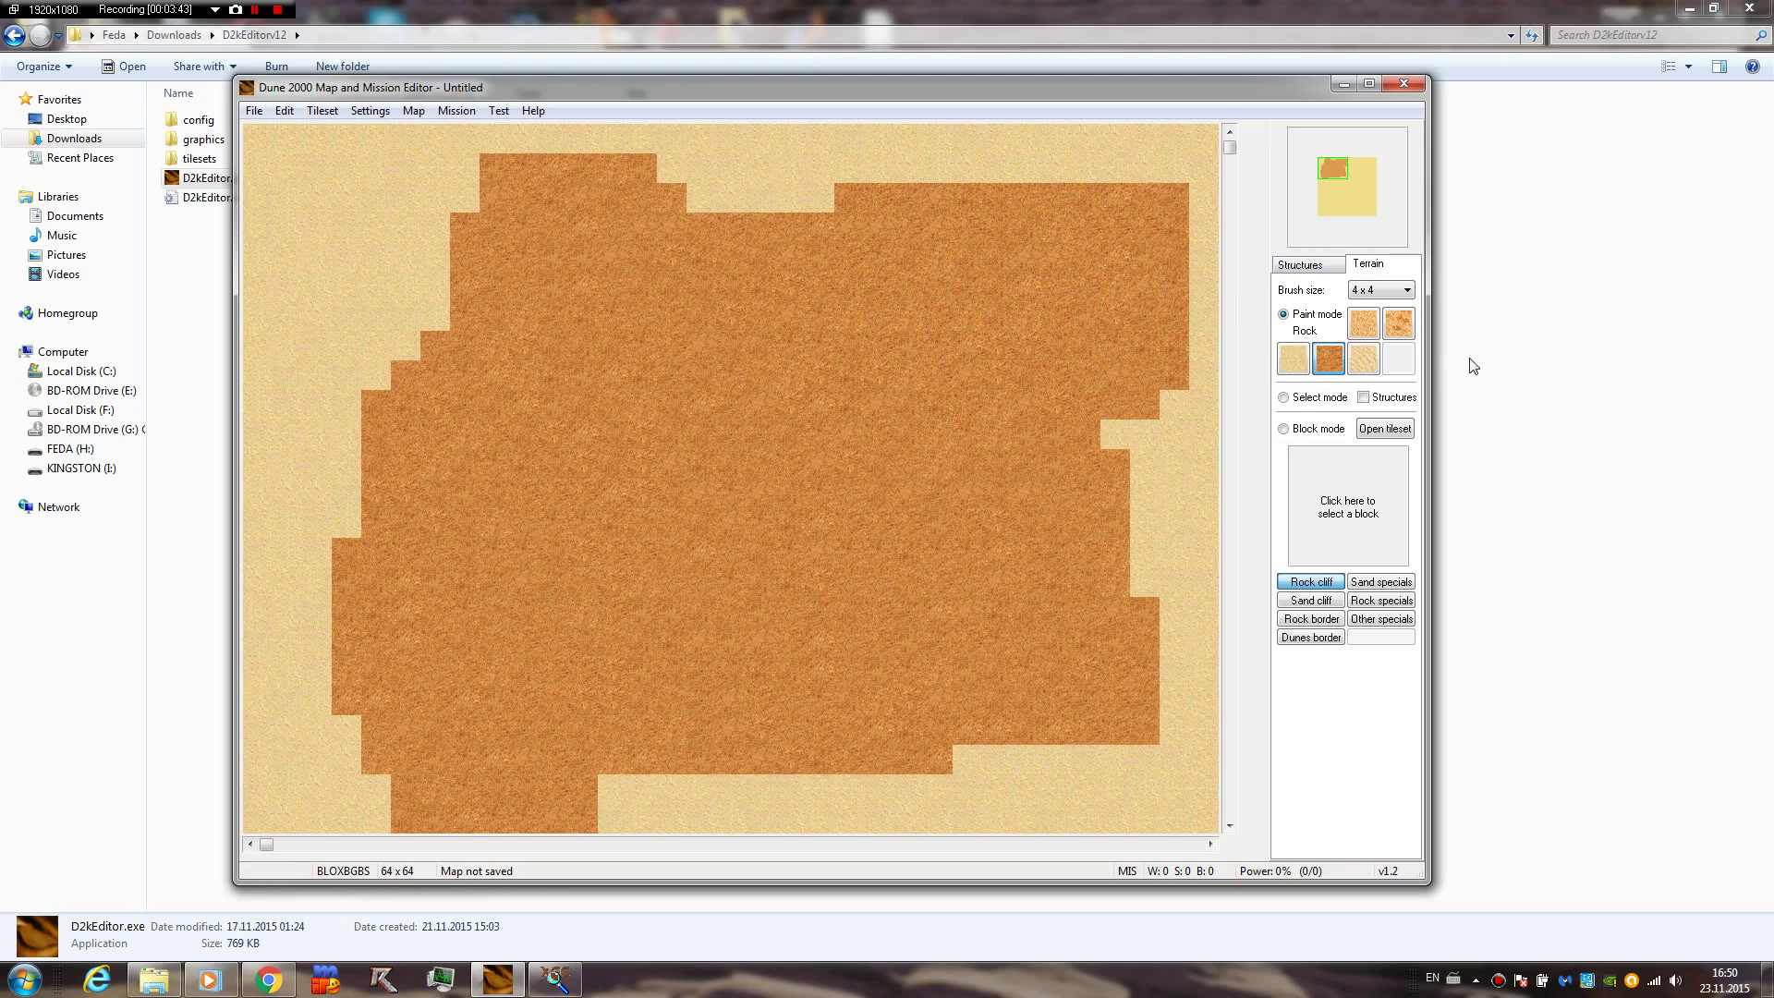
{"action": "left_click", "coordinate": [1355, 328]}
{"action": "left_click_drag", "start_coordinate": [1333, 168], "coordinate": [1347, 168]}
Maximize the editor and paint Thin spice with a 2×2 brush right of the rock plateau
{"action": "left_click", "coordinate": [1381, 290]}
{"action": "left_click", "coordinate": [1362, 318]}
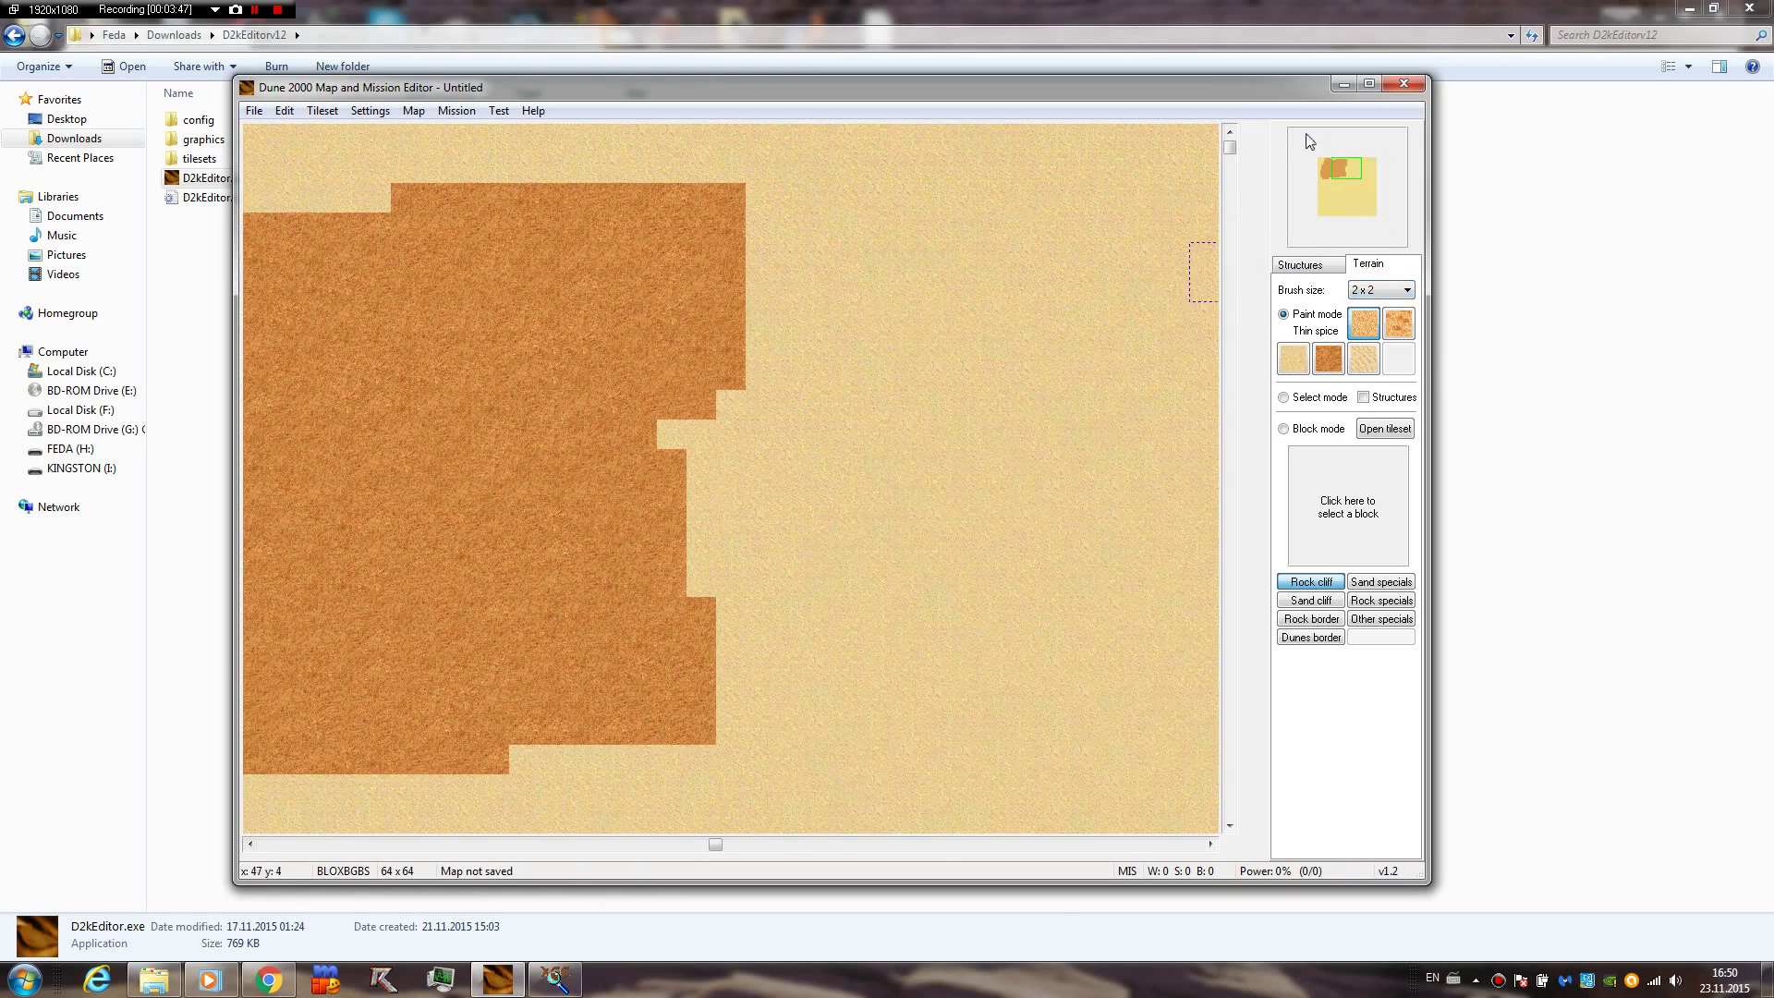
{"action": "left_click", "coordinate": [1369, 84]}
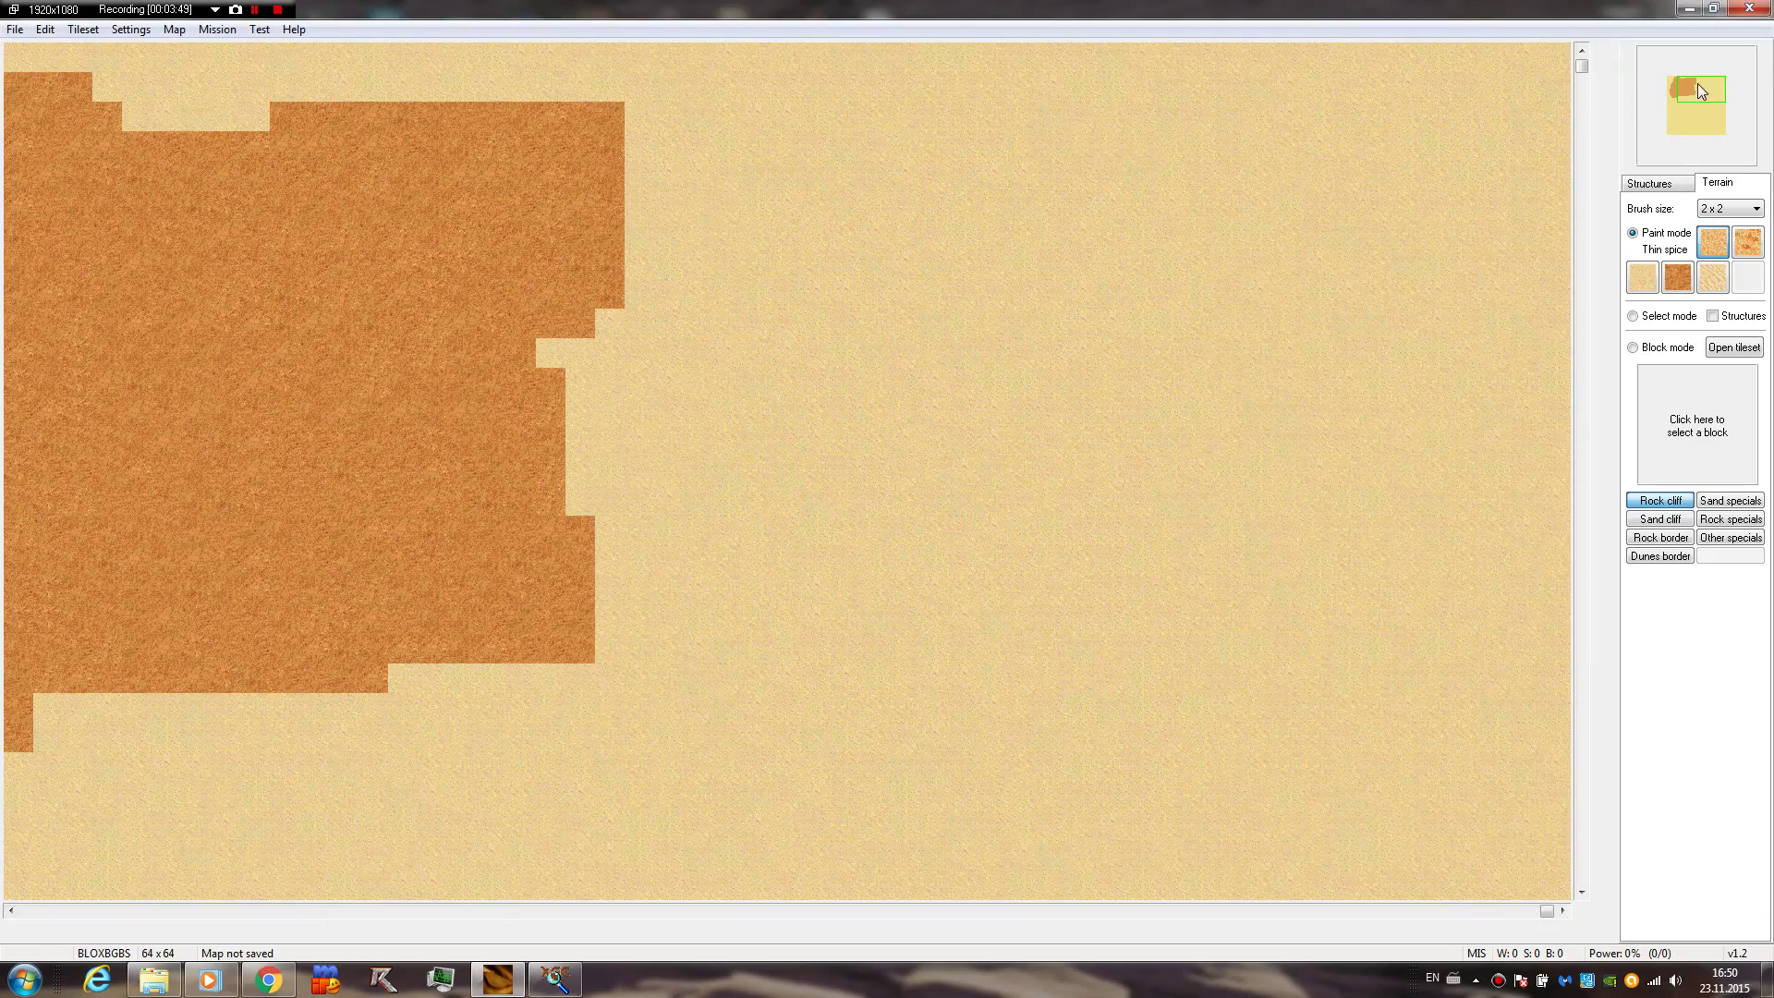
{"action": "left_click_drag", "start_coordinate": [1699, 84], "coordinate": [1689, 84]}
{"action": "mouse_move", "coordinate": [1063, 213]}
{"action": "left_mouse_down"}
{"action": "mouse_move", "coordinate": [1108, 358]}
{"action": "mouse_move", "coordinate": [1111, 285]}
{"action": "mouse_move", "coordinate": [1139, 575]}
{"action": "mouse_move", "coordinate": [1251, 663]}
{"action": "mouse_move", "coordinate": [1251, 448]}
{"action": "mouse_move", "coordinate": [1298, 245]}
{"action": "mouse_move", "coordinate": [1268, 283]}
{"action": "mouse_move", "coordinate": [1220, 176]}
{"action": "mouse_move", "coordinate": [1151, 799]}
{"action": "mouse_move", "coordinate": [1478, 750]}
{"action": "mouse_move", "coordinate": [1453, 404]}
{"action": "mouse_move", "coordinate": [1407, 484]}
{"action": "left_mouse_up"}
Paint a Dunes patch above the spice field with a 4×4 brush
{"action": "left_click", "coordinate": [1733, 209]}
{"action": "left_click", "coordinate": [1719, 261]}
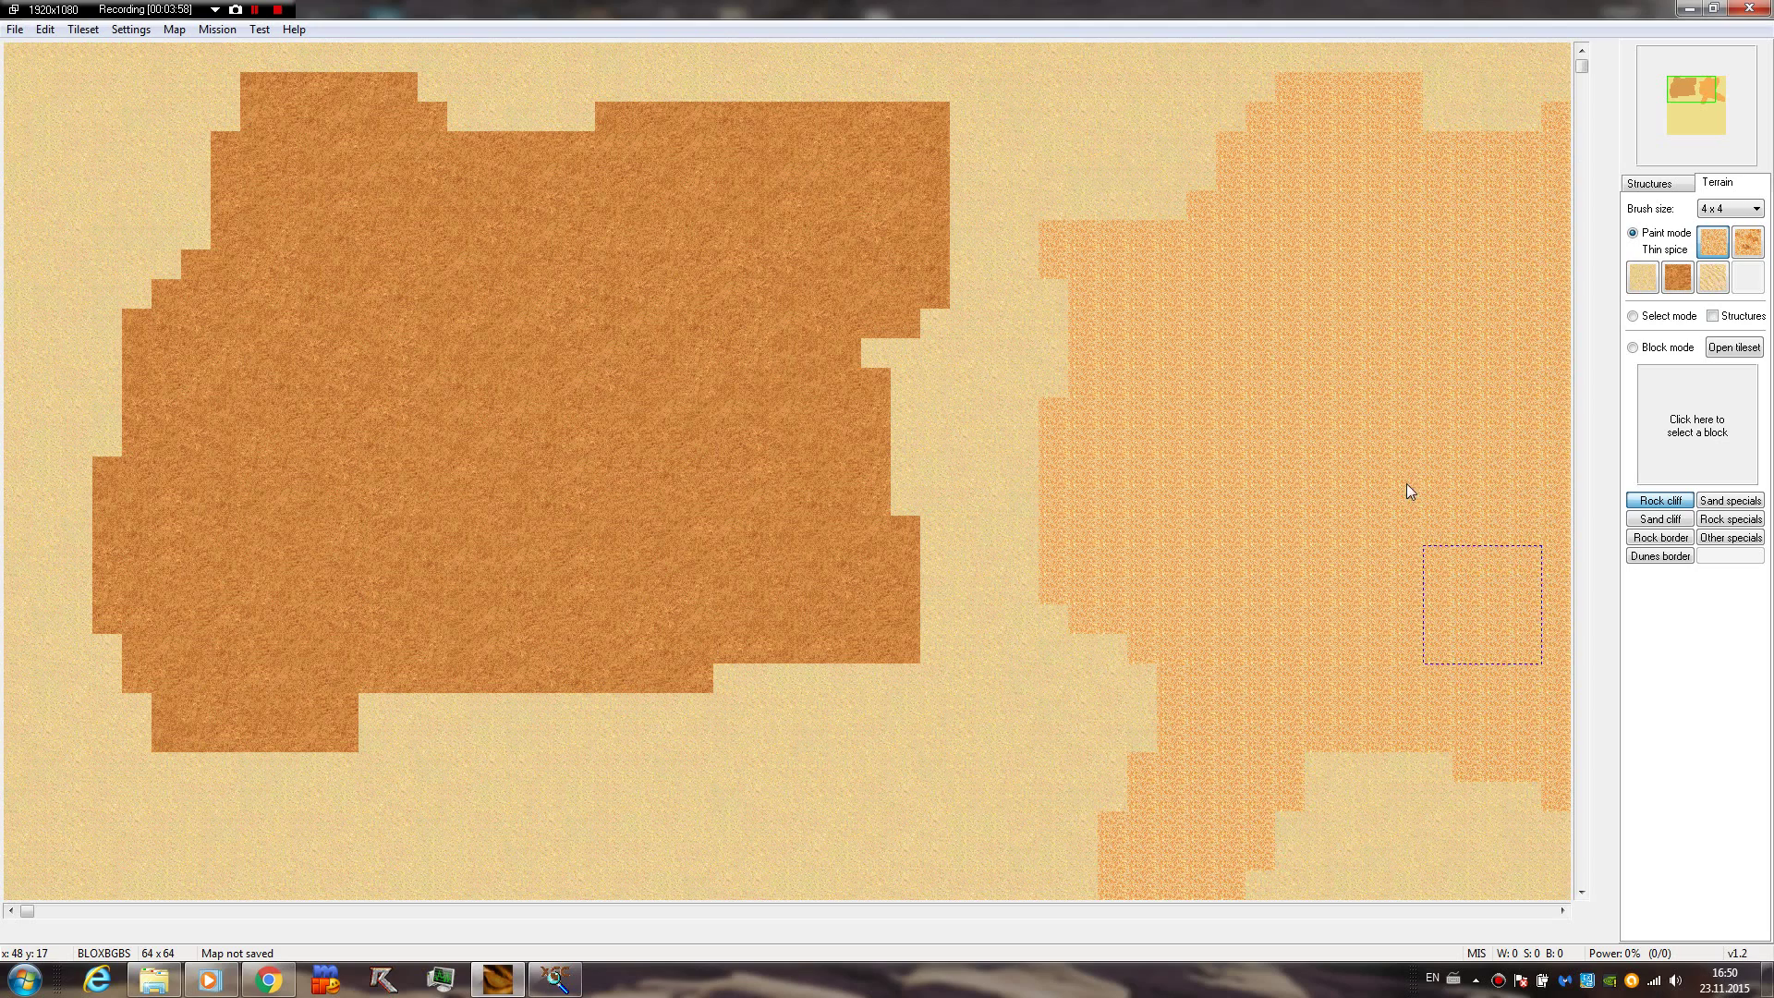
{"action": "left_click", "coordinate": [1712, 277]}
{"action": "mouse_move", "coordinate": [1009, 107]}
{"action": "left_mouse_down"}
{"action": "mouse_move", "coordinate": [1095, 82]}
{"action": "mouse_move", "coordinate": [1005, 116]}
{"action": "mouse_move", "coordinate": [1079, 120]}
{"action": "mouse_move", "coordinate": [1090, 179]}
{"action": "mouse_move", "coordinate": [1050, 141]}
{"action": "mouse_move", "coordinate": [1070, 195]}
{"action": "left_mouse_up"}
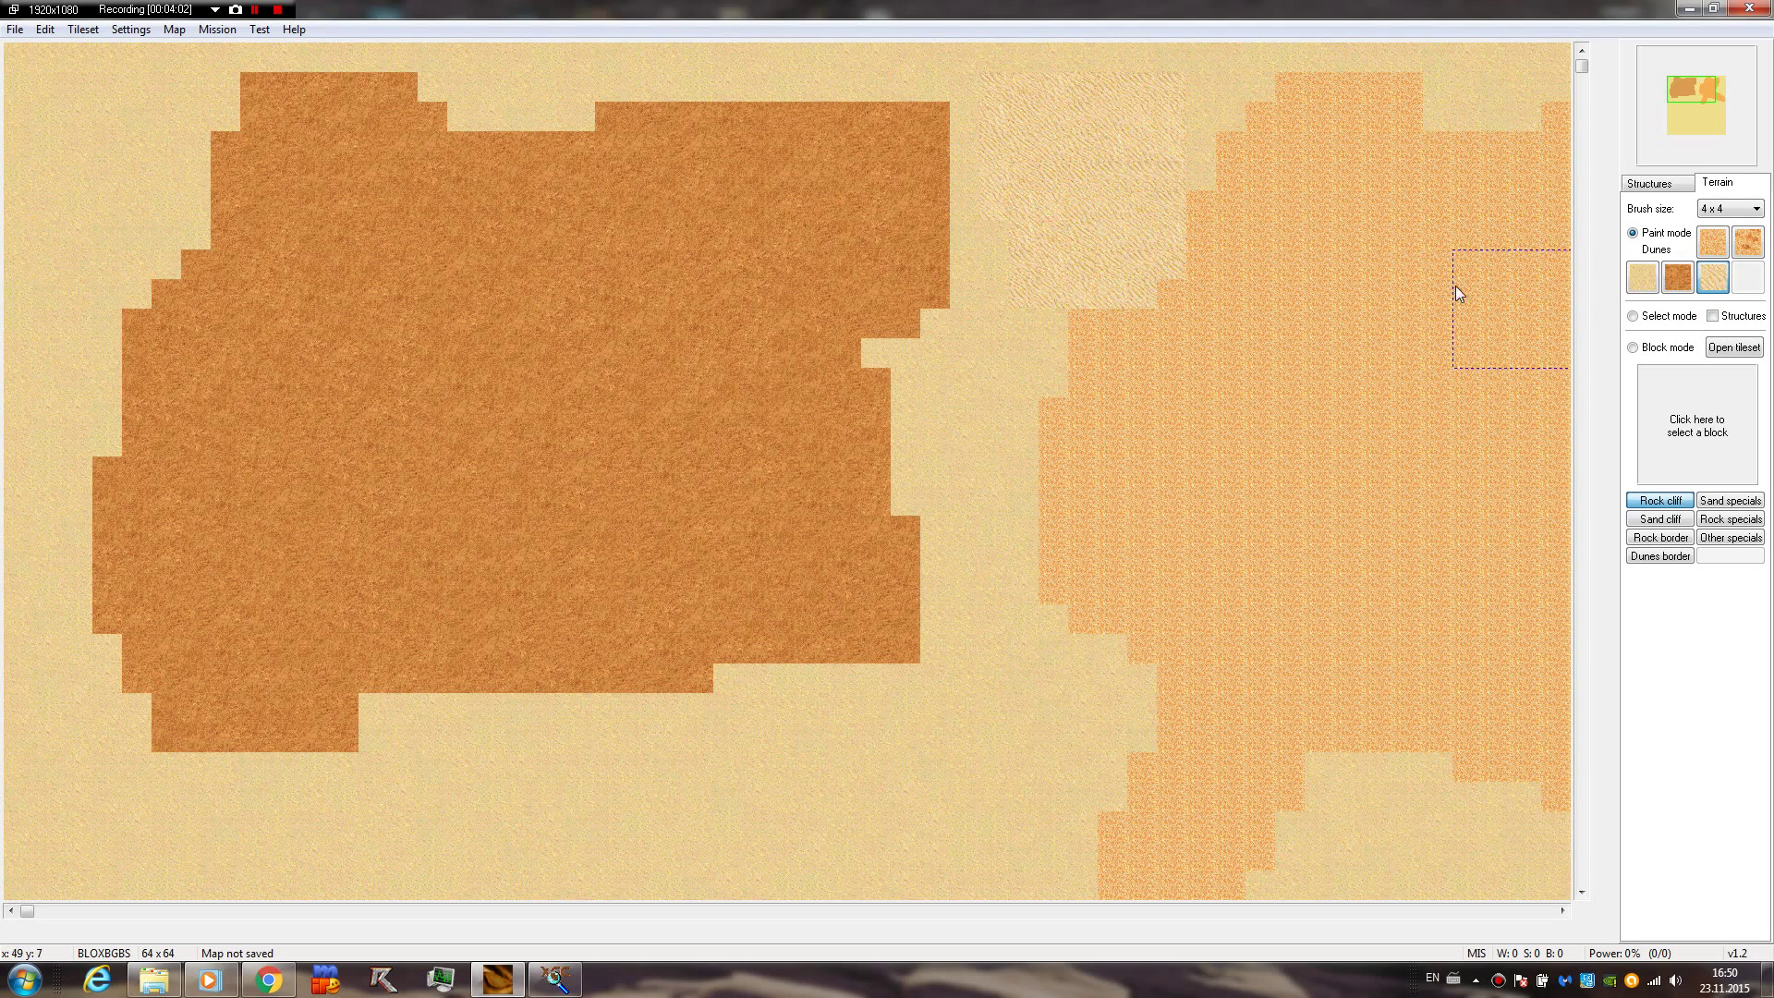
Carve Sand back into the spice field, then set Rock with a 1×1 brush
{"action": "left_click", "coordinate": [1644, 278]}
{"action": "mouse_move", "coordinate": [1034, 356]}
{"action": "left_mouse_down"}
{"action": "mouse_move", "coordinate": [1033, 404]}
{"action": "mouse_move", "coordinate": [1118, 441]}
{"action": "mouse_move", "coordinate": [1144, 524]}
{"action": "mouse_move", "coordinate": [1275, 555]}
{"action": "left_mouse_up"}
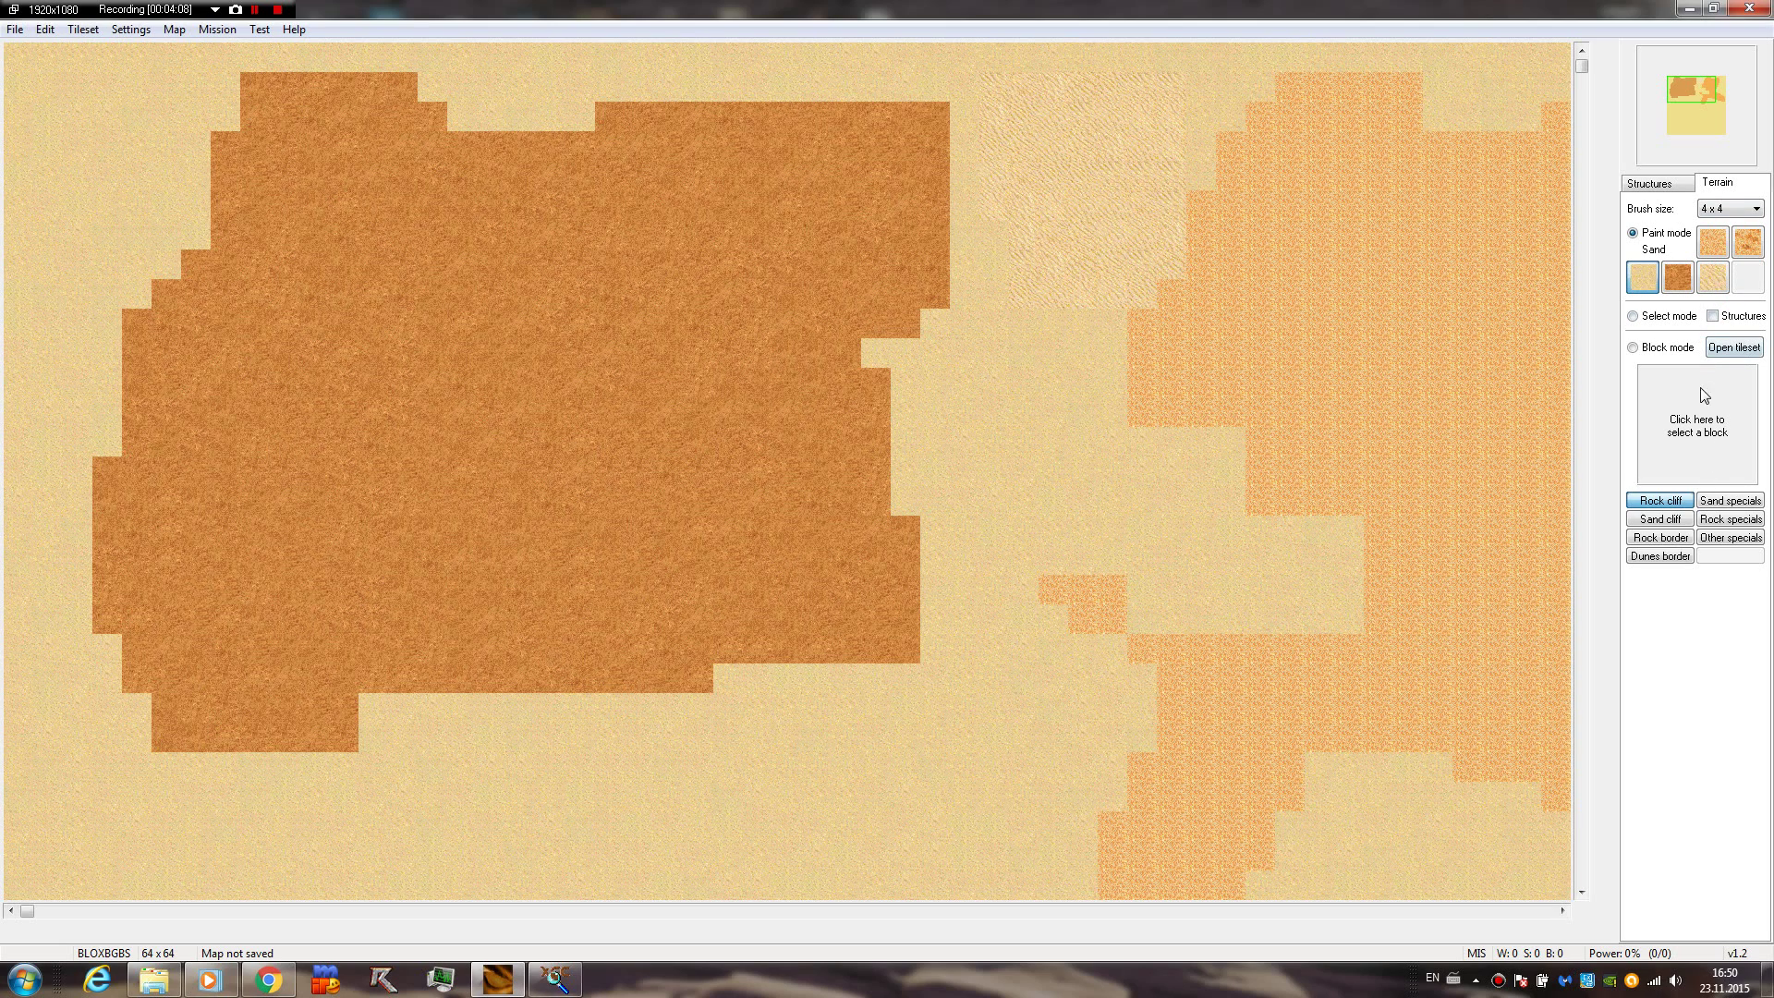
{"action": "left_click", "coordinate": [1680, 280]}
{"action": "left_click", "coordinate": [1730, 209]}
{"action": "left_click", "coordinate": [1721, 220]}
{"action": "right_click", "coordinate": [583, 704]}
{"action": "scroll", "coordinate": [946, 501], "scroll_direction": "down", "scroll_amount": 2}
{"action": "scroll", "coordinate": [925, 485], "scroll_direction": "down", "scroll_amount": 3}
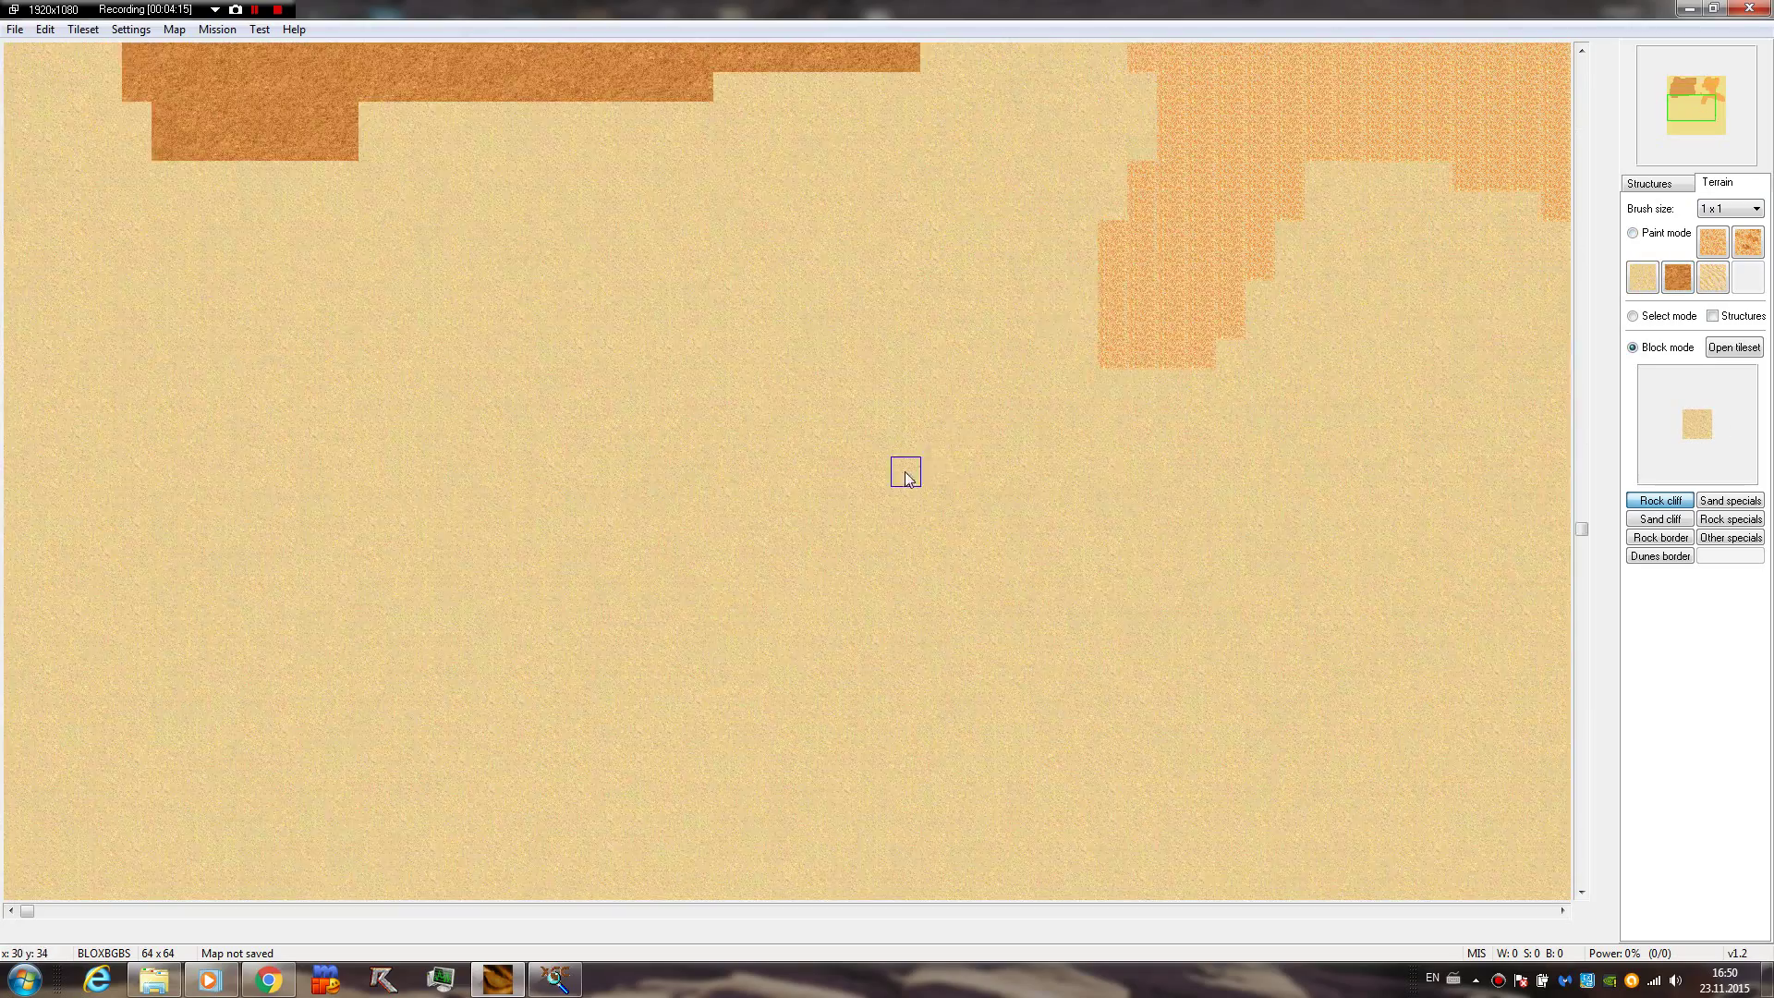
{"action": "scroll", "coordinate": [946, 499], "scroll_direction": "up", "scroll_amount": 1}
{"action": "scroll", "coordinate": [989, 389], "scroll_direction": "up", "scroll_amount": 3}
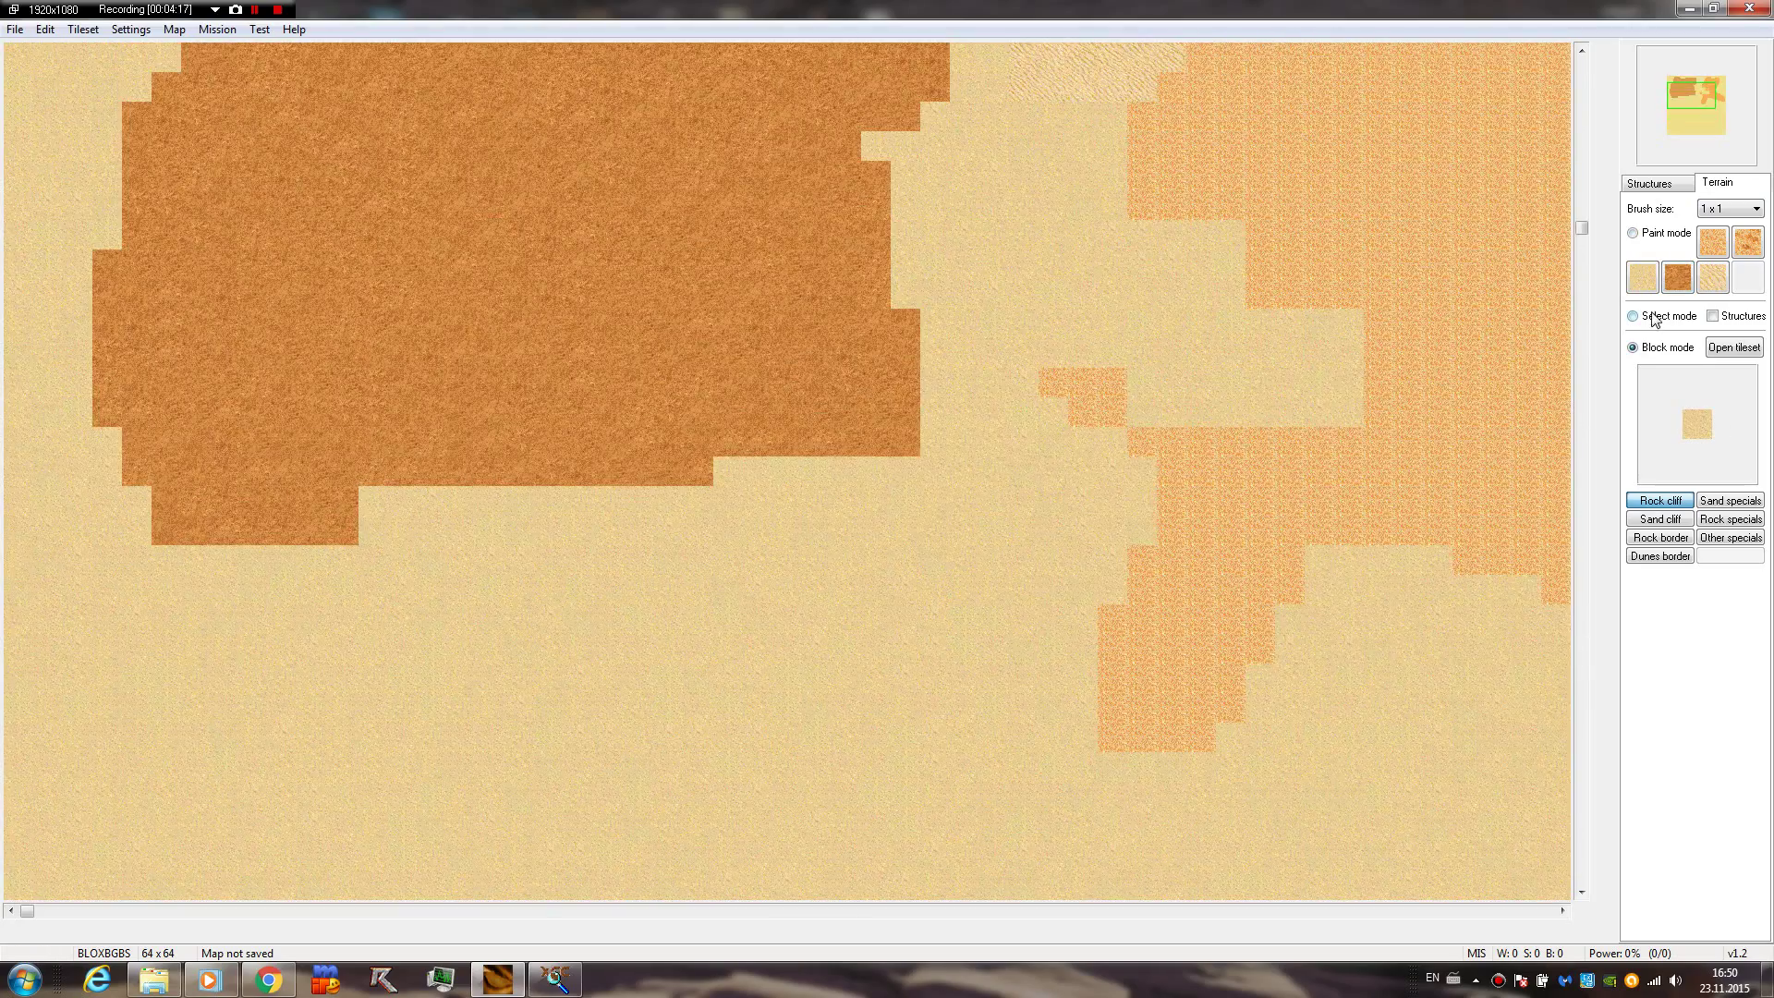
{"action": "left_click", "coordinate": [1678, 277]}
{"action": "scroll", "coordinate": [697, 647], "scroll_direction": "down", "scroll_amount": 2}
{"action": "scroll", "coordinate": [614, 297], "scroll_direction": "down", "scroll_amount": 3}
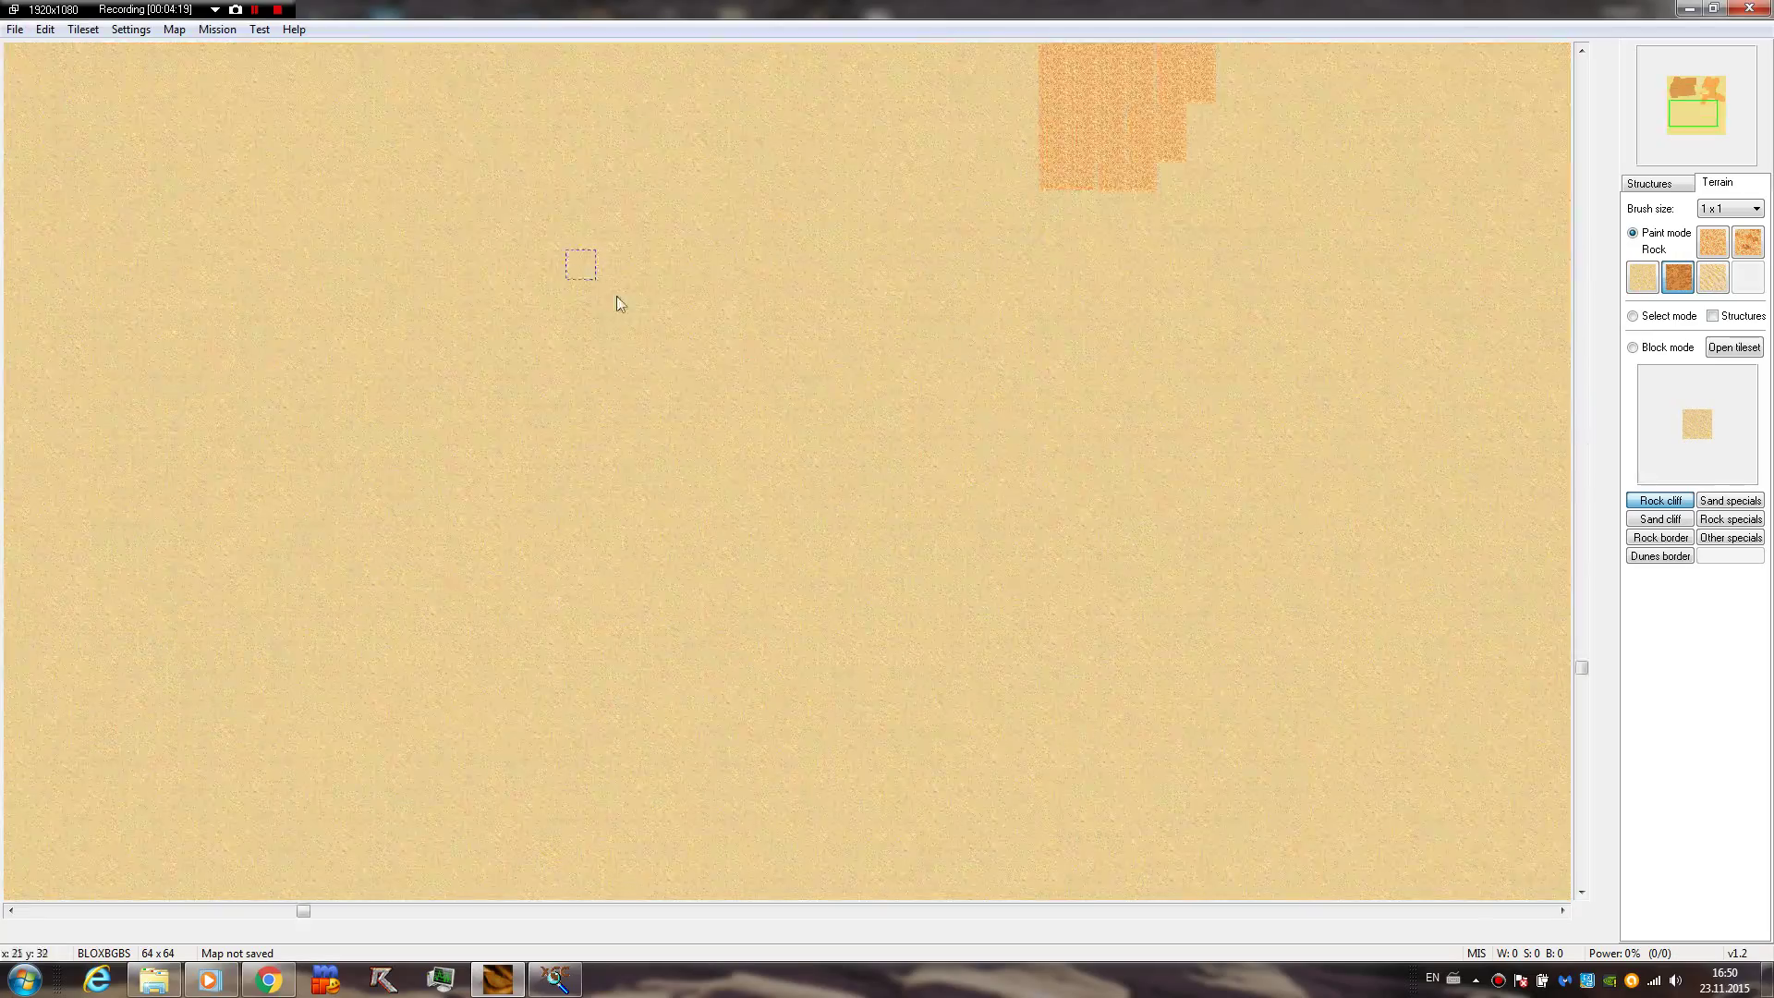
{"action": "scroll", "coordinate": [789, 385], "scroll_direction": "up", "scroll_amount": 7}
{"action": "scroll", "coordinate": [1081, 175], "scroll_direction": "down", "scroll_amount": 6}
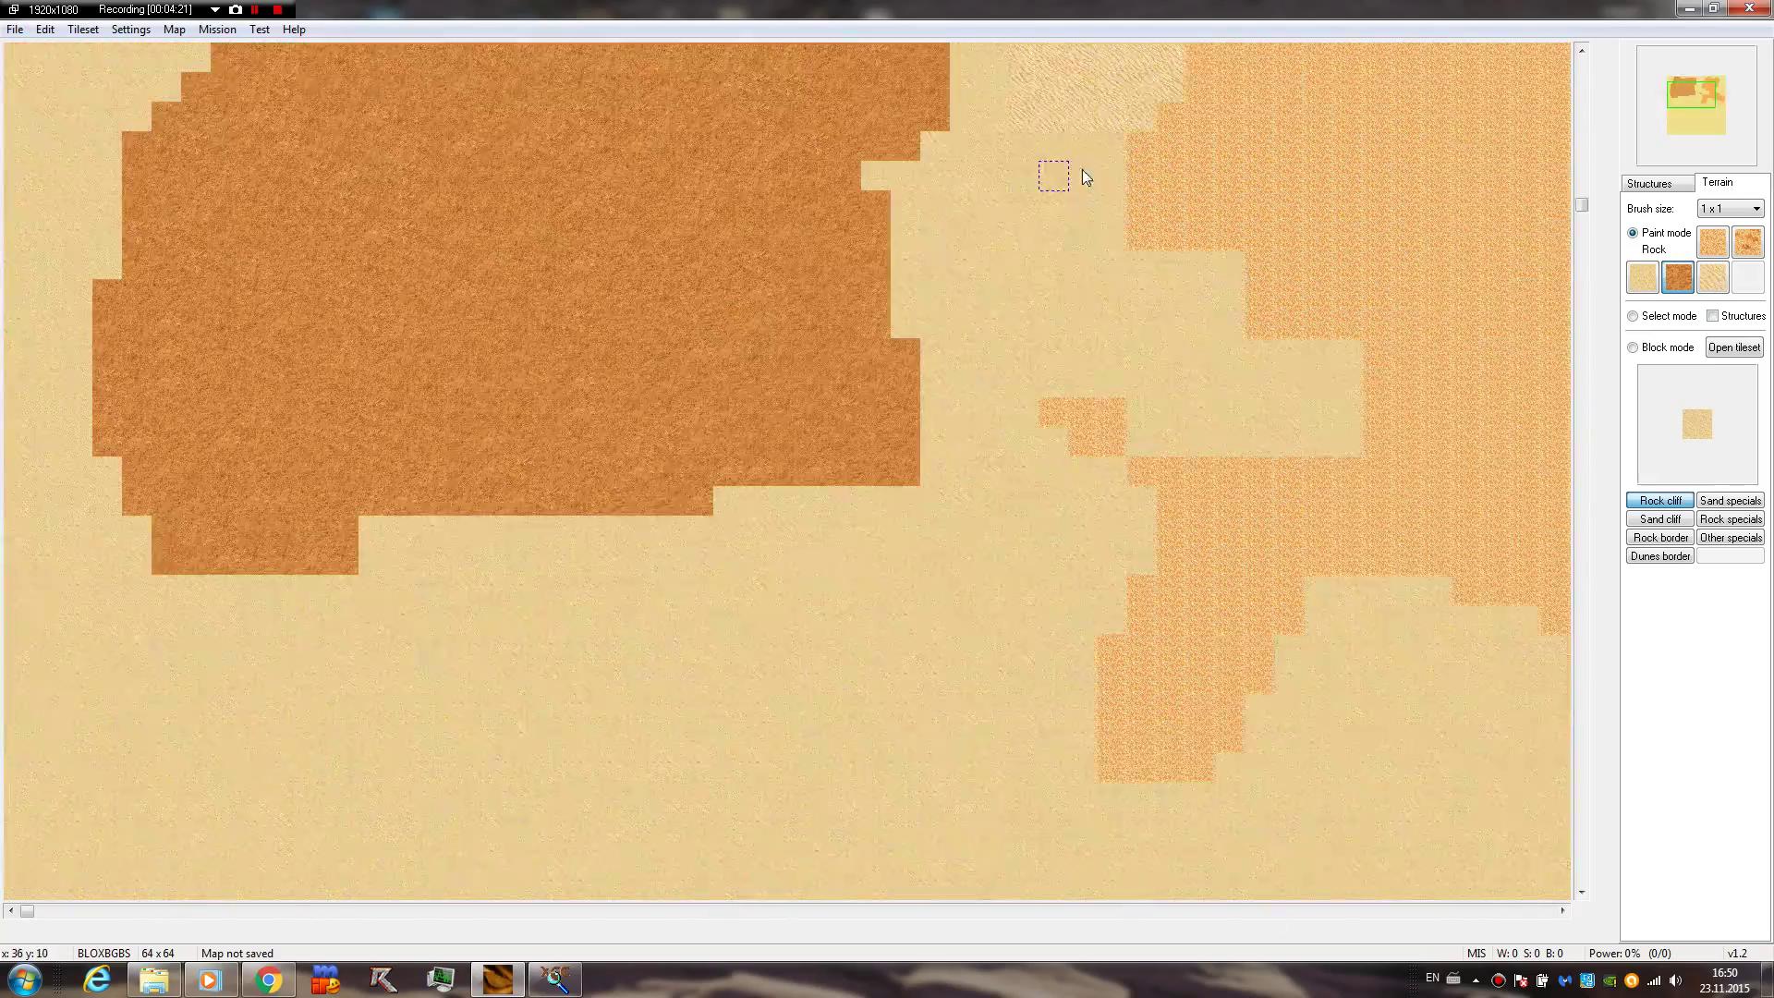
{"action": "scroll", "coordinate": [763, 618], "scroll_direction": "up", "scroll_amount": 4}
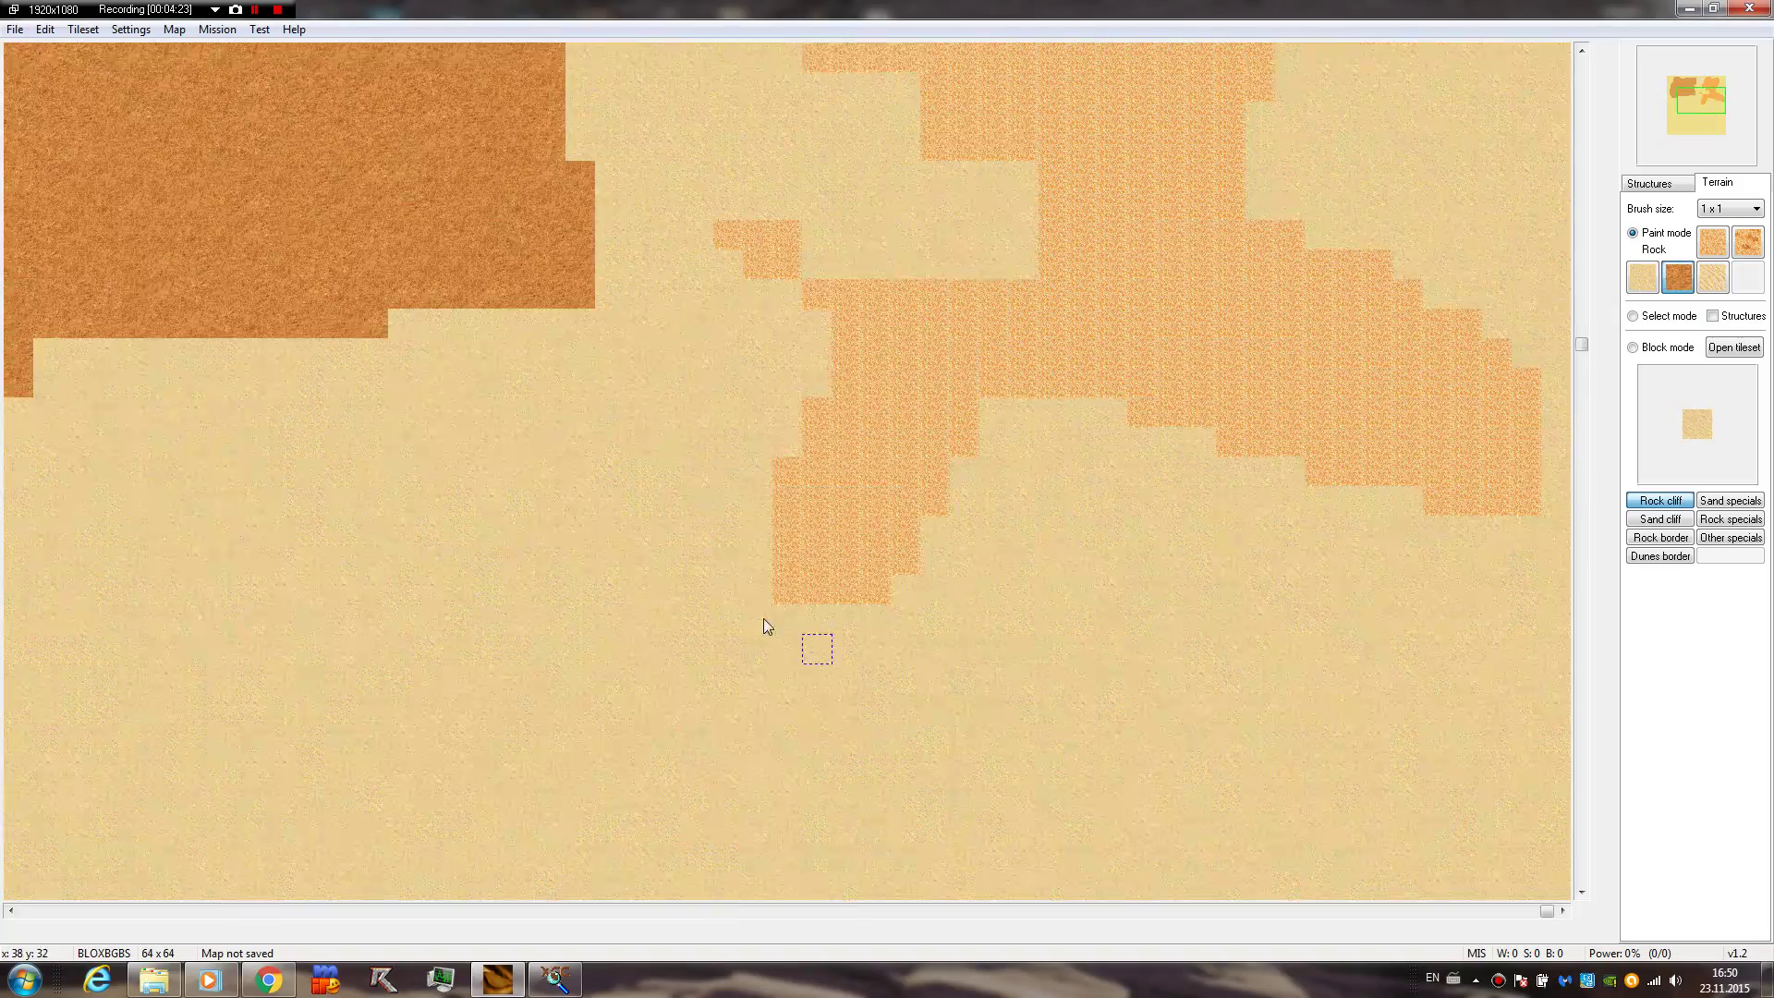
{"action": "left_click", "coordinate": [1706, 102]}
{"action": "left_click", "coordinate": [1696, 90]}
{"action": "left_click", "coordinate": [1704, 100]}
{"action": "scroll", "coordinate": [997, 662], "scroll_direction": "up", "scroll_amount": 4}
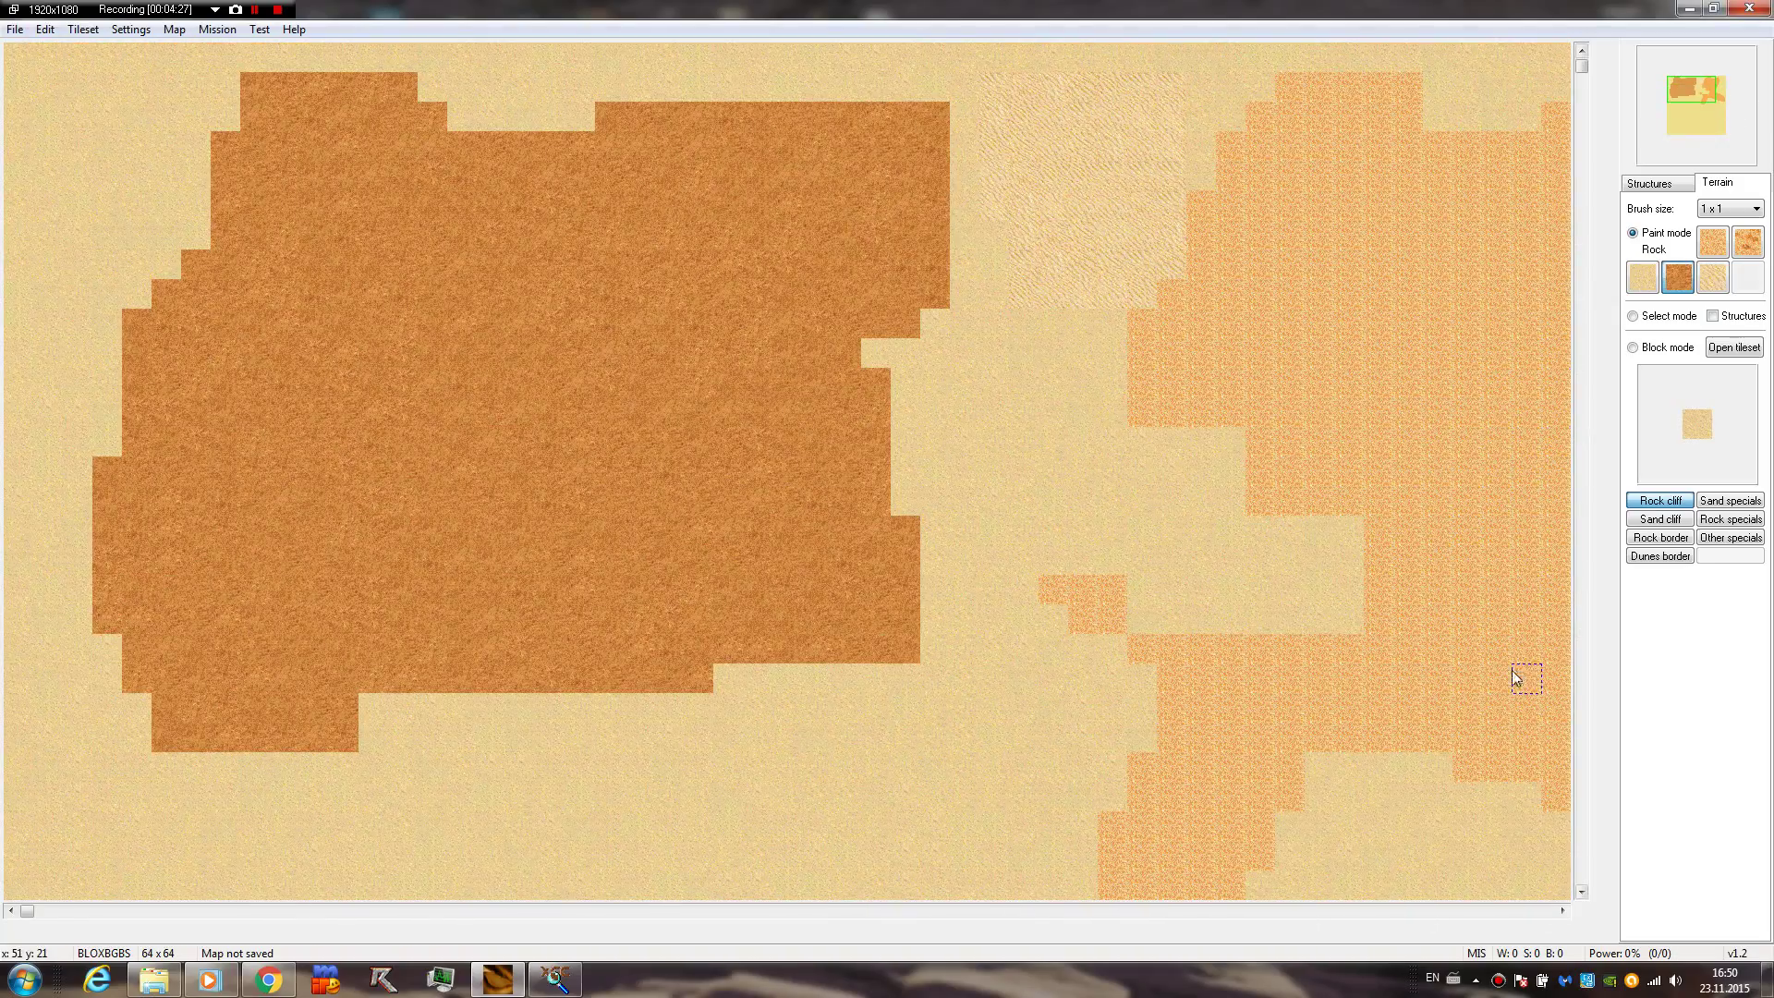
{"action": "scroll", "coordinate": [1051, 468], "scroll_direction": "down", "scroll_amount": 1}
{"action": "scroll", "coordinate": [1294, 323], "scroll_direction": "up", "scroll_amount": 1}
{"action": "scroll", "coordinate": [1583, 135], "scroll_direction": "down", "scroll_amount": 2}
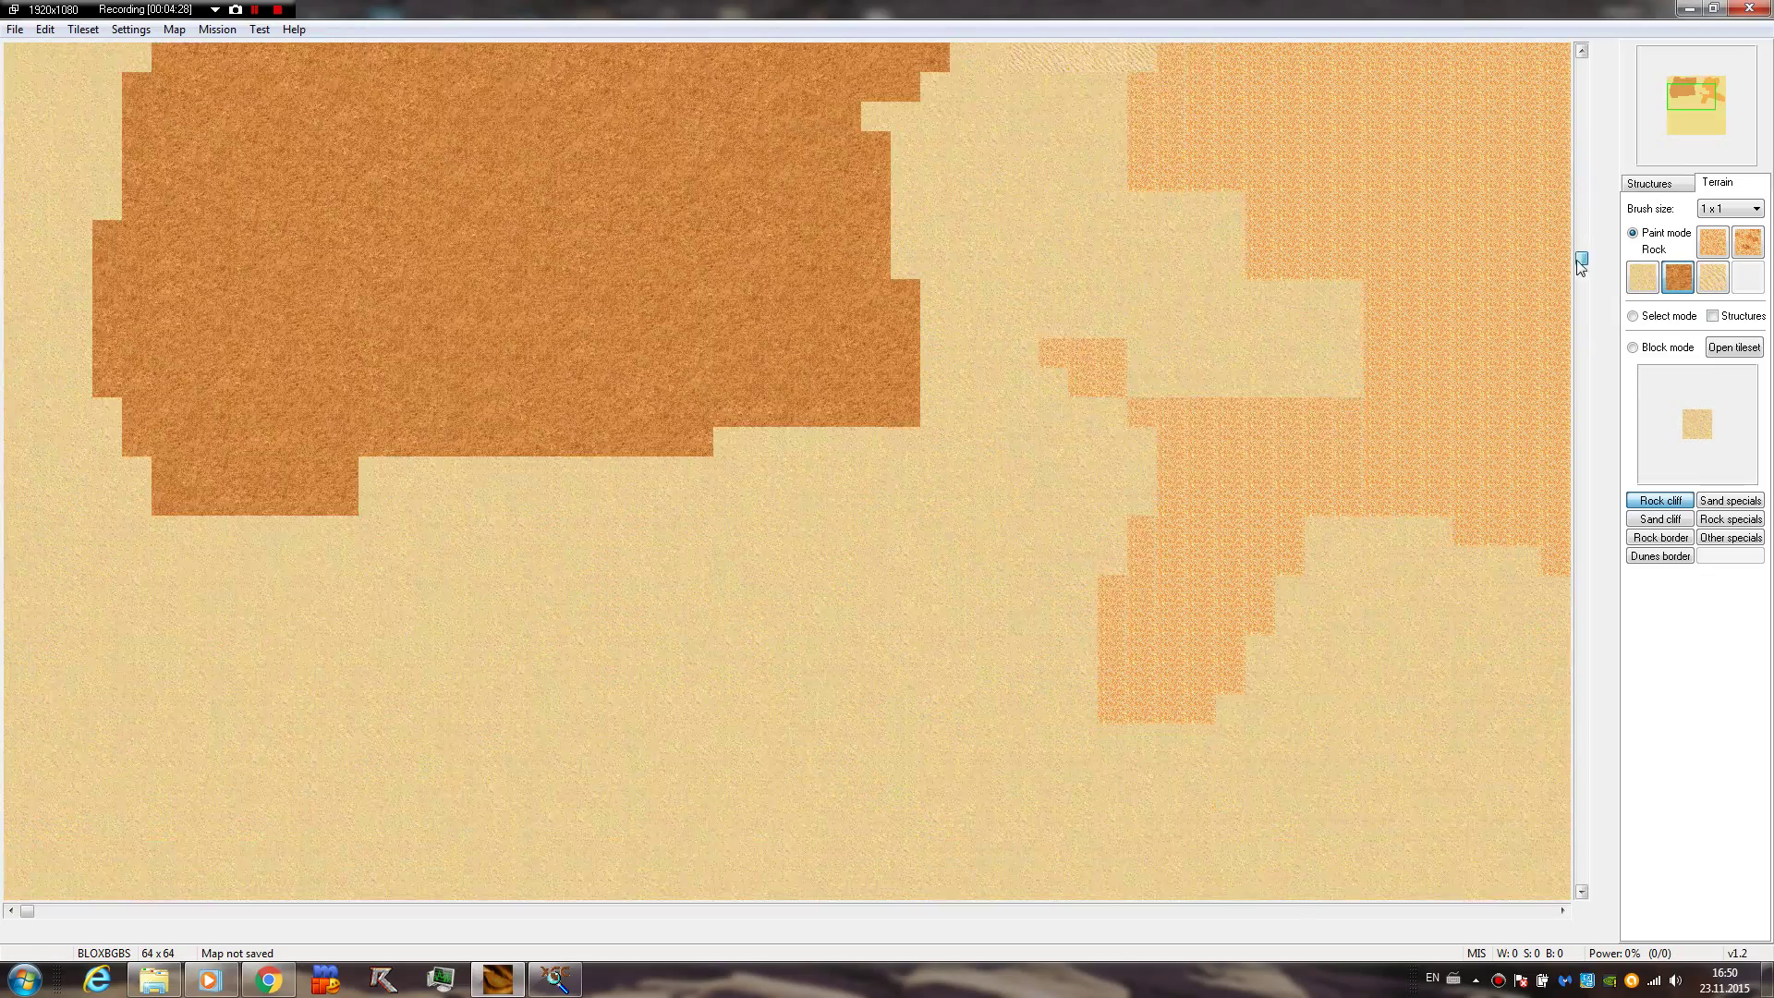
{"action": "scroll", "coordinate": [1538, 235], "scroll_direction": "up", "scroll_amount": 2}
{"action": "scroll", "coordinate": [1167, 301], "scroll_direction": "down", "scroll_amount": 7}
{"action": "scroll", "coordinate": [1254, 320], "scroll_direction": "up", "scroll_amount": 5}
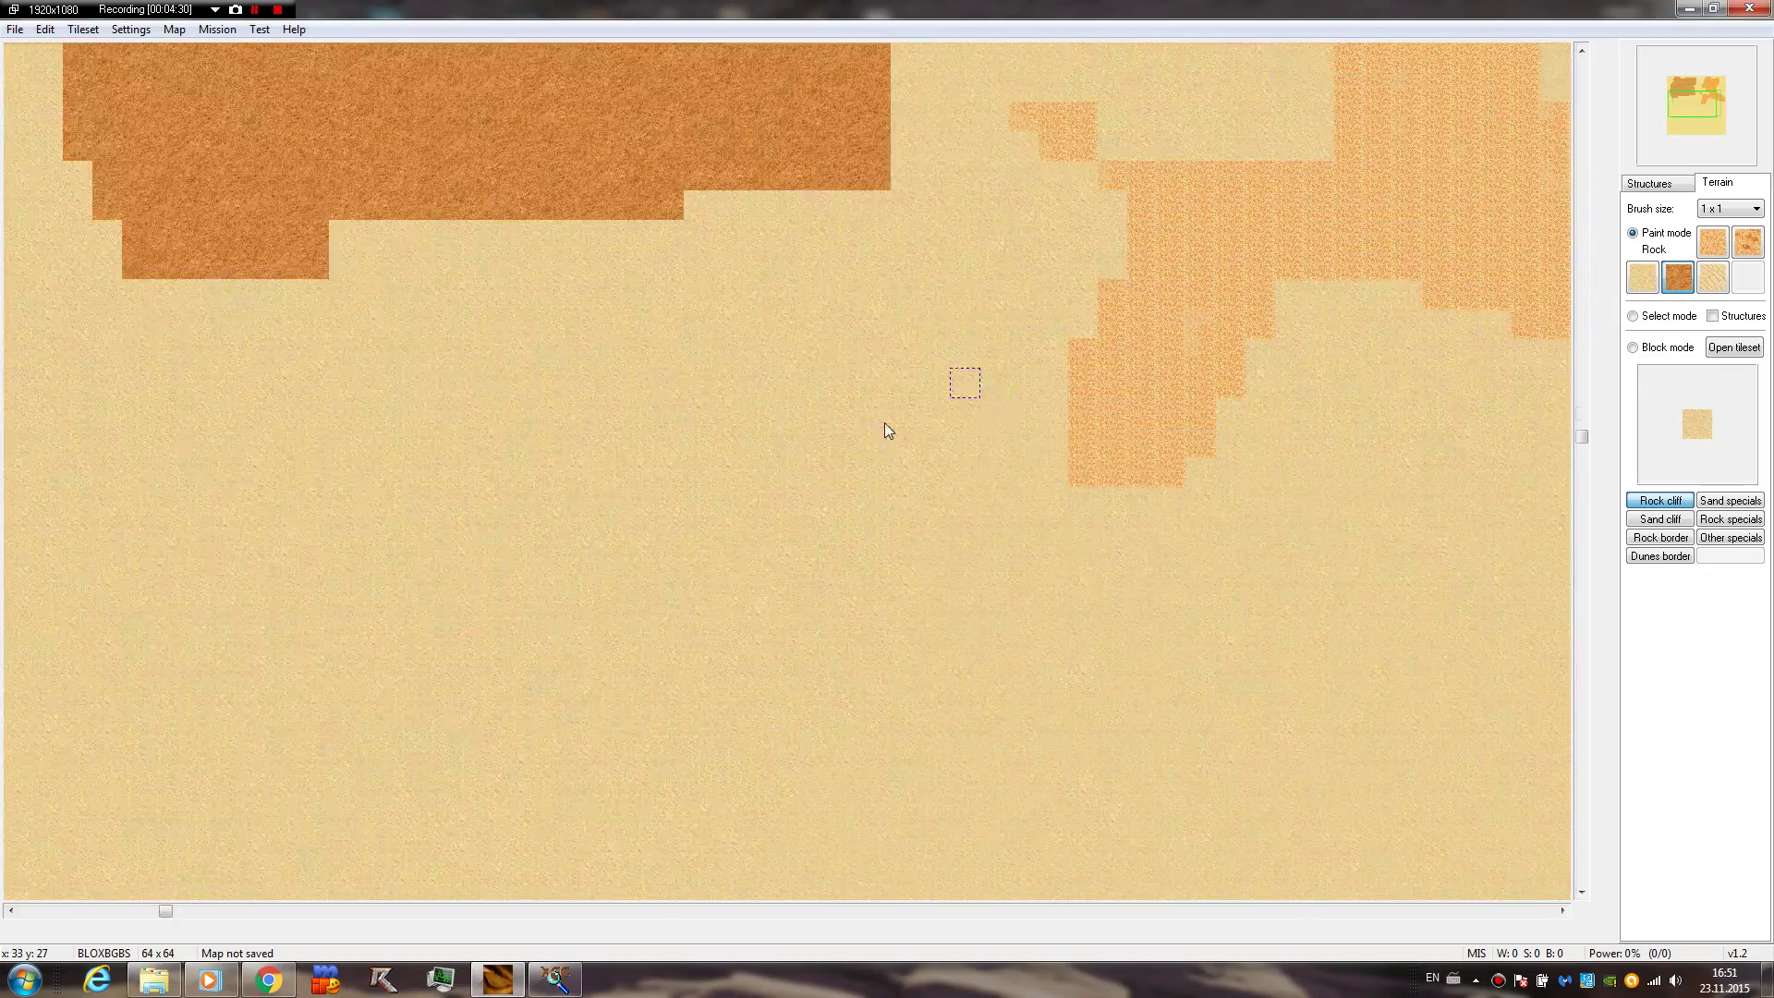
{"action": "scroll", "coordinate": [800, 371], "scroll_direction": "down", "scroll_amount": 2}
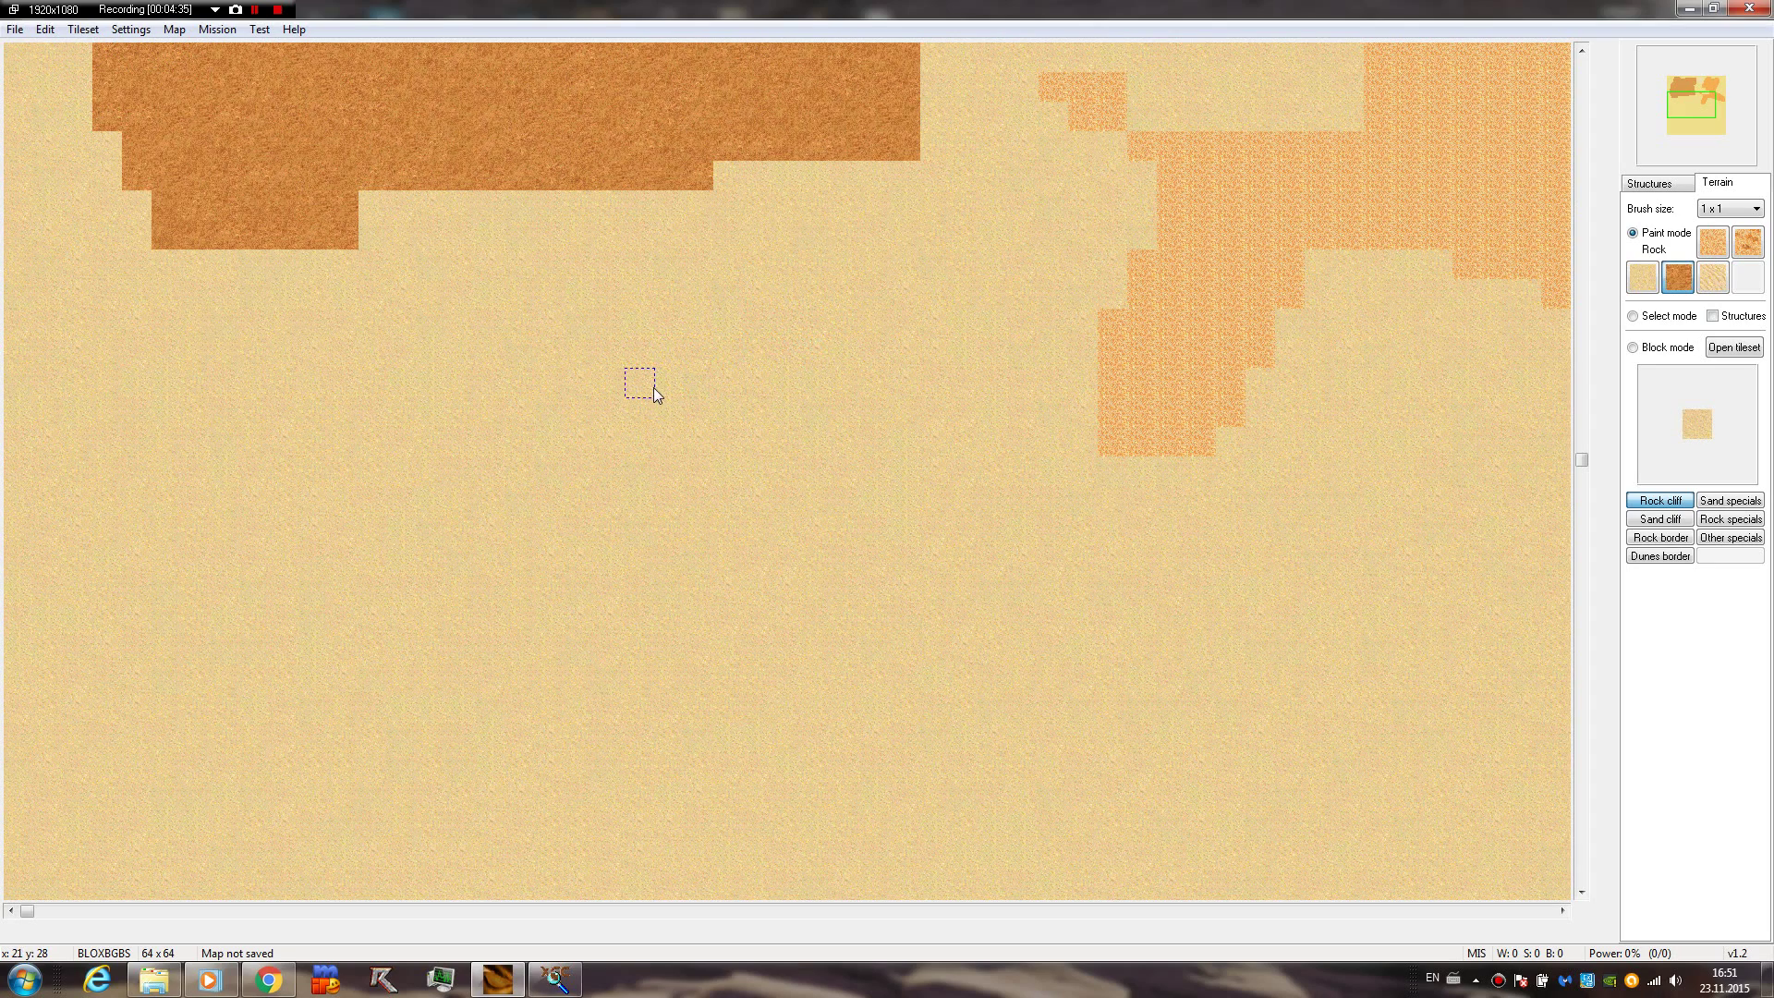
{"action": "left_click_drag", "start_coordinate": [698, 353], "coordinate": [644, 365]}
Complete the rock outline down and across the map and flood-fill it with rock
{"action": "mouse_move", "coordinate": [453, 388]}
{"action": "left_mouse_down"}
{"action": "mouse_move", "coordinate": [335, 401]}
{"action": "mouse_move", "coordinate": [256, 440]}
{"action": "mouse_move", "coordinate": [206, 494]}
{"action": "mouse_move", "coordinate": [166, 558]}
{"action": "mouse_move", "coordinate": [161, 614]}
{"action": "mouse_move", "coordinate": [241, 719]}
{"action": "left_mouse_up"}
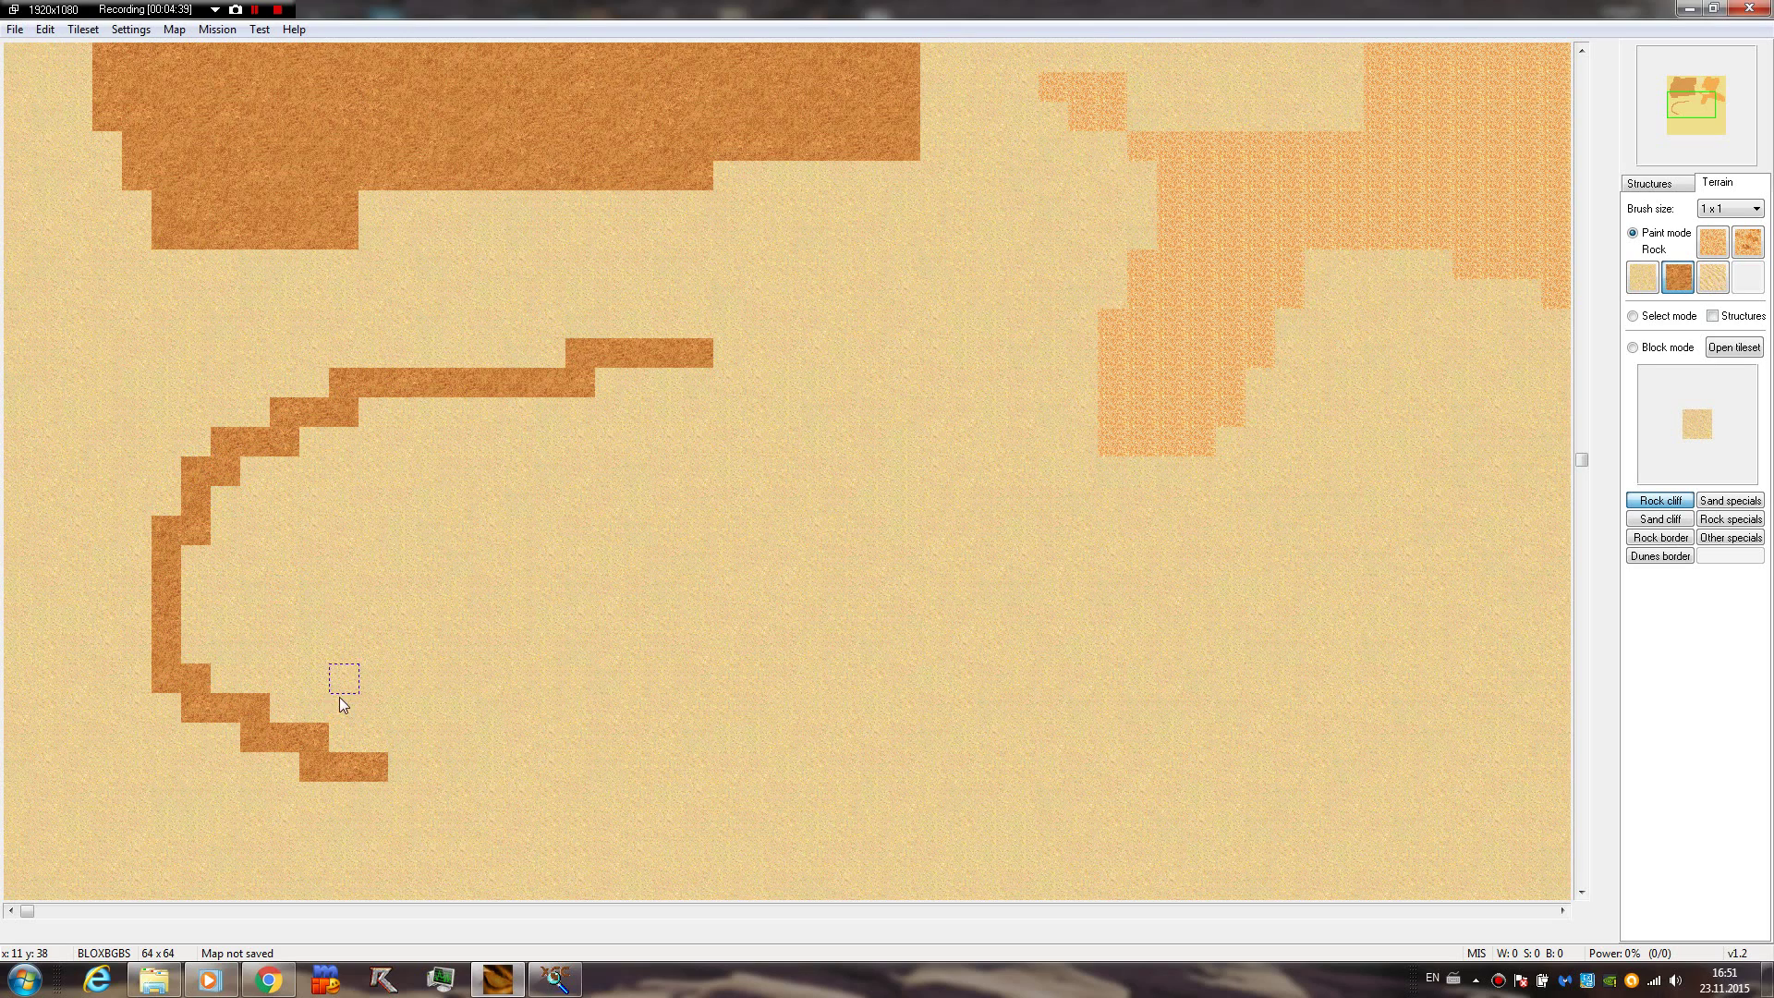
{"action": "mouse_move", "coordinate": [394, 776]}
{"action": "left_mouse_down"}
{"action": "mouse_move", "coordinate": [479, 816]}
{"action": "mouse_move", "coordinate": [813, 842]}
{"action": "mouse_move", "coordinate": [922, 833]}
{"action": "mouse_move", "coordinate": [1027, 741]}
{"action": "mouse_move", "coordinate": [1125, 716]}
{"action": "mouse_move", "coordinate": [1229, 775]}
{"action": "mouse_move", "coordinate": [1273, 714]}
{"action": "mouse_move", "coordinate": [1223, 693]}
{"action": "mouse_move", "coordinate": [1022, 720]}
{"action": "mouse_move", "coordinate": [1237, 669]}
{"action": "mouse_move", "coordinate": [1257, 618]}
{"action": "mouse_move", "coordinate": [1323, 583]}
{"action": "mouse_move", "coordinate": [1244, 507]}
{"action": "mouse_move", "coordinate": [1090, 500]}
{"action": "mouse_move", "coordinate": [1030, 440]}
{"action": "mouse_move", "coordinate": [1034, 268]}
{"action": "mouse_move", "coordinate": [931, 272]}
{"action": "mouse_move", "coordinate": [904, 344]}
{"action": "mouse_move", "coordinate": [802, 439]}
{"action": "mouse_move", "coordinate": [723, 444]}
{"action": "mouse_move", "coordinate": [702, 394]}
{"action": "left_mouse_up"}
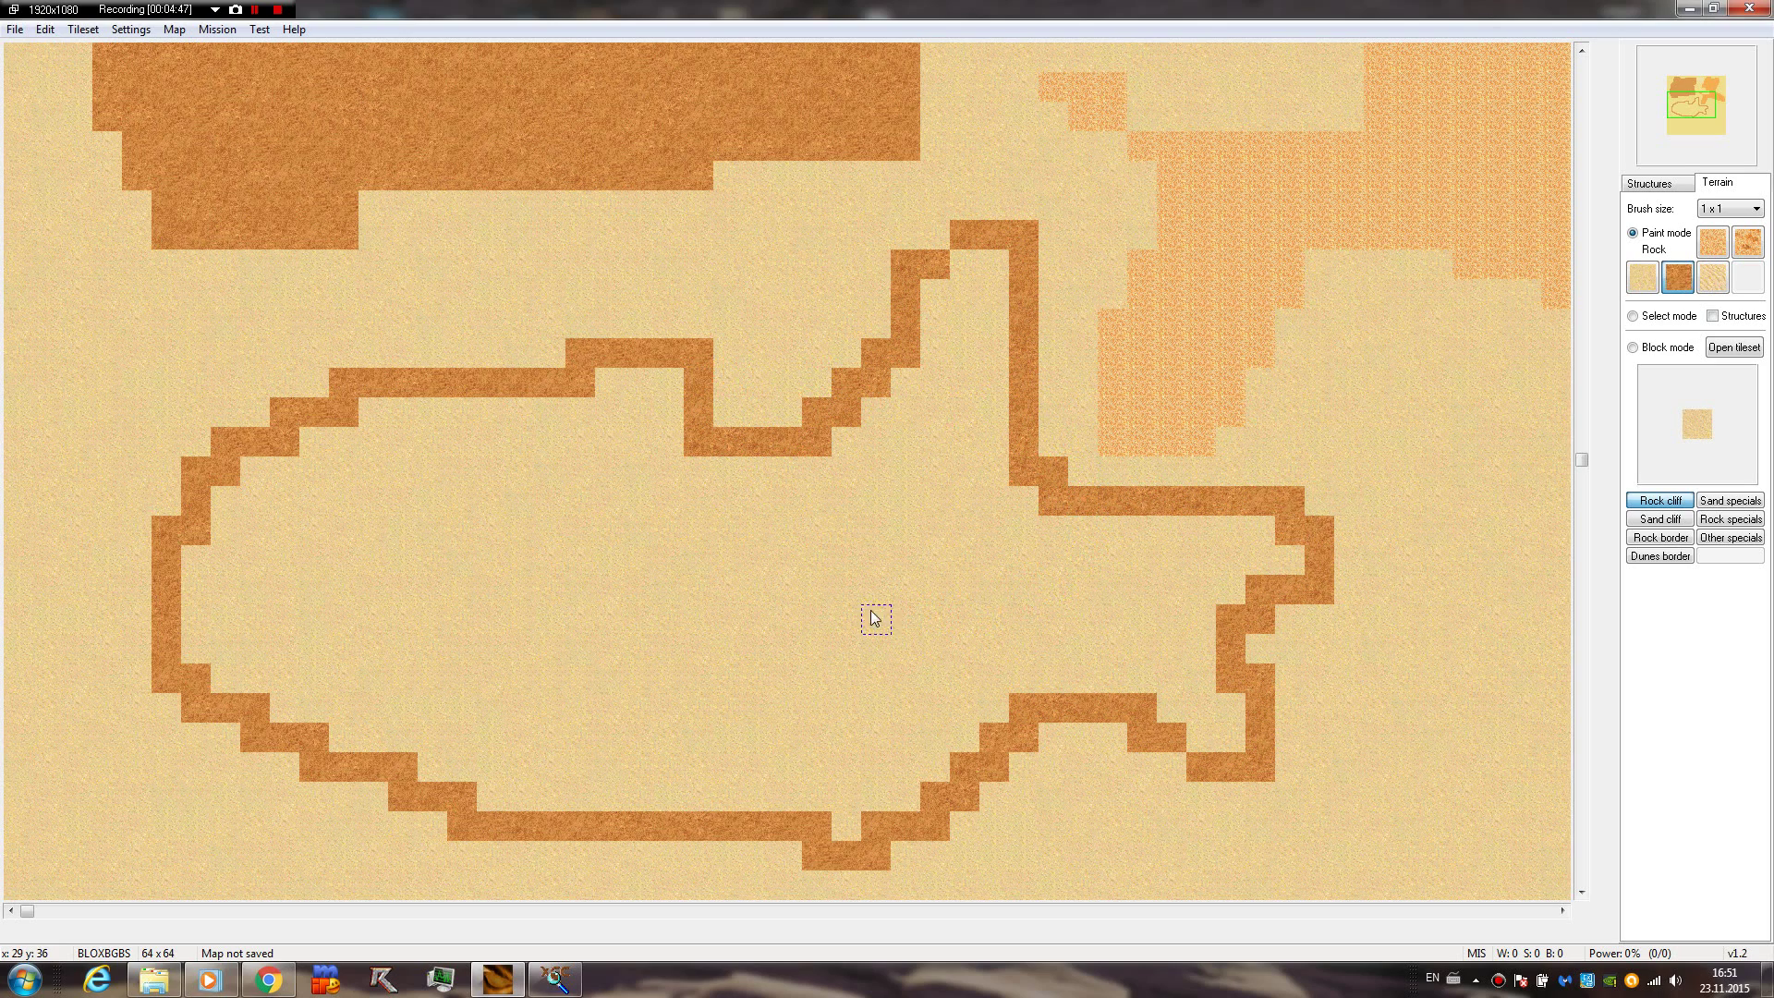
{"action": "left_click", "coordinate": [572, 524]}
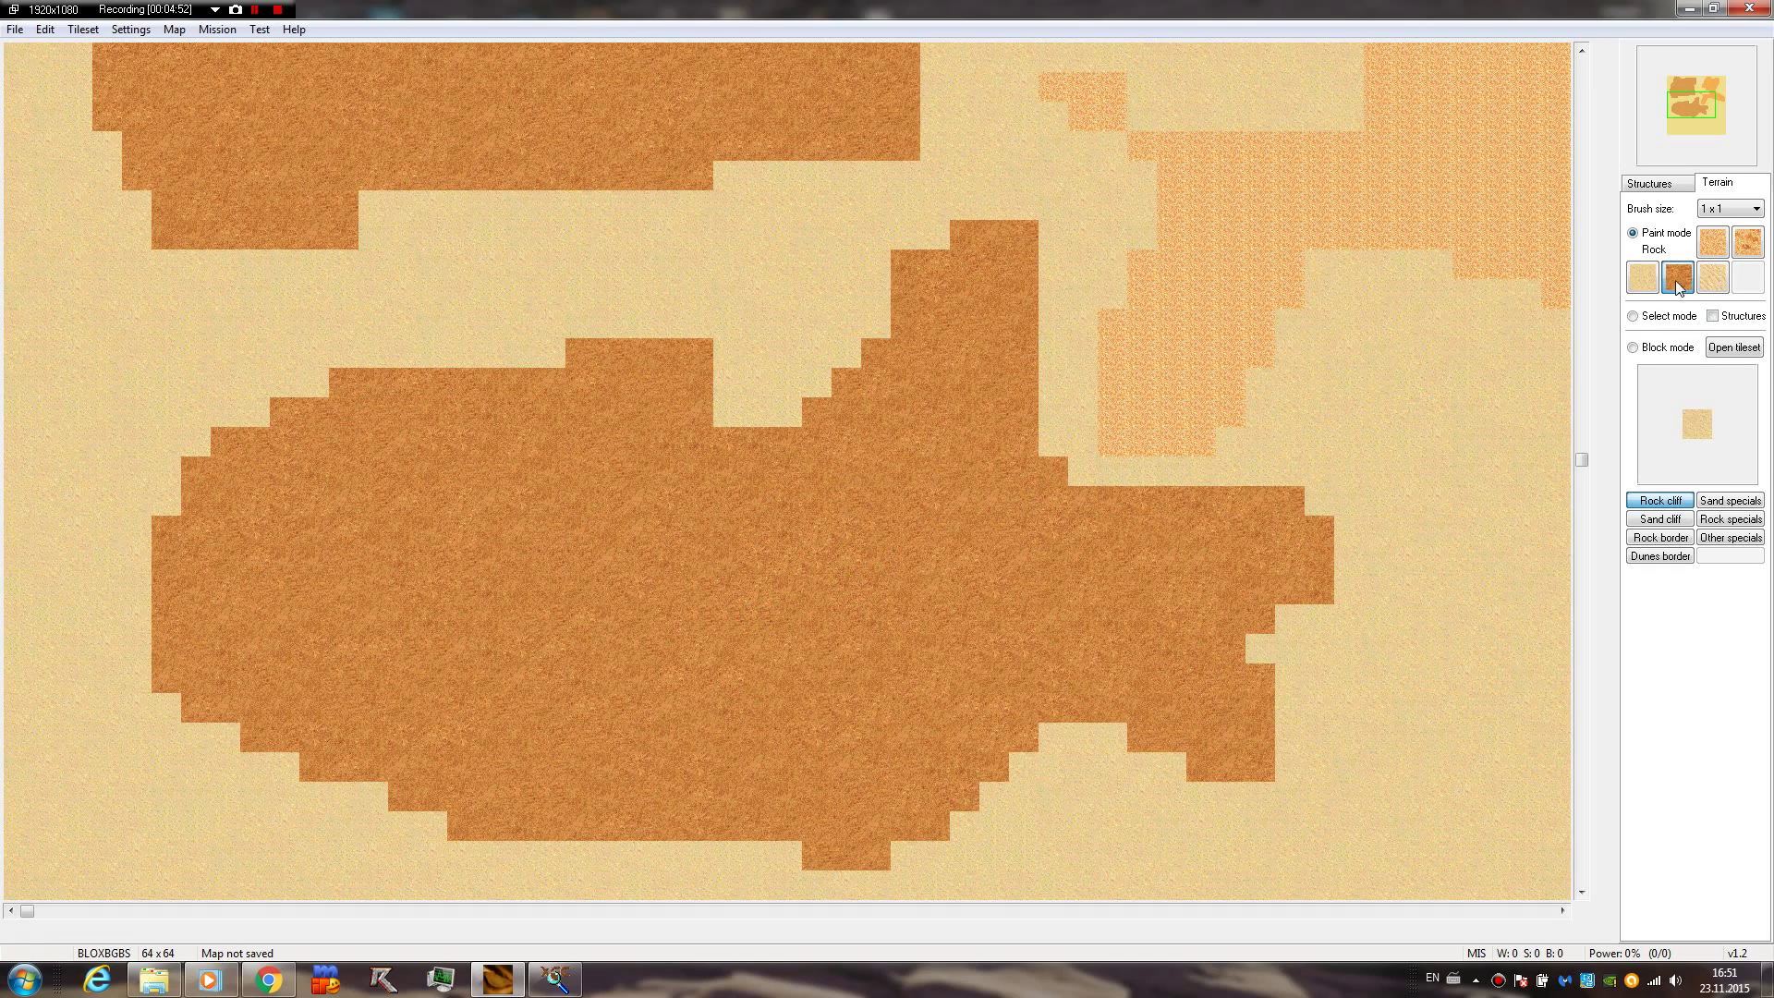
Outline an oval Thin spice field on the sand right of the plateau
{"action": "left_click", "coordinate": [1713, 241]}
{"action": "mouse_move", "coordinate": [1699, 98]}
{"action": "left_mouse_down"}
{"action": "mouse_move", "coordinate": [1716, 86]}
{"action": "mouse_move", "coordinate": [1713, 113]}
{"action": "left_mouse_up"}
{"action": "mouse_move", "coordinate": [1166, 277]}
{"action": "left_mouse_down"}
{"action": "mouse_move", "coordinate": [1053, 590]}
{"action": "mouse_move", "coordinate": [1117, 748]}
{"action": "mouse_move", "coordinate": [1207, 816]}
{"action": "mouse_move", "coordinate": [1334, 787]}
{"action": "mouse_move", "coordinate": [1414, 541]}
{"action": "mouse_move", "coordinate": [1317, 265]}
{"action": "left_mouse_up"}
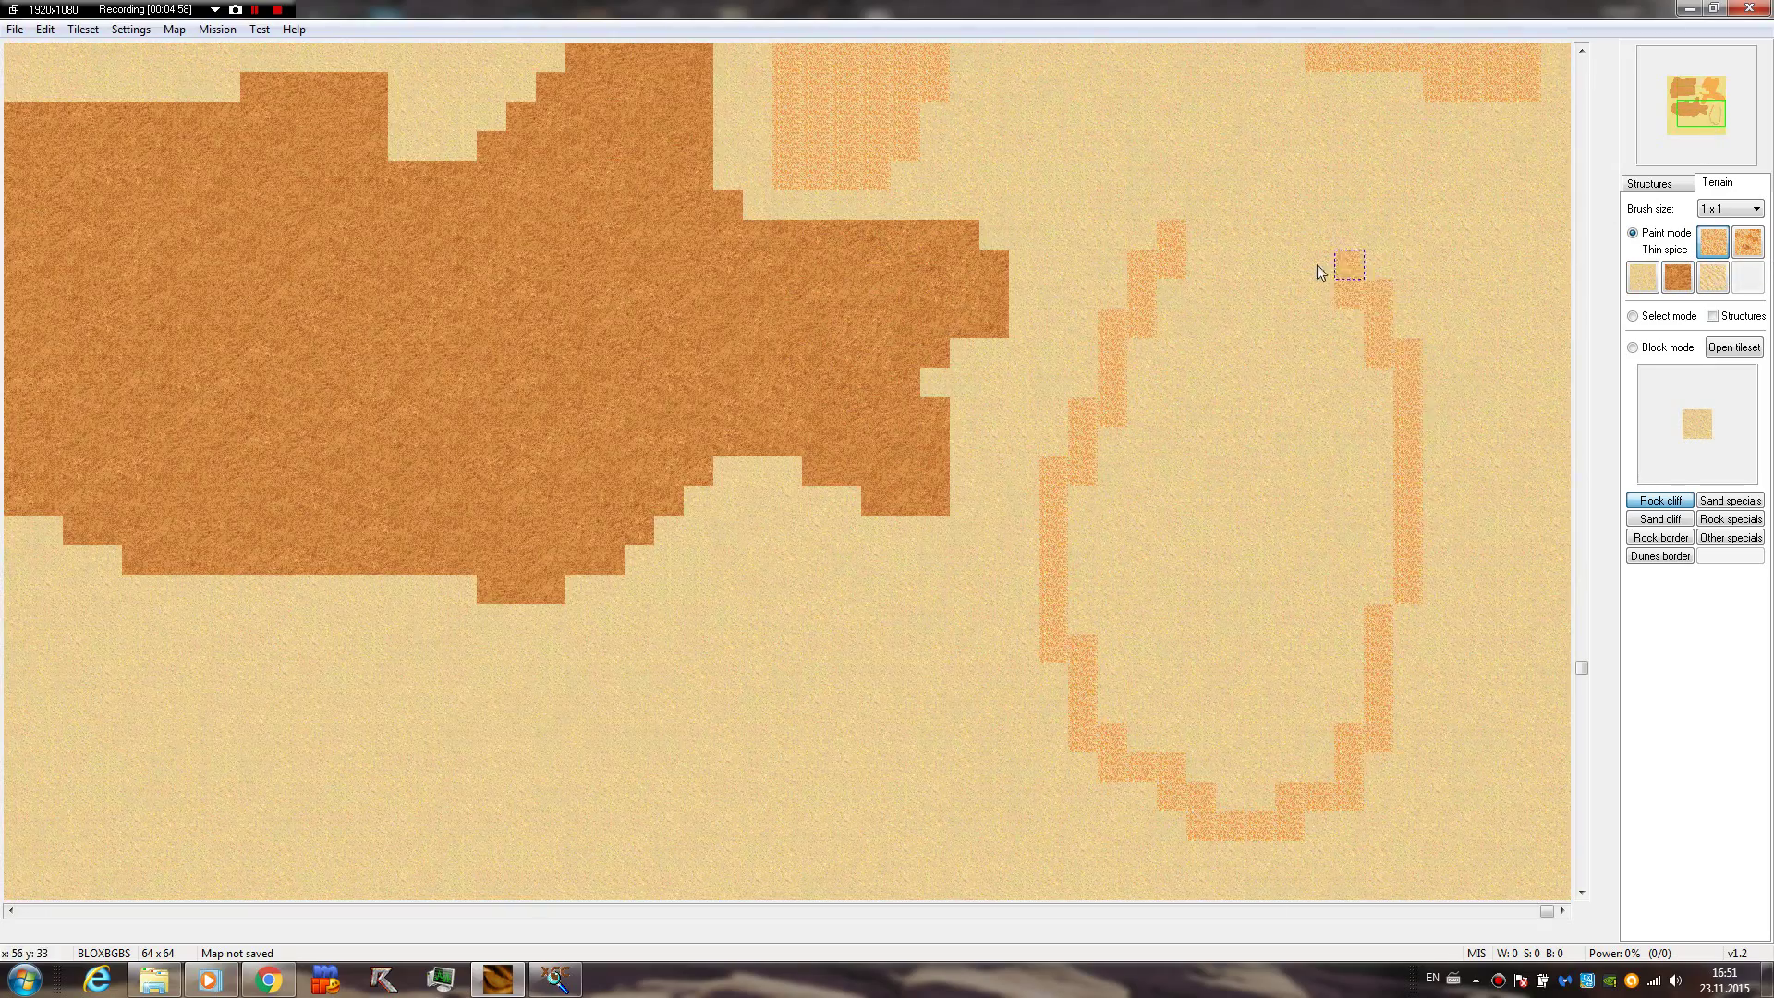
Fill the oval with Thin spice, then outline a second field and fill it with Thick spice
{"action": "left_click", "coordinate": [1256, 499]}
{"action": "left_click", "coordinate": [1694, 129]}
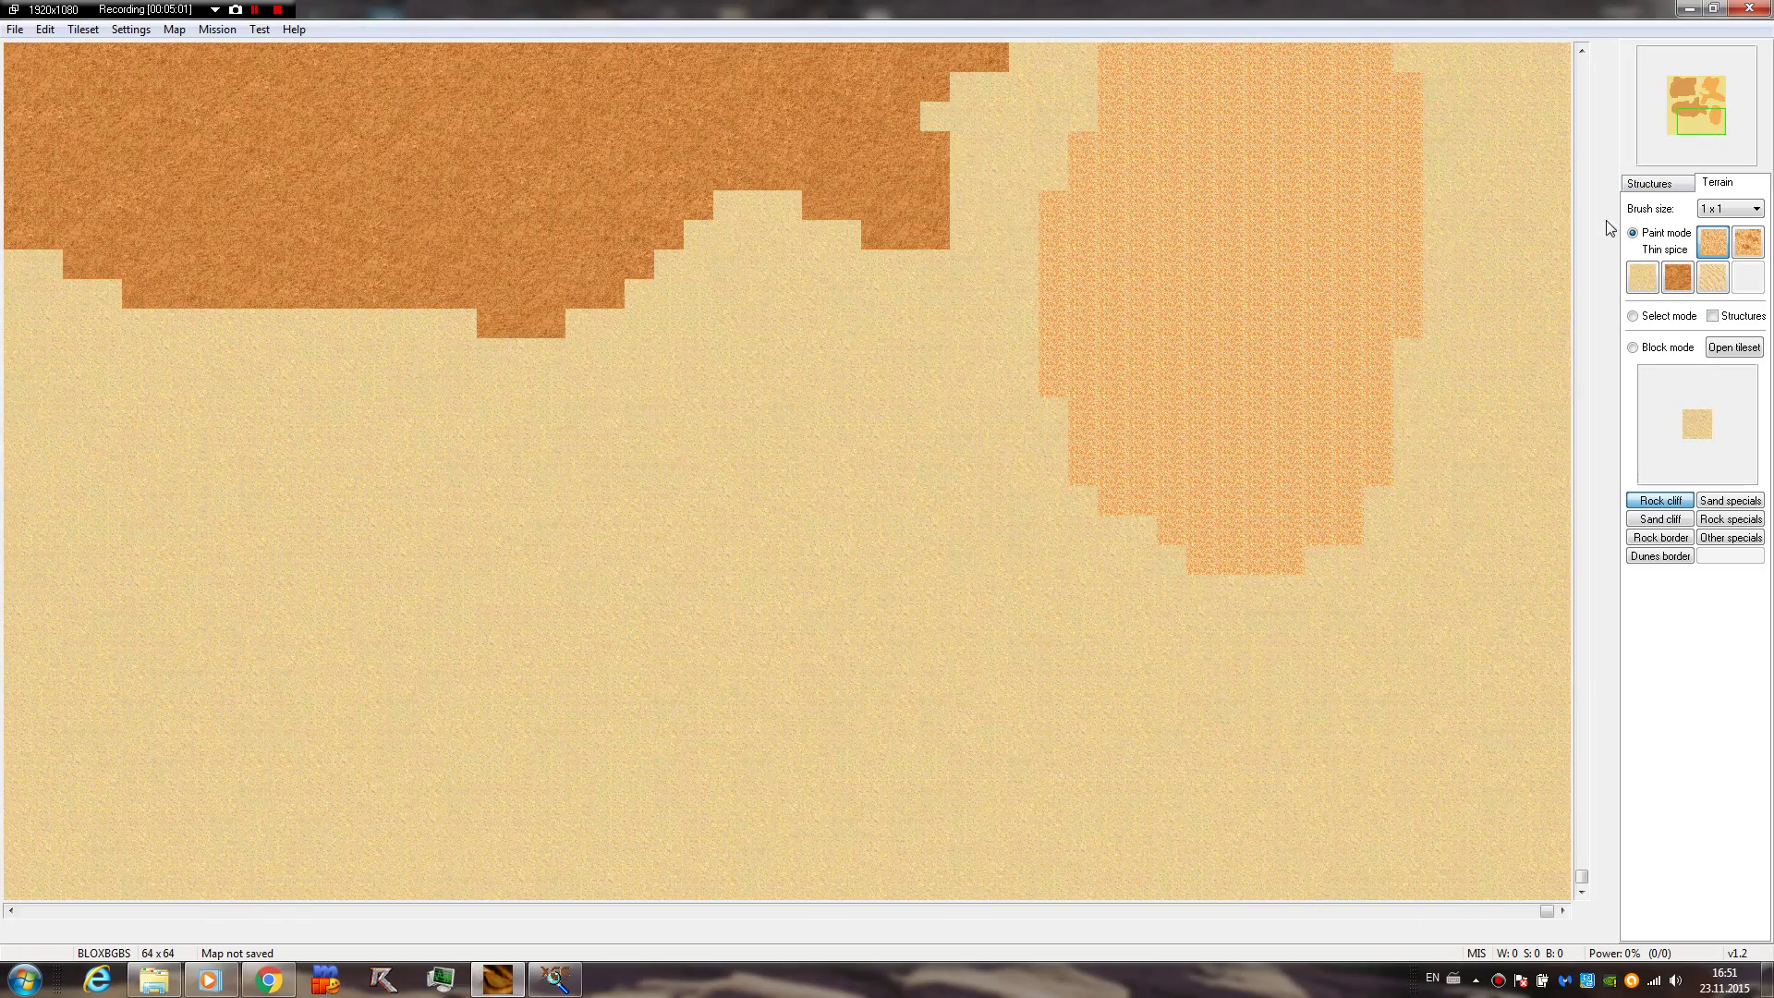
{"action": "mouse_move", "coordinate": [902, 455]}
{"action": "left_mouse_down"}
{"action": "mouse_move", "coordinate": [792, 422]}
{"action": "mouse_move", "coordinate": [370, 538]}
{"action": "mouse_move", "coordinate": [498, 710]}
{"action": "mouse_move", "coordinate": [880, 678]}
{"action": "mouse_move", "coordinate": [882, 454]}
{"action": "mouse_move", "coordinate": [830, 422]}
{"action": "left_mouse_up"}
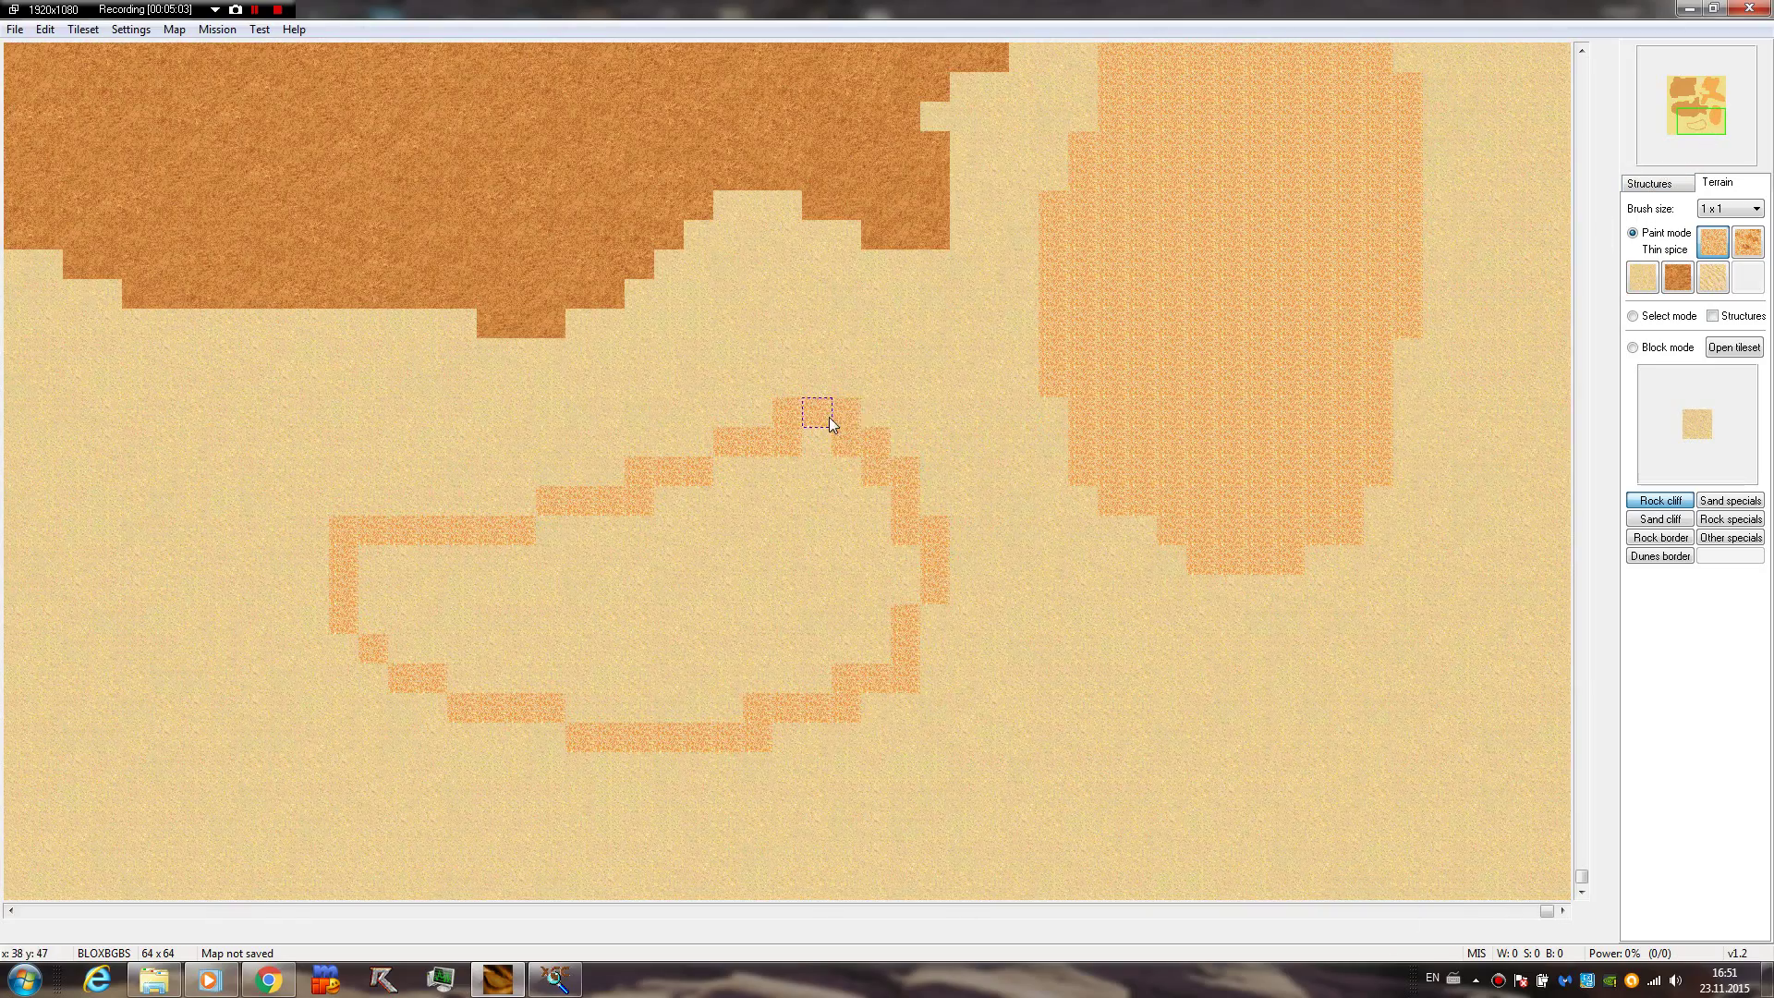
{"action": "left_click", "coordinate": [1752, 252]}
{"action": "left_click", "coordinate": [729, 560]}
Dab Thick spice on one upper-left tile, extend the Dunes patch downward, and switch to Select mode
{"action": "left_click_drag", "start_coordinate": [1706, 117], "coordinate": [1704, 76]}
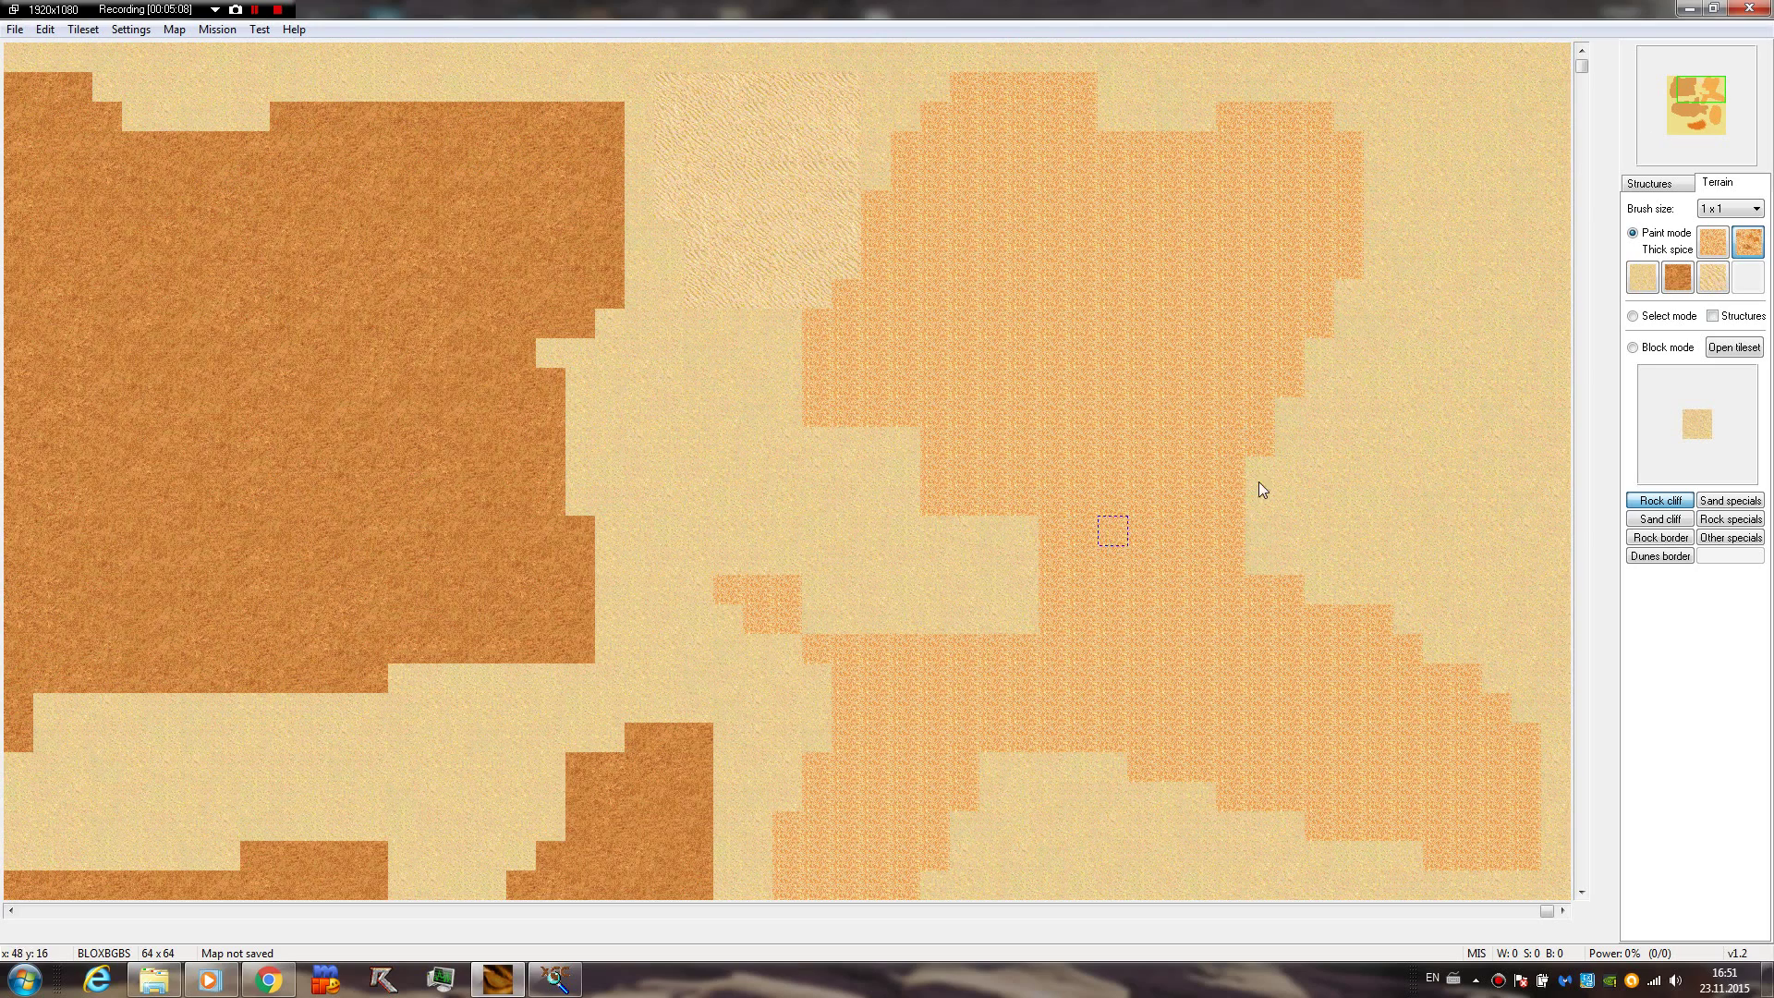
{"action": "left_click", "coordinate": [1085, 296]}
{"action": "left_click", "coordinate": [1713, 280]}
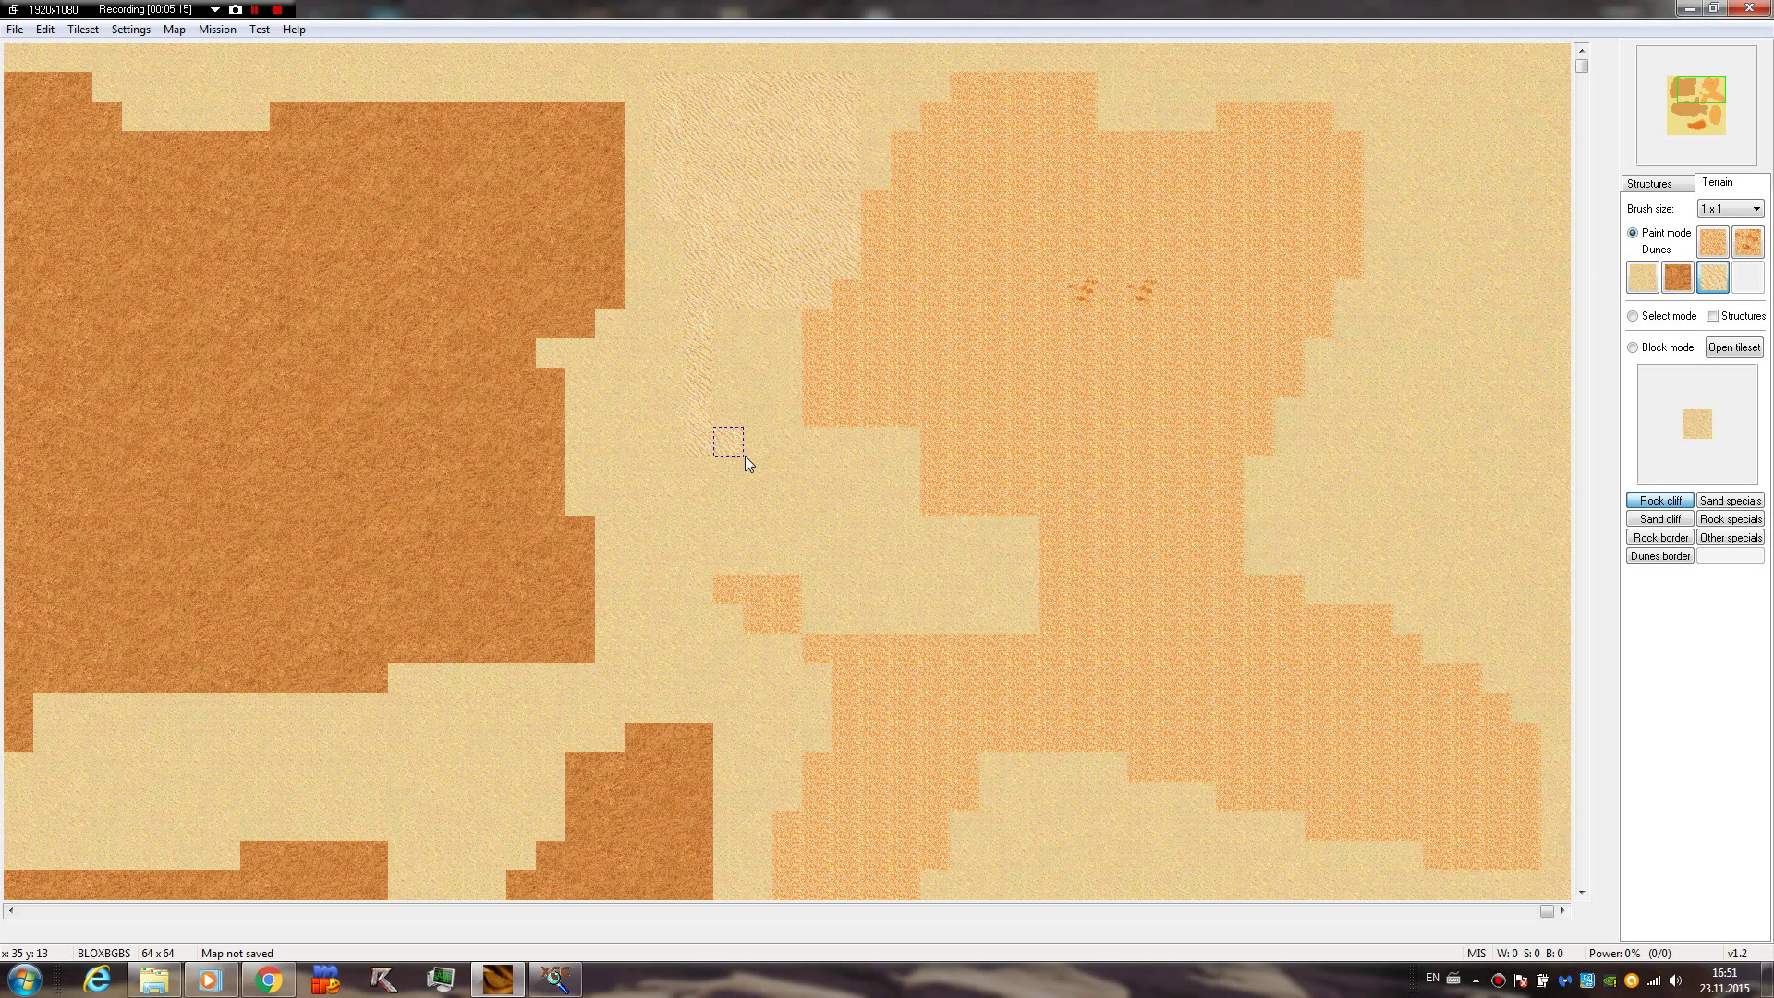
{"action": "left_click_drag", "start_coordinate": [745, 457], "coordinate": [740, 374]}
{"action": "left_click", "coordinate": [1687, 319]}
{"action": "left_click_drag", "start_coordinate": [1710, 92], "coordinate": [1510, 107]}
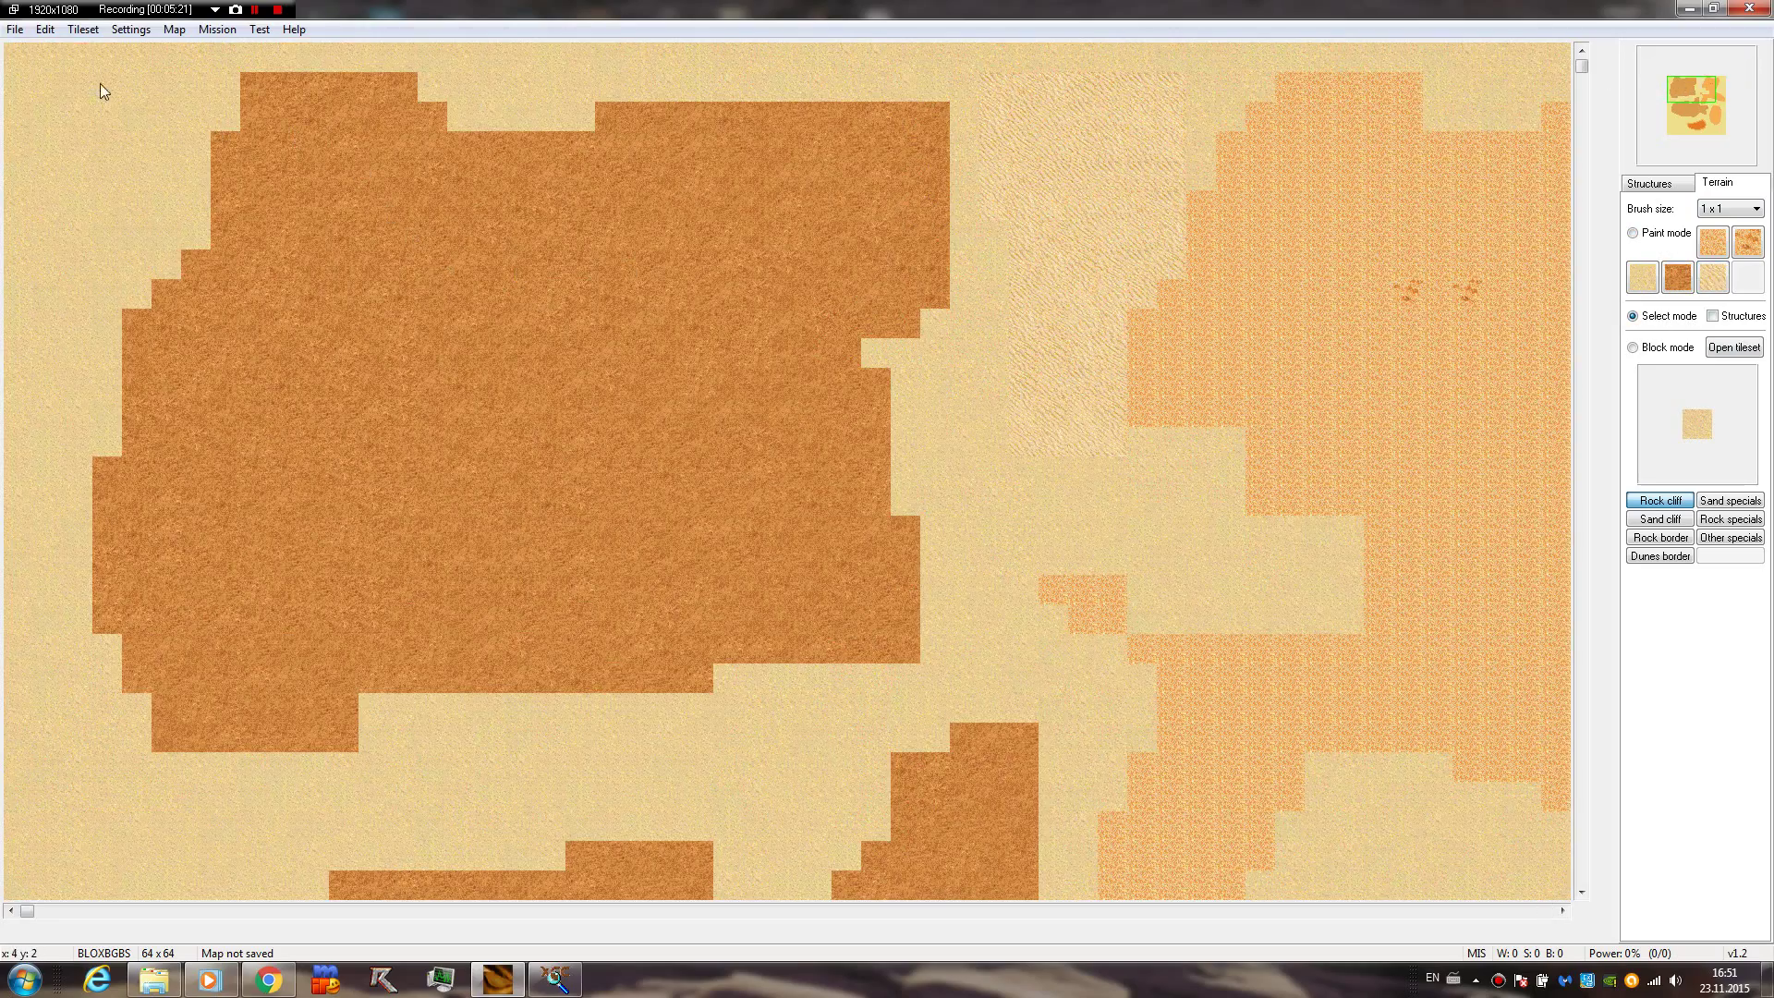
{"action": "left_click_drag", "start_coordinate": [24, 68], "coordinate": [941, 743]}
{"action": "left_click", "coordinate": [1690, 118]}
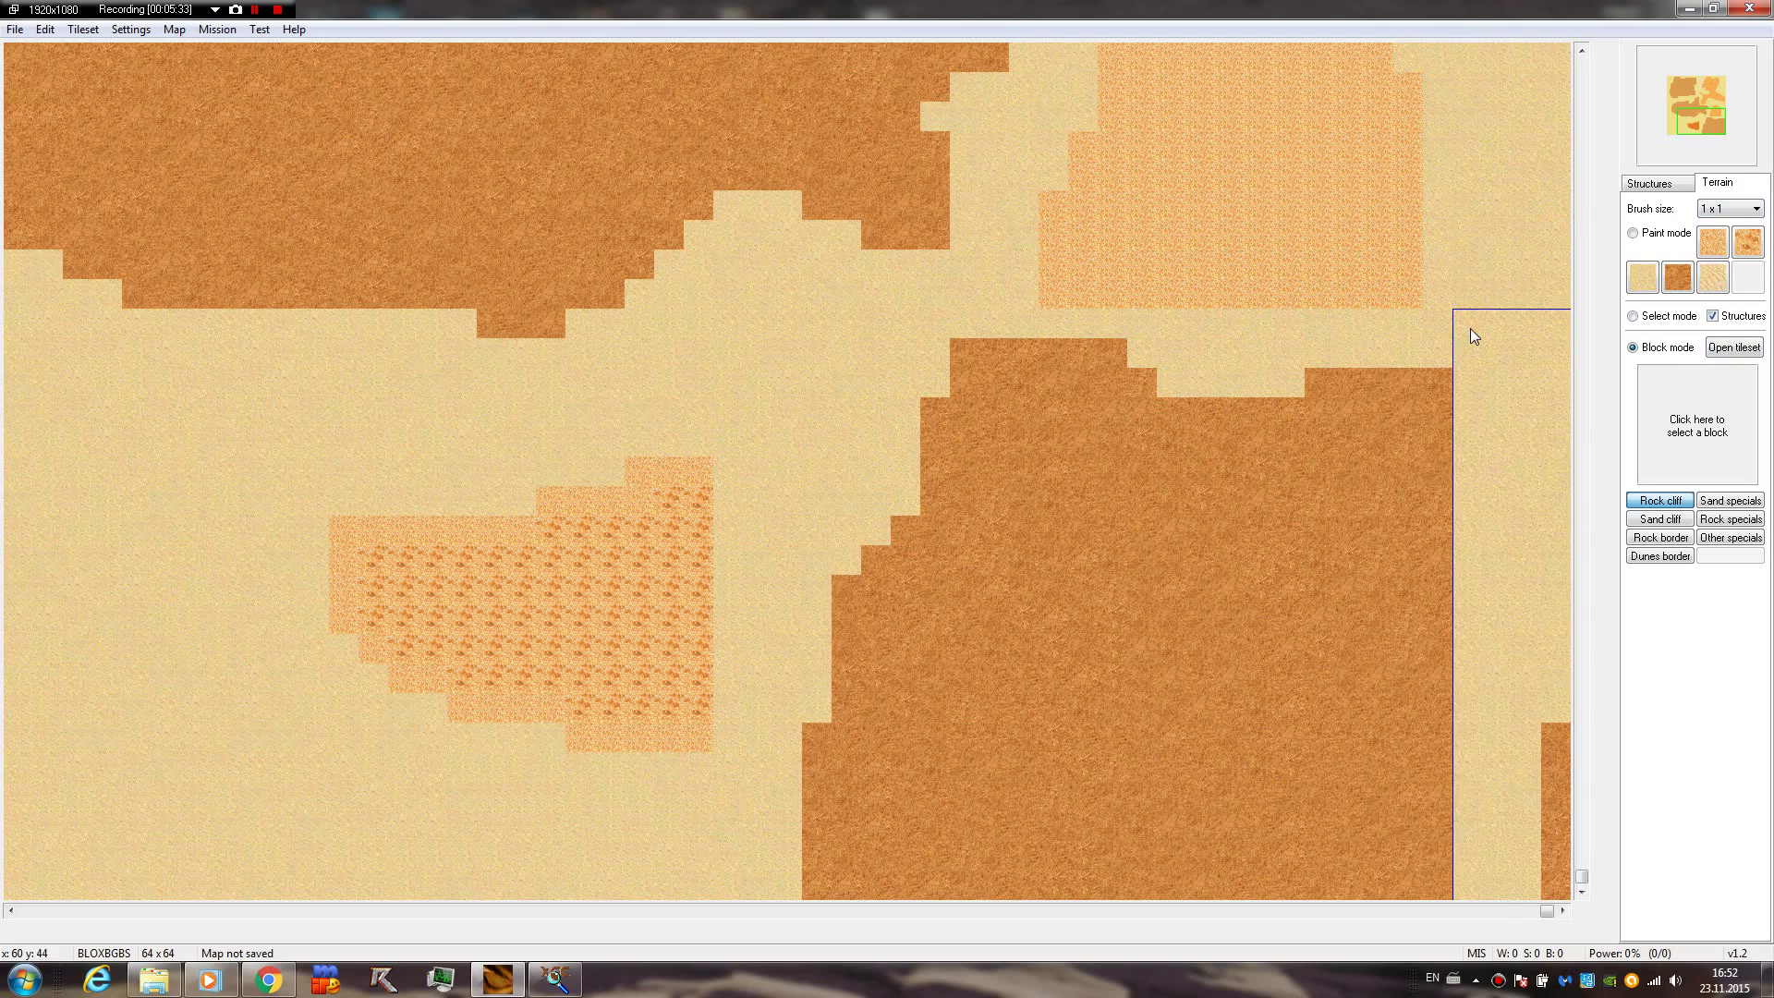
{"action": "left_click", "coordinate": [1715, 316]}
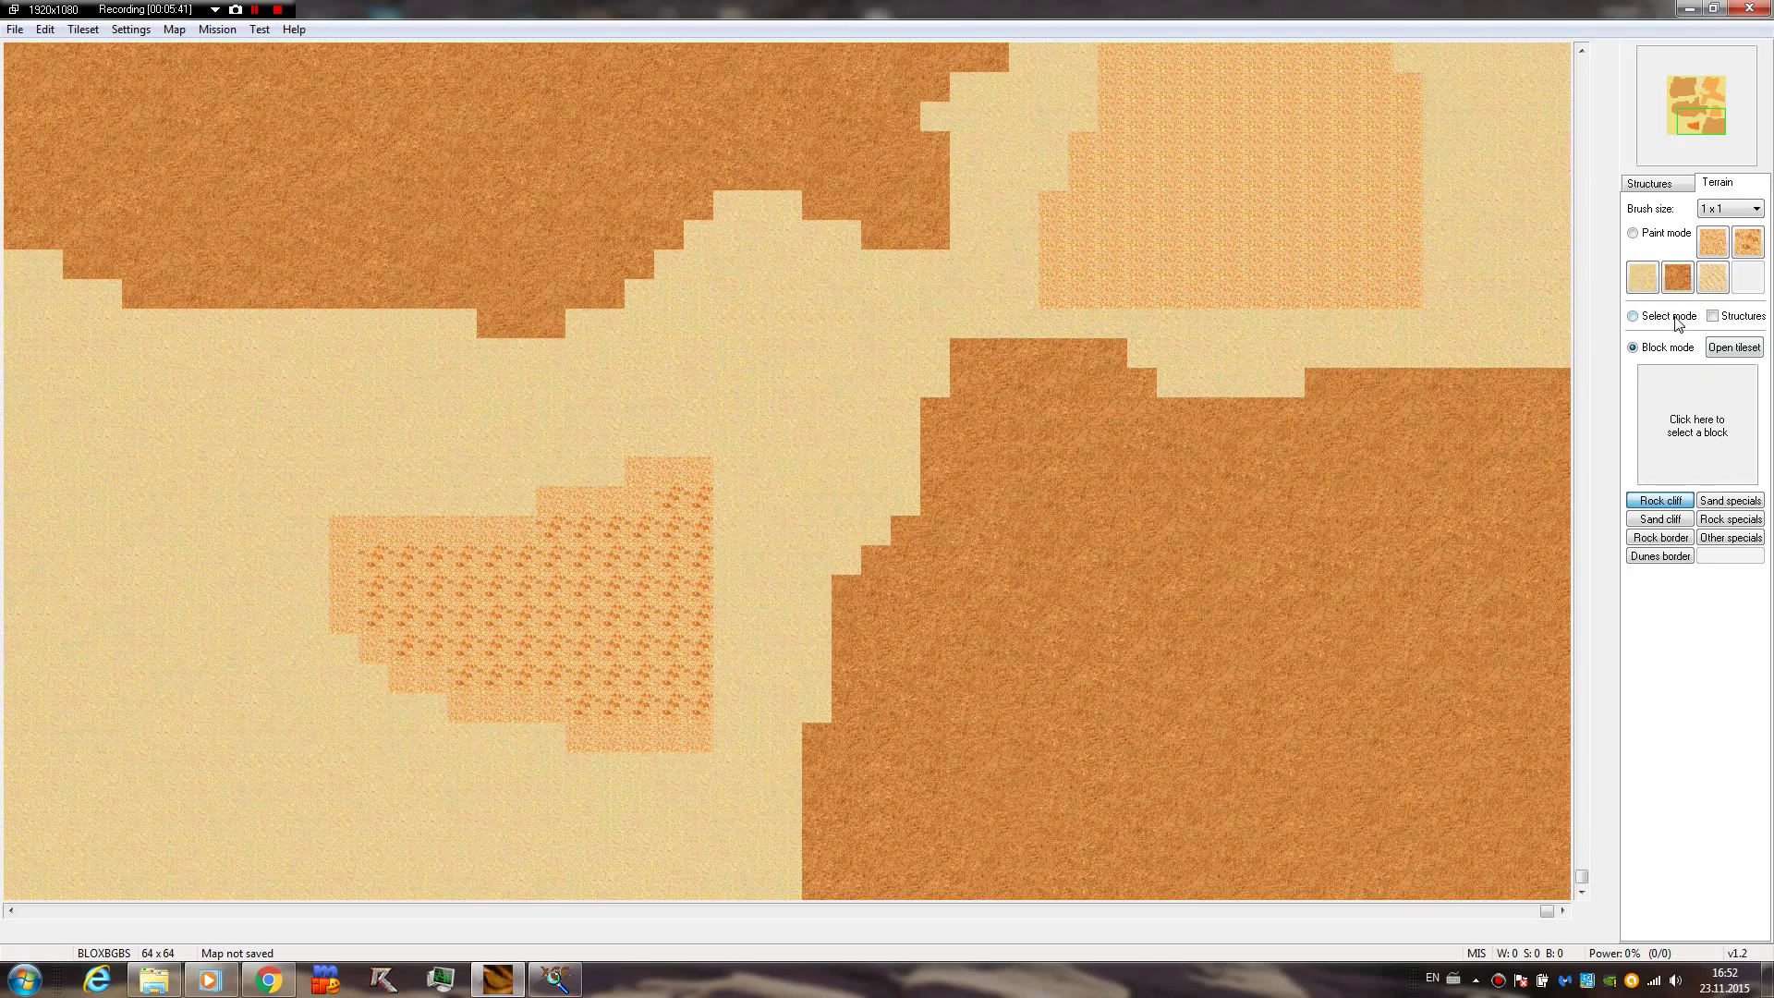
In the full tileset, toggle Mark tiles and Show Grid, then drag out a 3×3 rock-cliff block
{"action": "left_click", "coordinate": [1735, 349]}
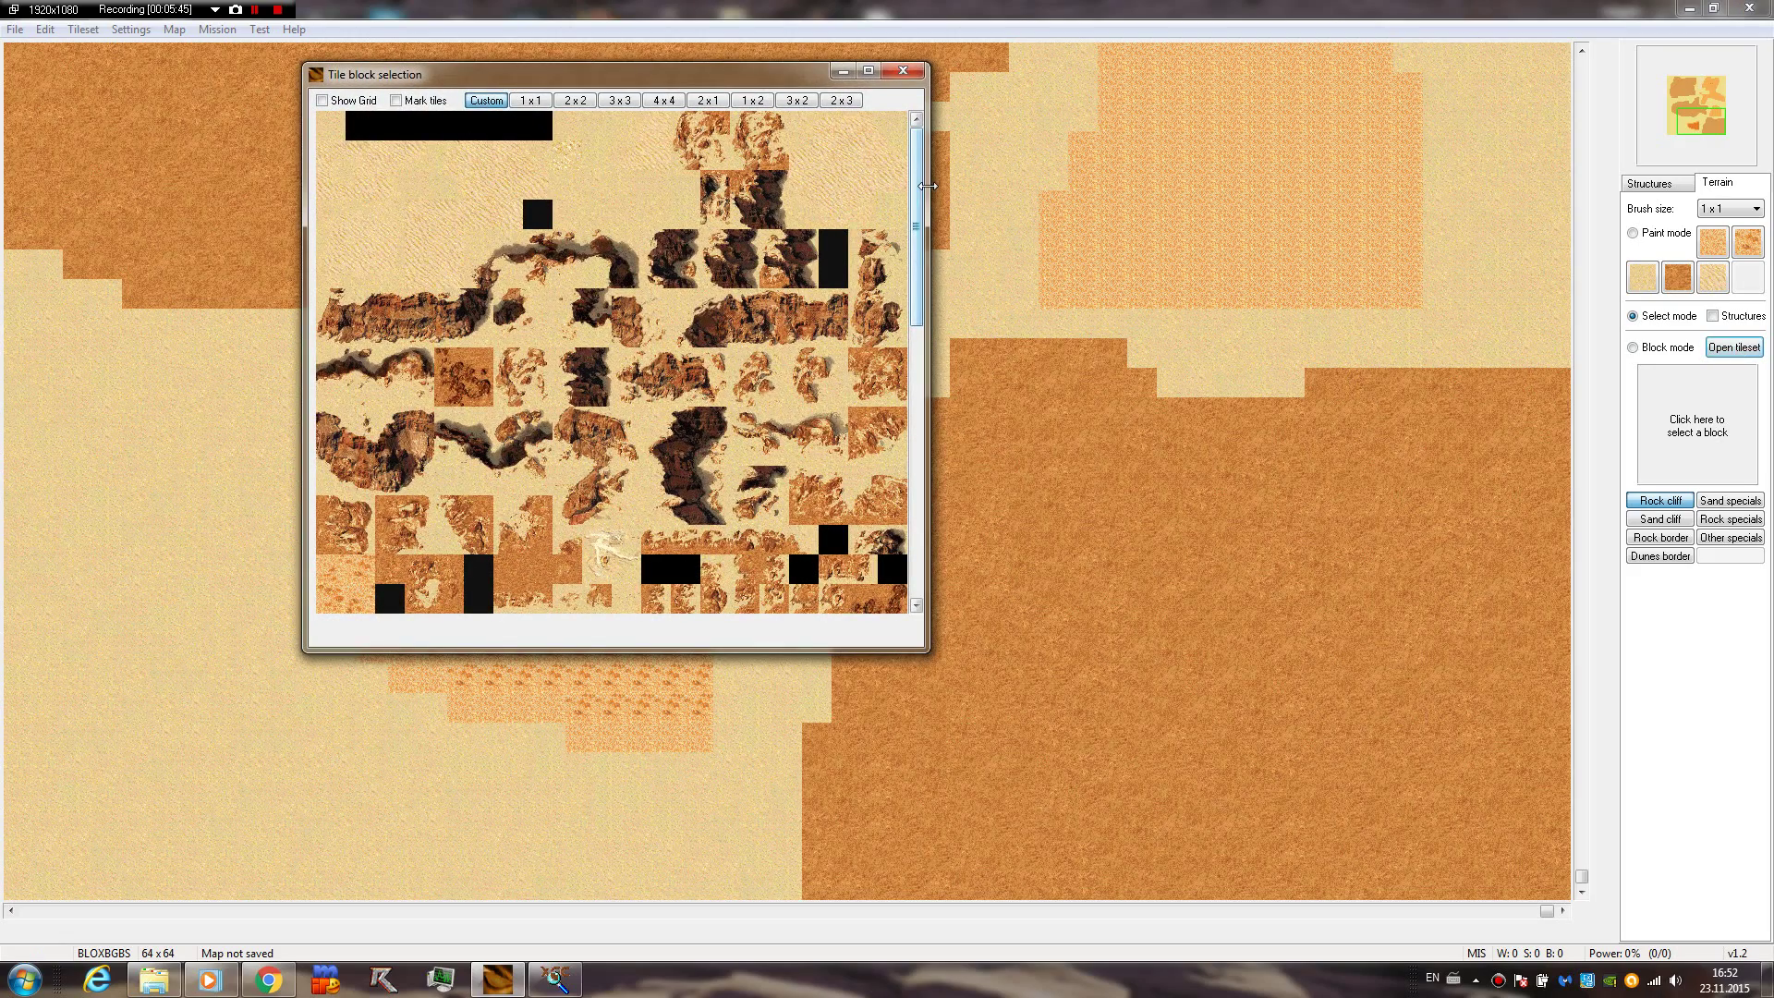
{"action": "scroll", "coordinate": [894, 360], "scroll_direction": "down", "scroll_amount": 15}
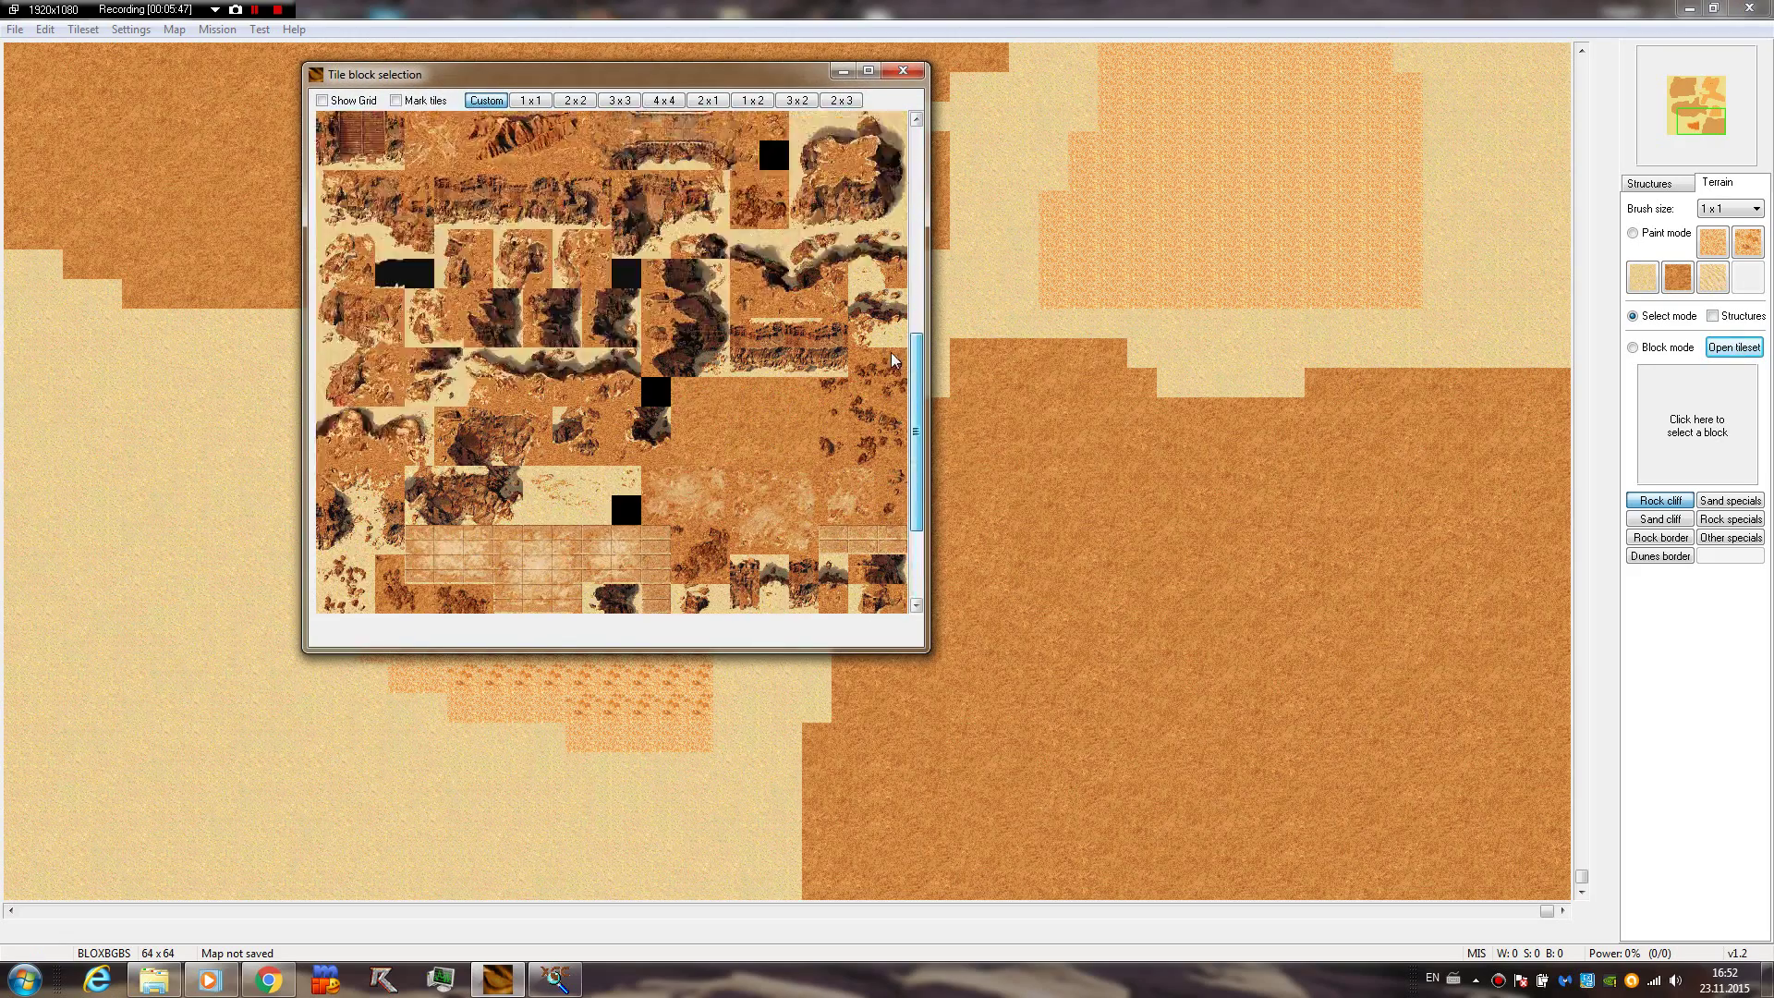
{"action": "scroll", "coordinate": [894, 360], "scroll_direction": "up", "scroll_amount": 12}
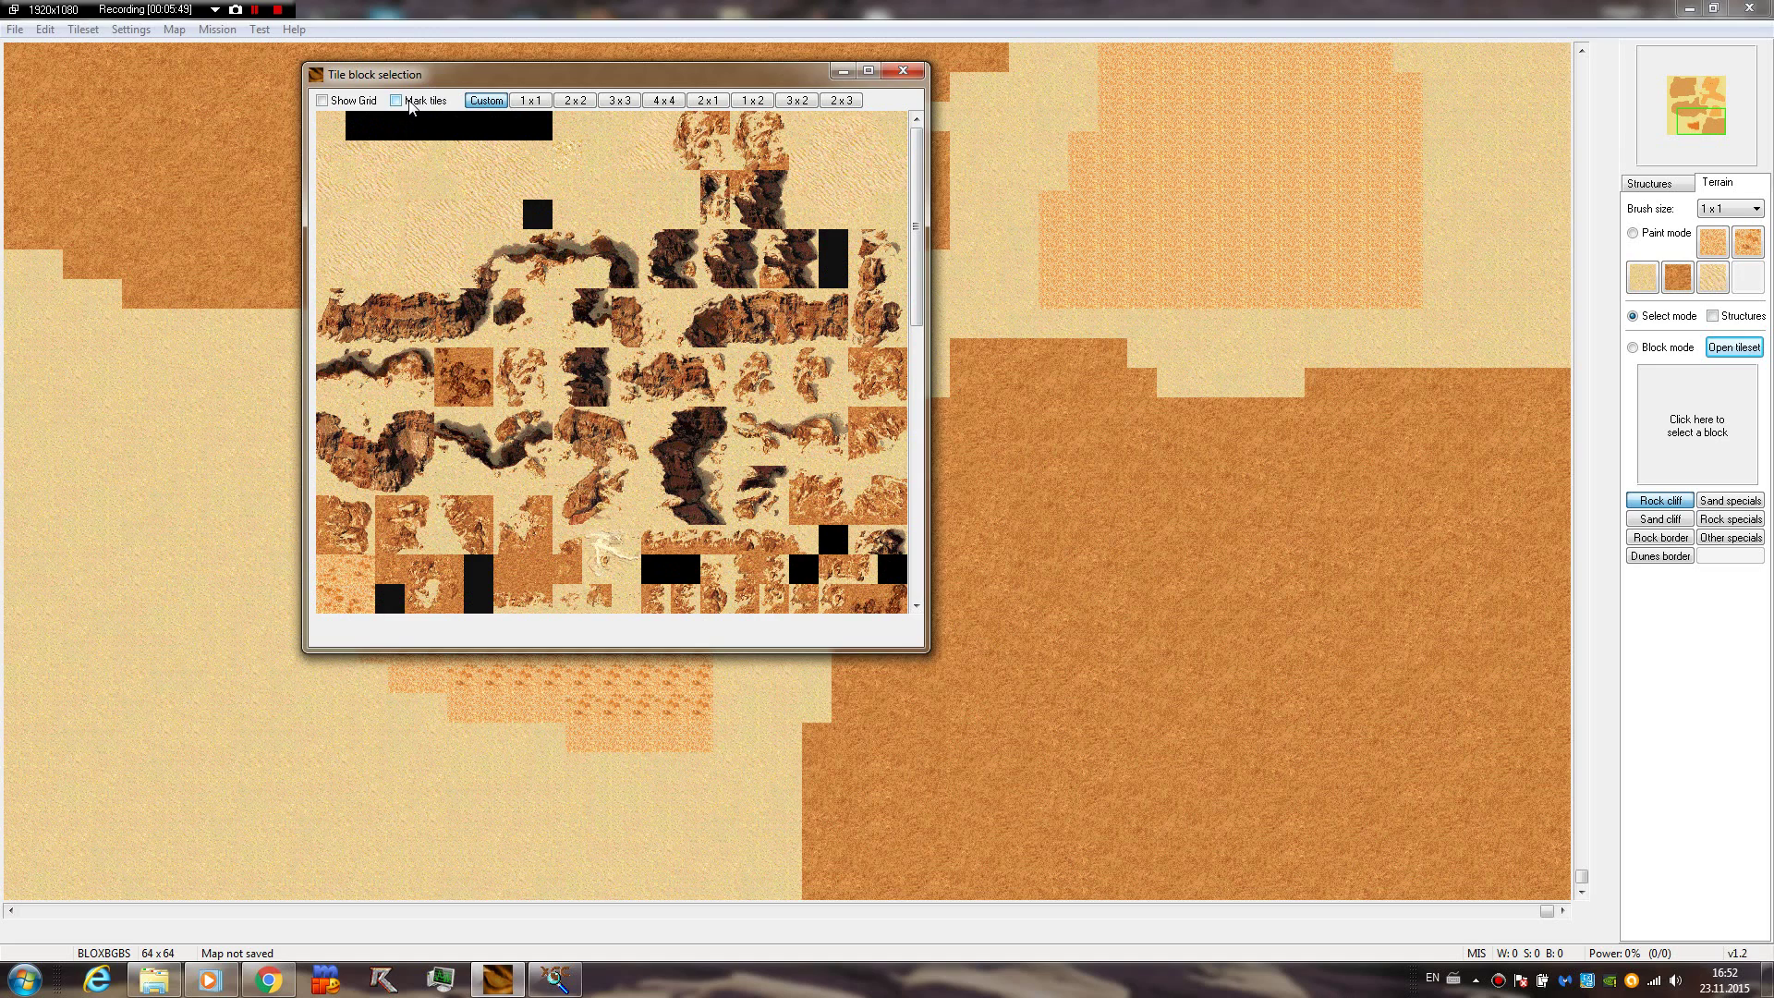
{"action": "left_click", "coordinate": [397, 101]}
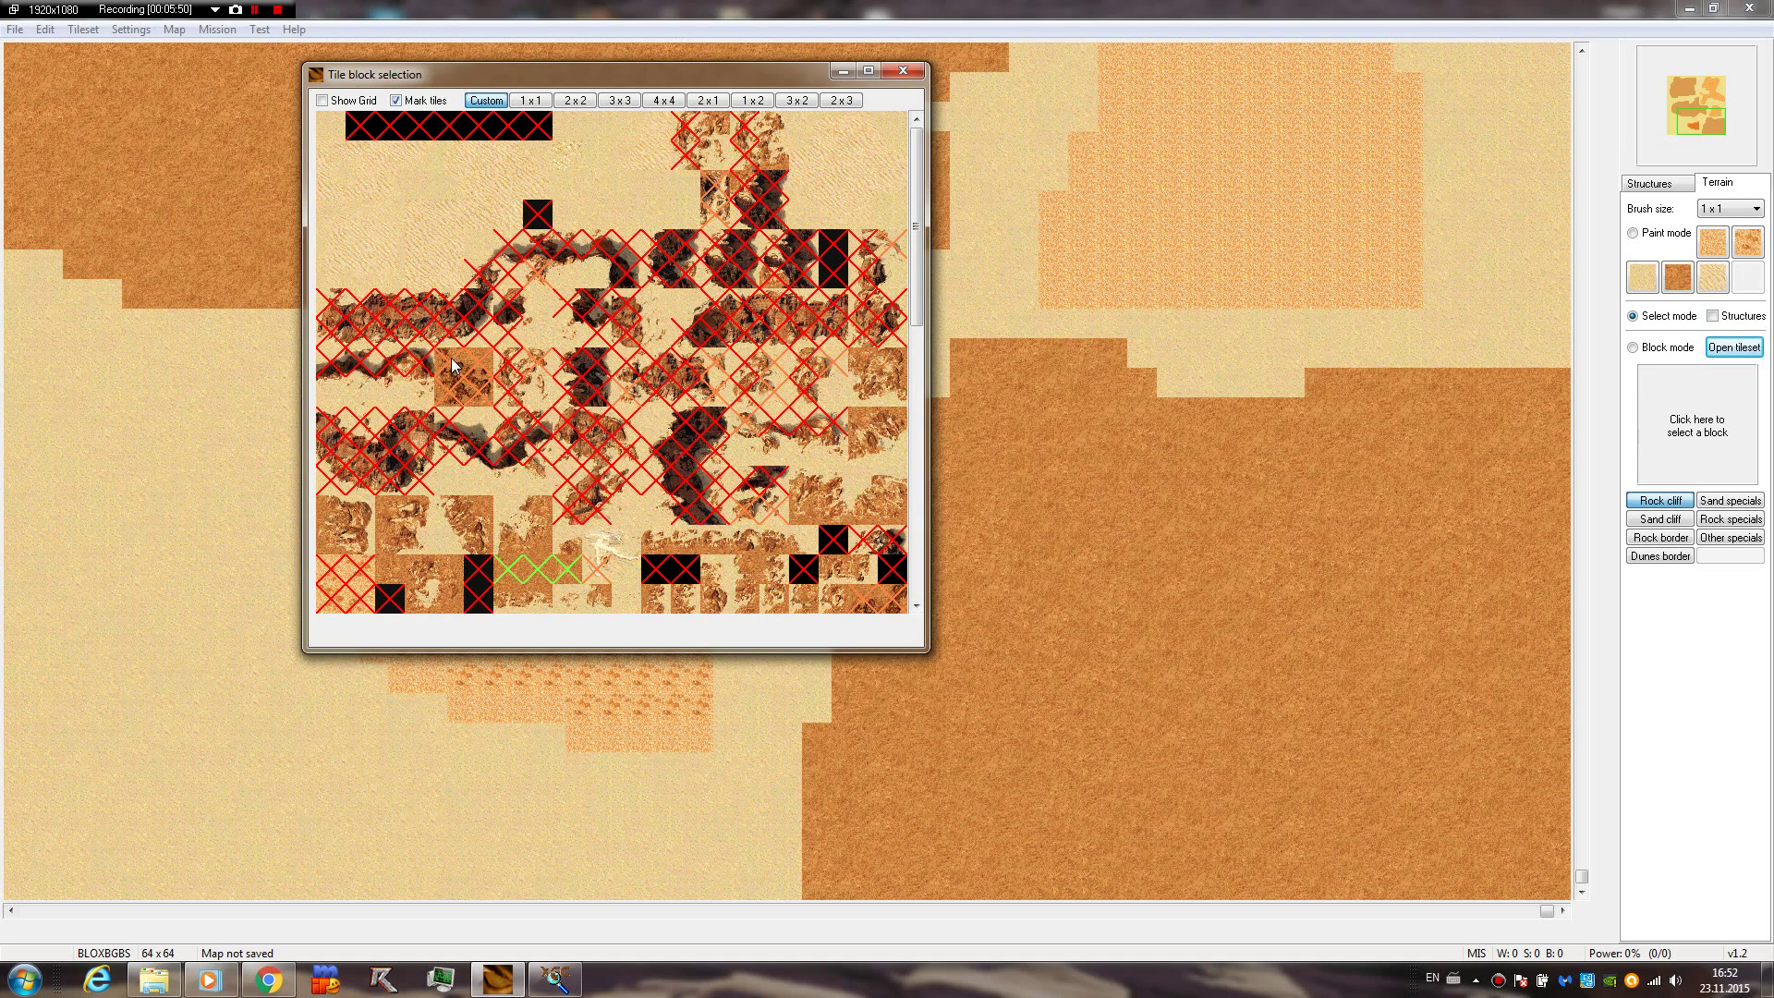
{"action": "left_click_drag", "start_coordinate": [918, 227], "coordinate": [918, 249]}
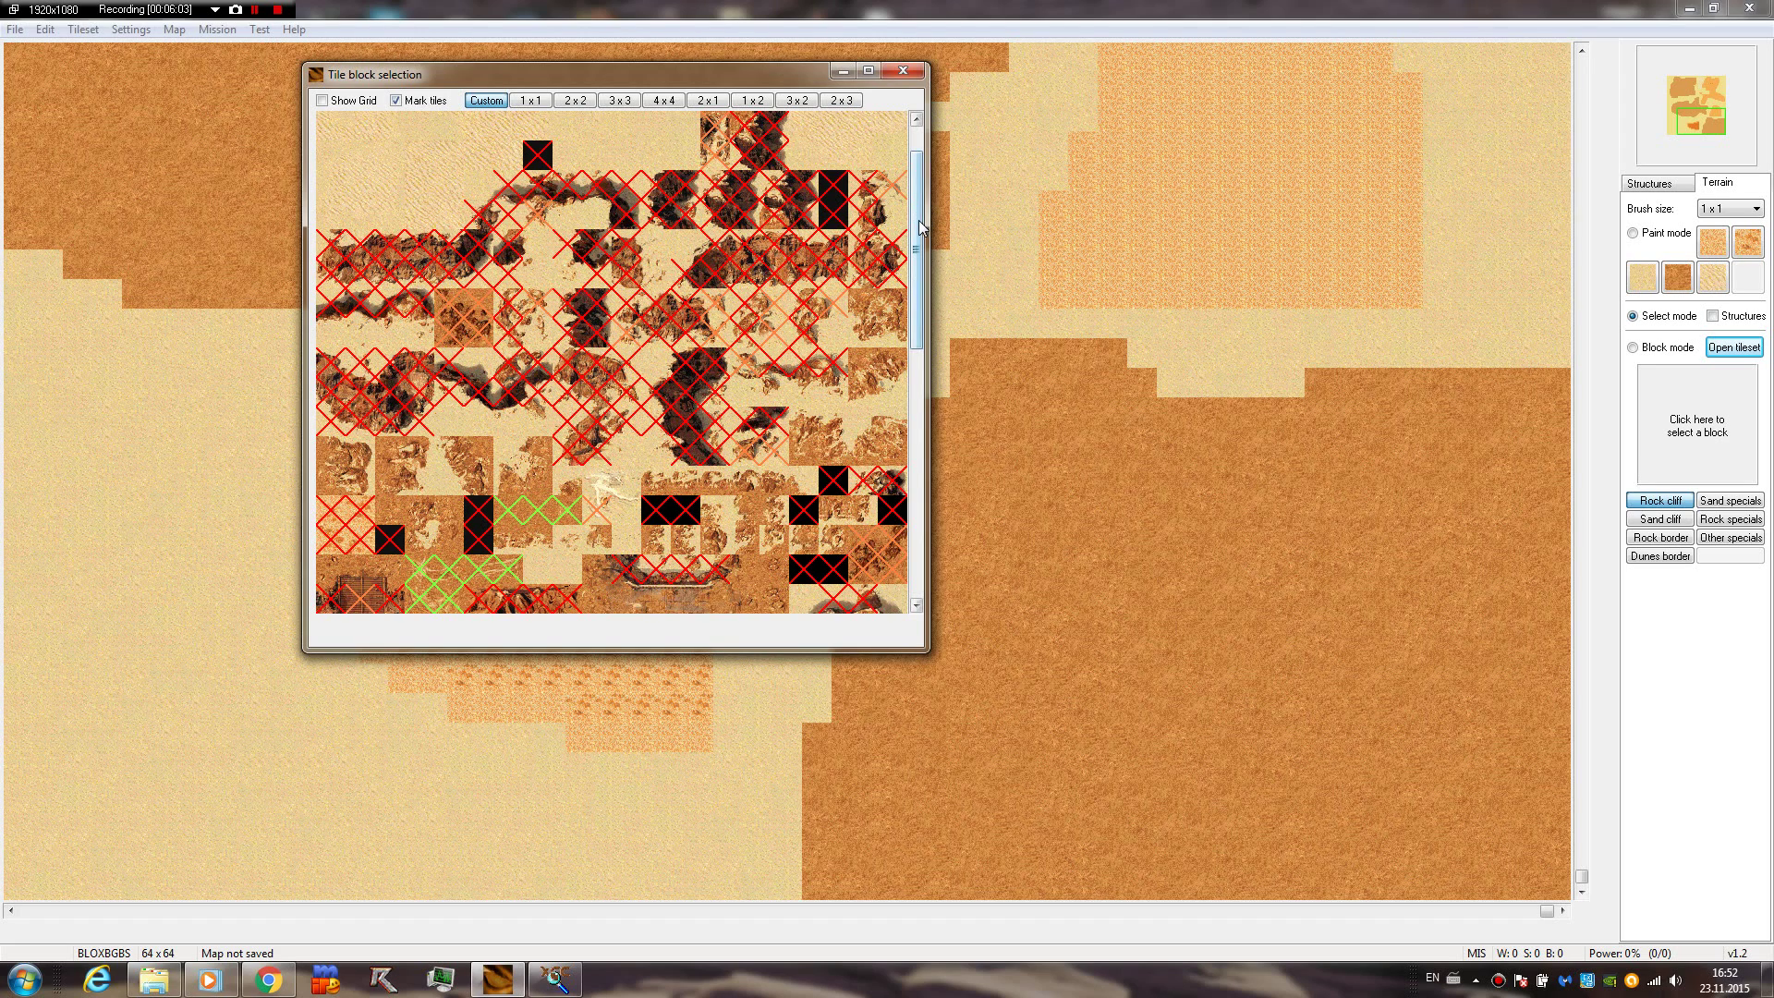
{"action": "scroll", "coordinate": [920, 227], "scroll_direction": "down", "scroll_amount": 6}
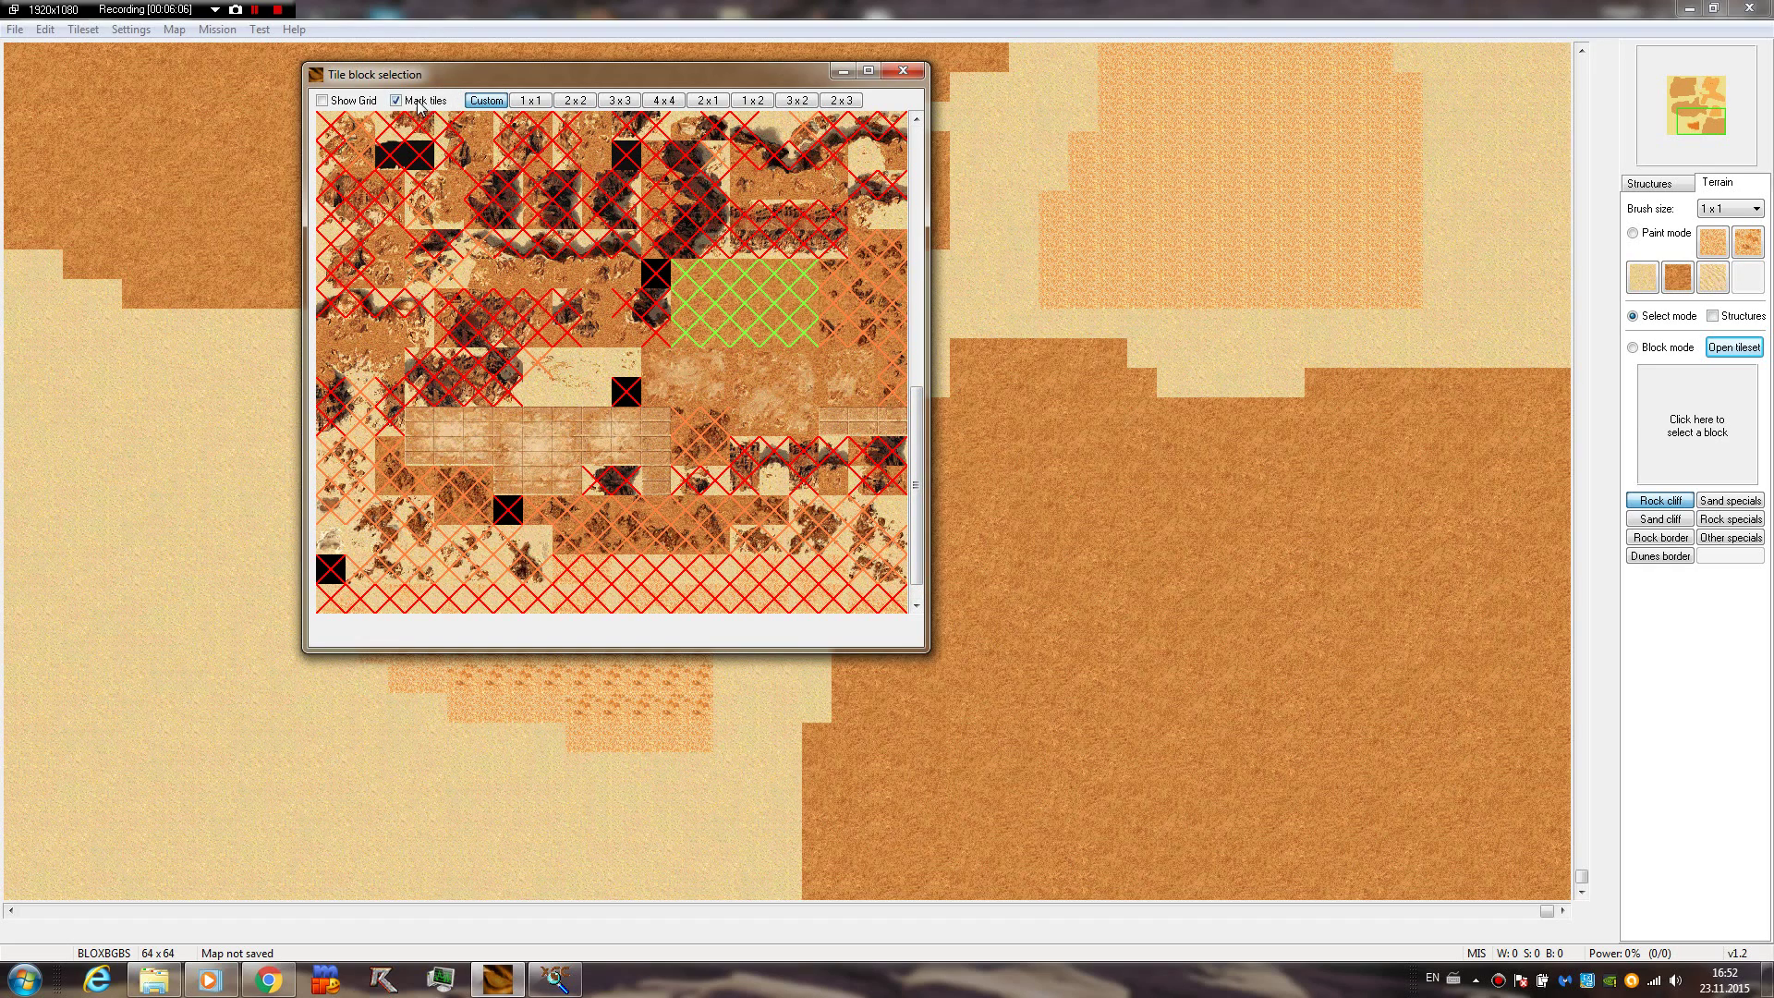
{"action": "left_click", "coordinate": [322, 101]}
{"action": "left_click", "coordinate": [366, 103]}
{"action": "left_click", "coordinate": [420, 101]}
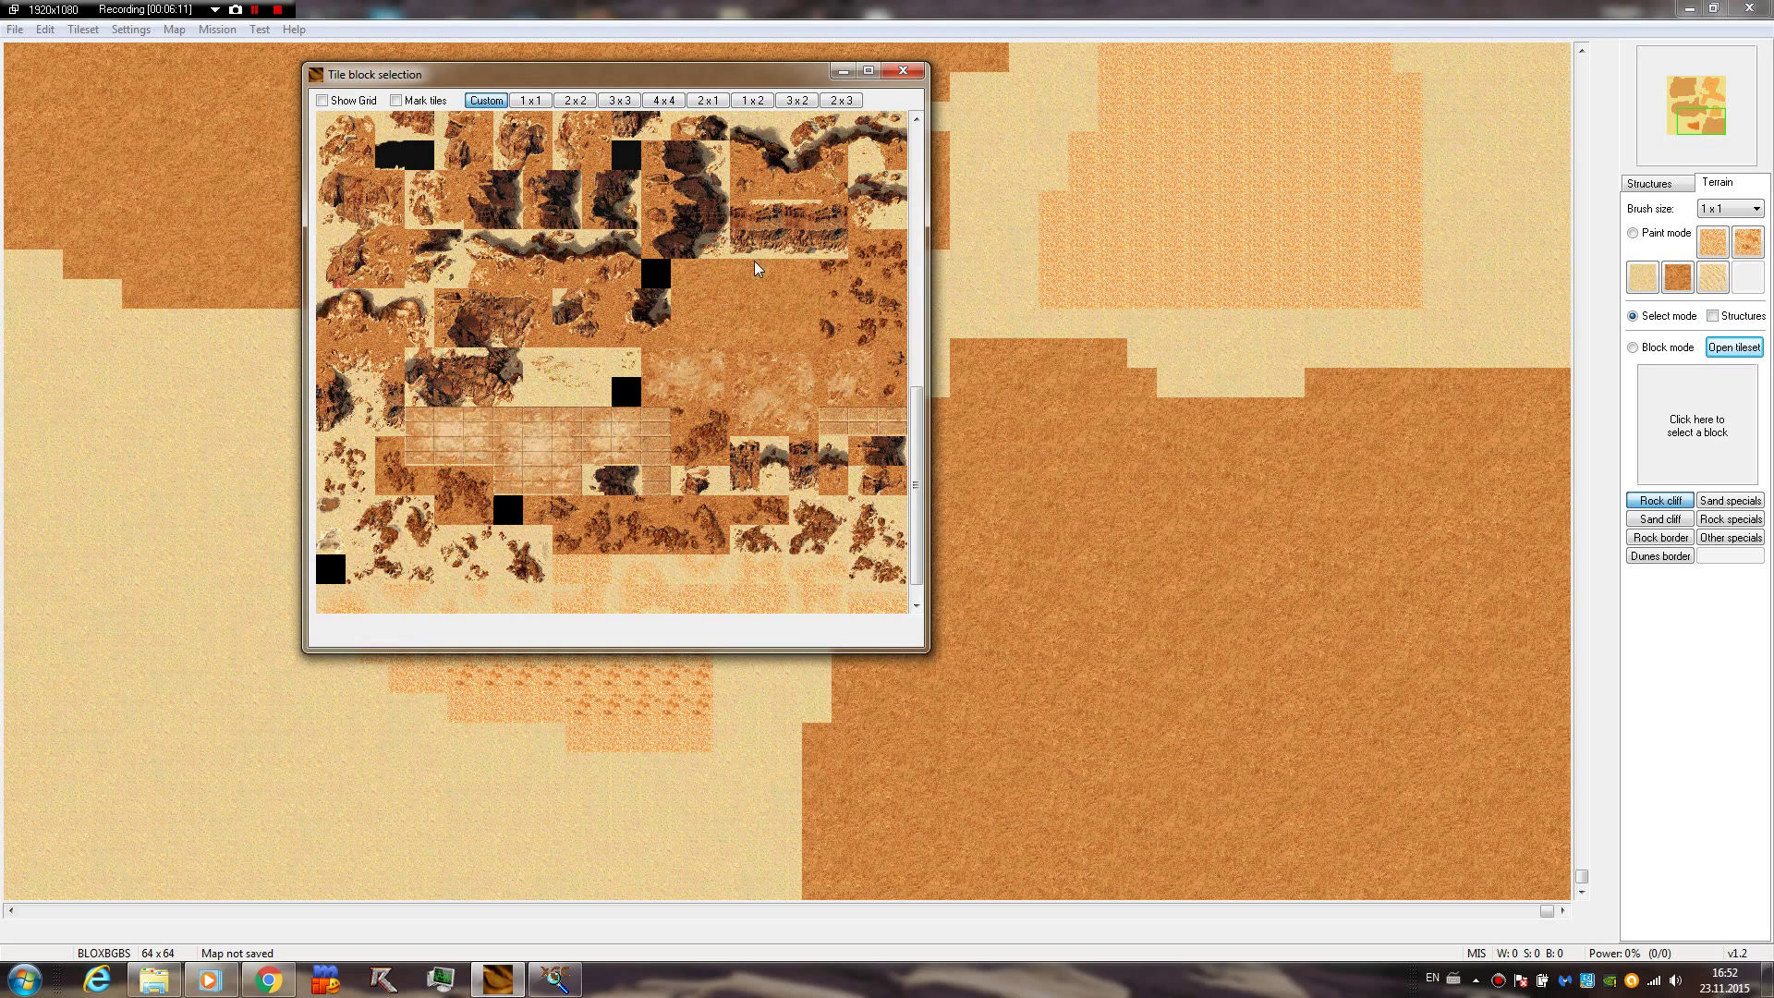
{"action": "left_click_drag", "start_coordinate": [642, 152], "coordinate": [693, 222]}
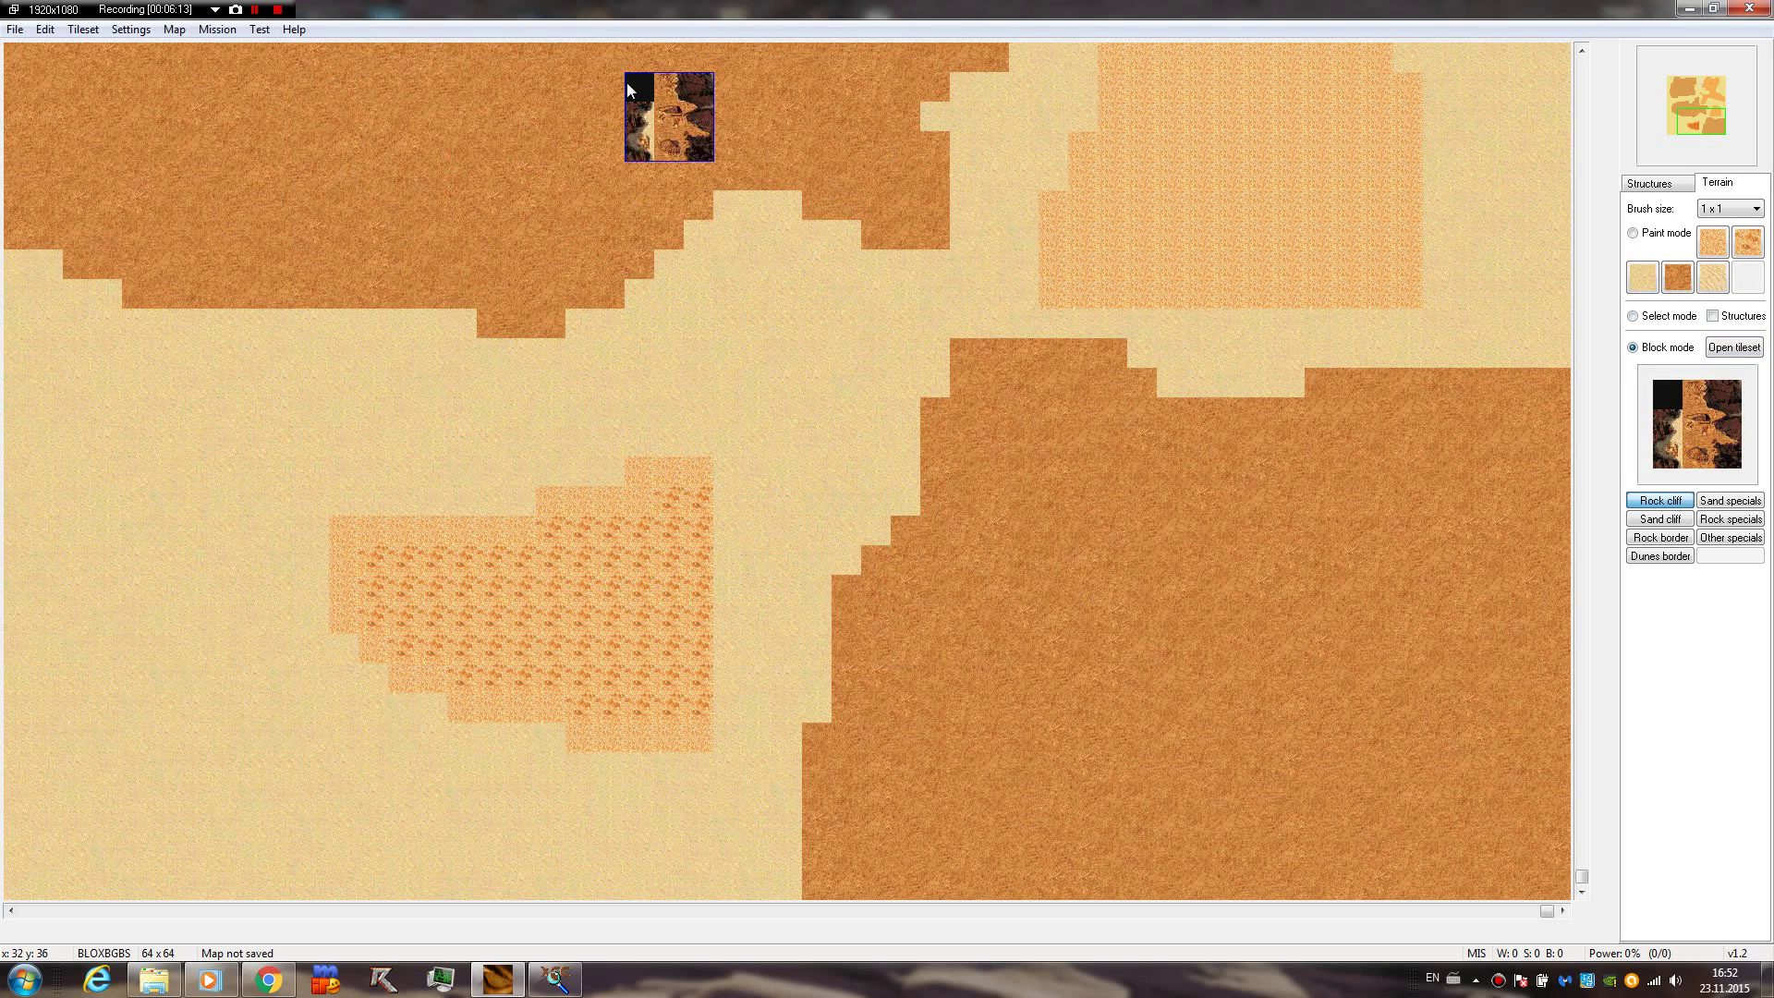
Load a tall preset from the Rock cliff preset selection, then cycle to its wide variant
{"action": "left_click", "coordinate": [1645, 428]}
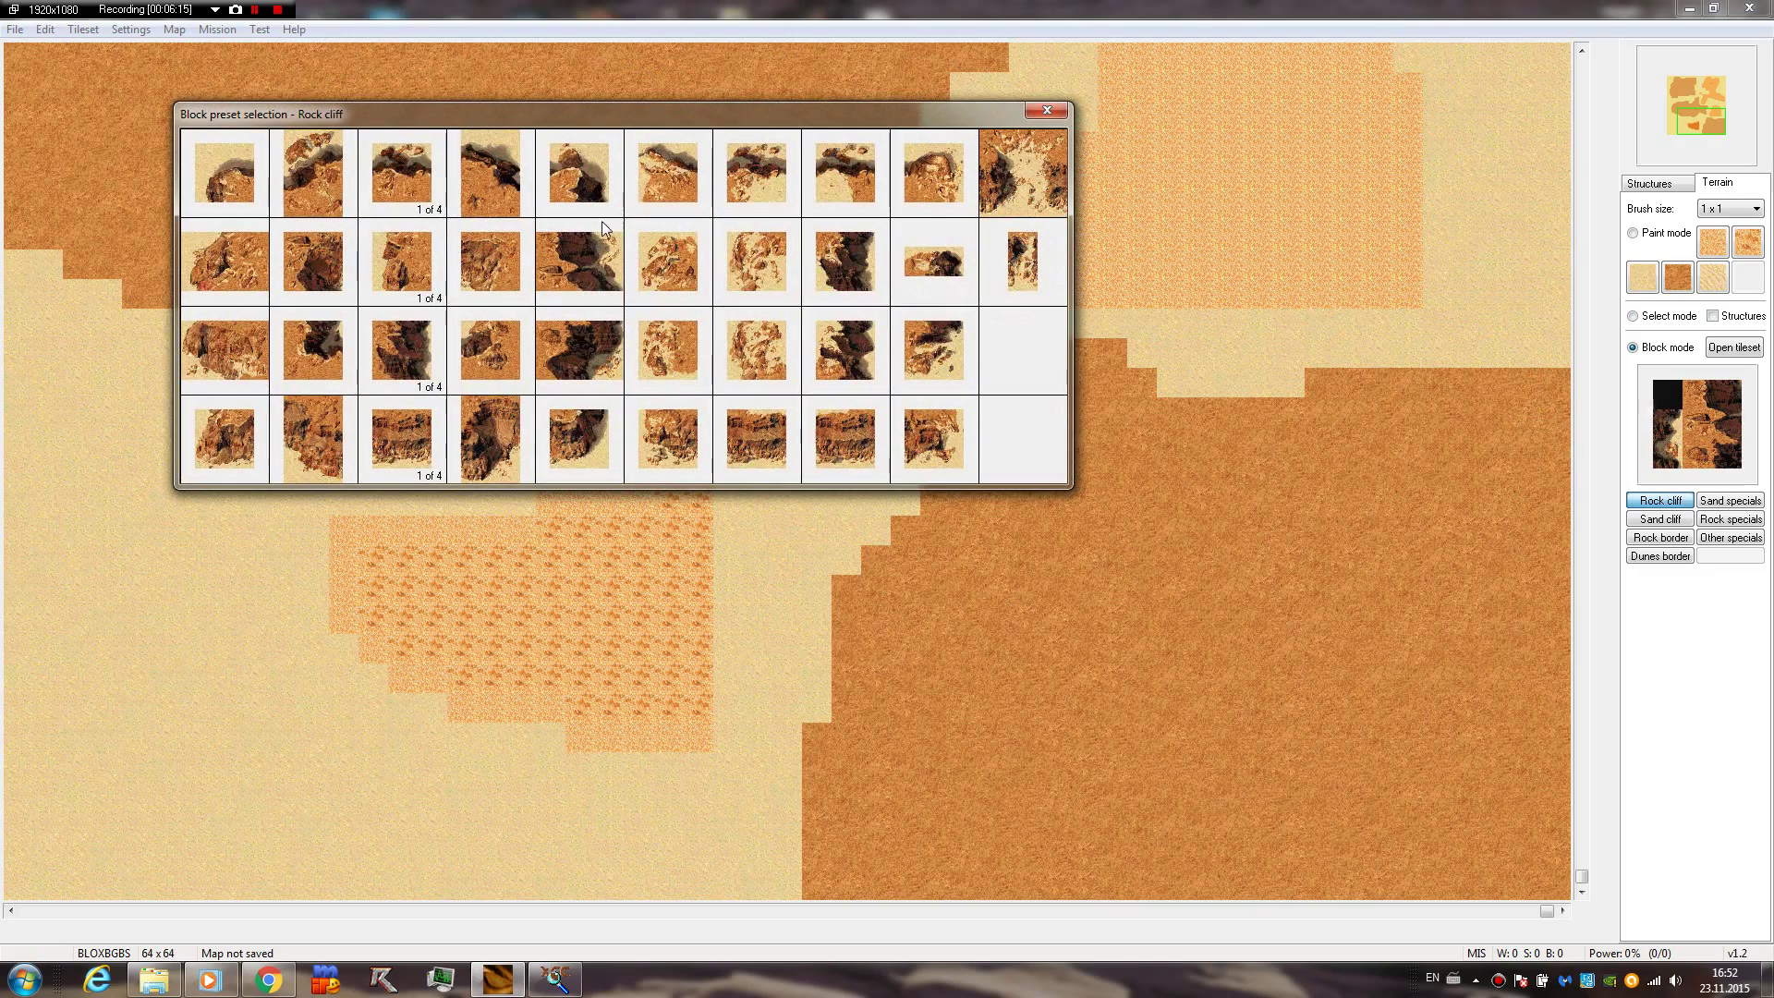
{"action": "left_click_drag", "start_coordinate": [961, 114], "coordinate": [1124, 237]}
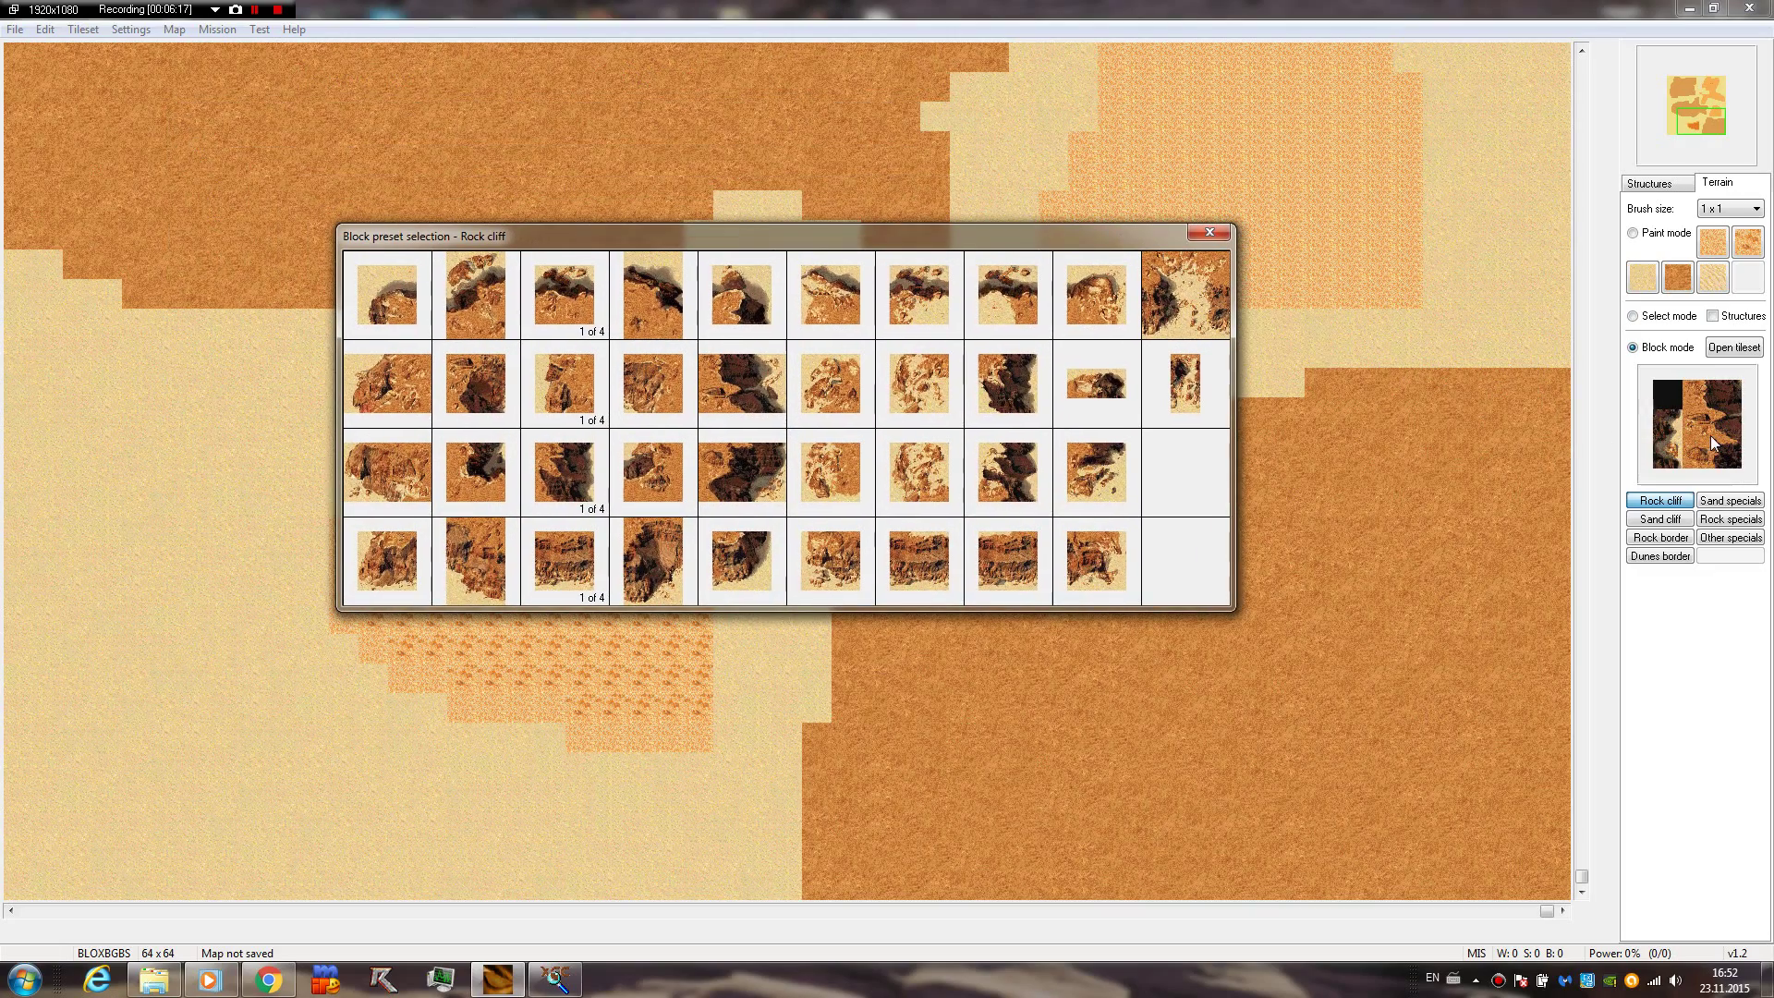
{"action": "left_click", "coordinate": [662, 307]}
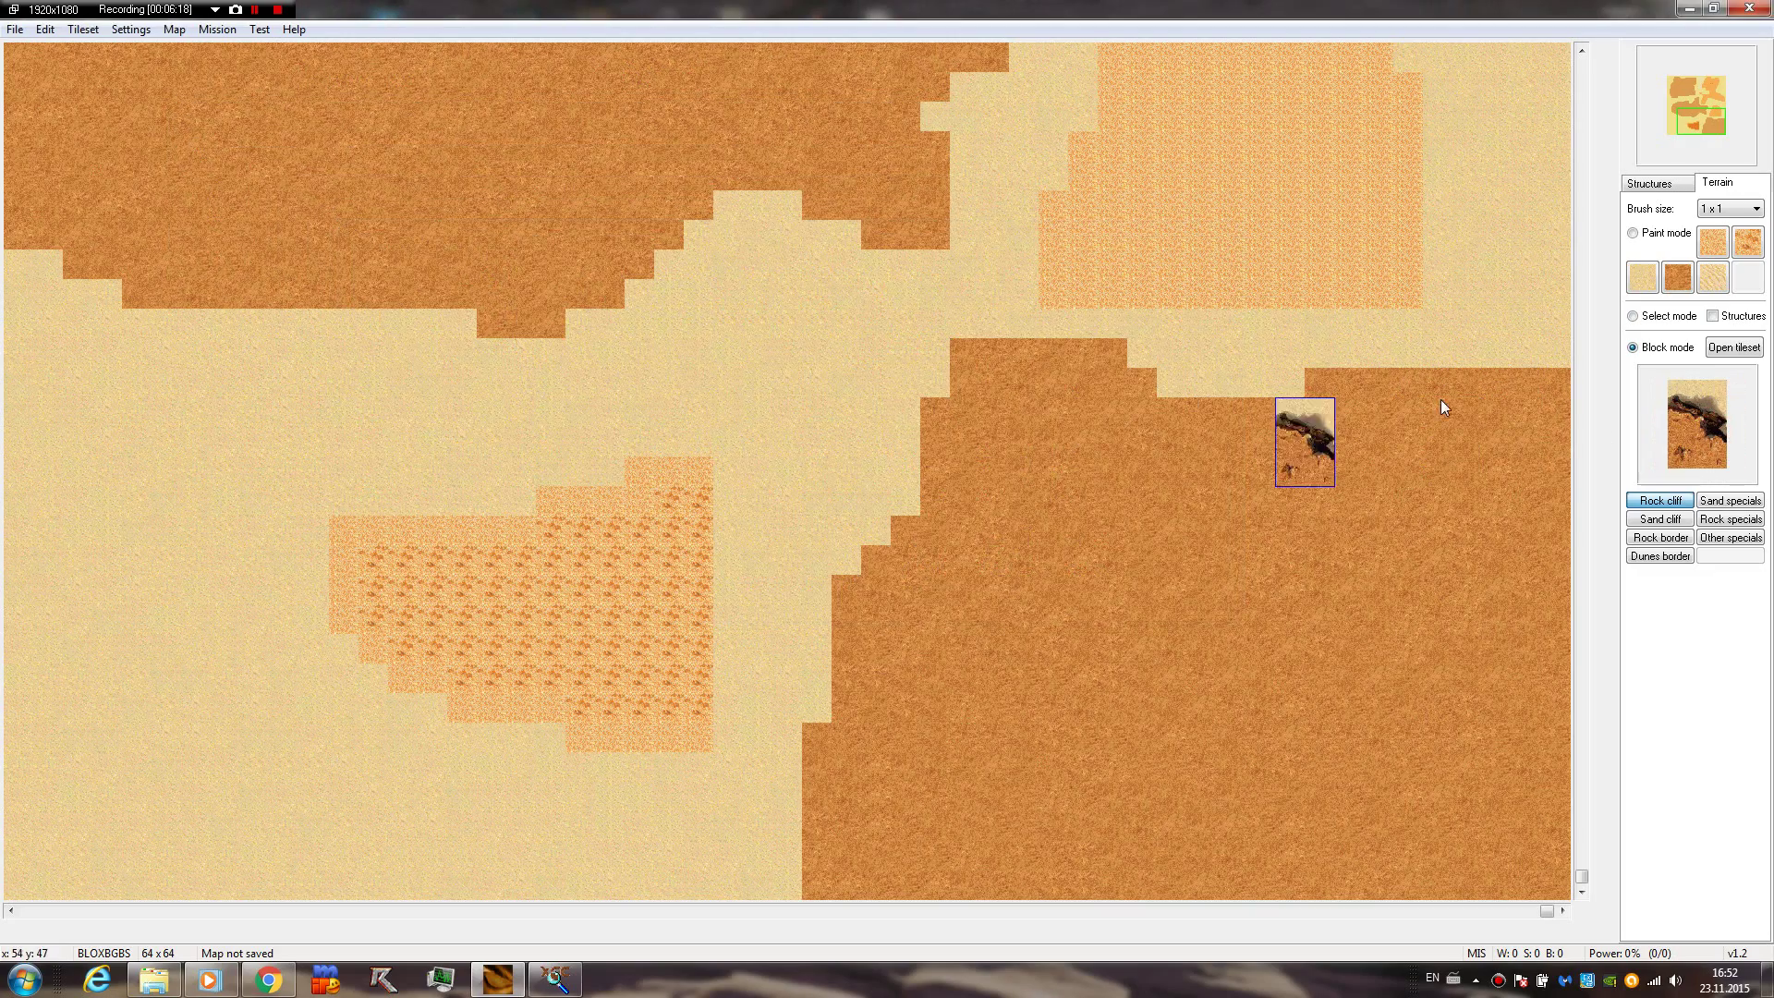
{"action": "left_click", "coordinate": [1717, 423]}
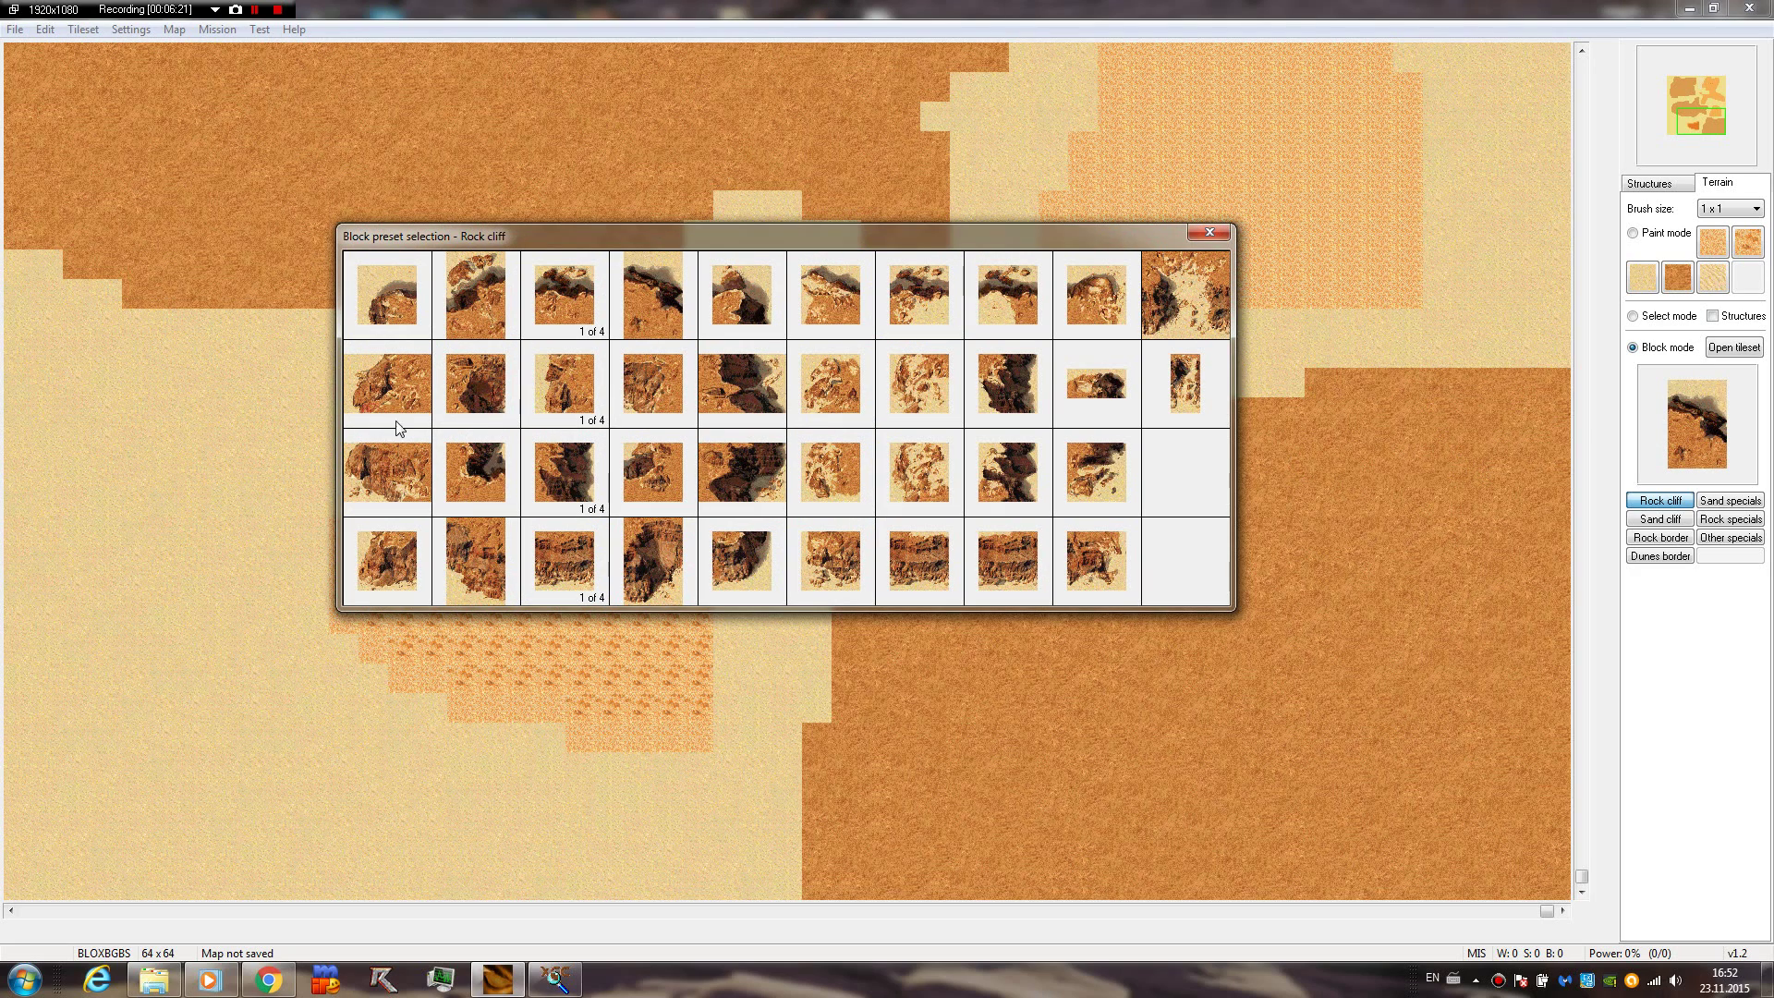
{"action": "left_click_drag", "start_coordinate": [551, 234], "coordinate": [539, 381]}
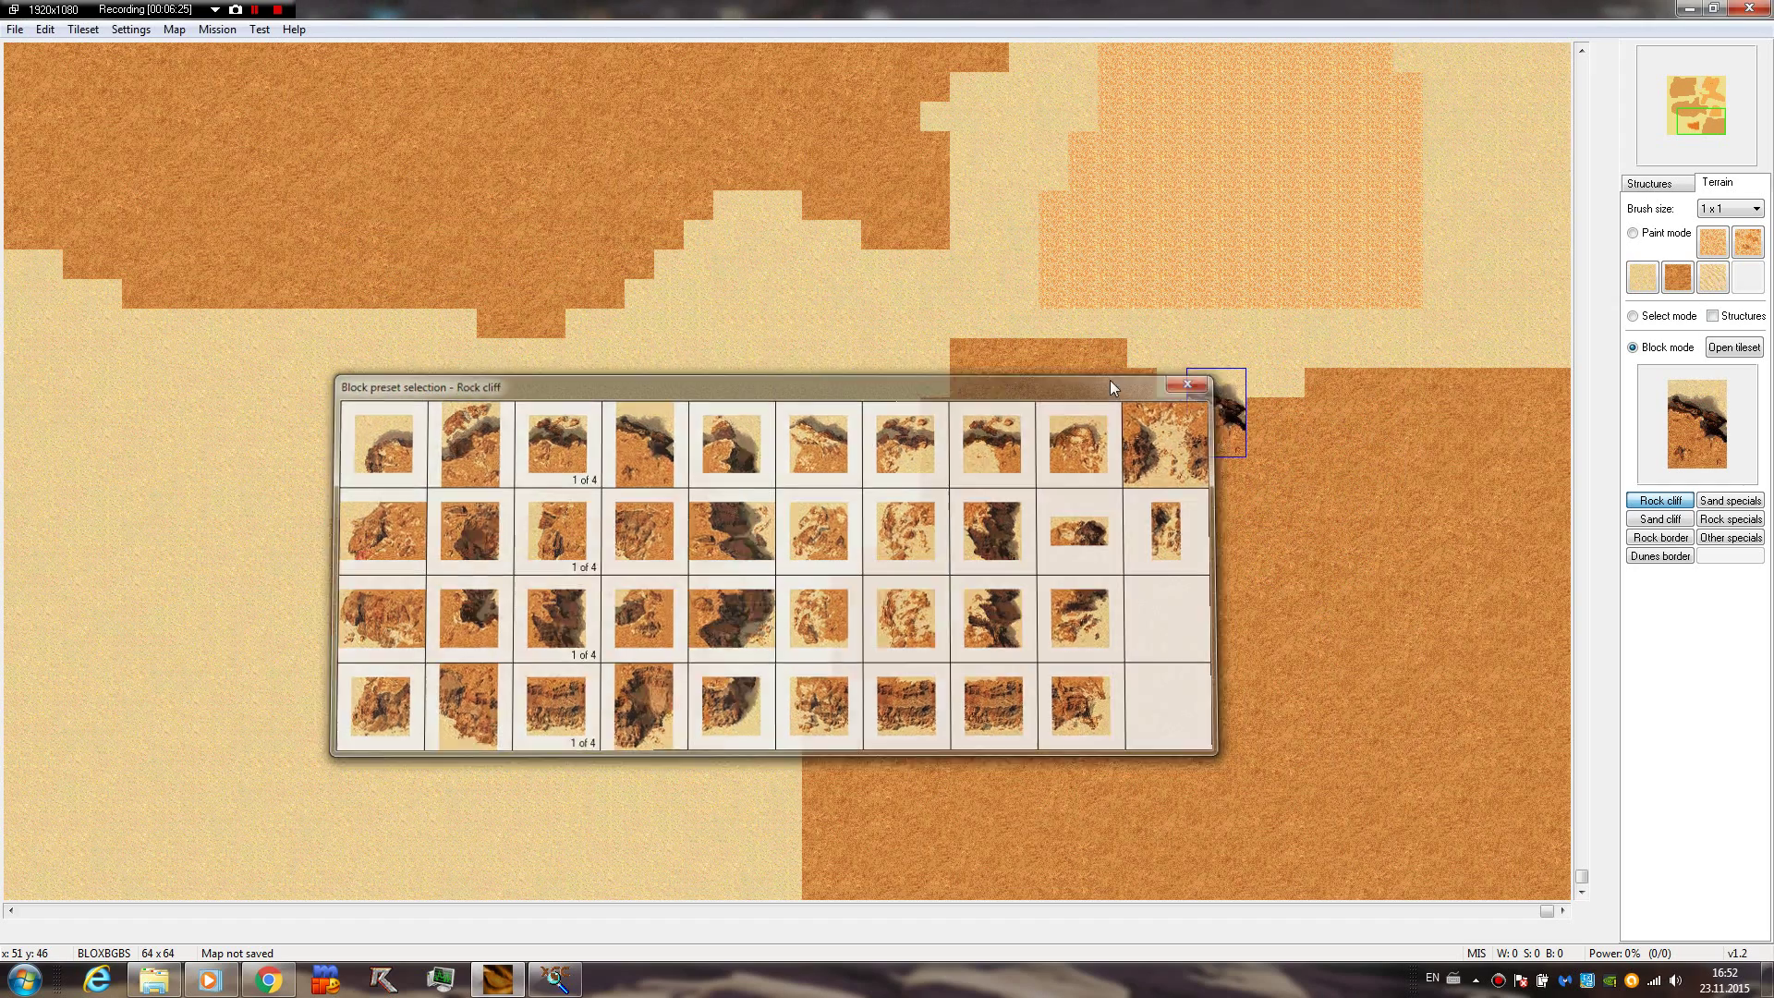
{"action": "left_click", "coordinate": [1199, 380]}
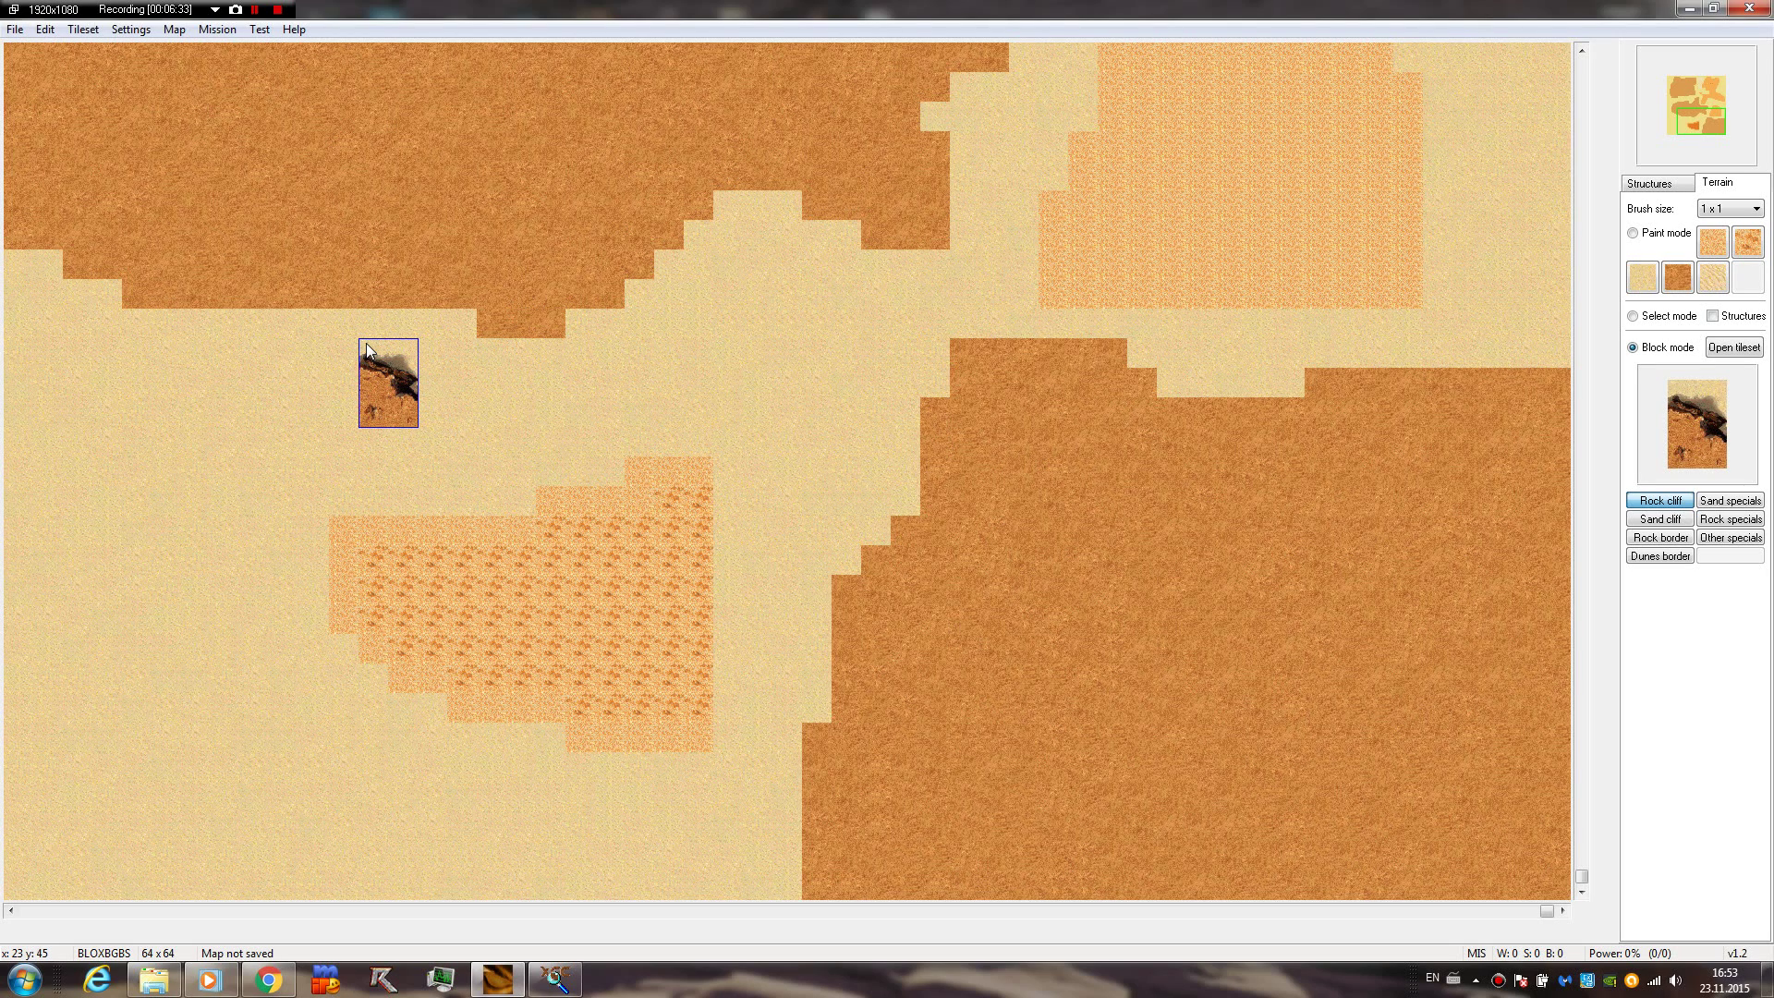
{"action": "key", "text": "2"}
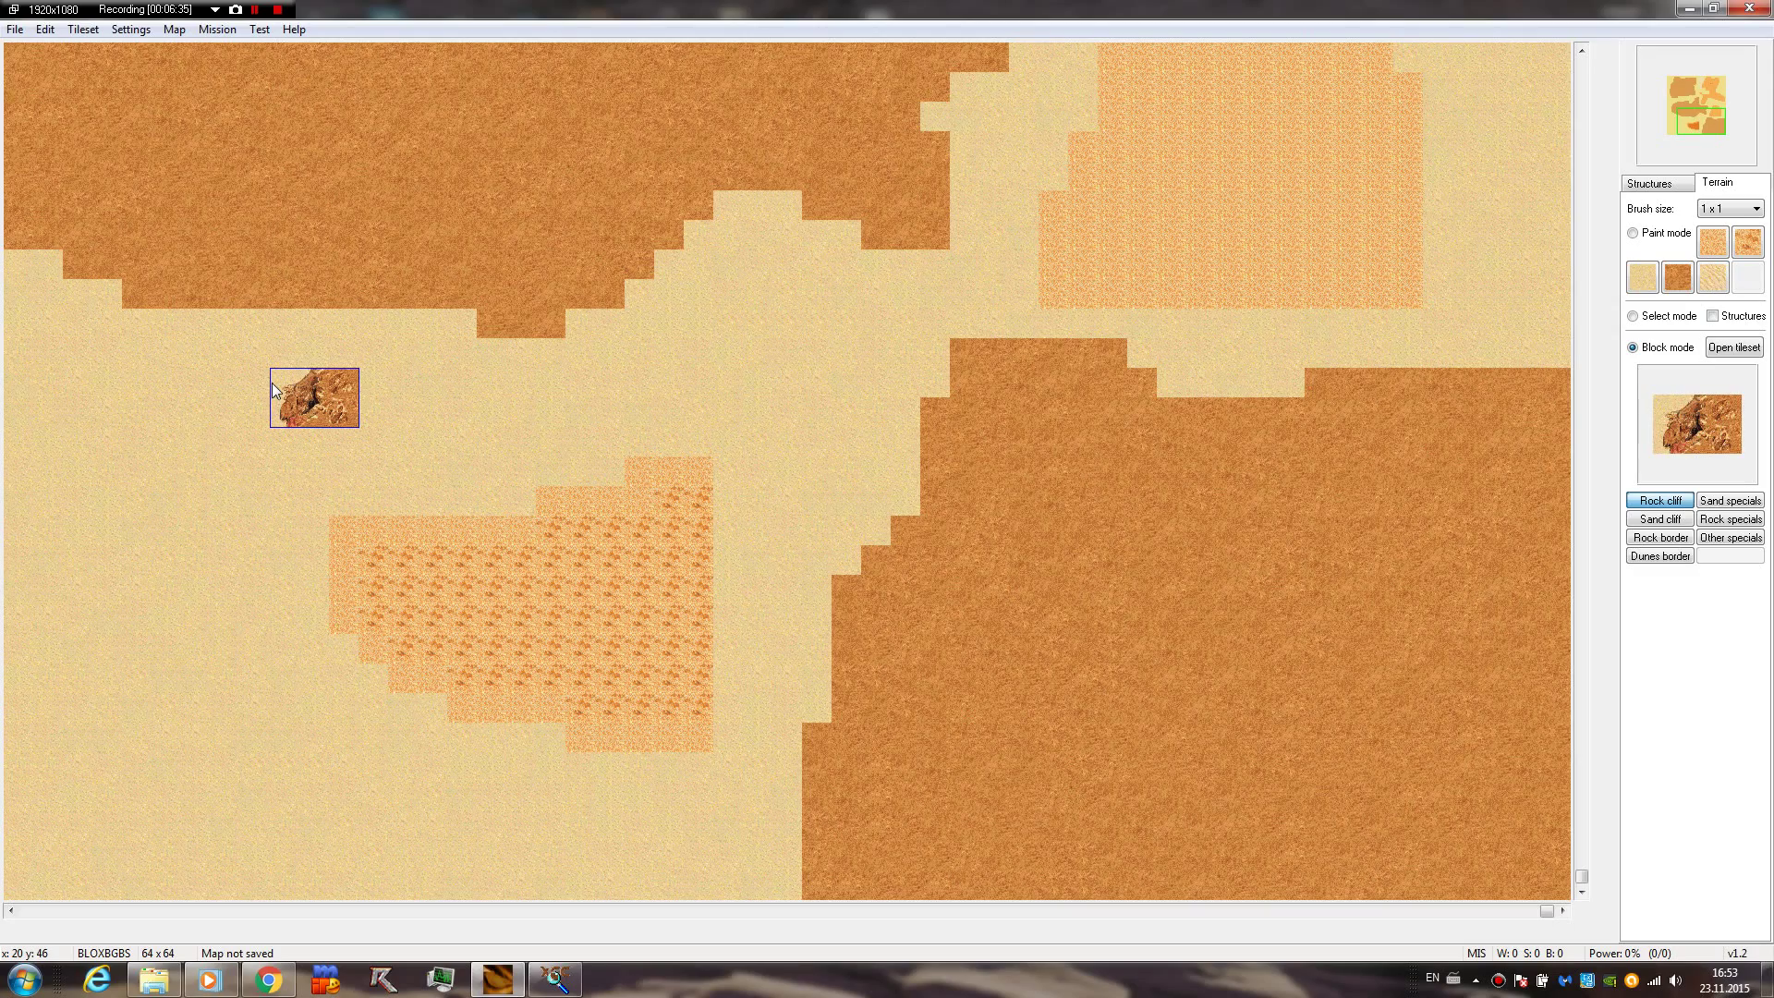
Cycle cliff variants and stamp the first rock-cliff pieces of the arch on the sand
{"action": "key", "text": "1"}
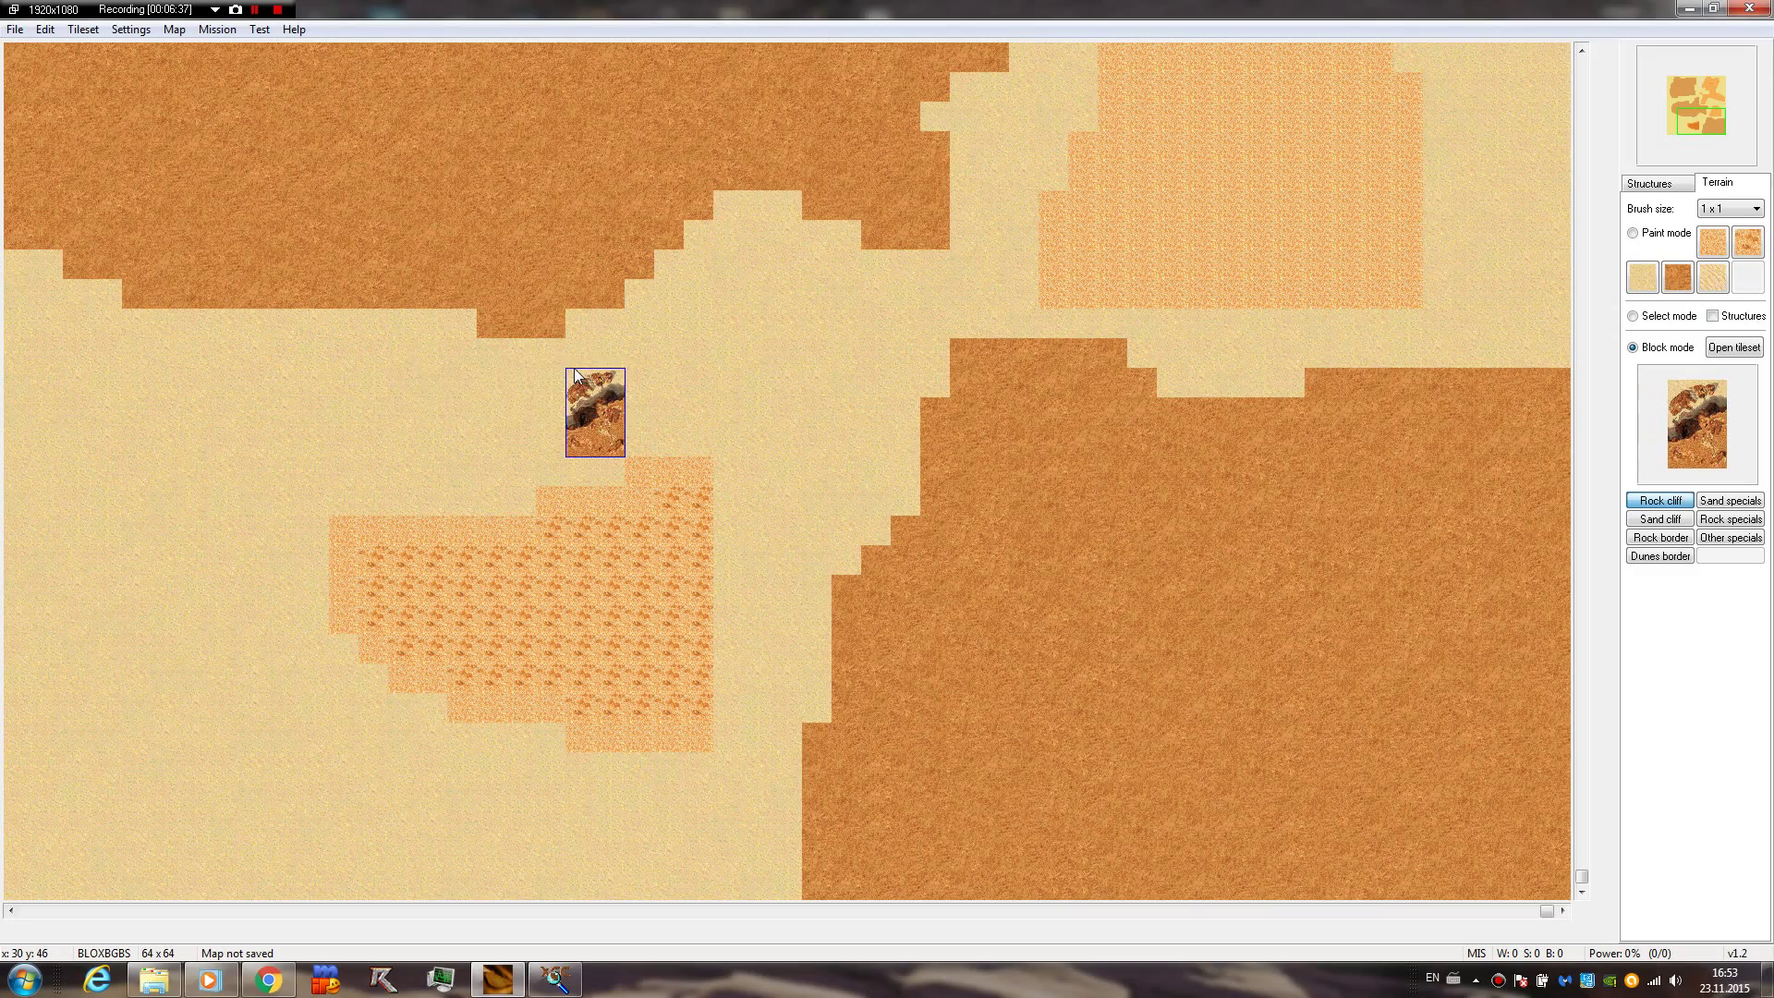
{"action": "key", "text": "3"}
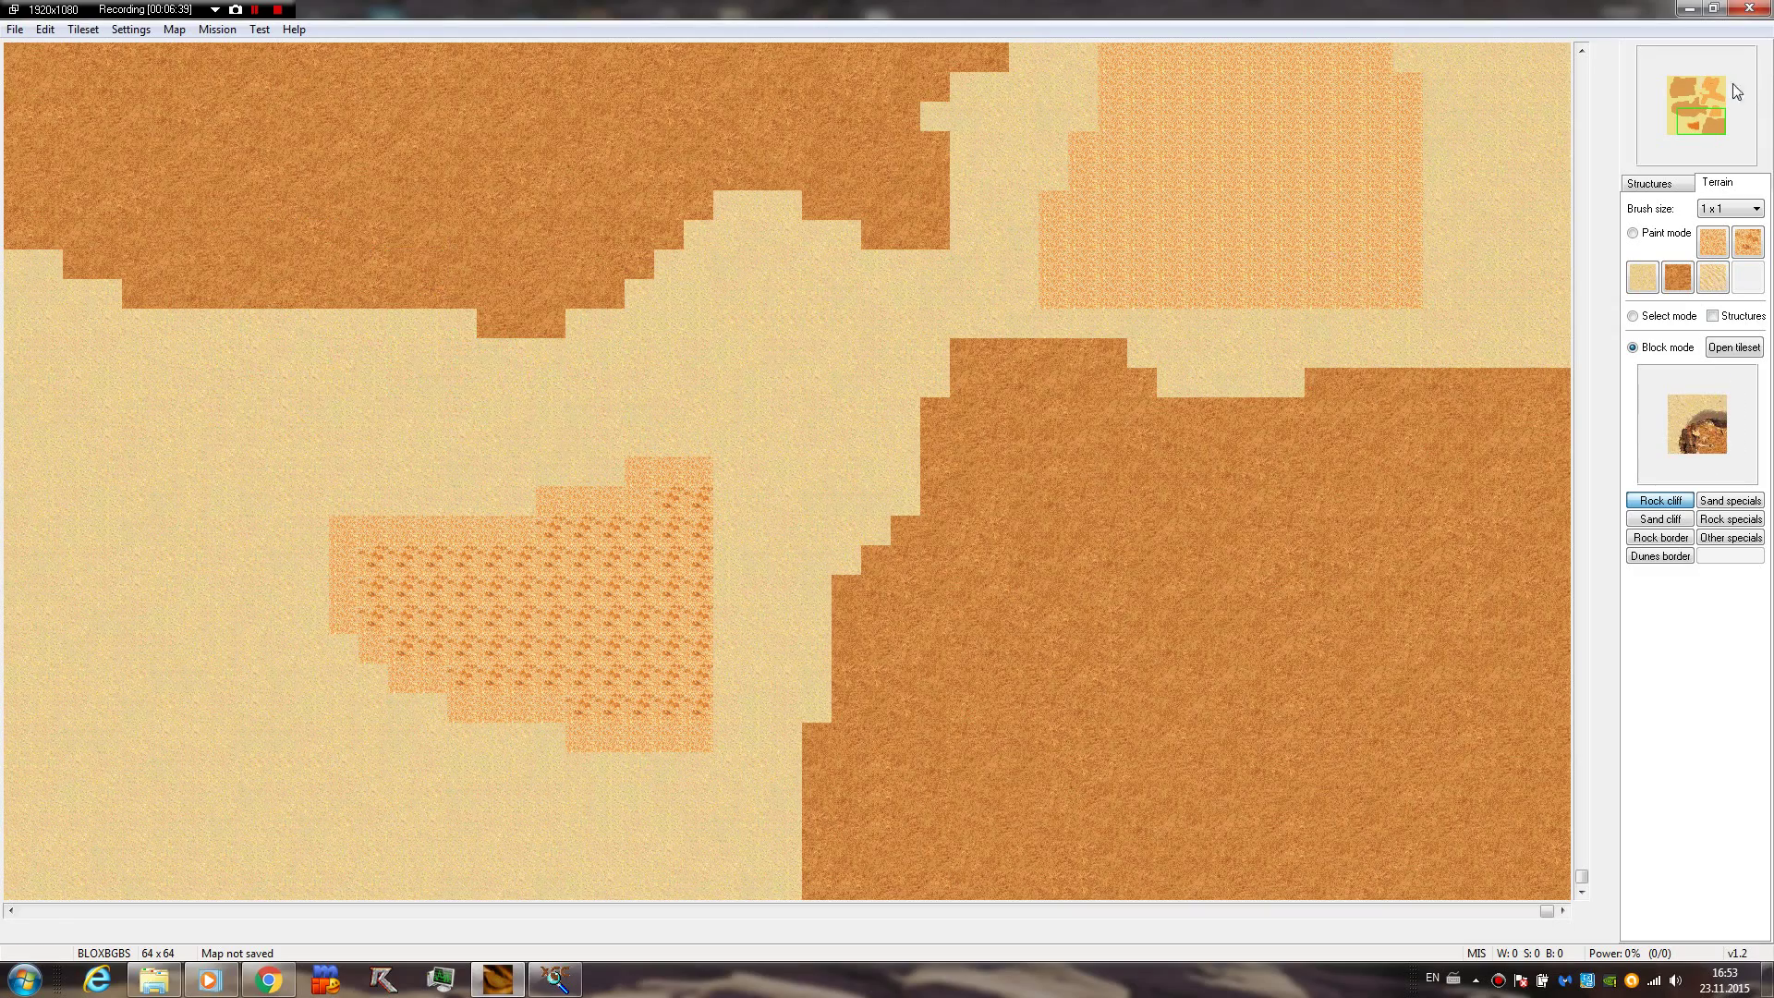
{"action": "left_click", "coordinate": [1691, 121]}
{"action": "left_click", "coordinate": [305, 444]}
{"action": "key", "text": "2"}
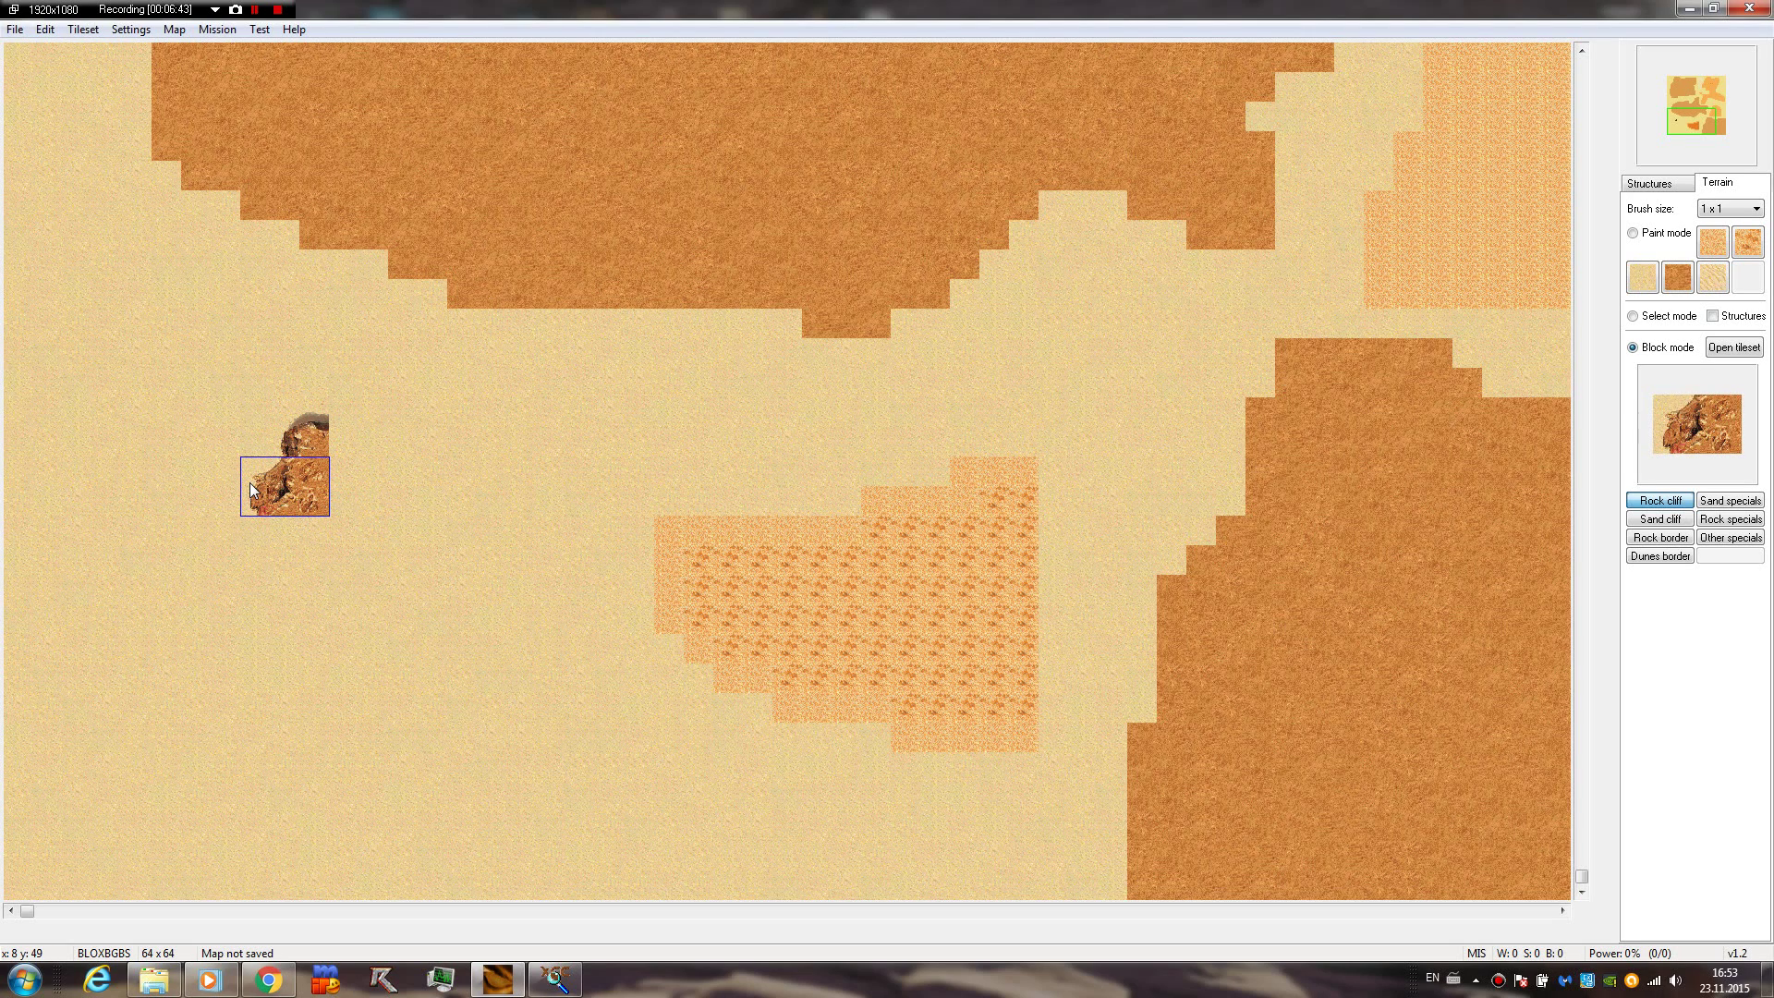
{"action": "left_click", "coordinate": [249, 482]}
Extend the arch rightward with further cliff pieces along its top to a vertical piece
{"action": "key", "text": "3"}
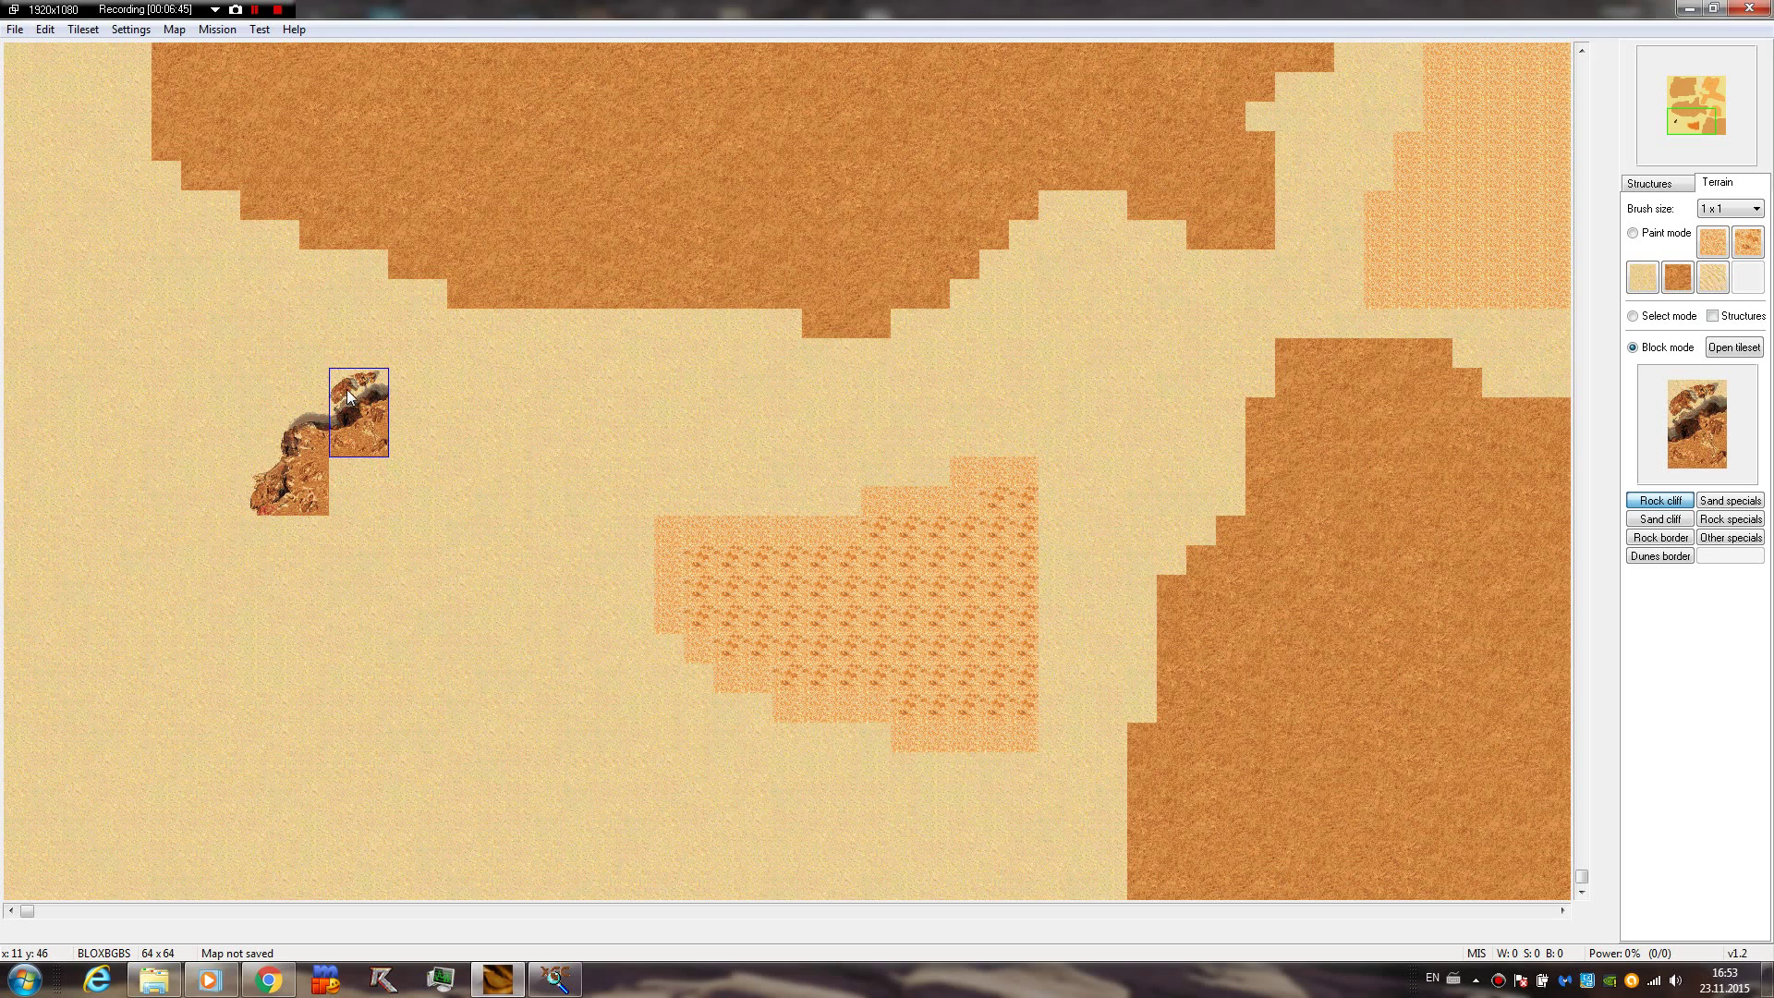
{"action": "left_click", "coordinate": [347, 396]}
{"action": "key", "text": "4"}
{"action": "left_click", "coordinate": [406, 393]}
{"action": "key", "text": "5"}
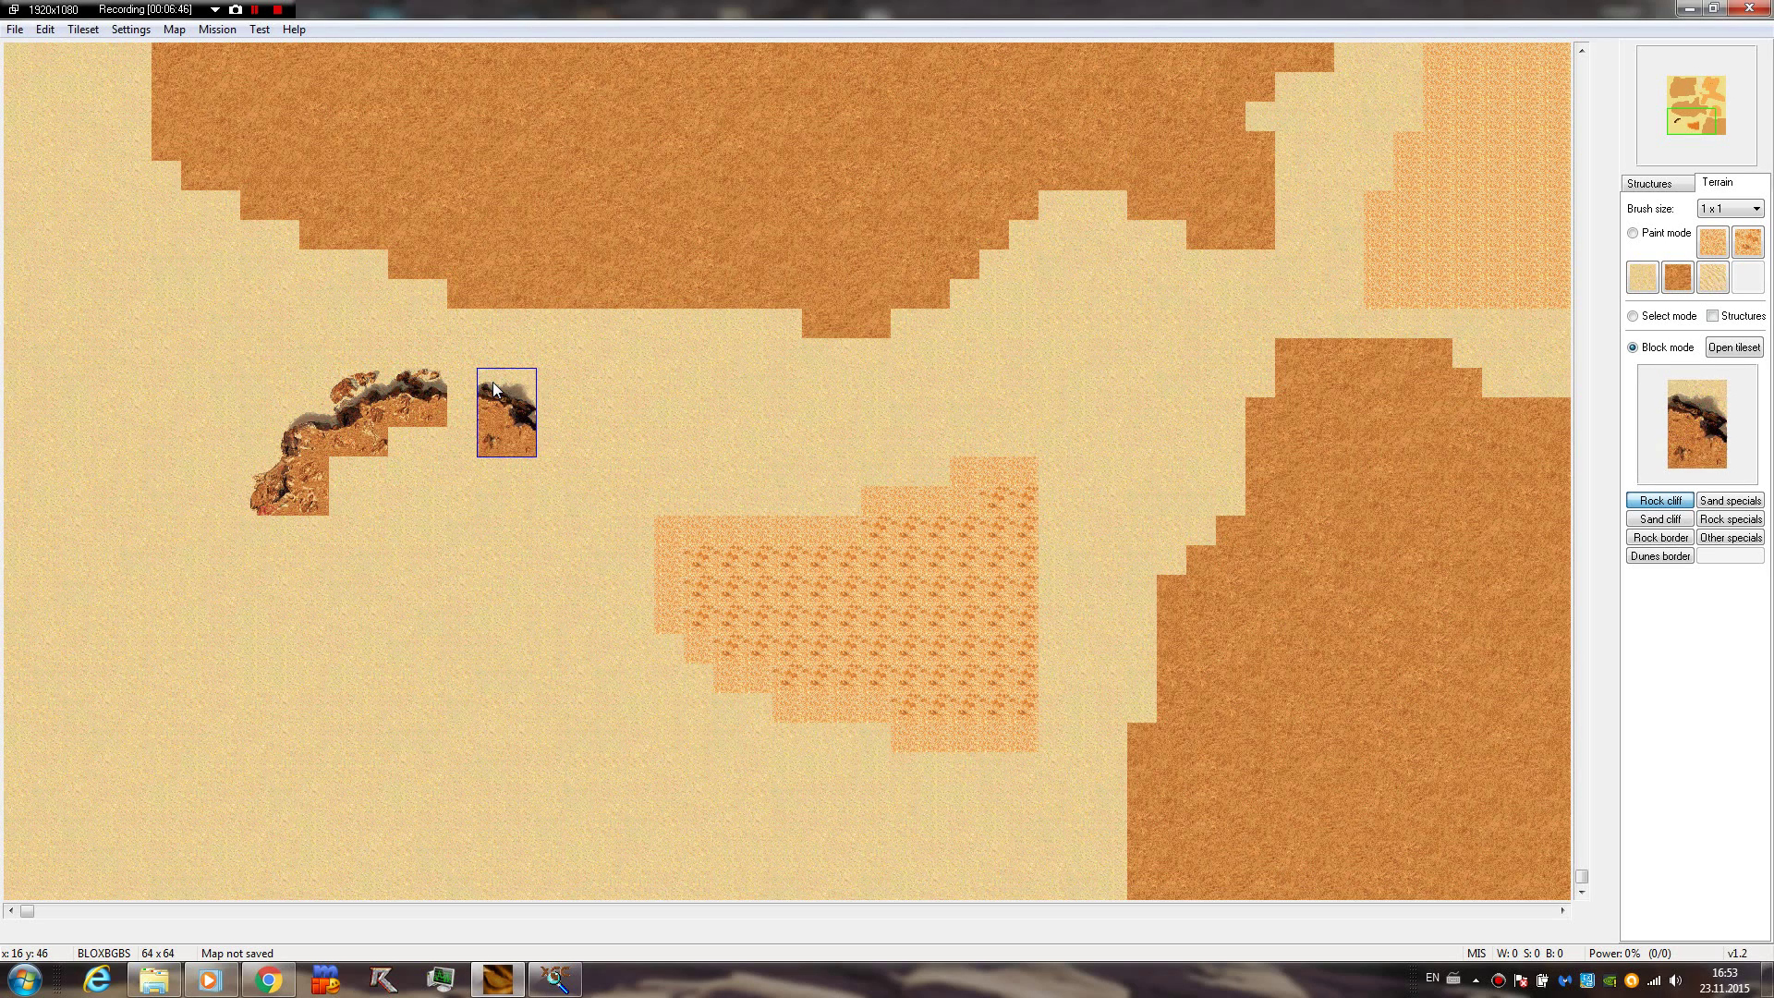
{"action": "left_click", "coordinate": [465, 388]}
Cap the arch's right end with a square cliff piece and reopen the rock cliff presets
{"action": "key", "text": "6"}
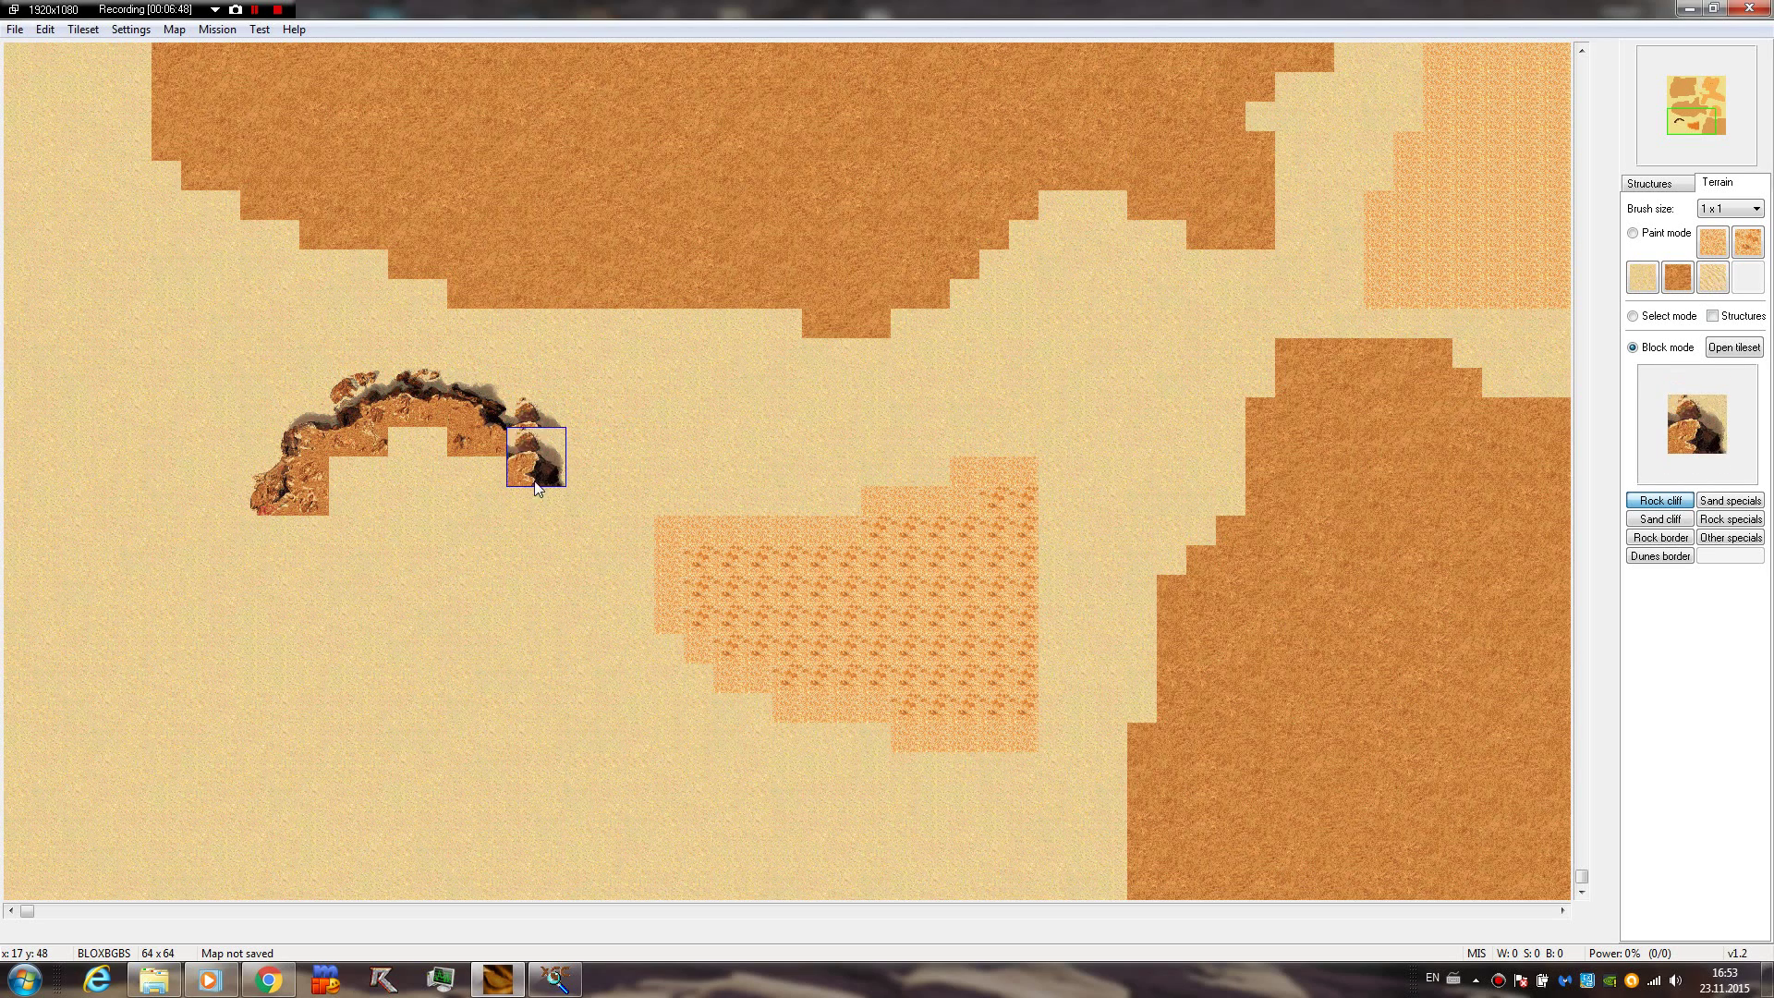
{"action": "key", "text": "7"}
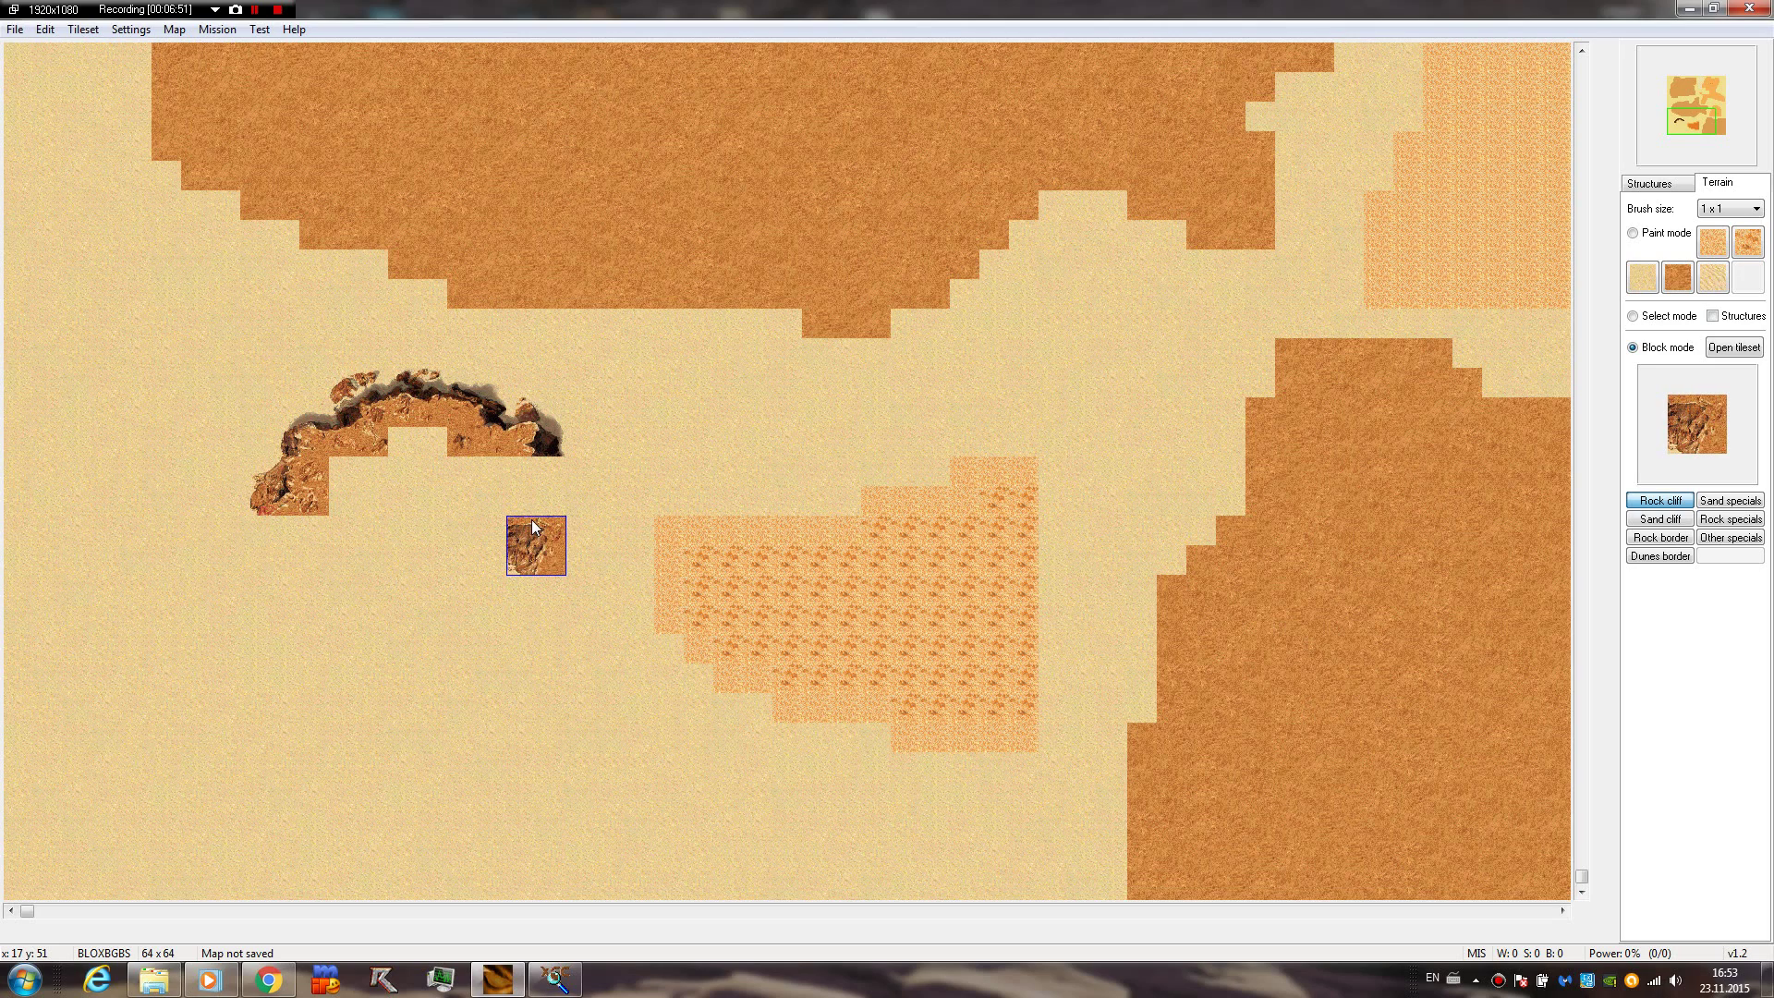
{"action": "key", "text": "8"}
{"action": "key", "text": "9"}
{"action": "key", "text": "0"}
{"action": "key", "text": "q"}
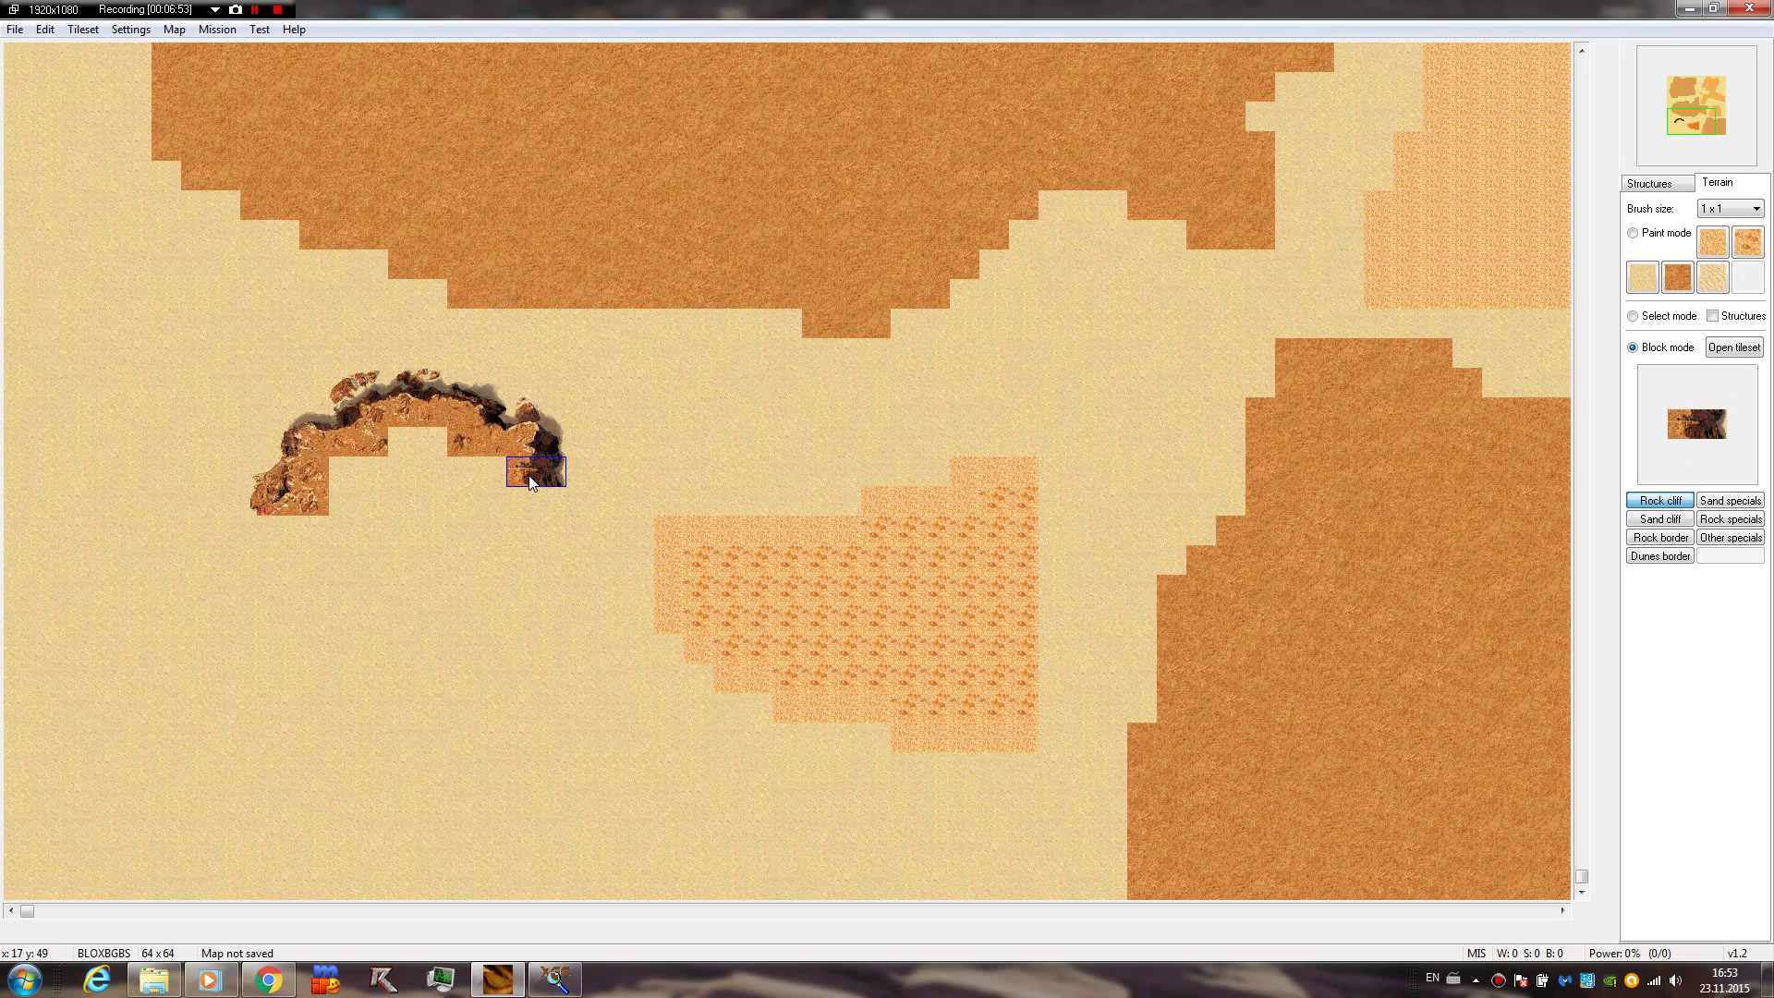
{"action": "key", "text": "w"}
{"action": "left_click", "coordinate": [529, 479]}
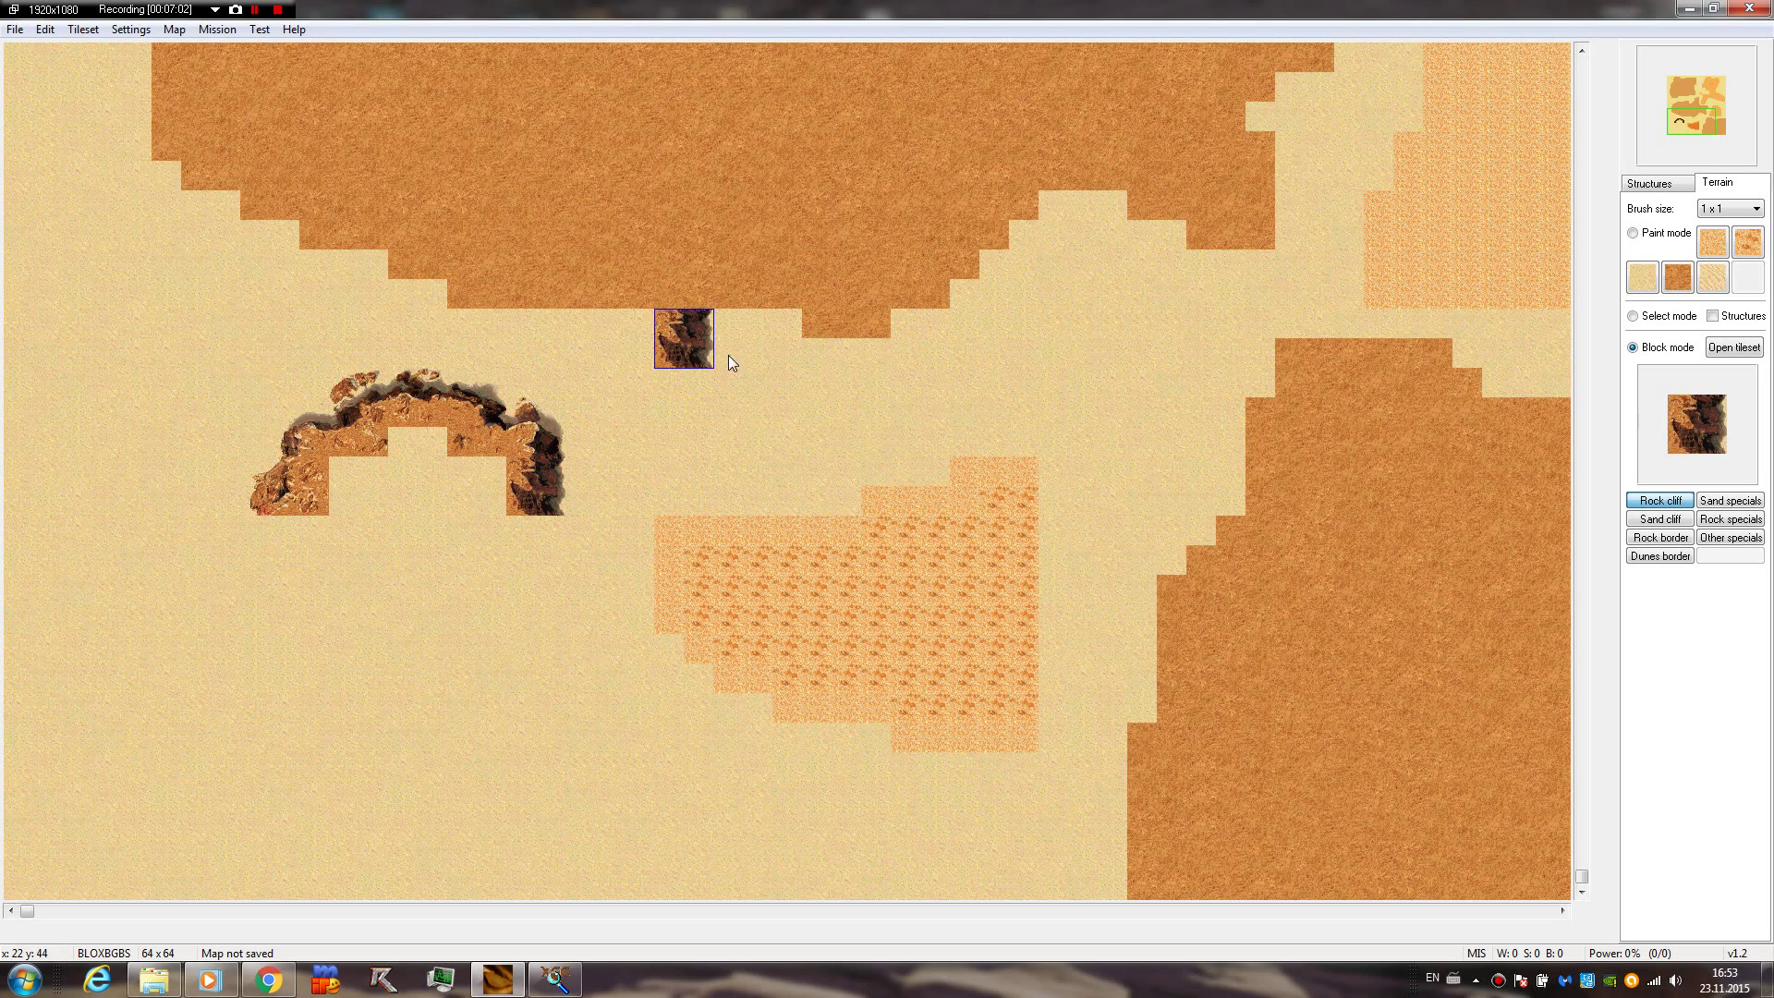
{"action": "left_click", "coordinate": [1684, 439]}
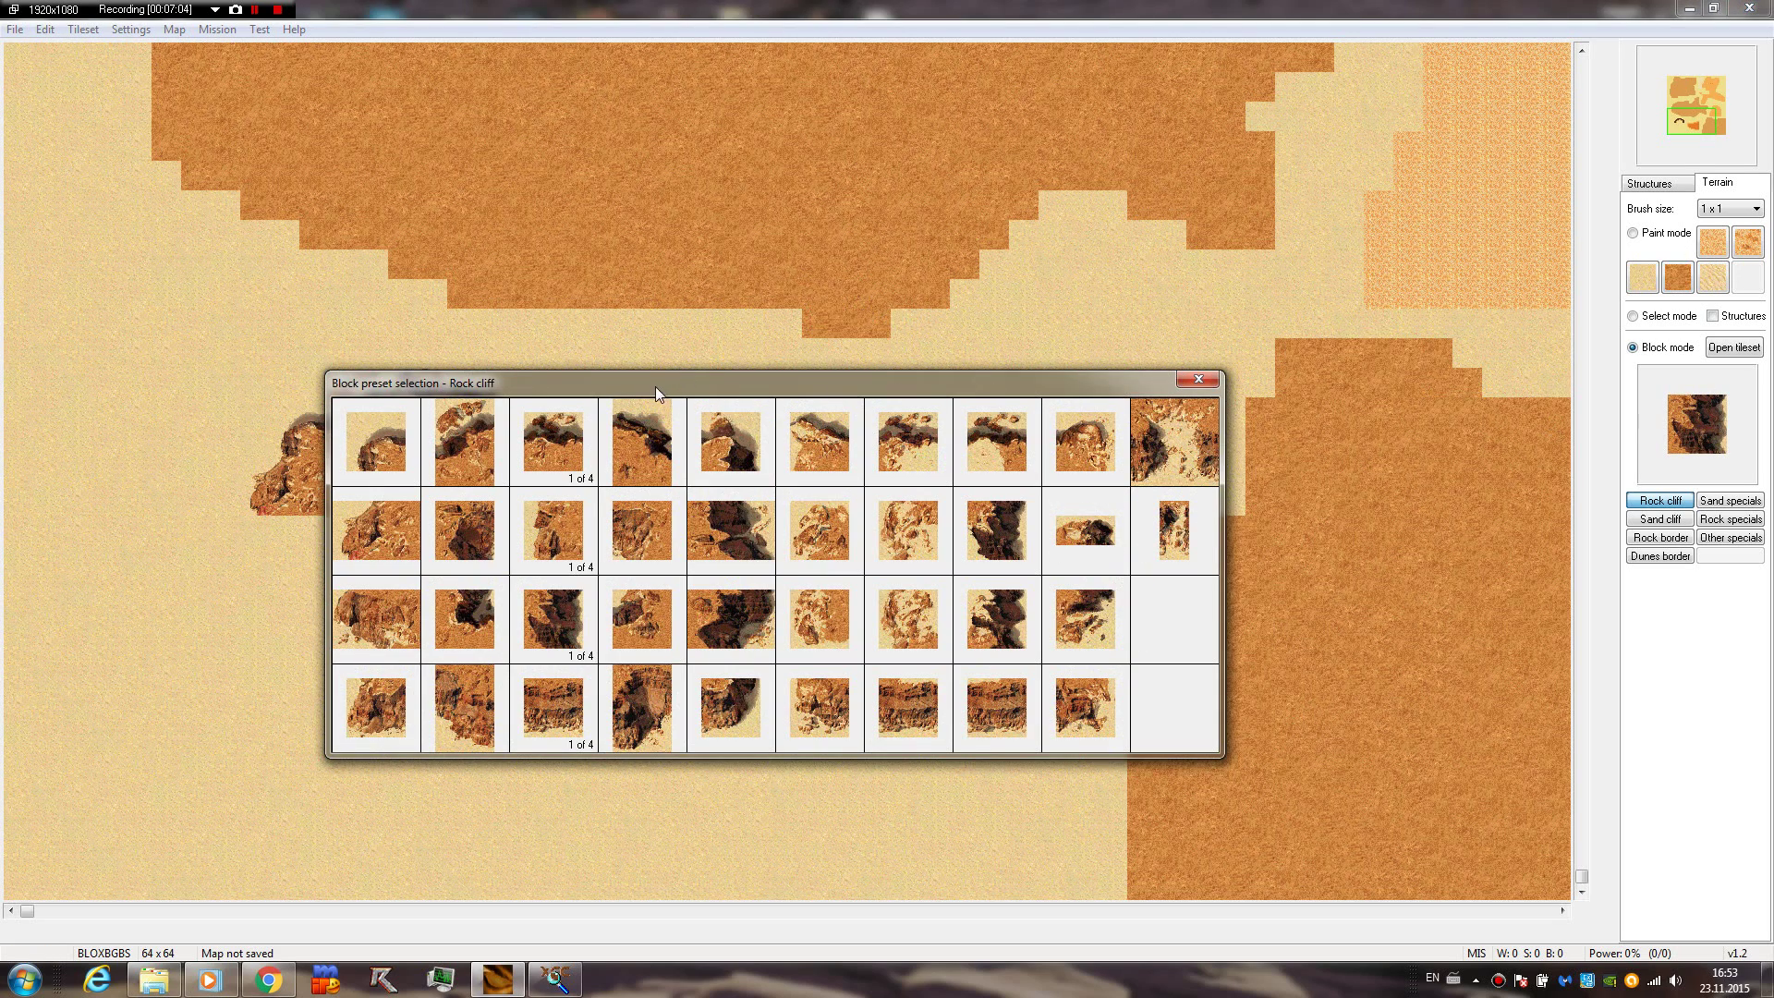
Stamp a rock cliff preset at the arch's lower-right end
{"action": "left_click_drag", "start_coordinate": [656, 386], "coordinate": [974, 192]}
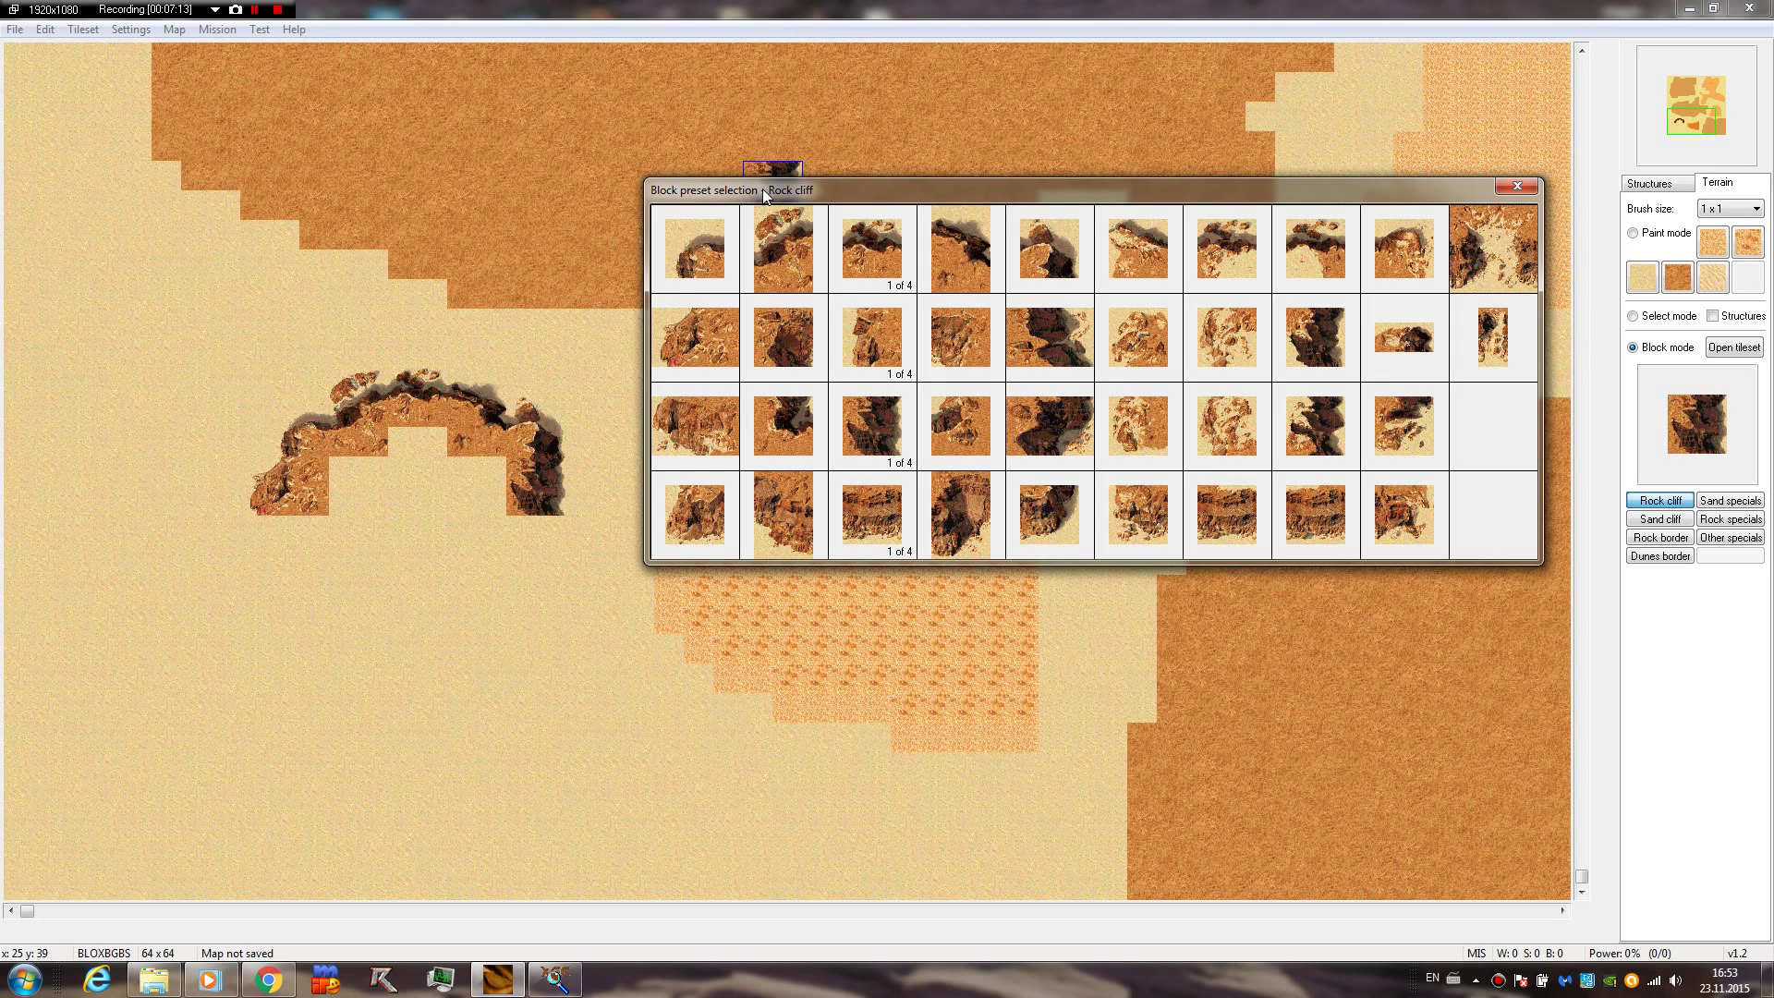
{"action": "left_click_drag", "start_coordinate": [763, 189], "coordinate": [668, 219]}
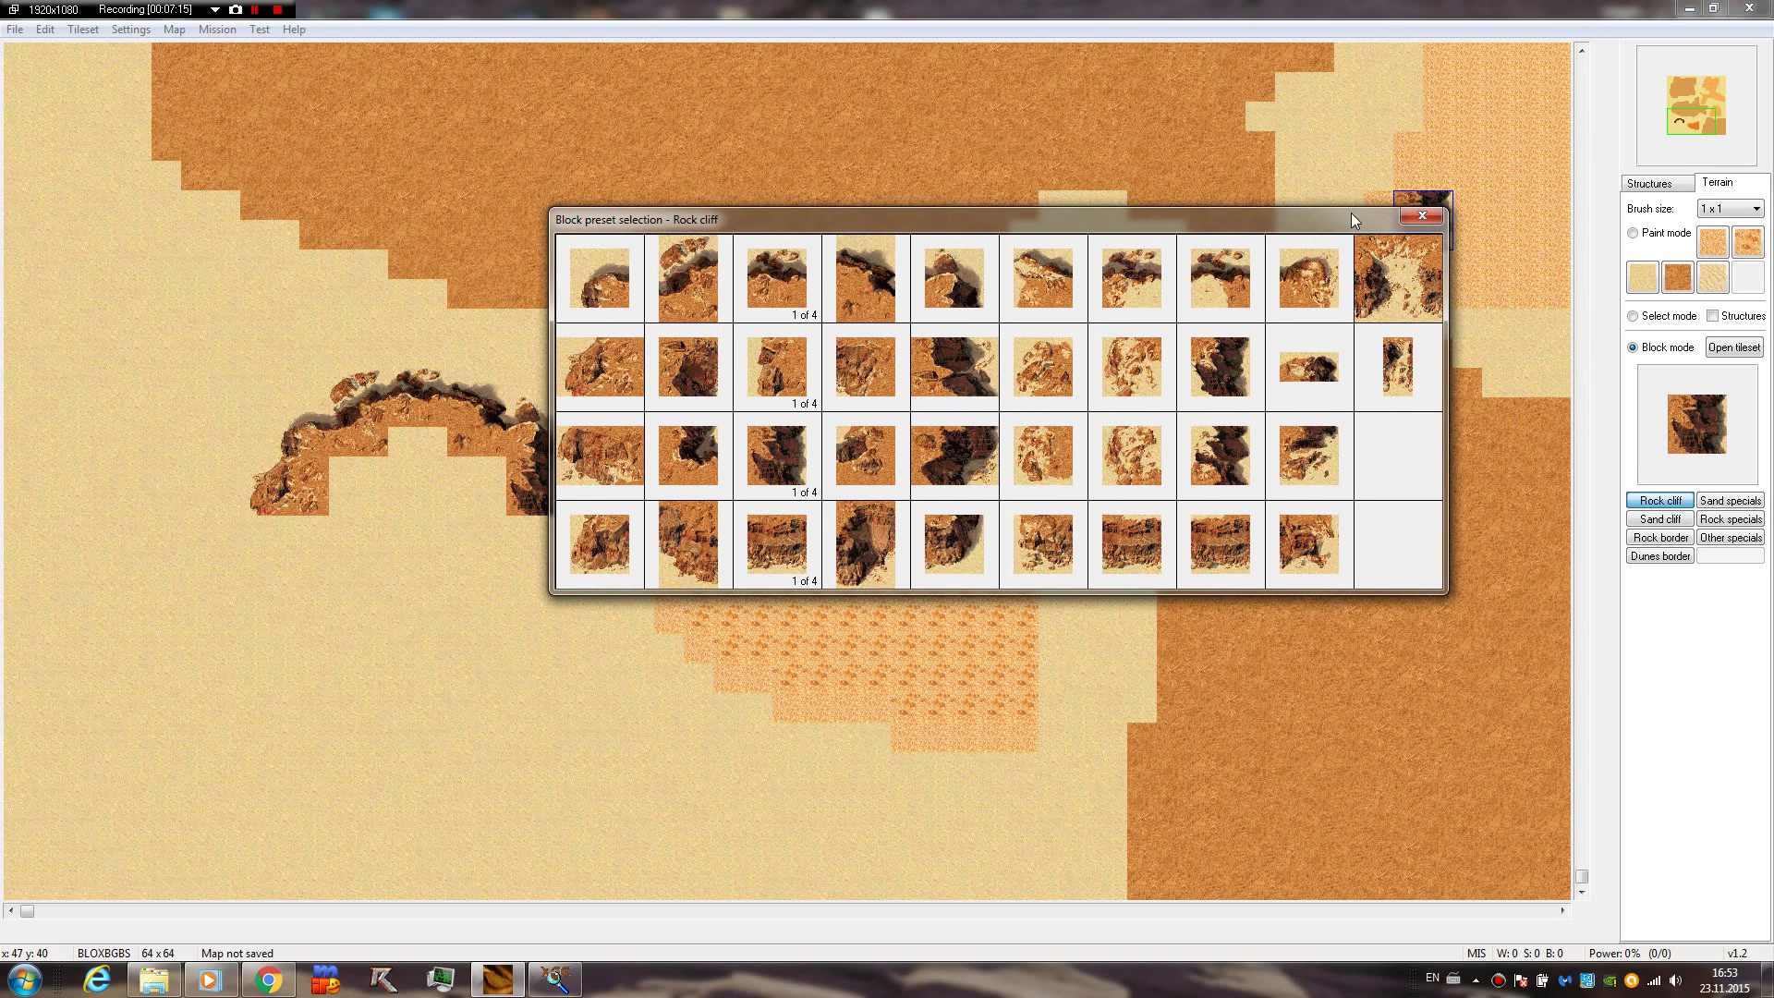
{"action": "left_click_drag", "start_coordinate": [1351, 219], "coordinate": [1225, 229]}
{"action": "left_click", "coordinate": [815, 449]}
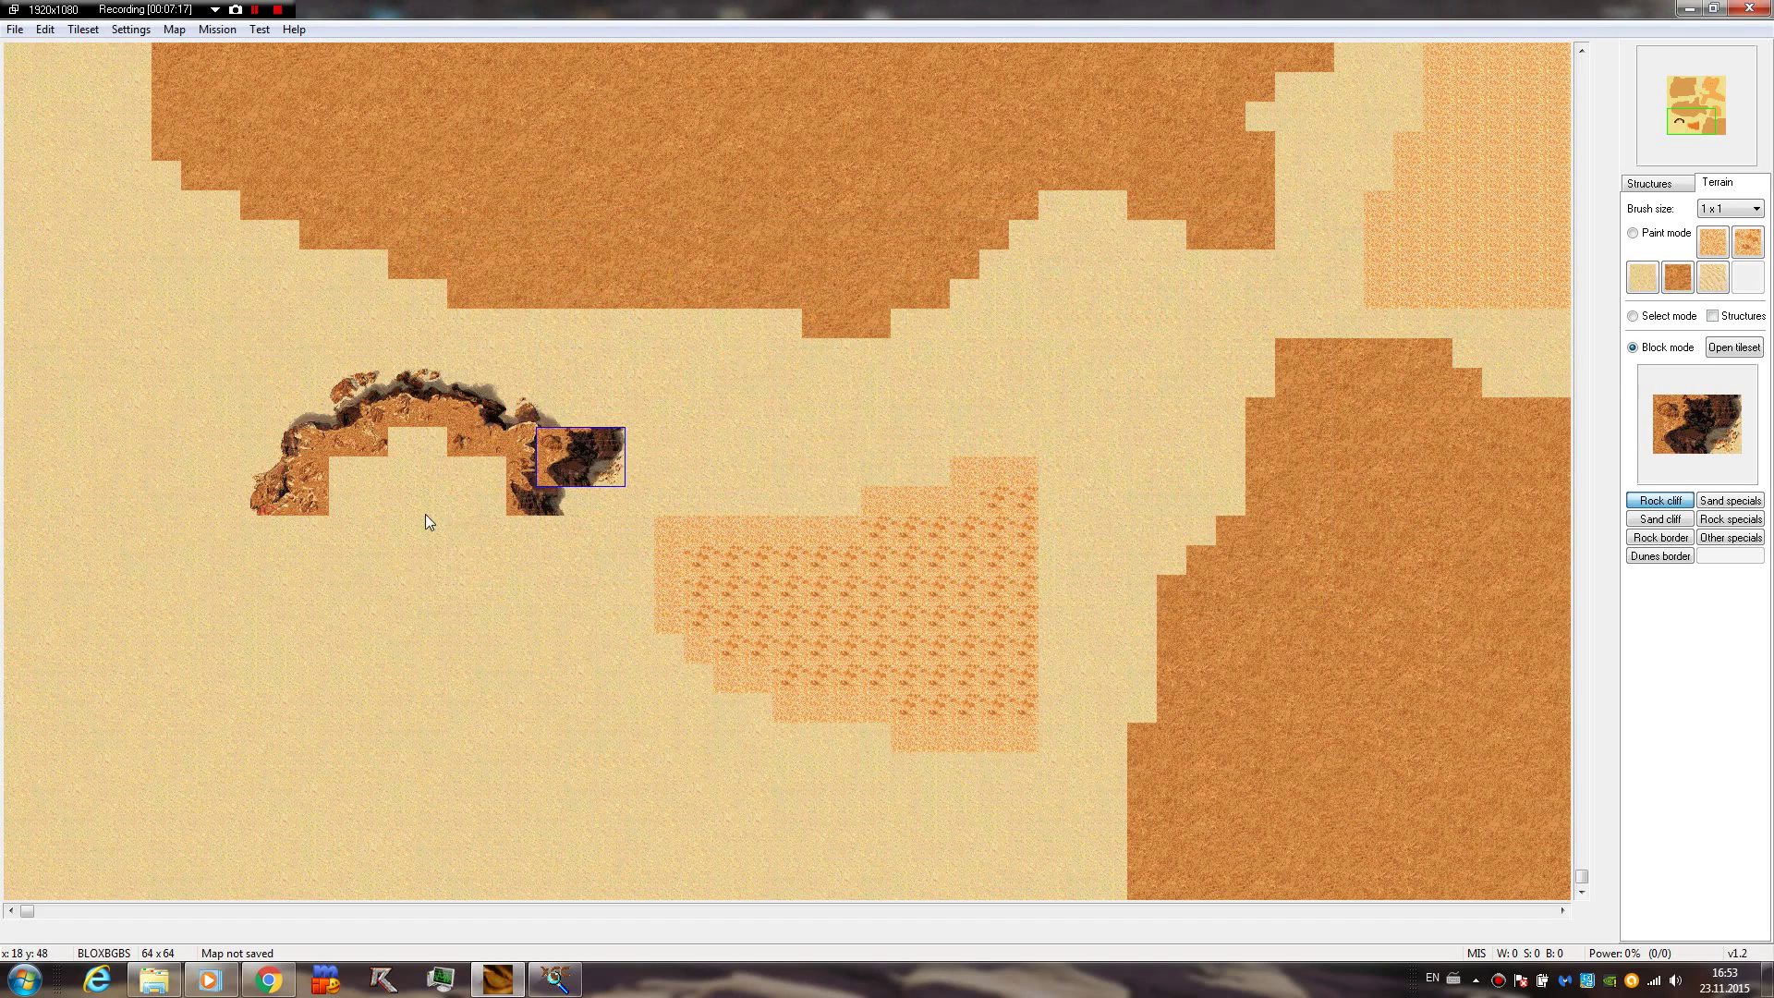
{"action": "left_click", "coordinate": [522, 546]}
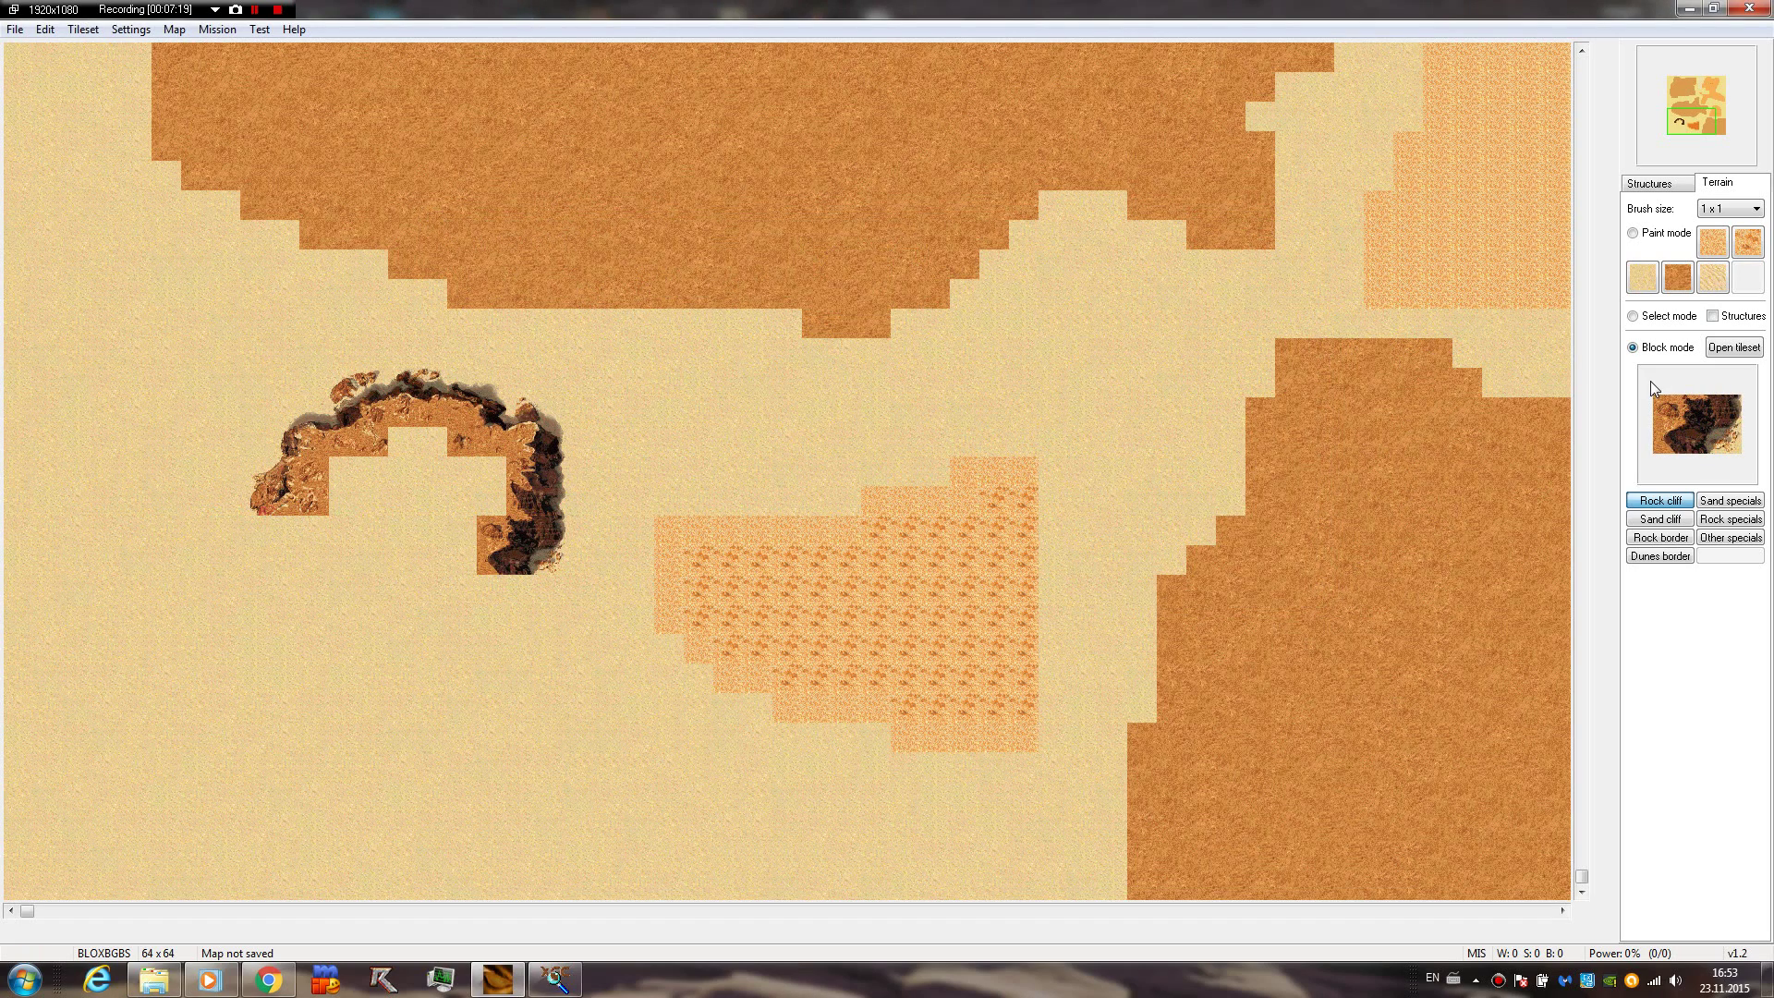
Start a sand cliff in the lower left, stamping three pieces running downward
{"action": "left_click", "coordinate": [1684, 436]}
{"action": "left_click", "coordinate": [1297, 225]}
{"action": "left_click", "coordinate": [1661, 520]}
{"action": "left_click", "coordinate": [1691, 414]}
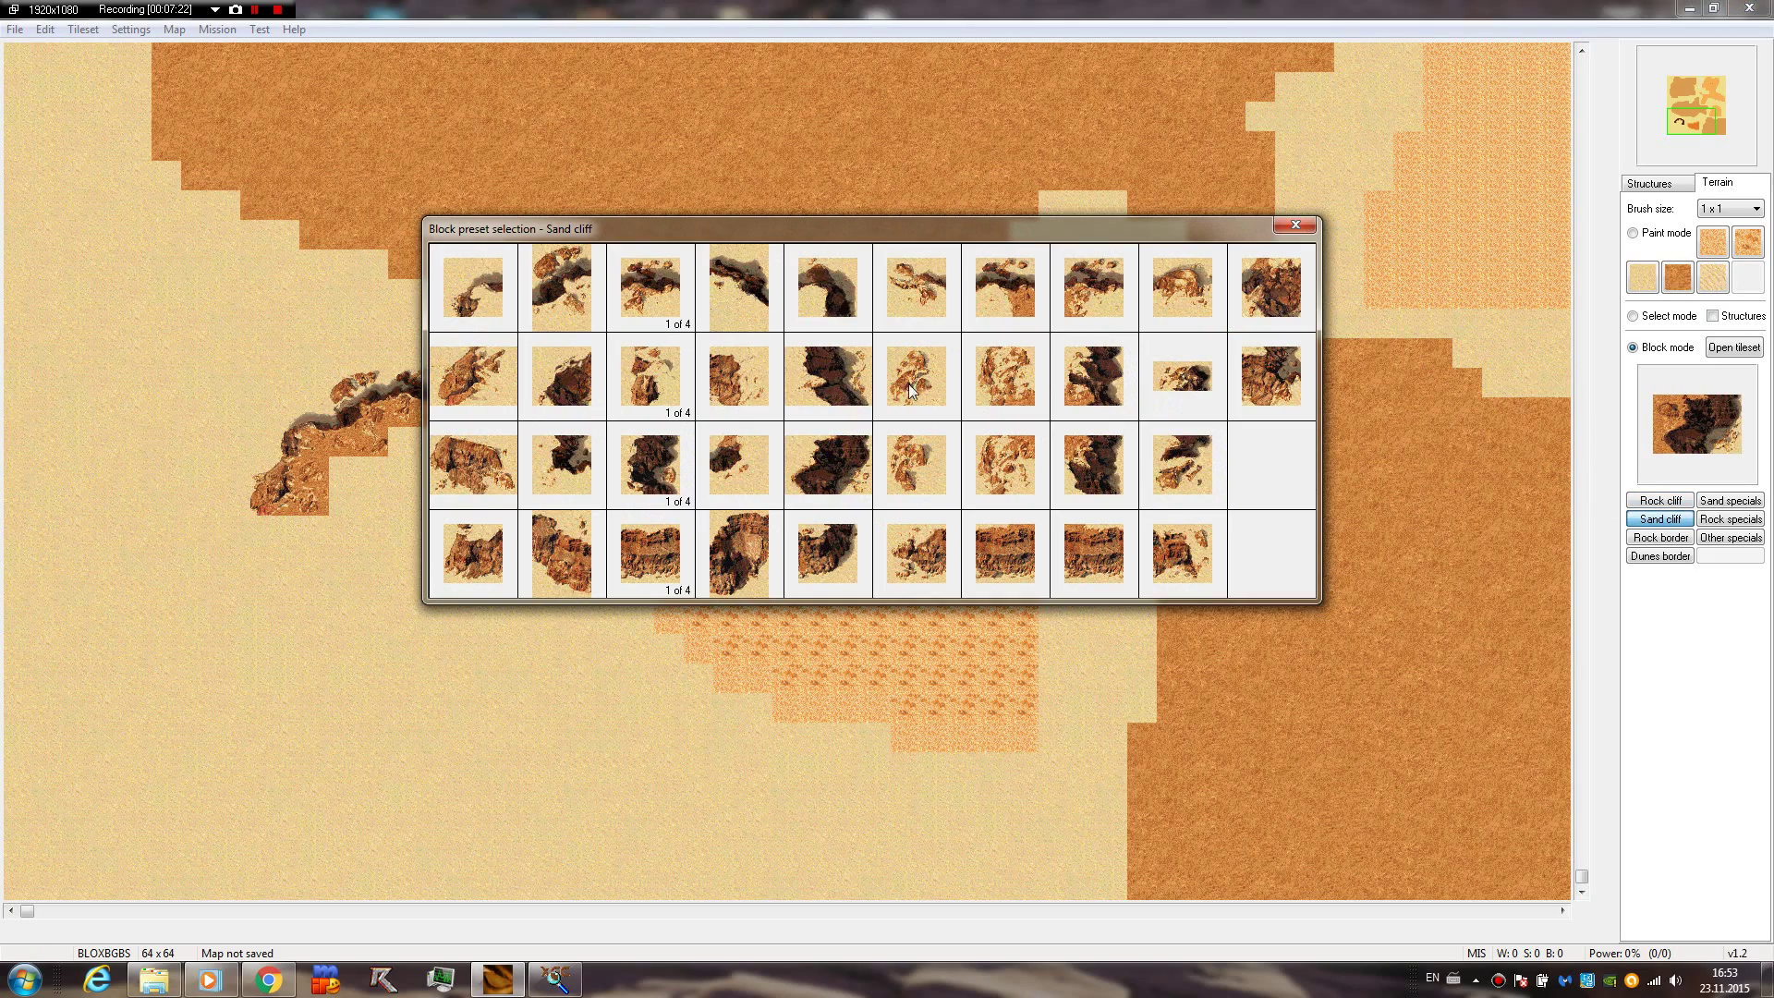
{"action": "left_click", "coordinate": [821, 380]}
{"action": "left_click", "coordinate": [381, 666]}
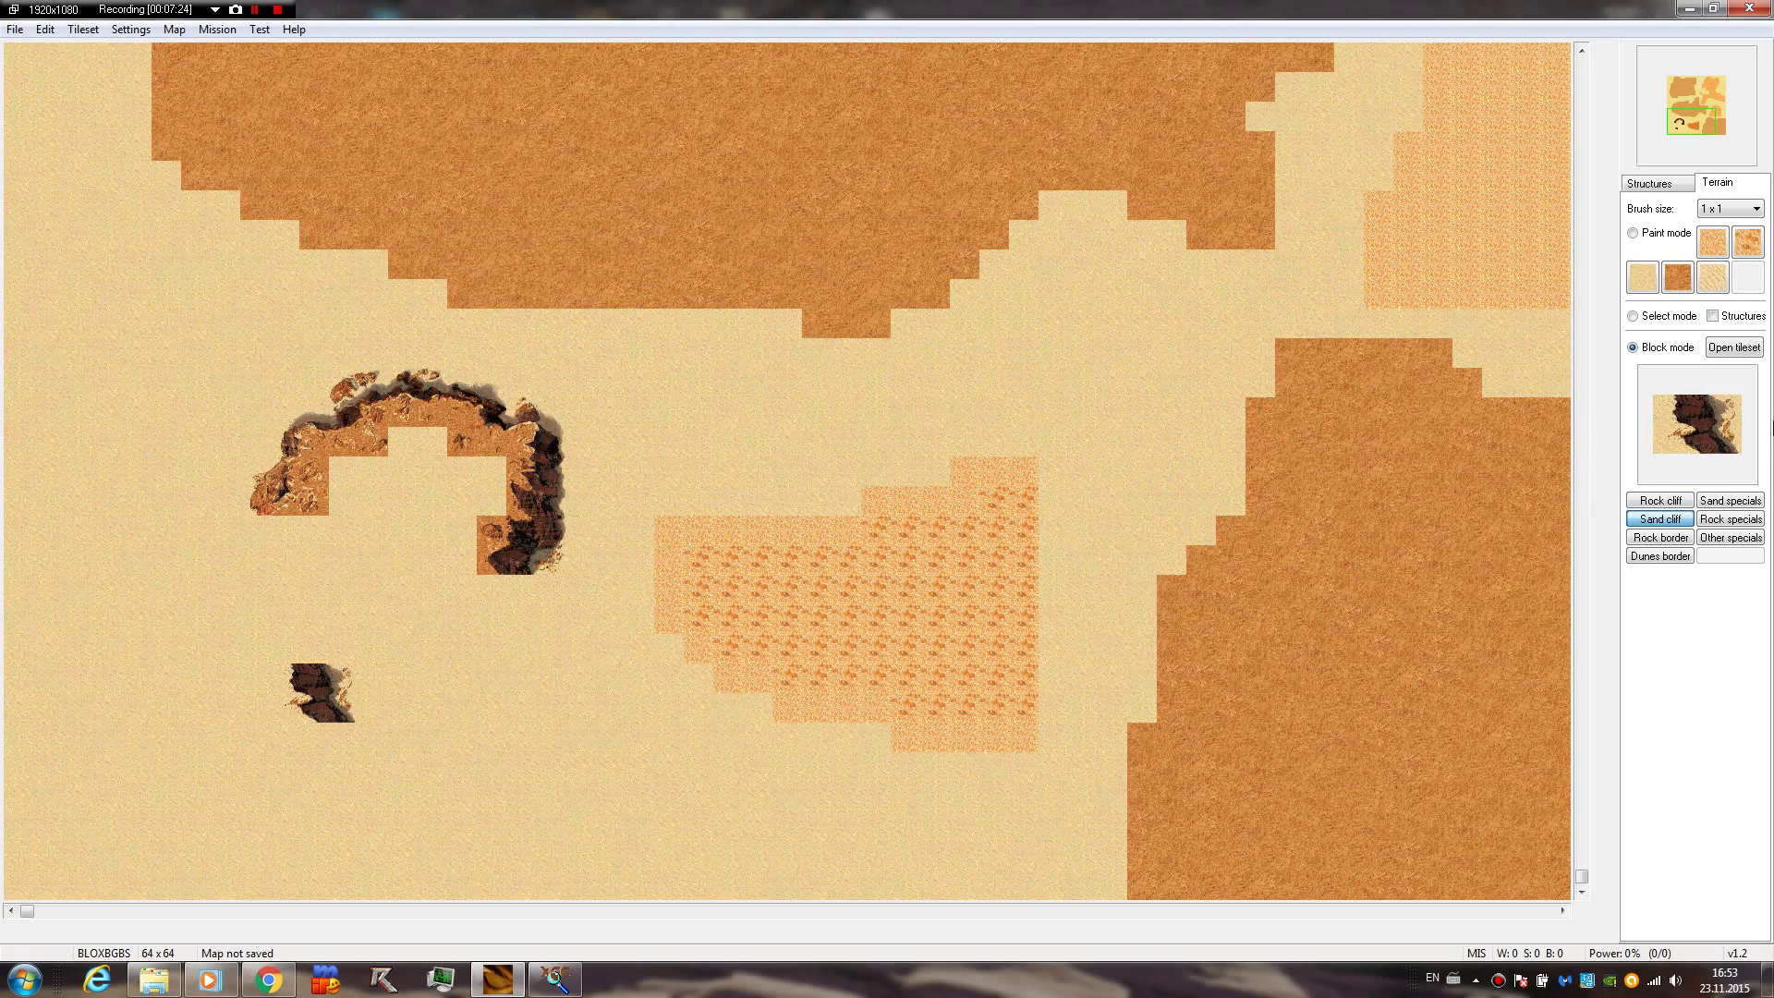
{"action": "left_click", "coordinate": [320, 737]}
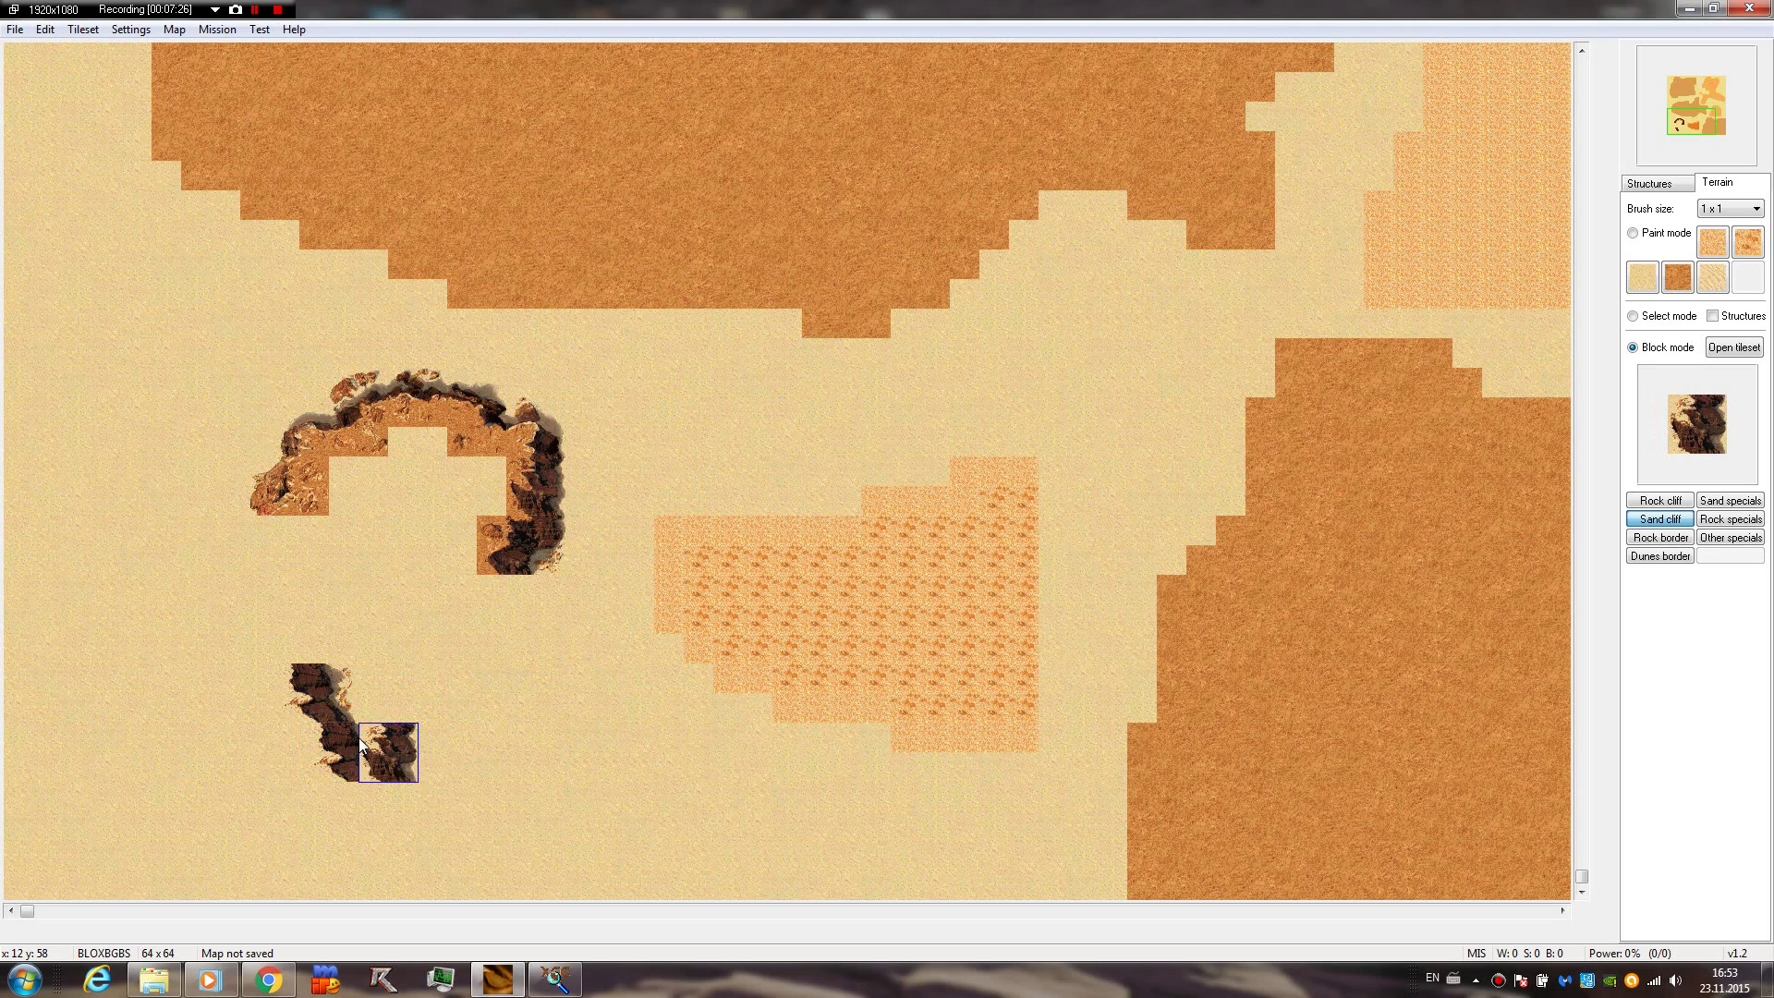
{"action": "left_click", "coordinate": [347, 827]}
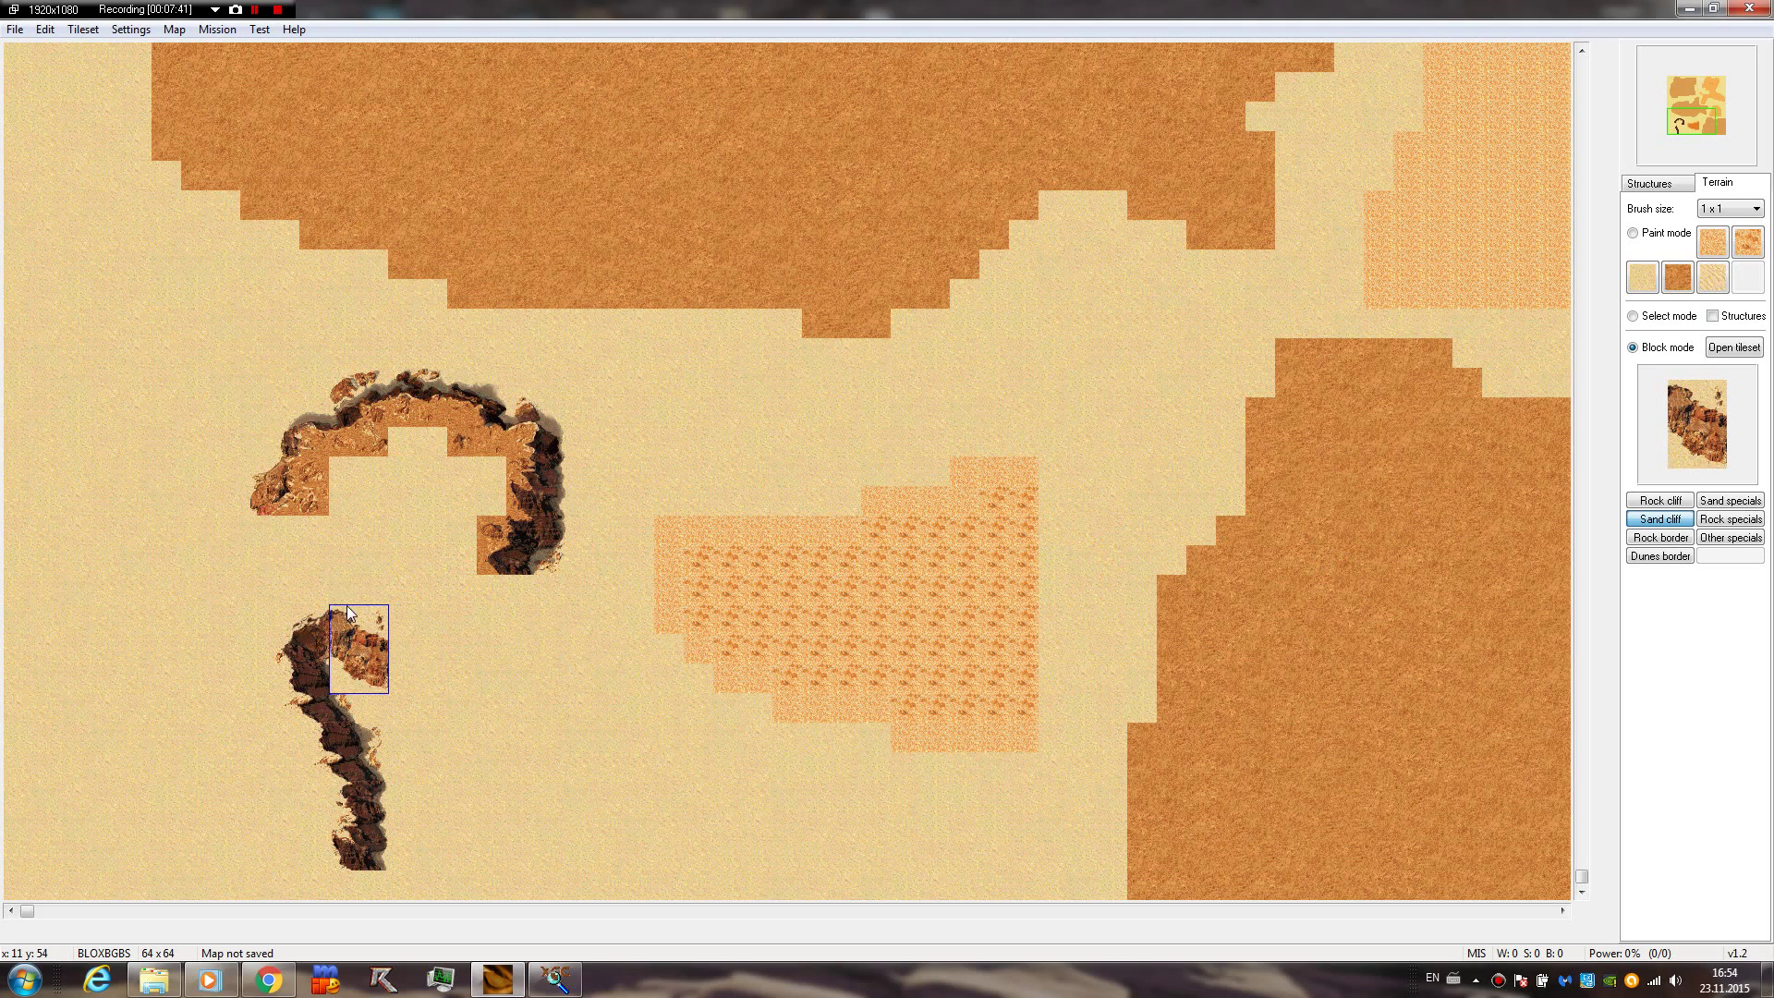
Add two sand cliff pieces at the cliff's top, curving up and to the right
{"action": "left_click", "coordinate": [346, 614]}
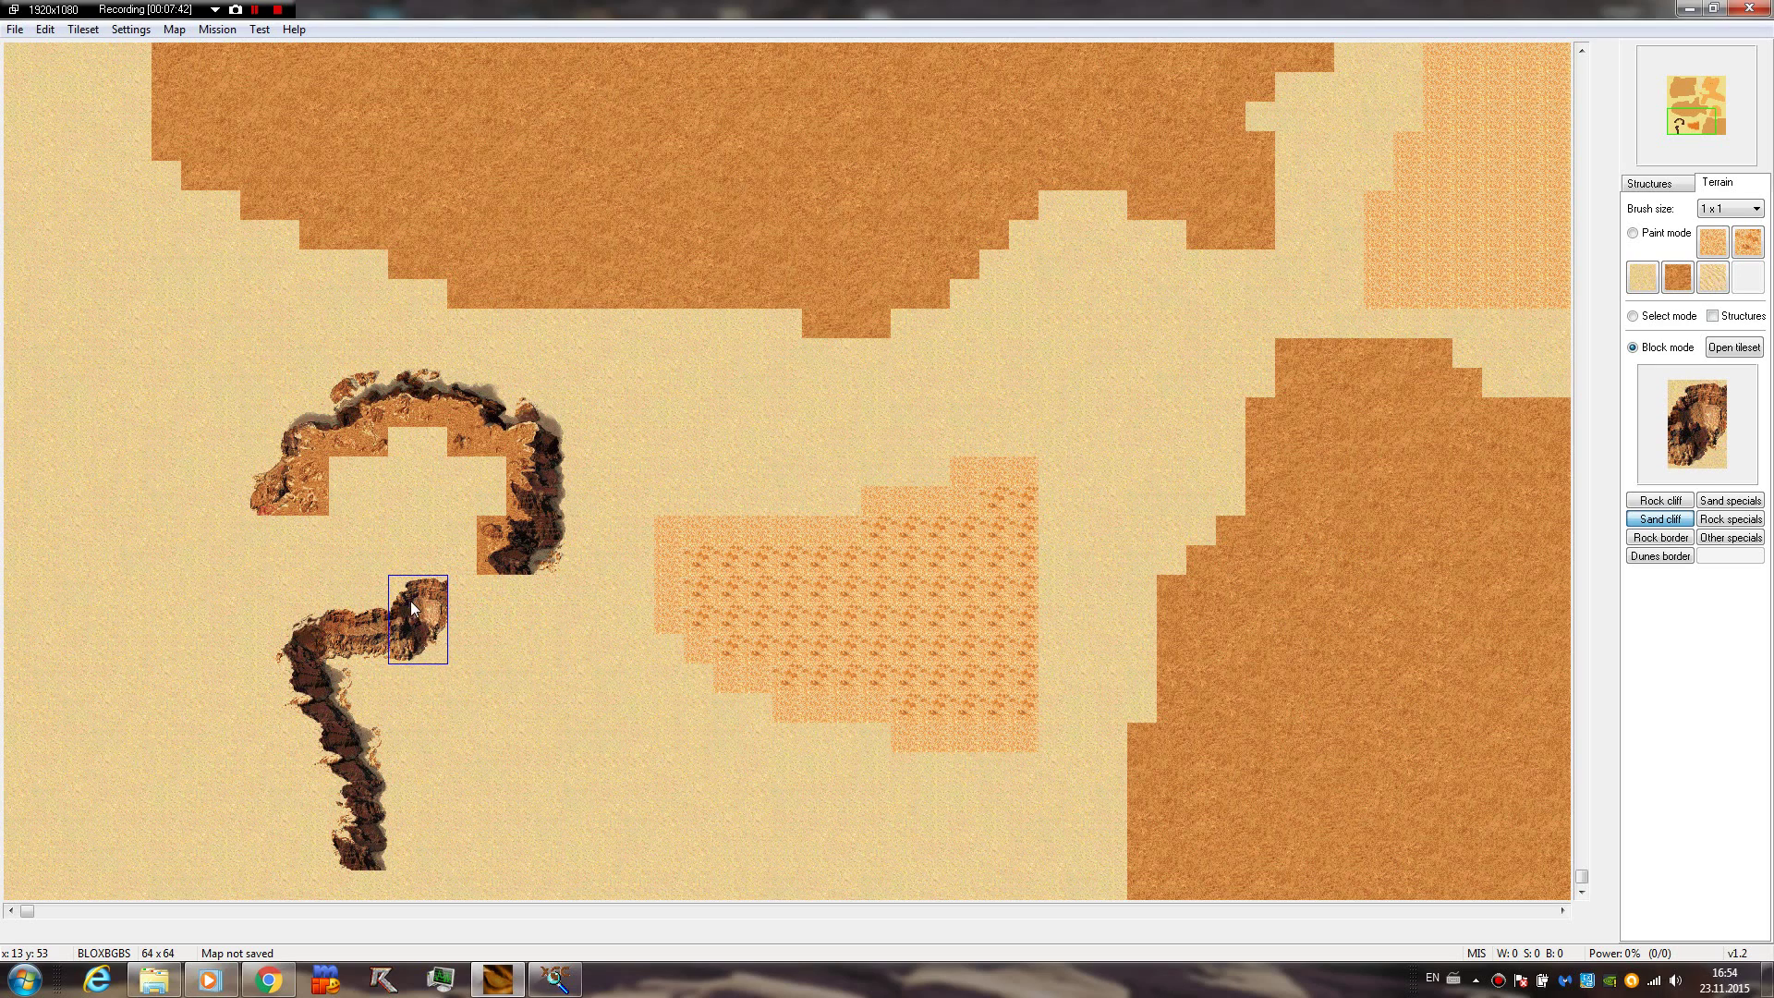
{"action": "left_click", "coordinate": [411, 601]}
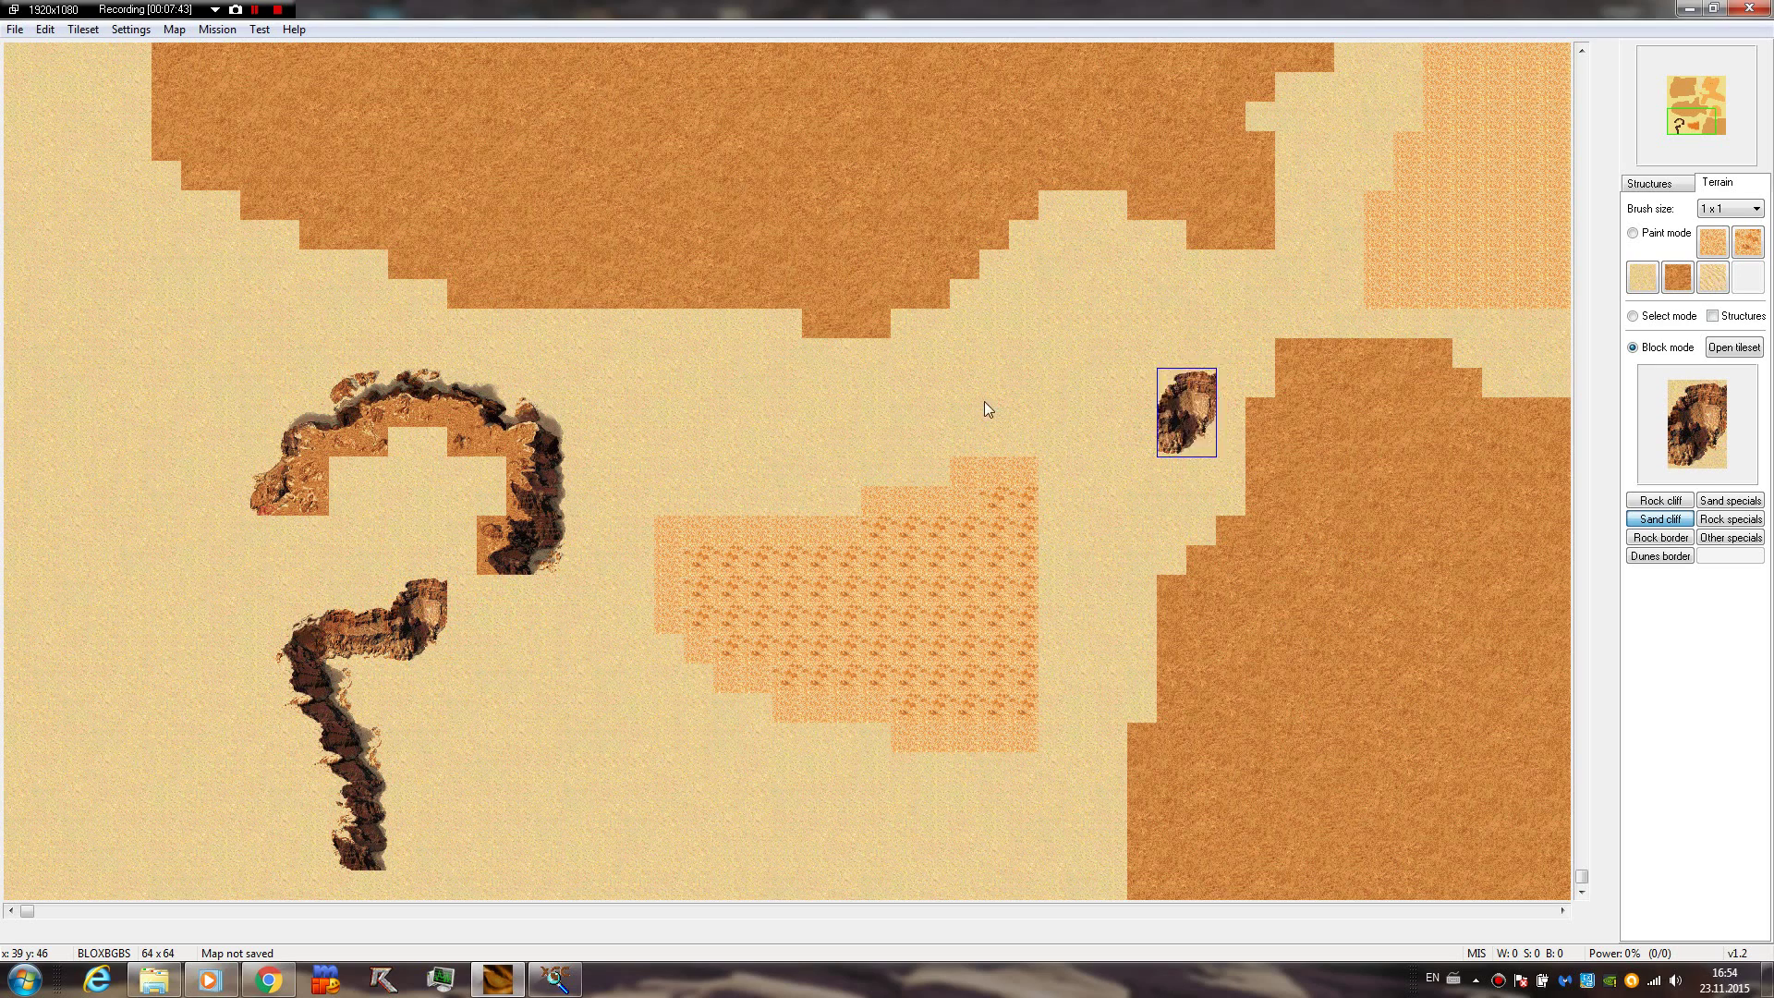
{"action": "left_click", "coordinate": [1720, 523]}
Stamp a wide Rock specials outcrop onto the upper rock plateau
{"action": "left_click", "coordinate": [1683, 410]}
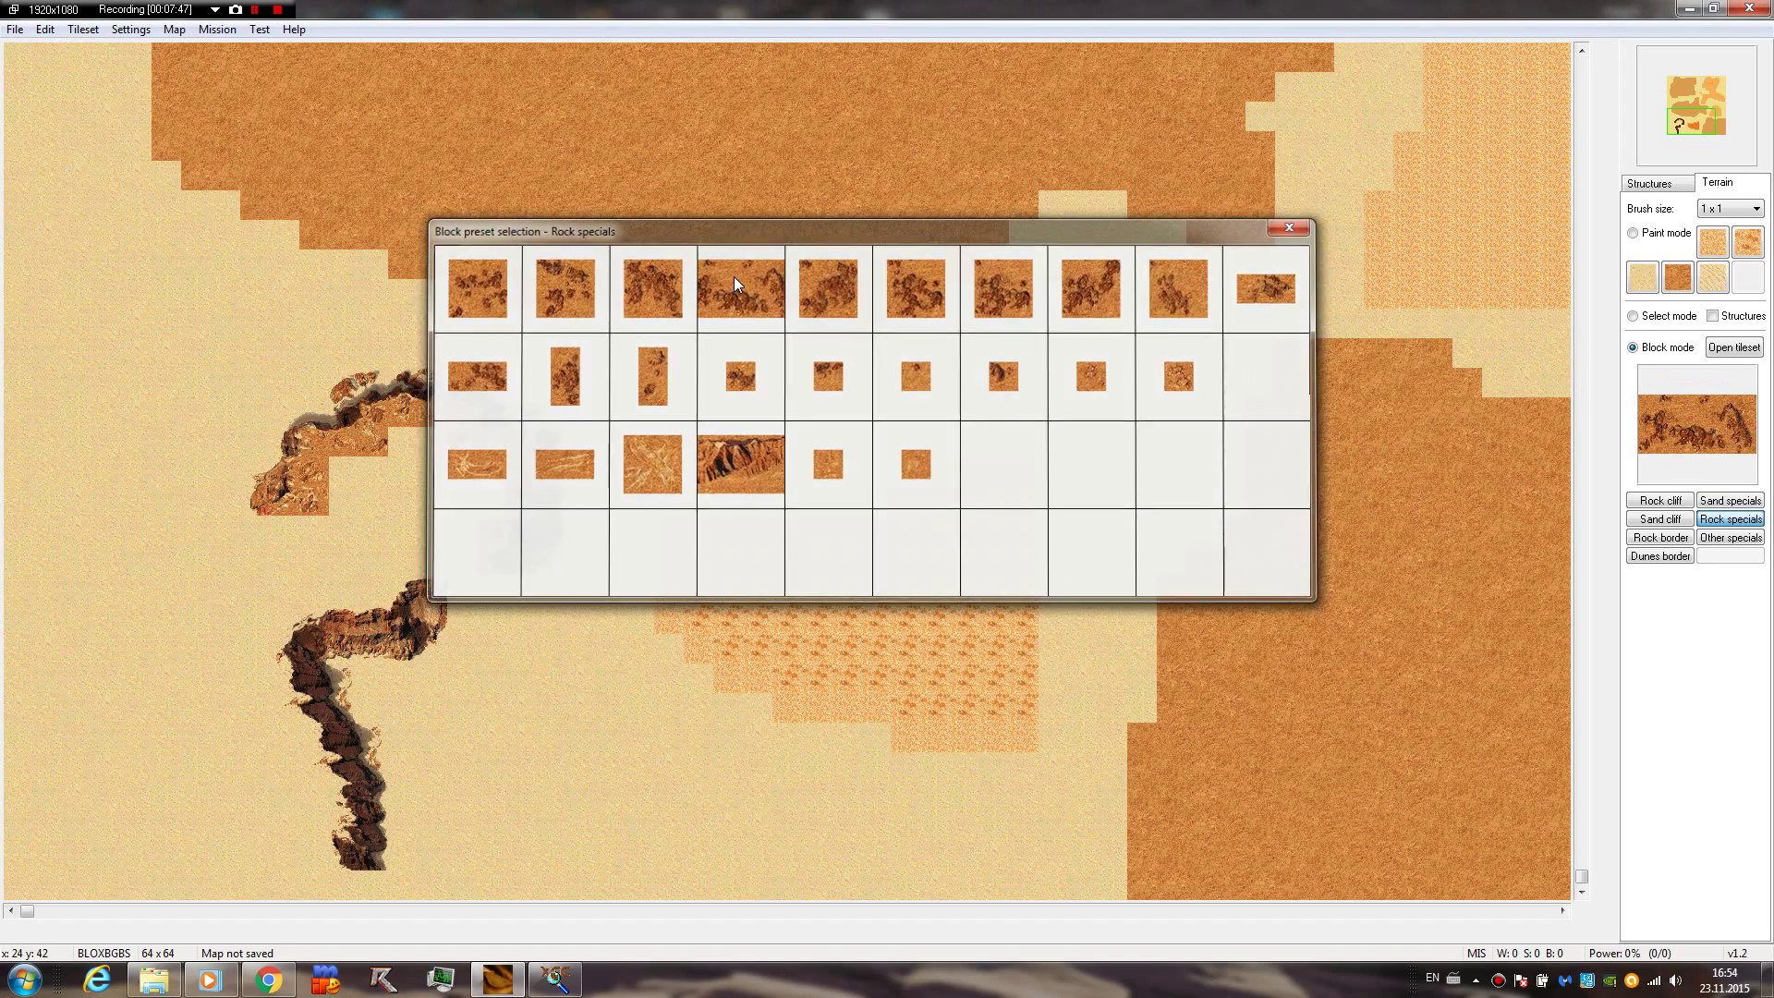
{"action": "left_click", "coordinate": [734, 275]}
{"action": "left_click", "coordinate": [740, 159]}
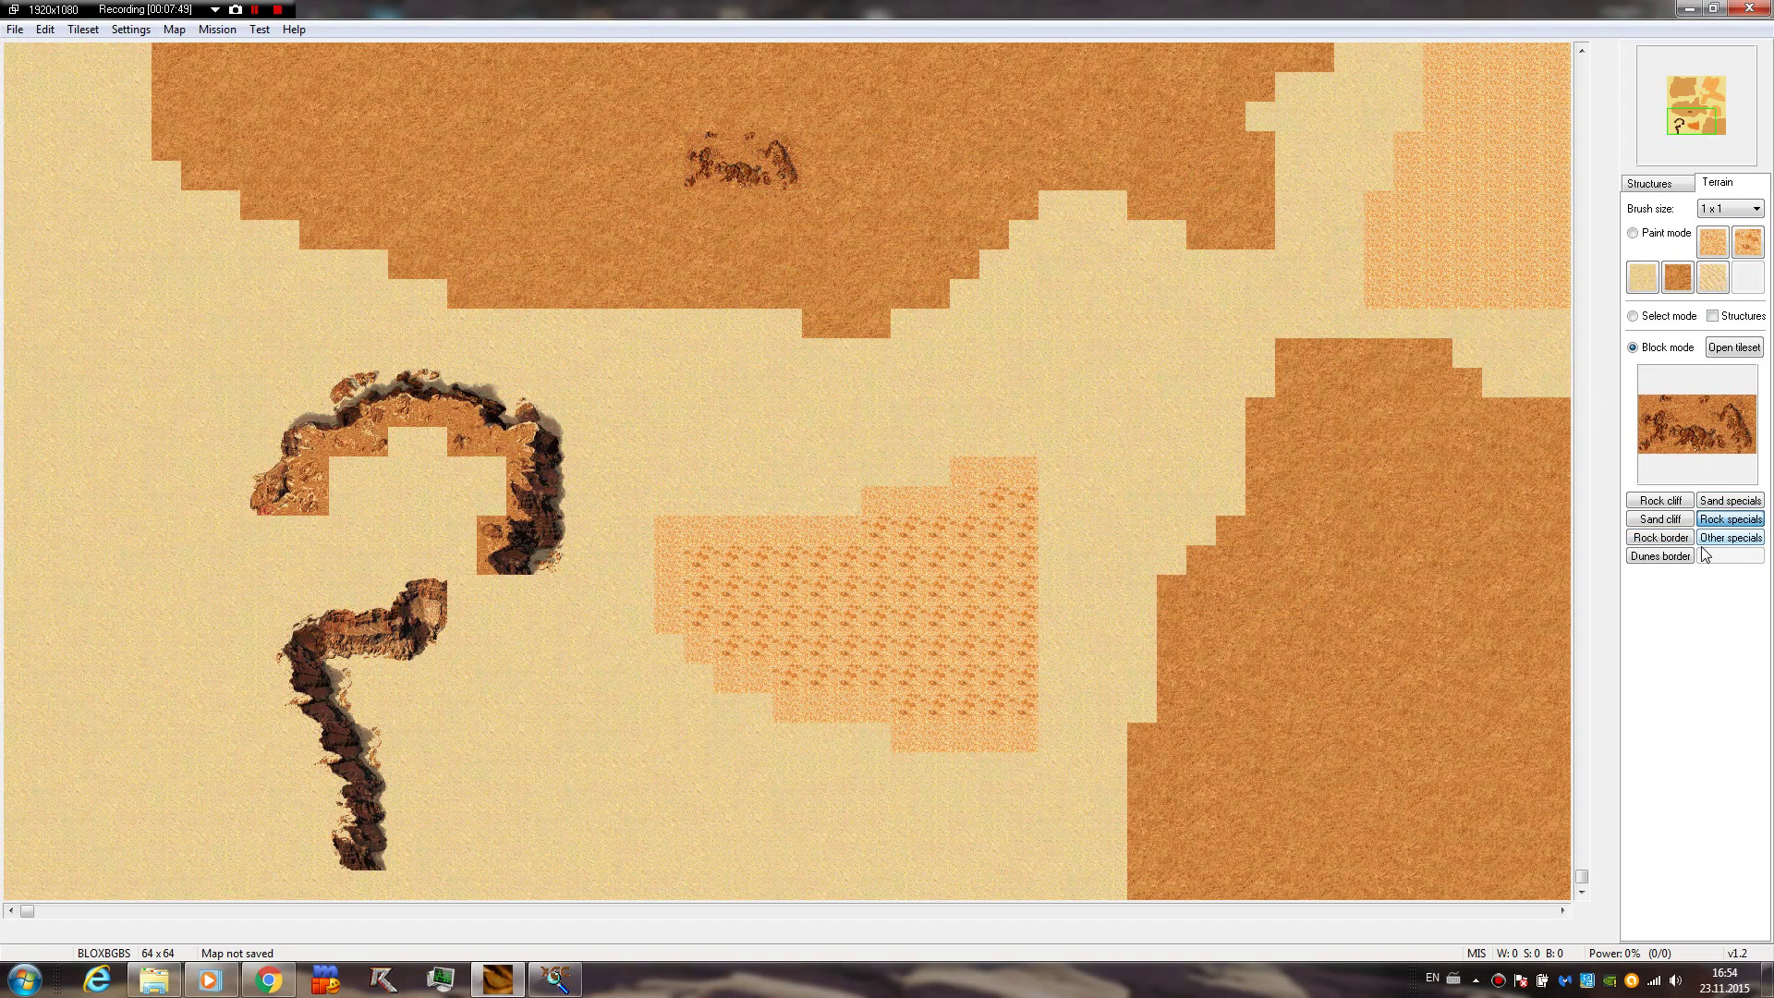
{"action": "left_click", "coordinate": [1661, 555]}
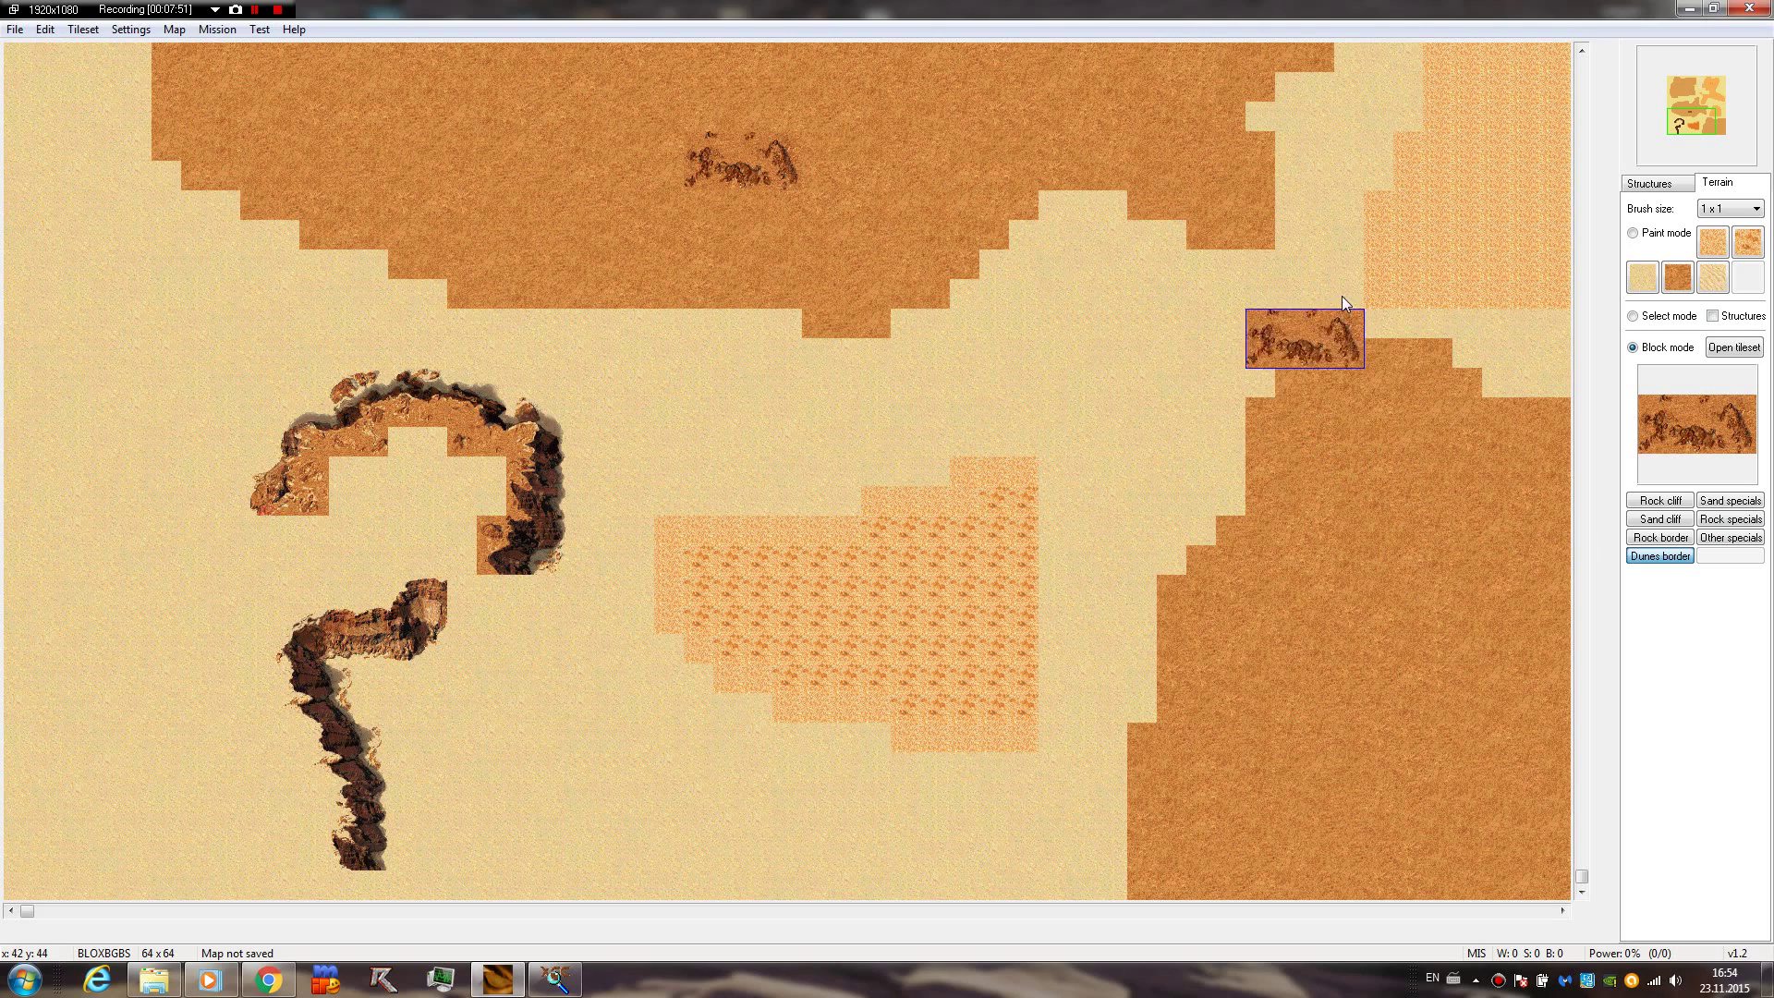
Move the view to the top of the map and copy a single rock tile as a block
{"action": "left_click", "coordinate": [1654, 317]}
{"action": "left_click", "coordinate": [1656, 316]}
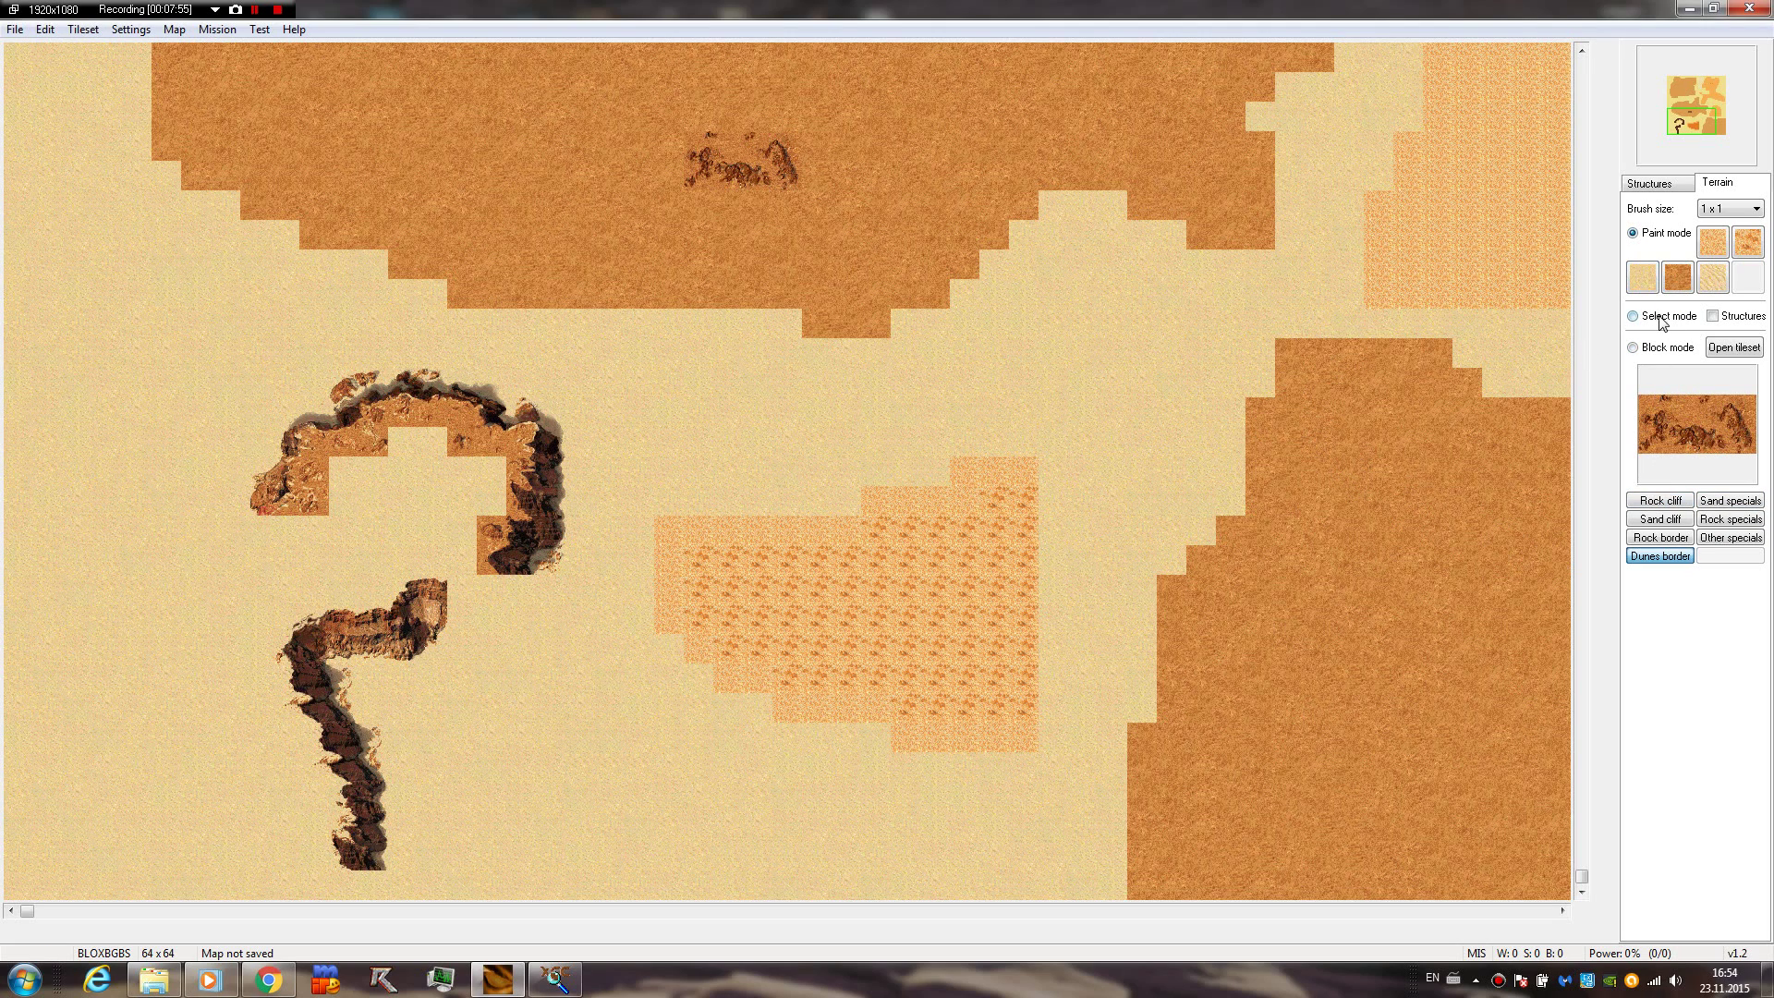
{"action": "left_click", "coordinate": [1652, 234]}
{"action": "left_click_drag", "start_coordinate": [1705, 130], "coordinate": [1675, 59]}
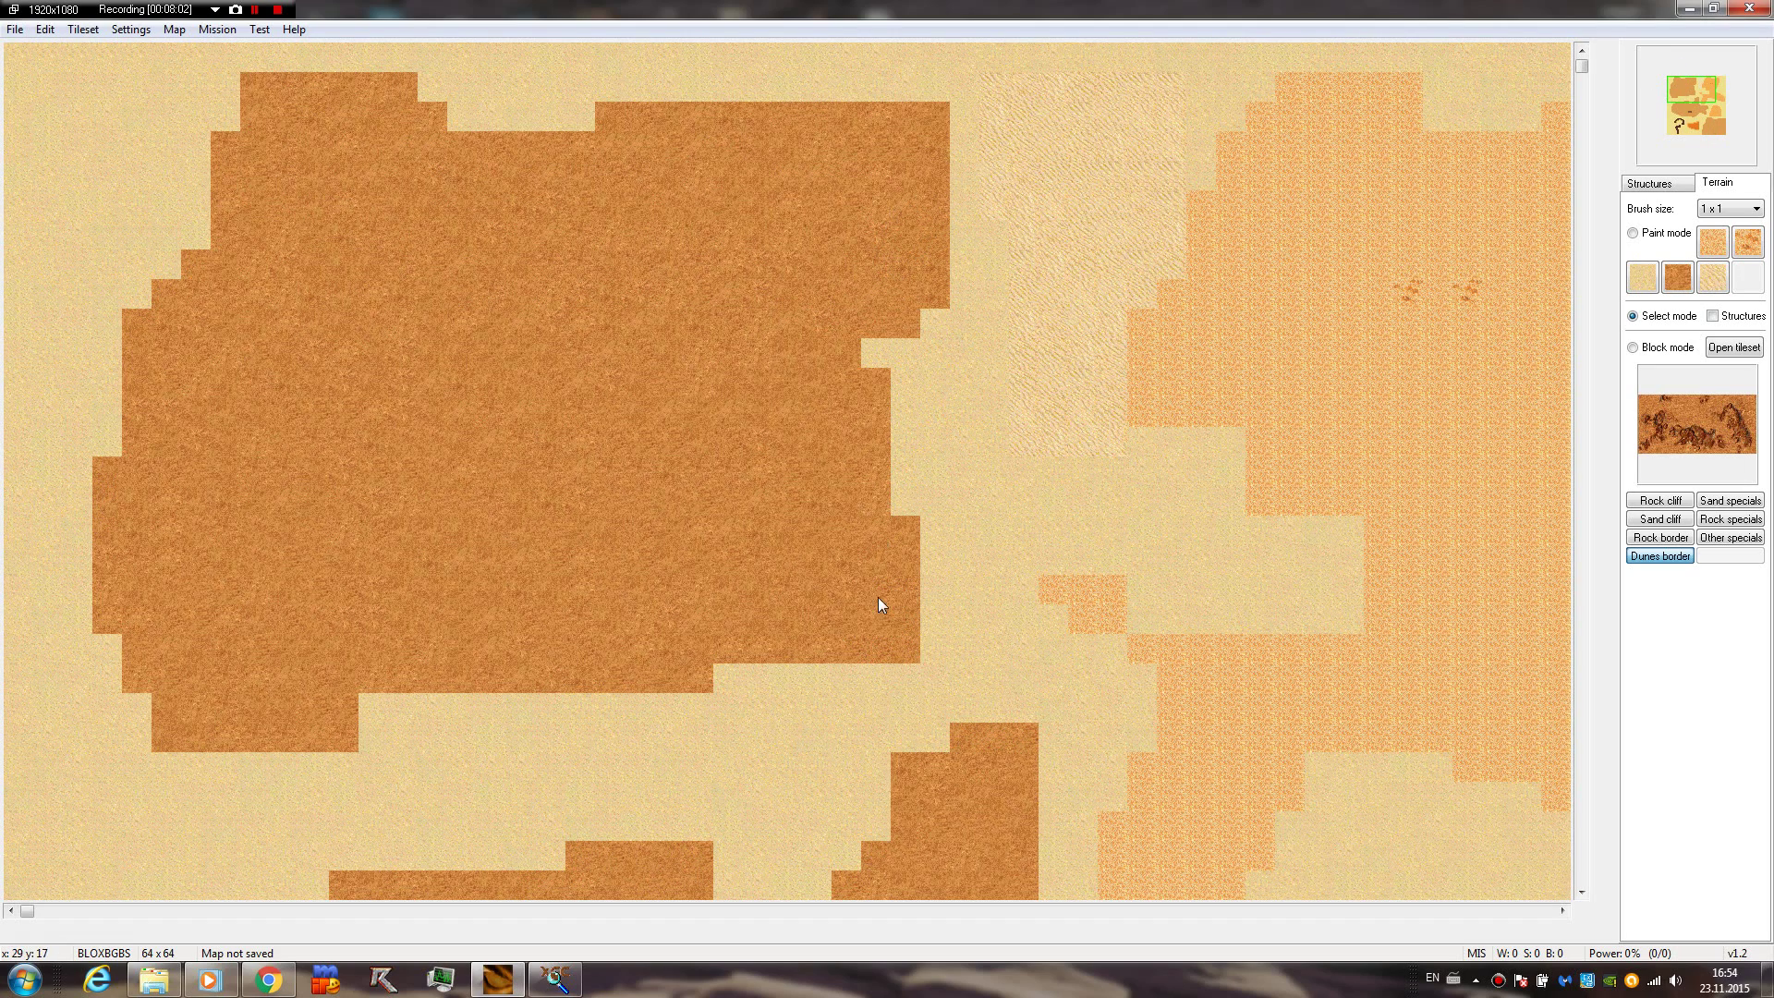
{"action": "right_click", "coordinate": [940, 297]}
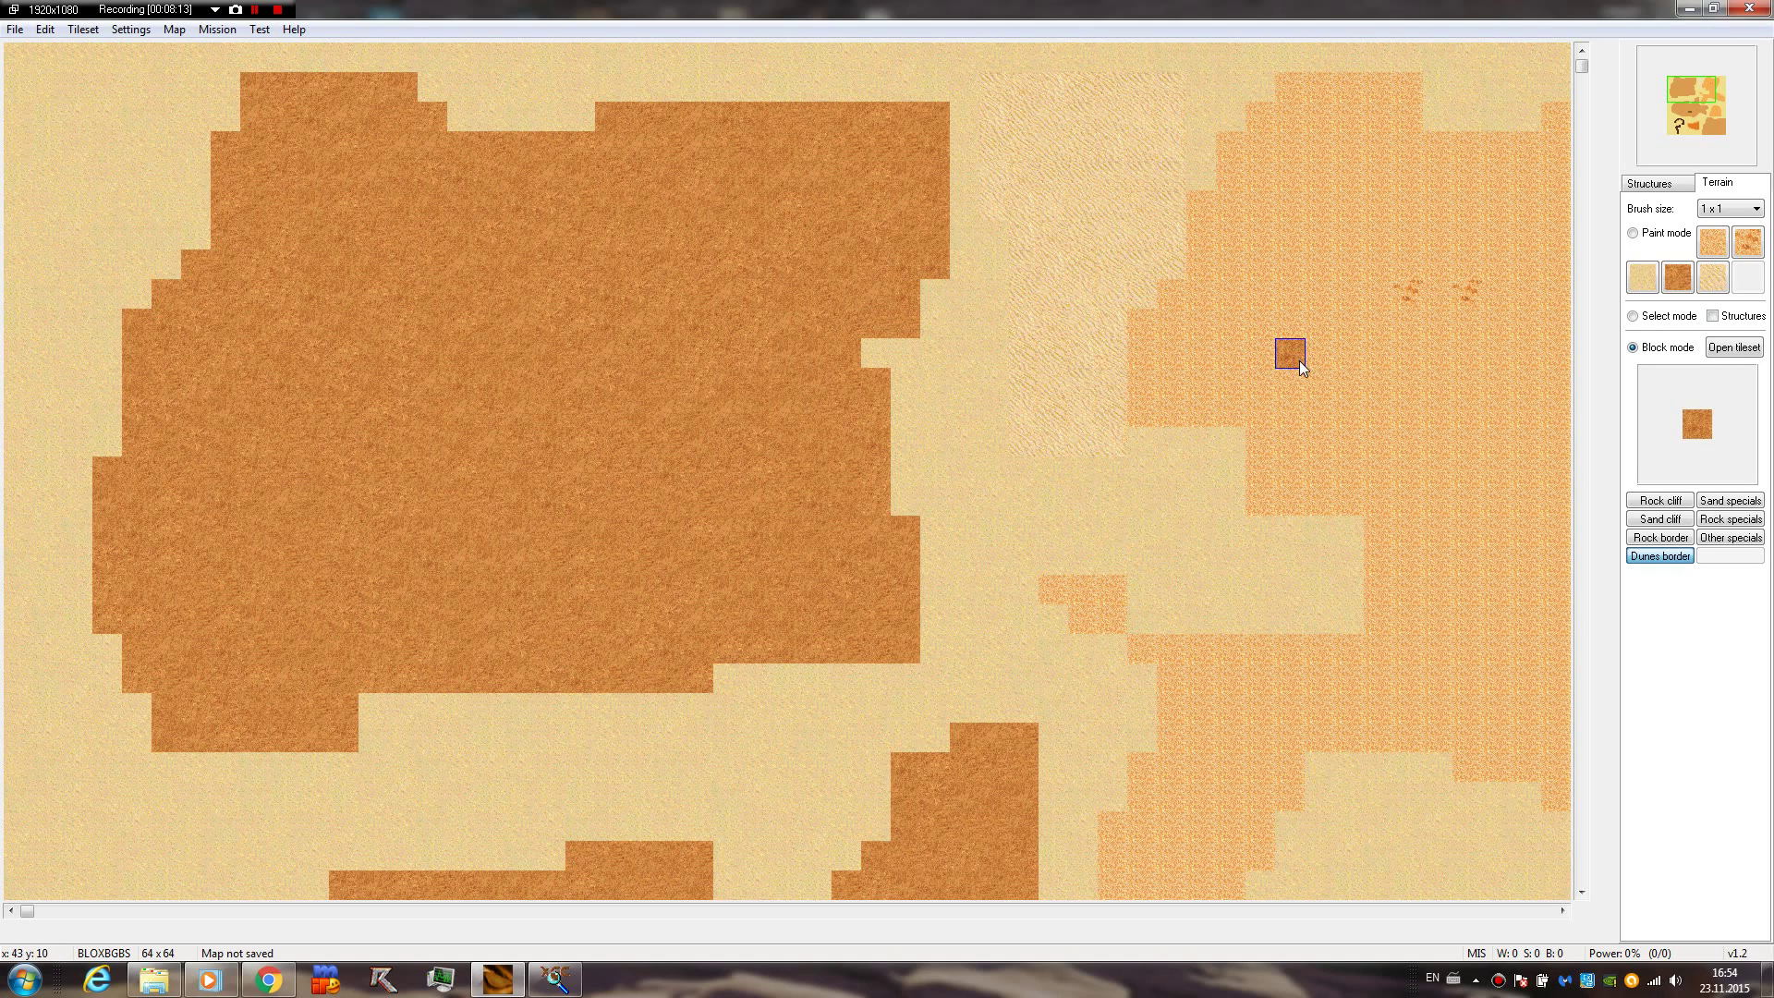
Turn the large rock area at the top into dune sand
{"action": "left_click", "coordinate": [1664, 235]}
{"action": "left_click", "coordinate": [881, 429]}
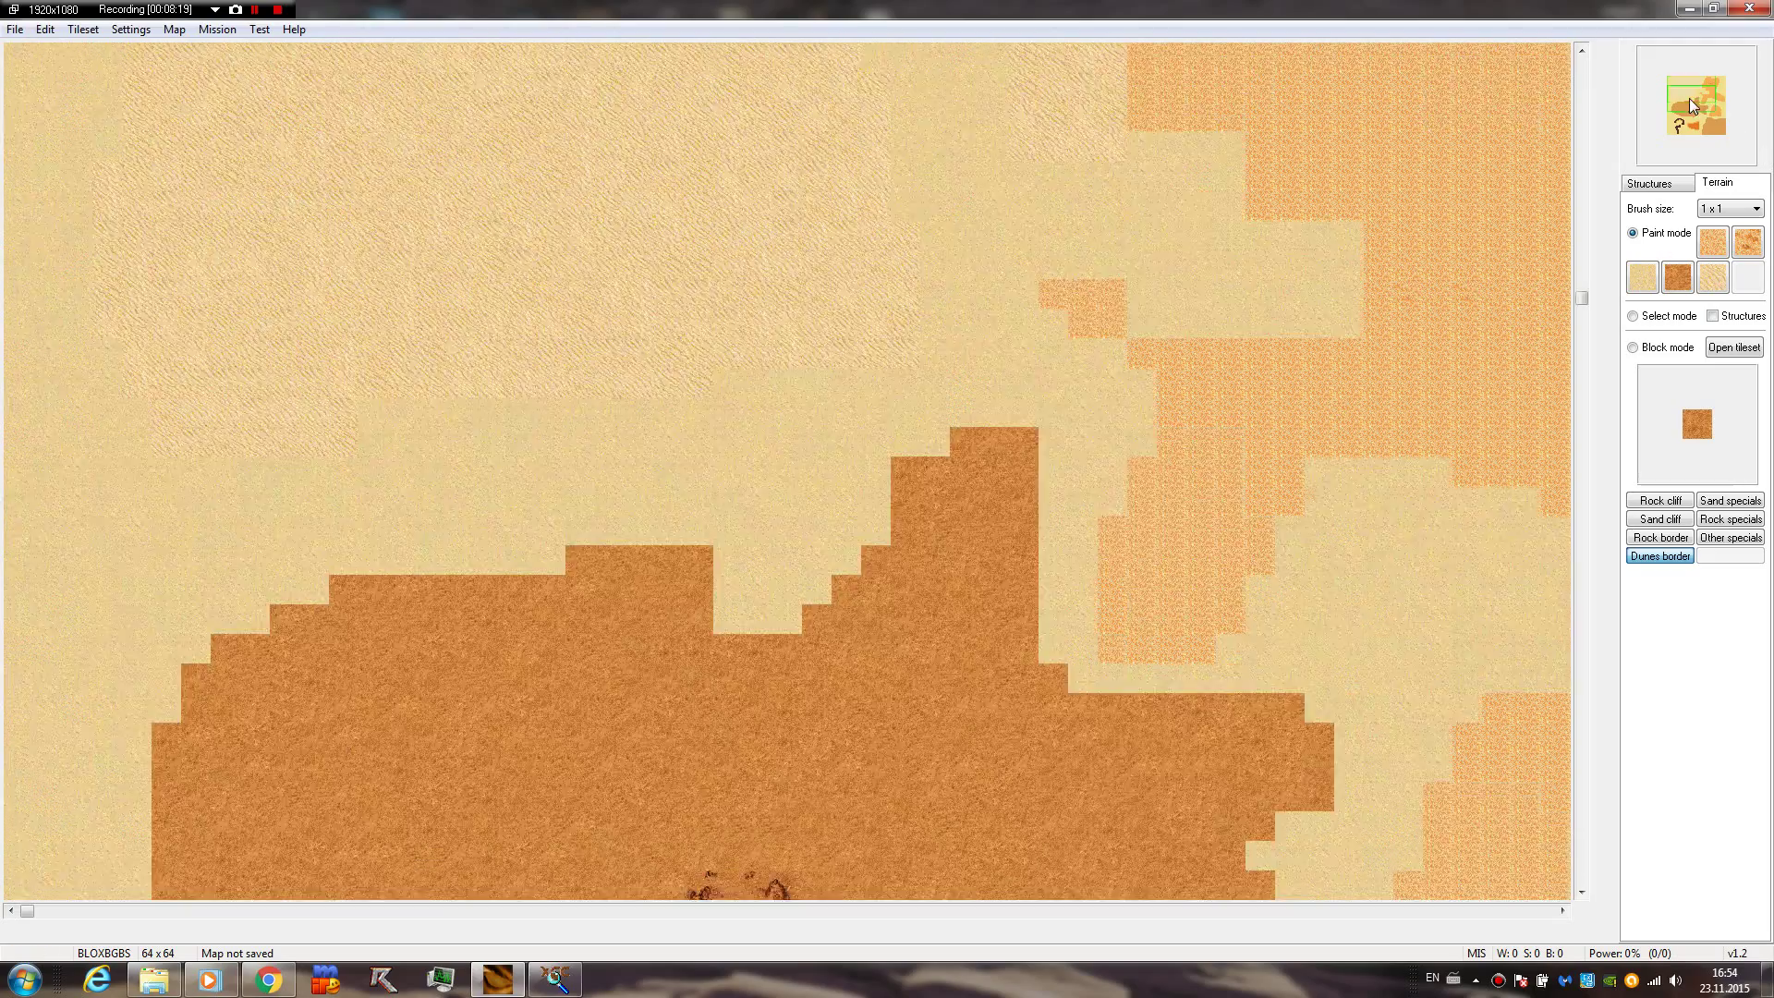
{"action": "left_click", "coordinate": [1704, 431]}
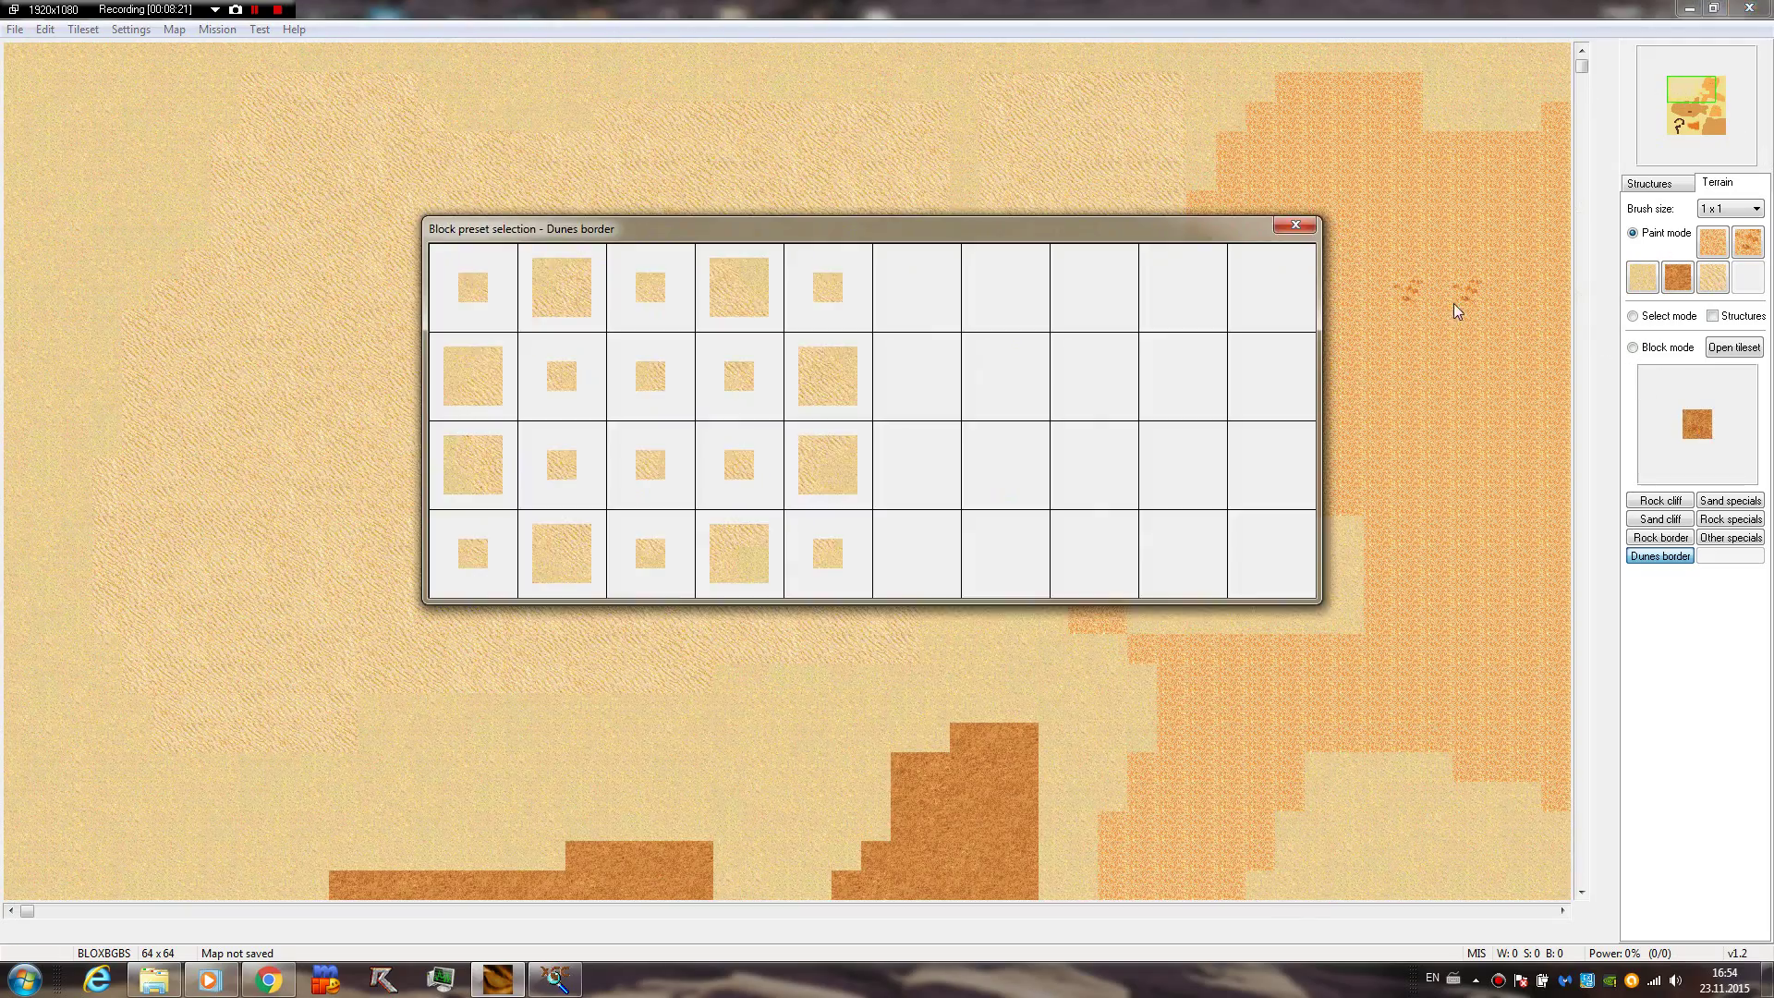
{"action": "left_click", "coordinate": [1291, 228]}
Paint Rock with the 1x1 brush to restore the outlined area and the last sand tile
{"action": "left_click", "coordinate": [1675, 290]}
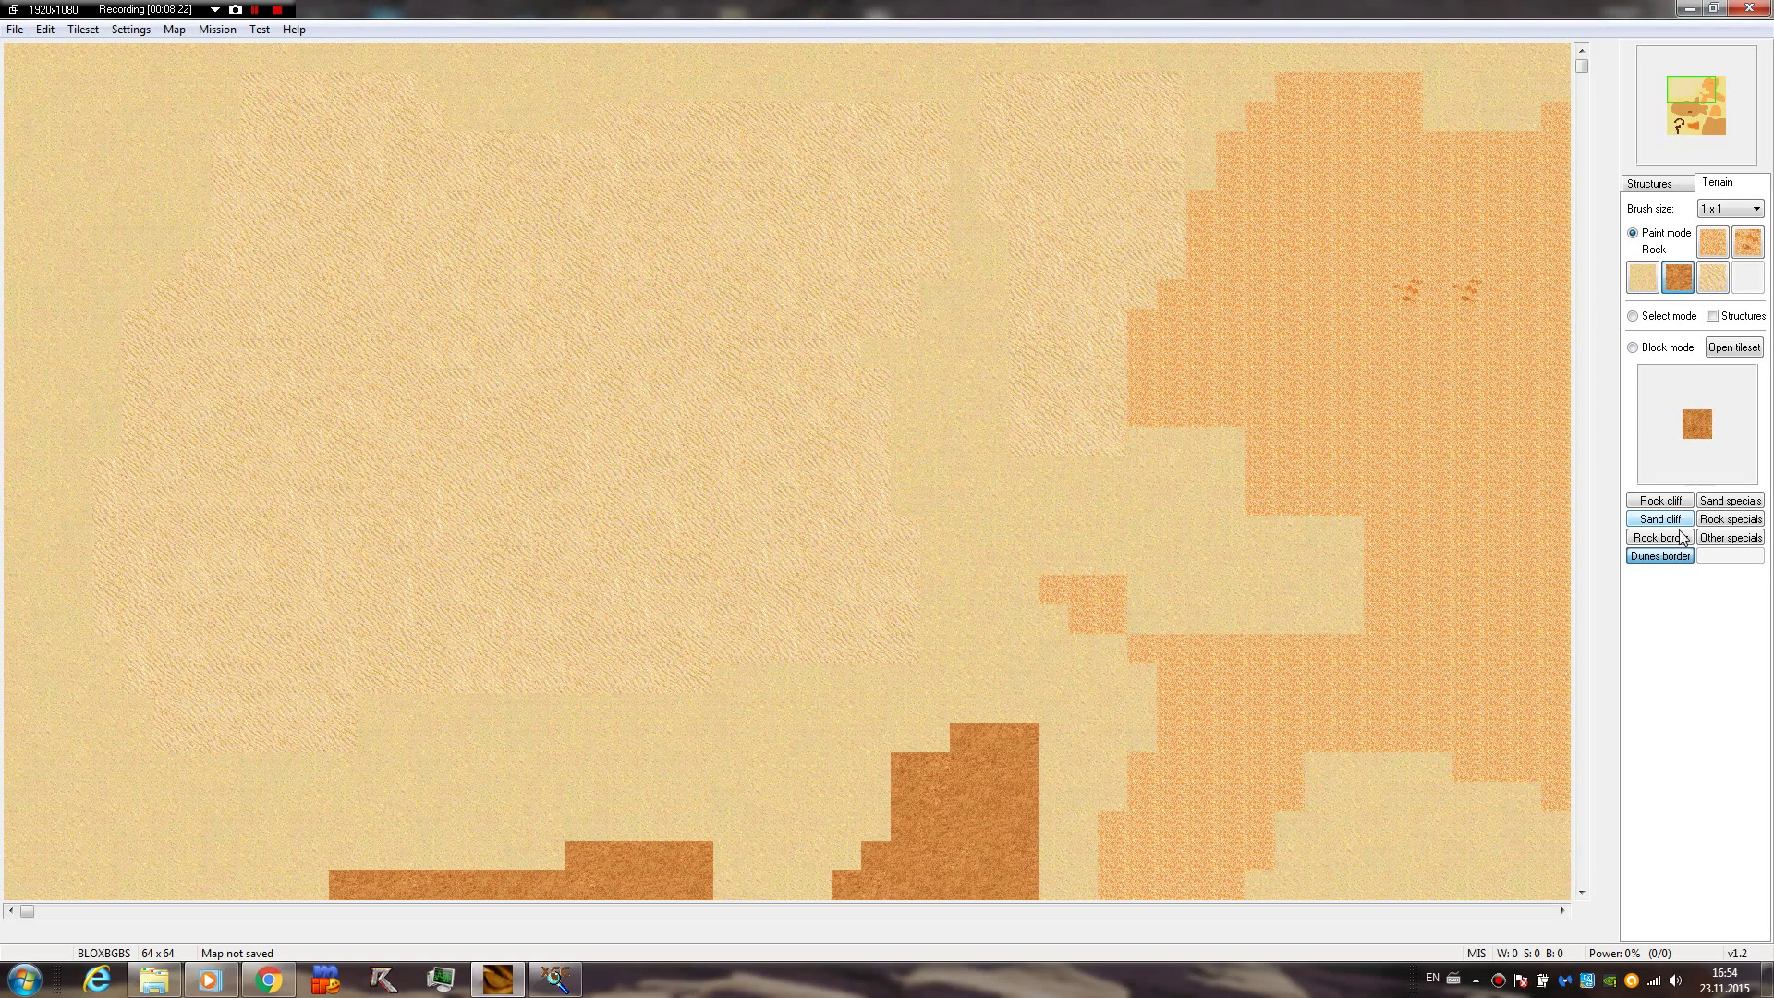
{"action": "mouse_move", "coordinate": [344, 266]}
{"action": "left_mouse_down"}
{"action": "mouse_move", "coordinate": [462, 383]}
{"action": "mouse_move", "coordinate": [388, 483]}
{"action": "mouse_move", "coordinate": [651, 590]}
{"action": "mouse_move", "coordinate": [368, 163]}
{"action": "left_mouse_up"}
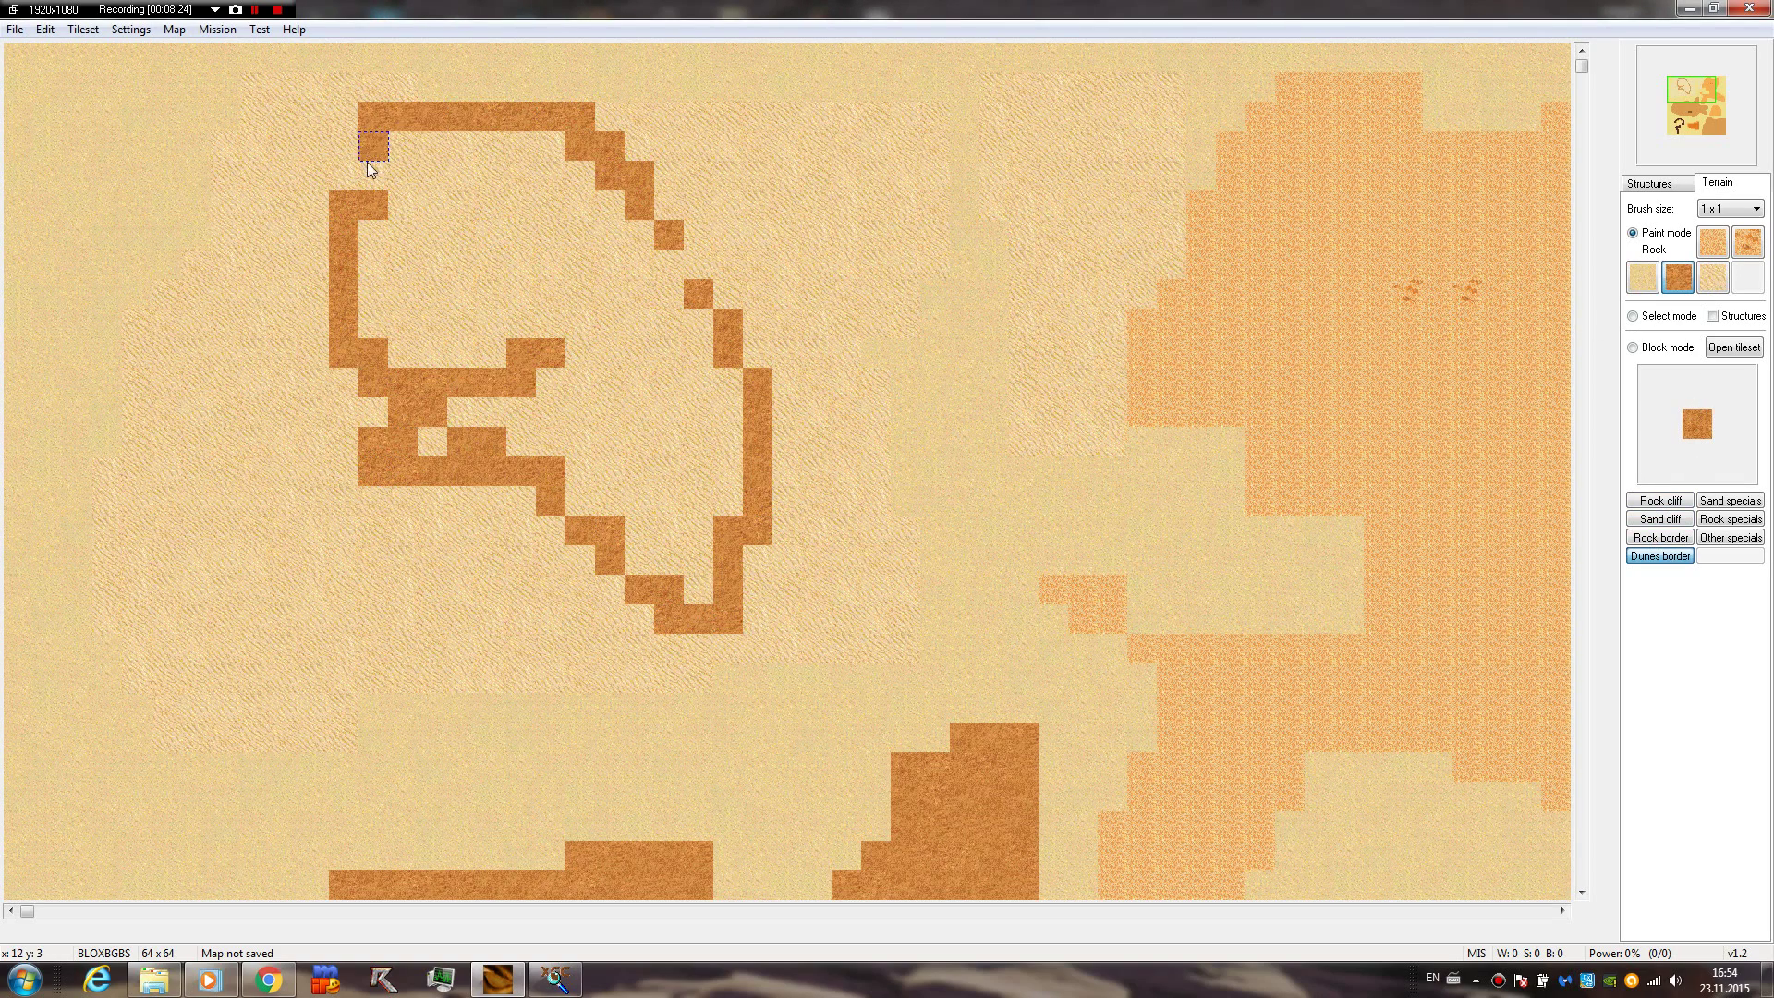
{"action": "left_click", "coordinate": [492, 264]}
{"action": "left_click", "coordinate": [420, 441]}
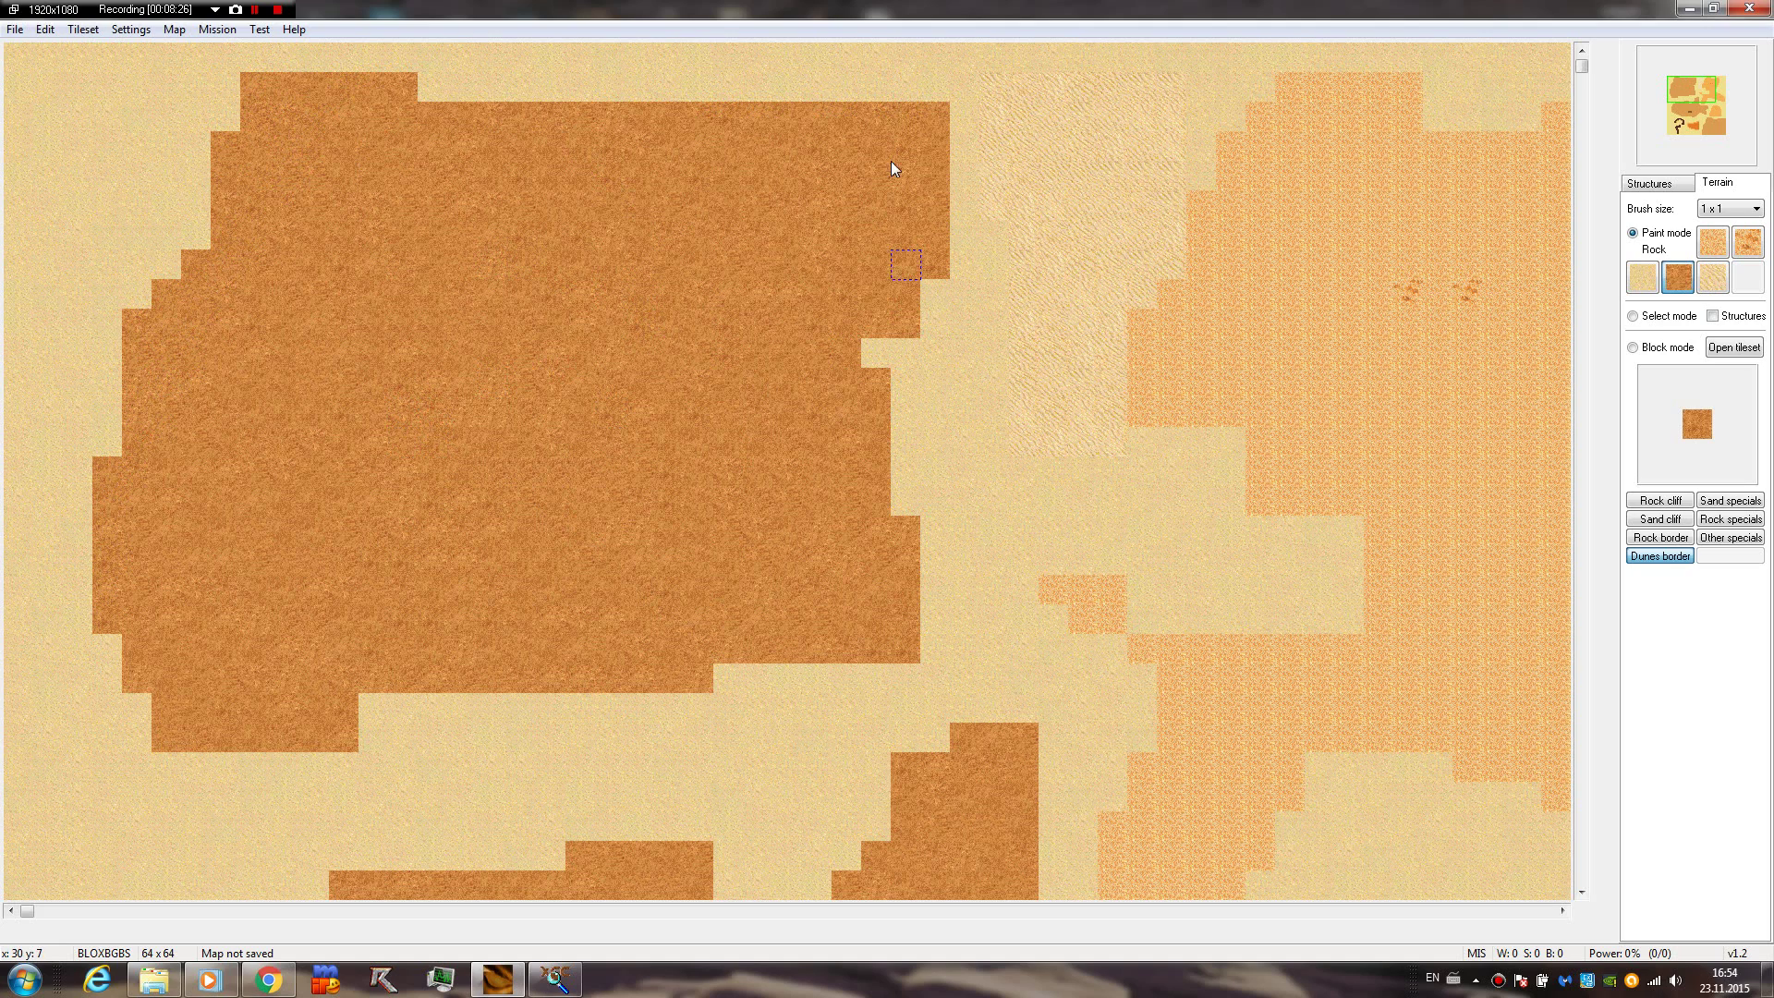
{"action": "left_click", "coordinate": [294, 29]}
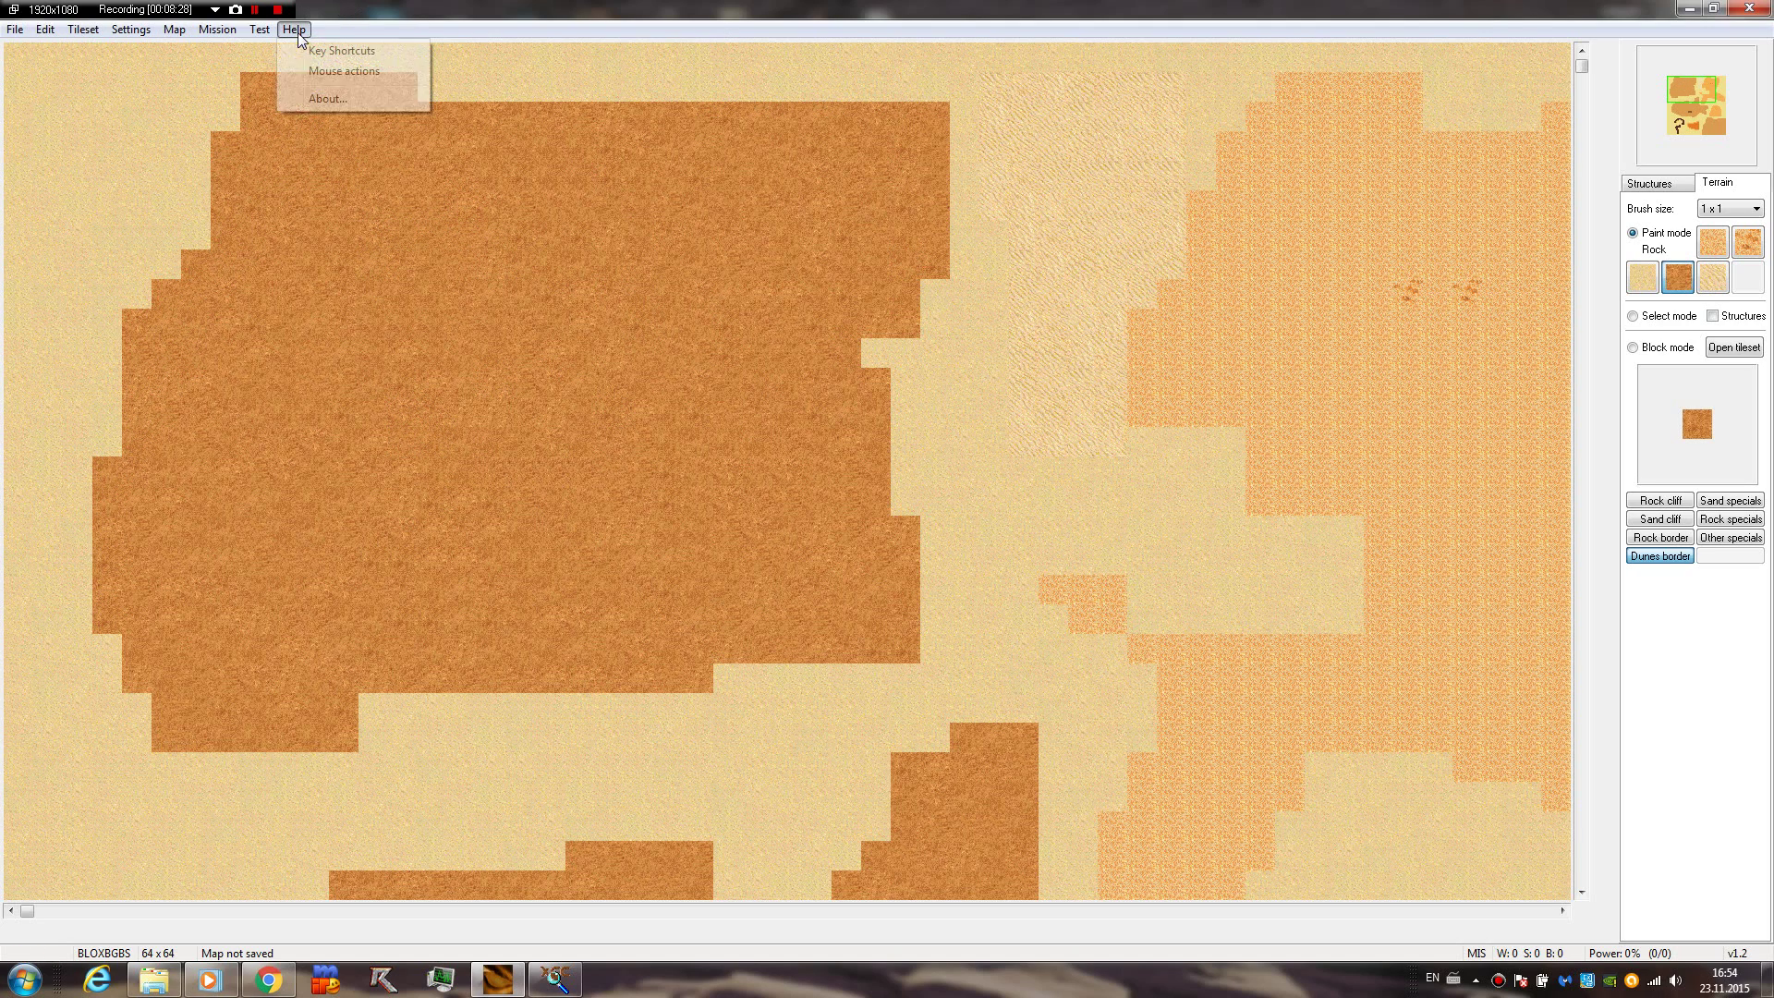
View the Key Shortcuts help list, then close it
{"action": "left_click", "coordinate": [369, 54]}
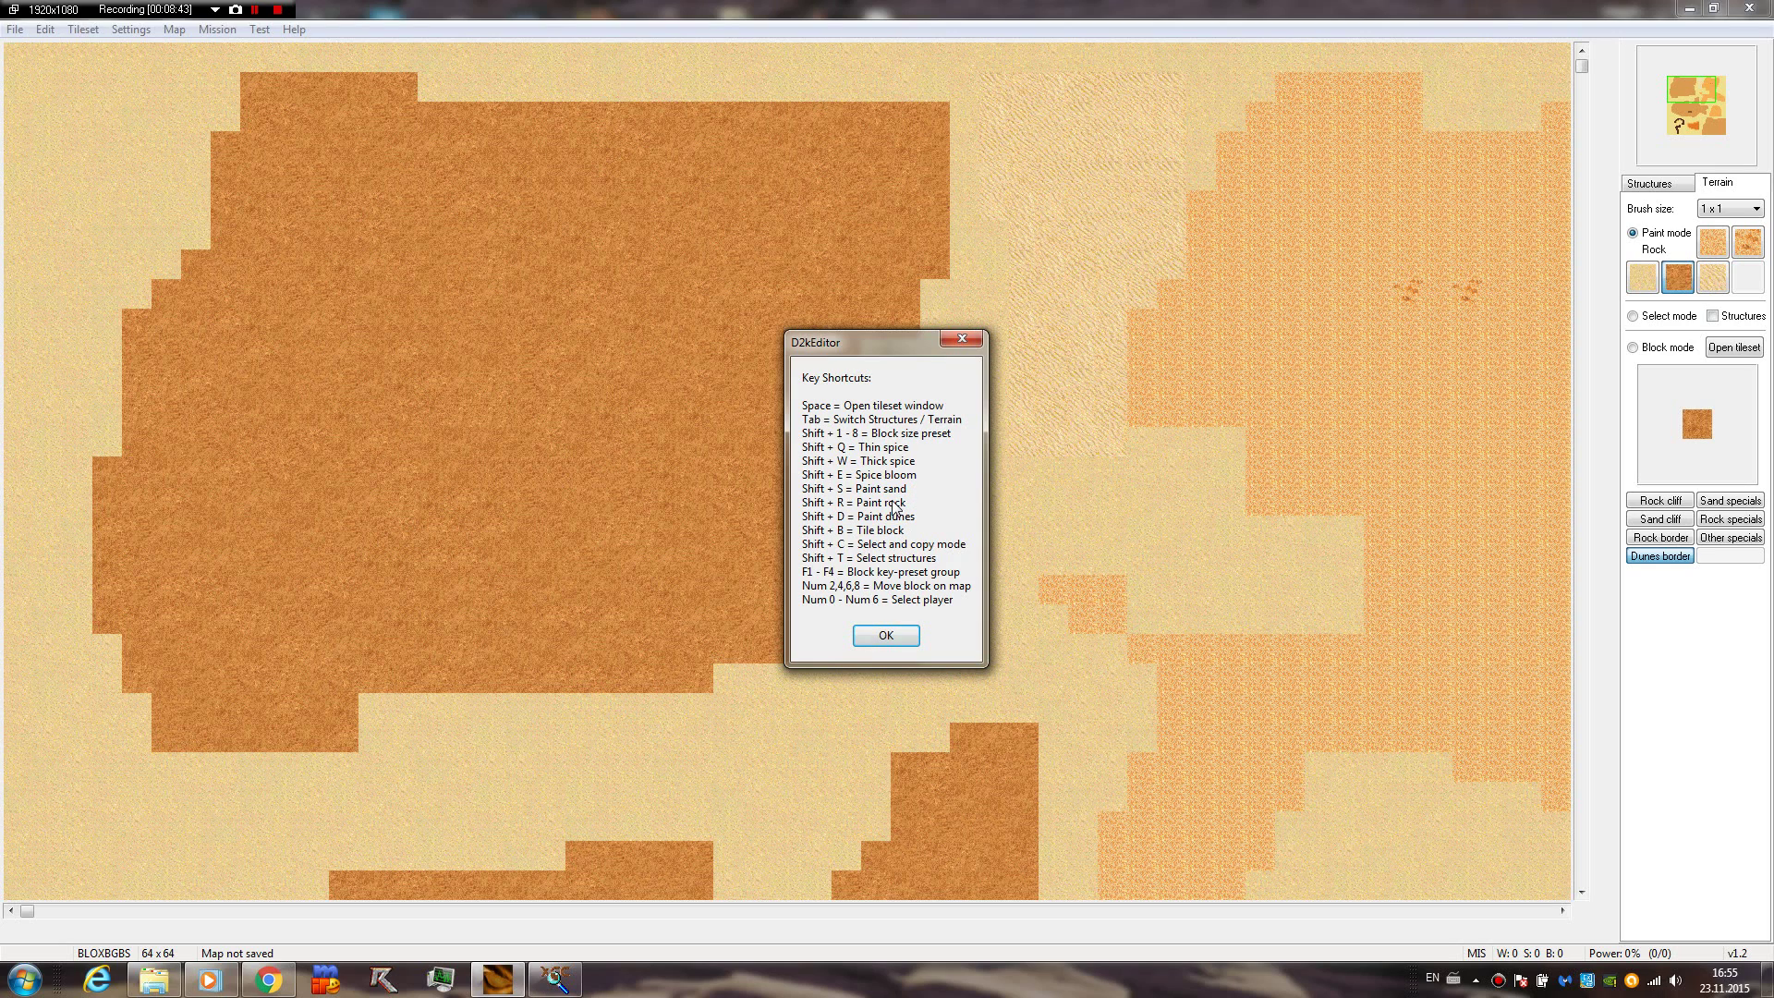
{"action": "left_click", "coordinate": [968, 342]}
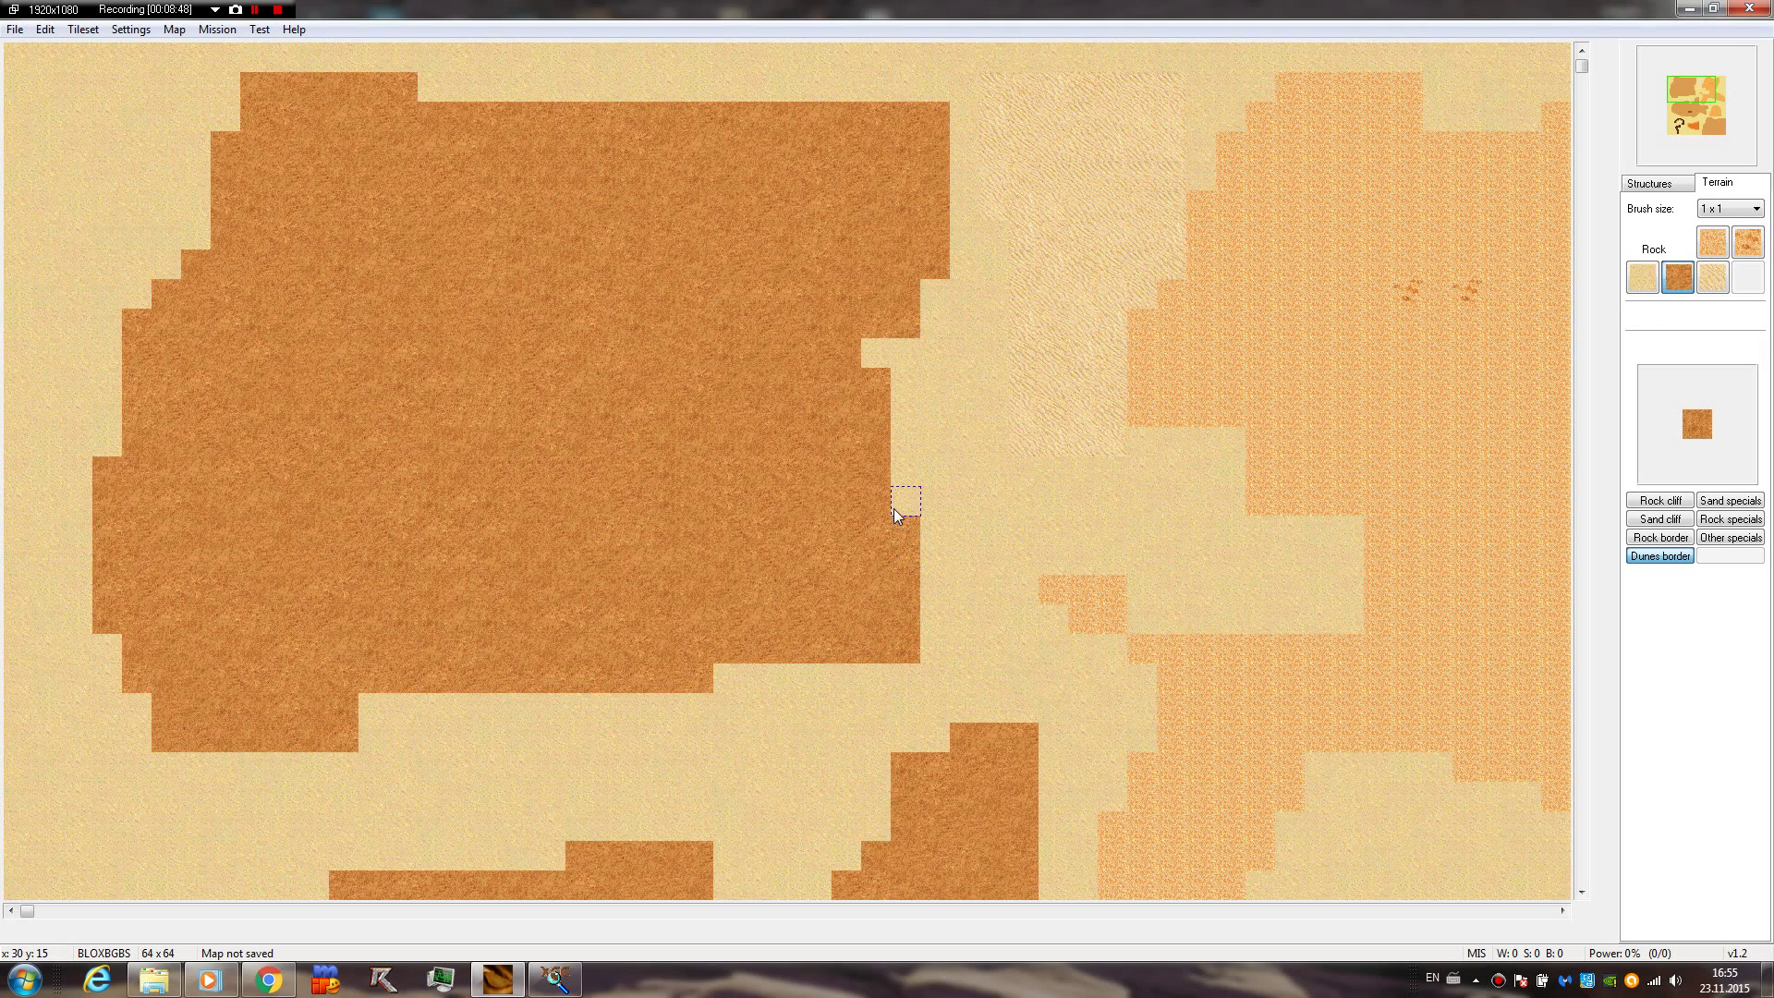
Auto-border the left, lower and large stepped rock areas with cliff edges
{"action": "left_click", "coordinate": [876, 451]}
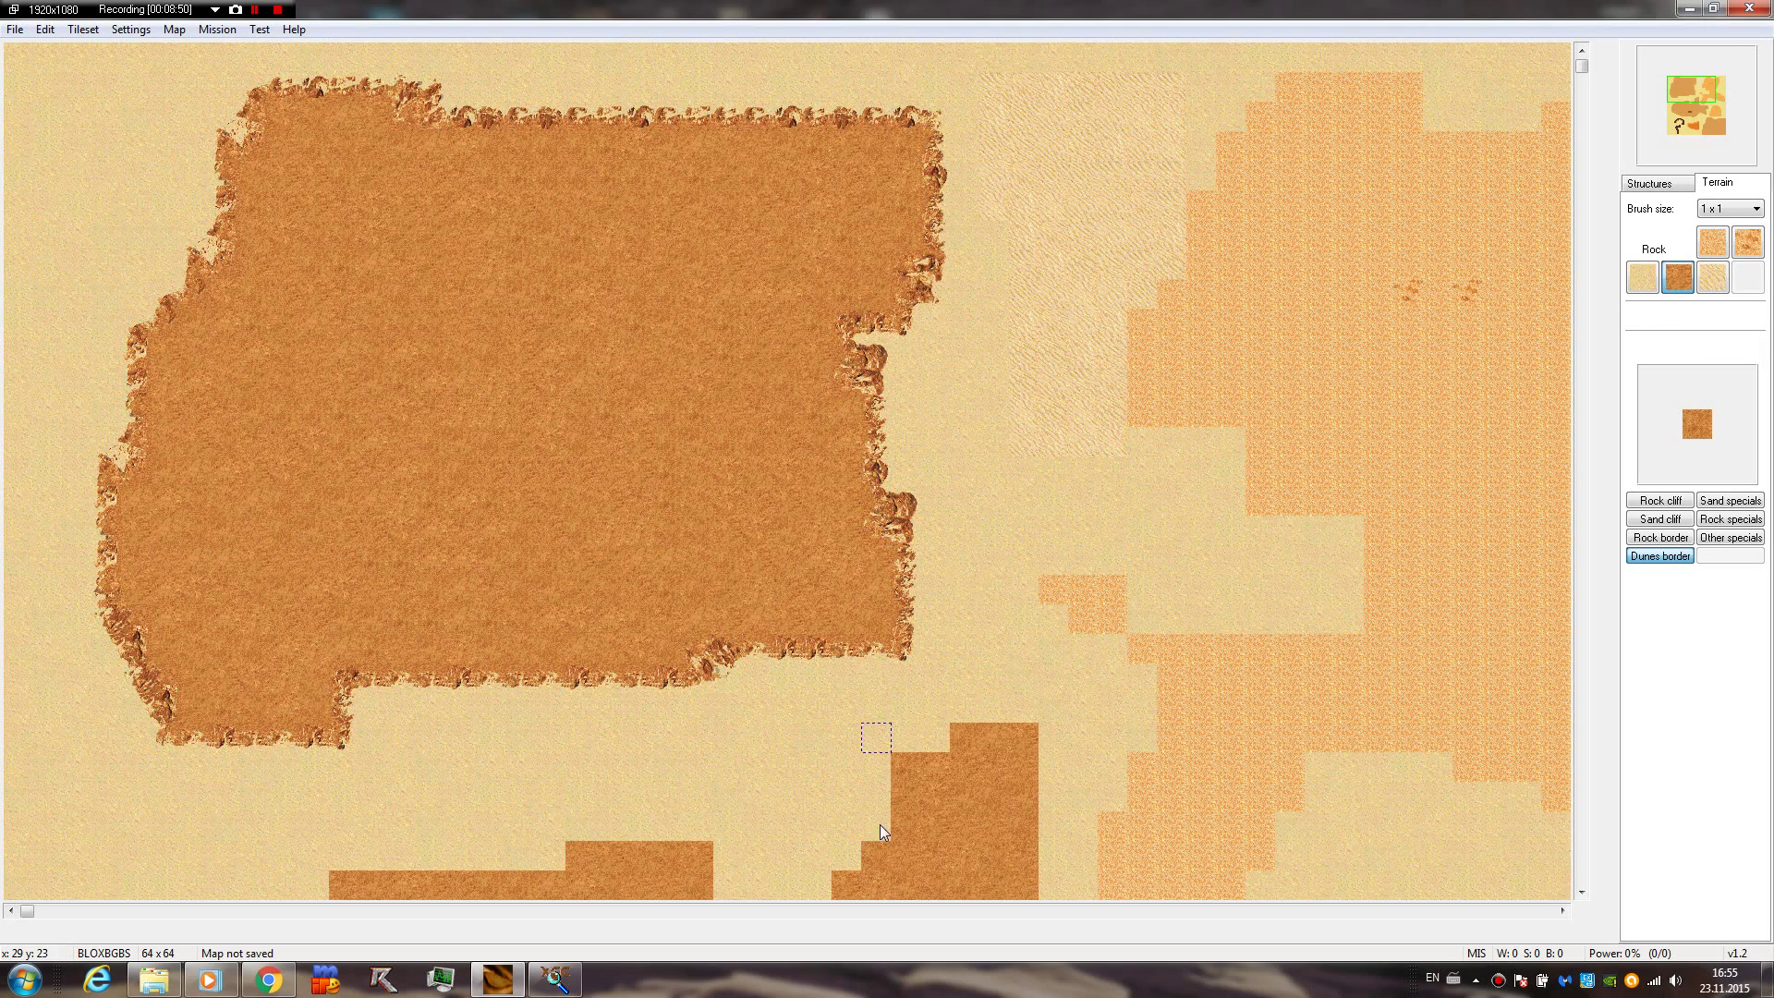
{"action": "left_click", "coordinate": [1687, 96]}
{"action": "left_click_drag", "start_coordinate": [1688, 96], "coordinate": [1678, 113]}
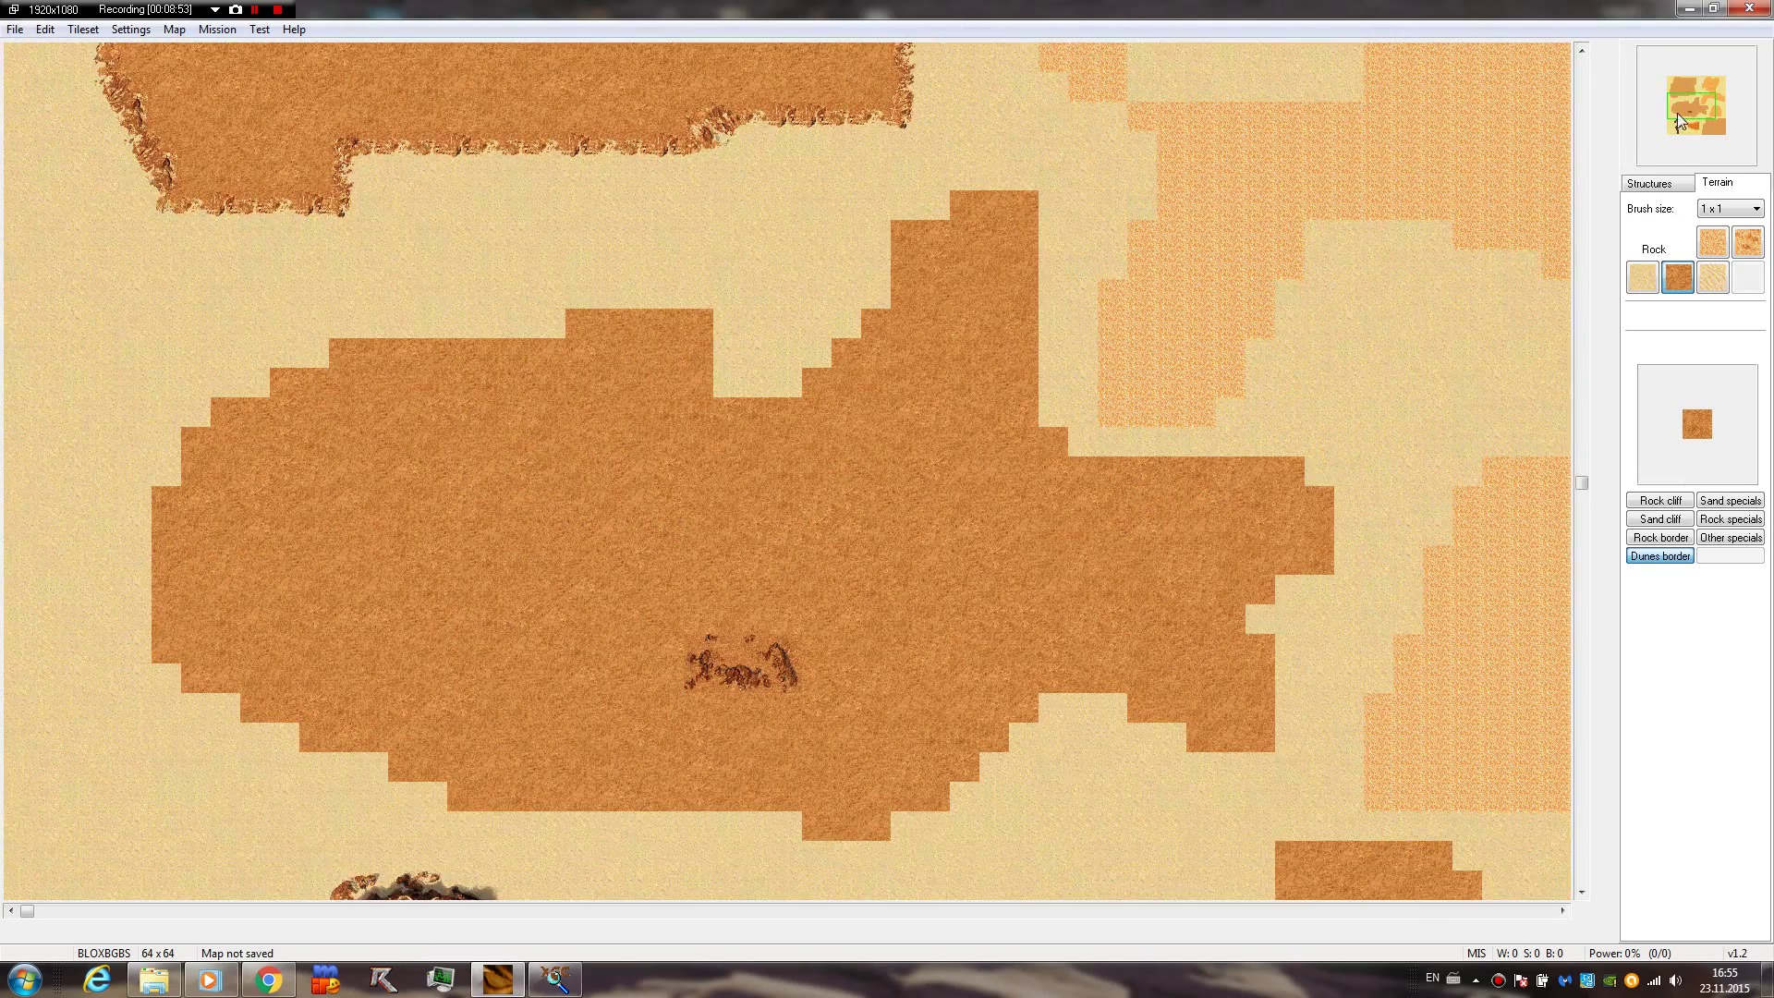
{"action": "left_click", "coordinate": [962, 200]}
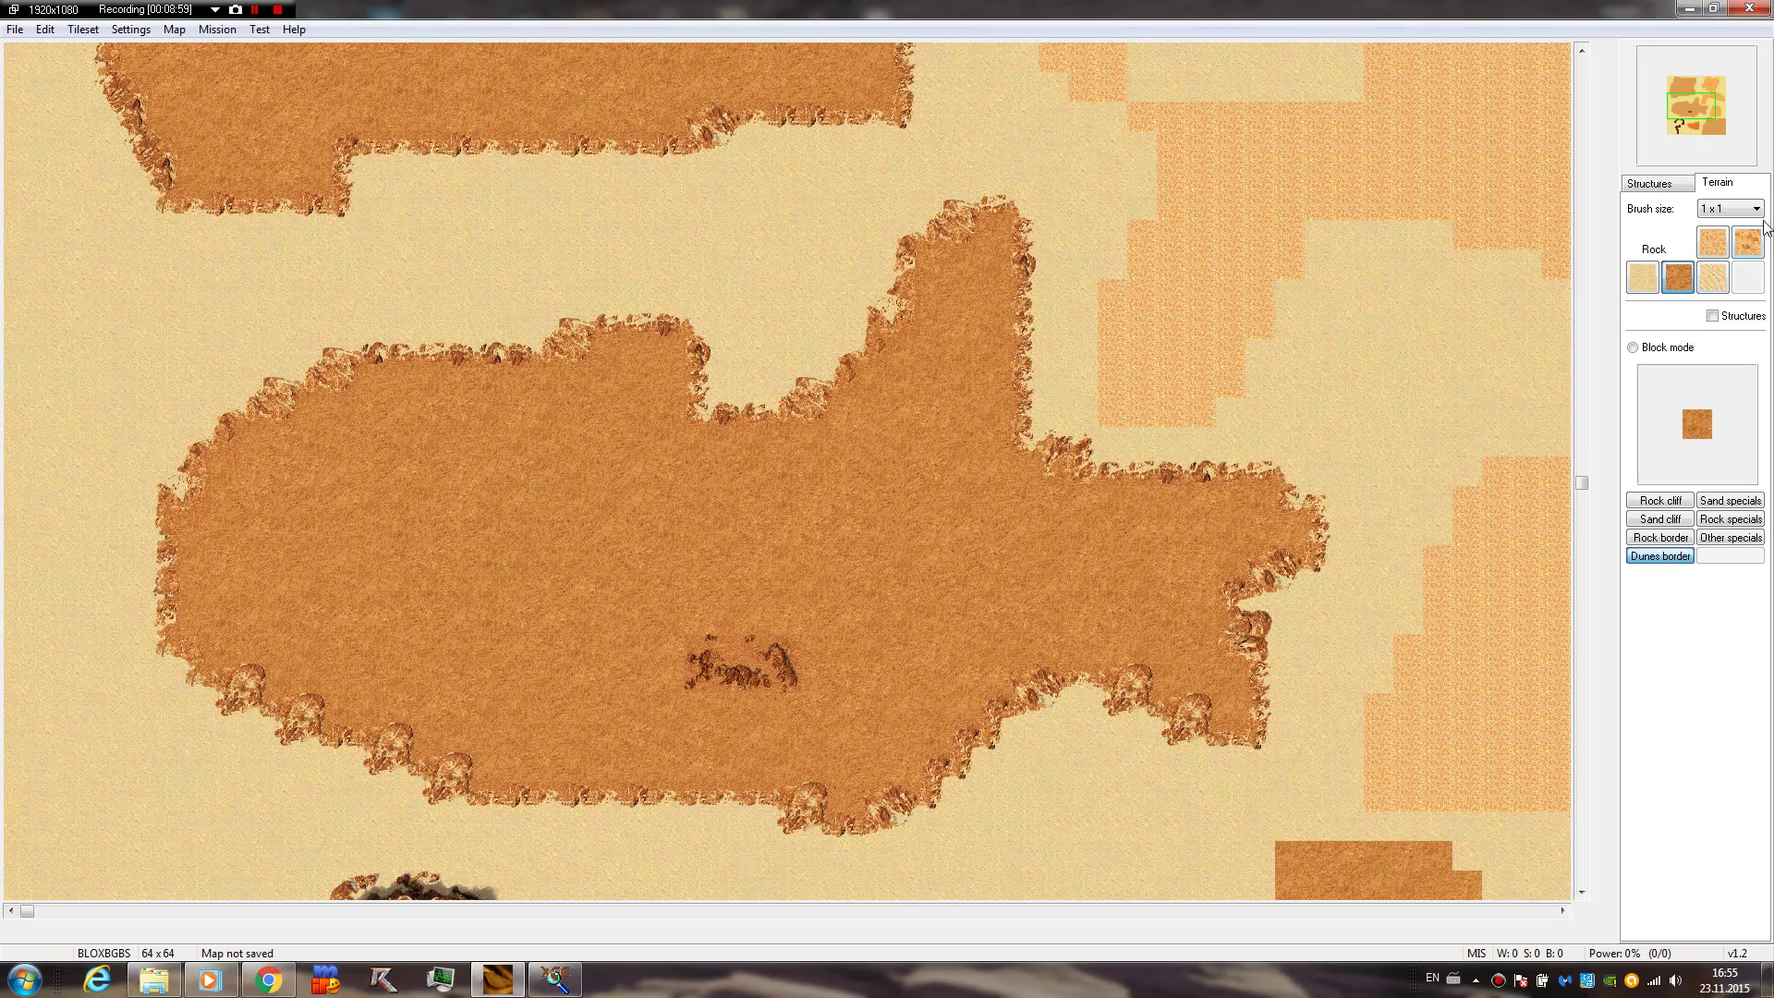
{"action": "left_click", "coordinate": [1712, 126]}
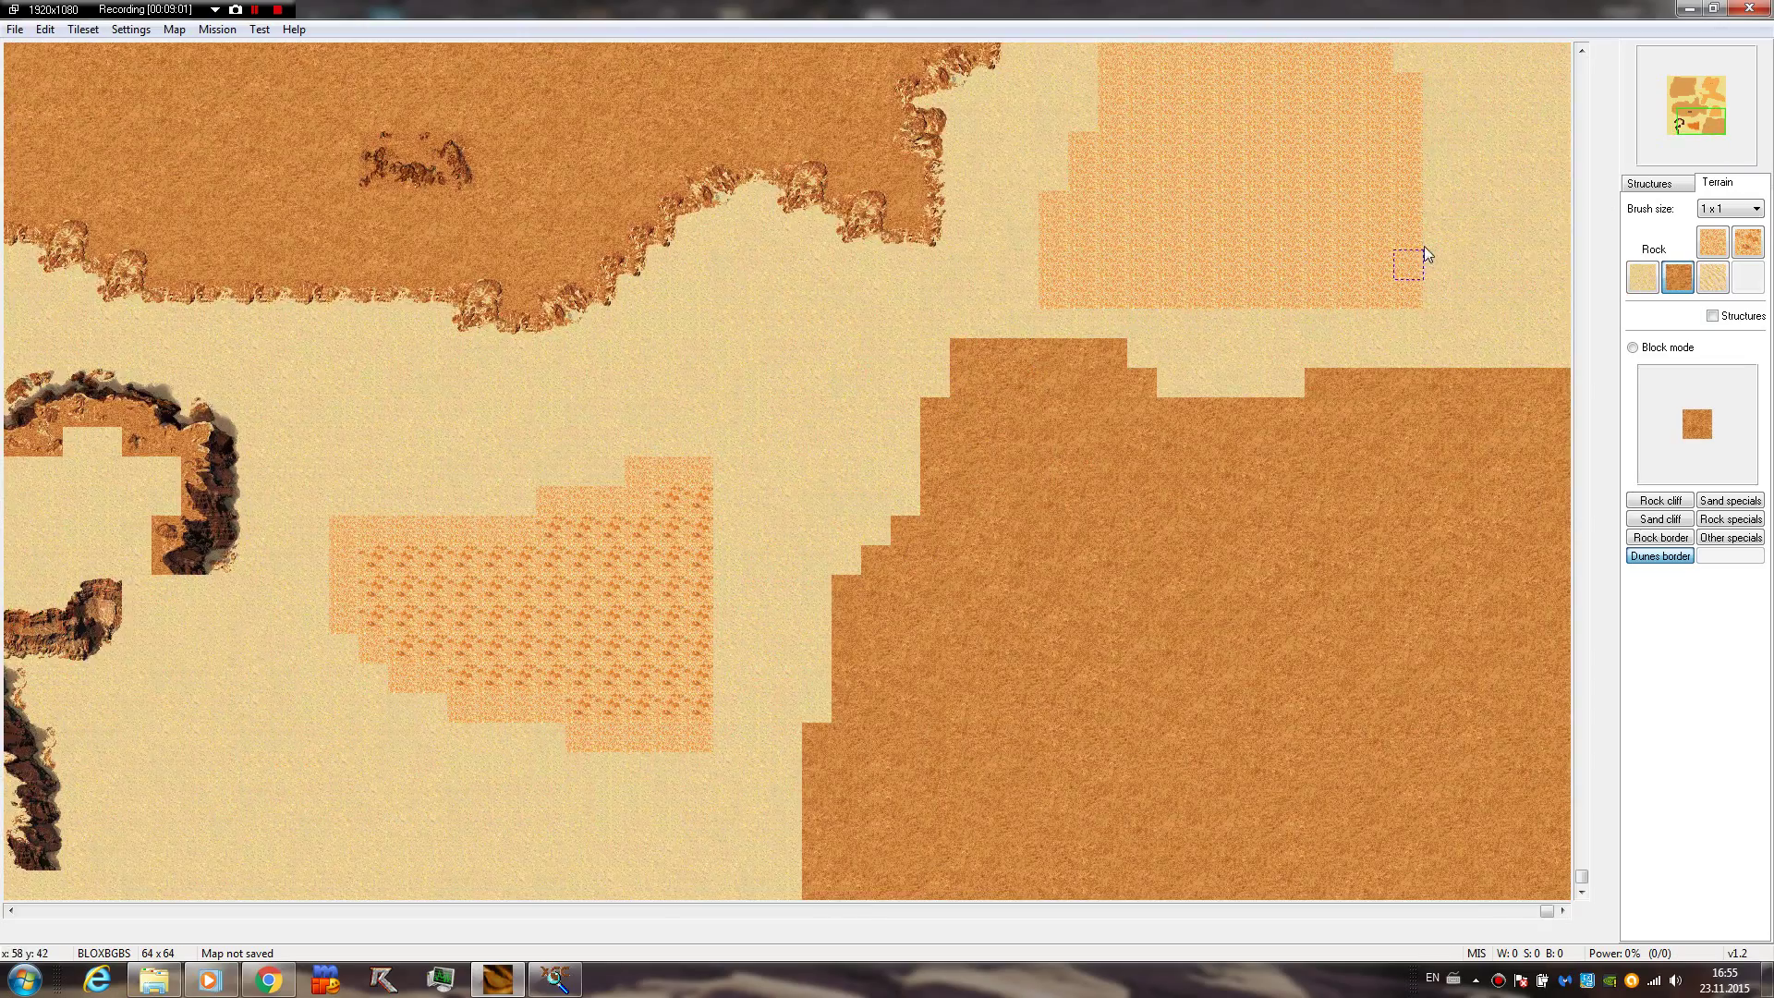
{"action": "left_click", "coordinate": [966, 349]}
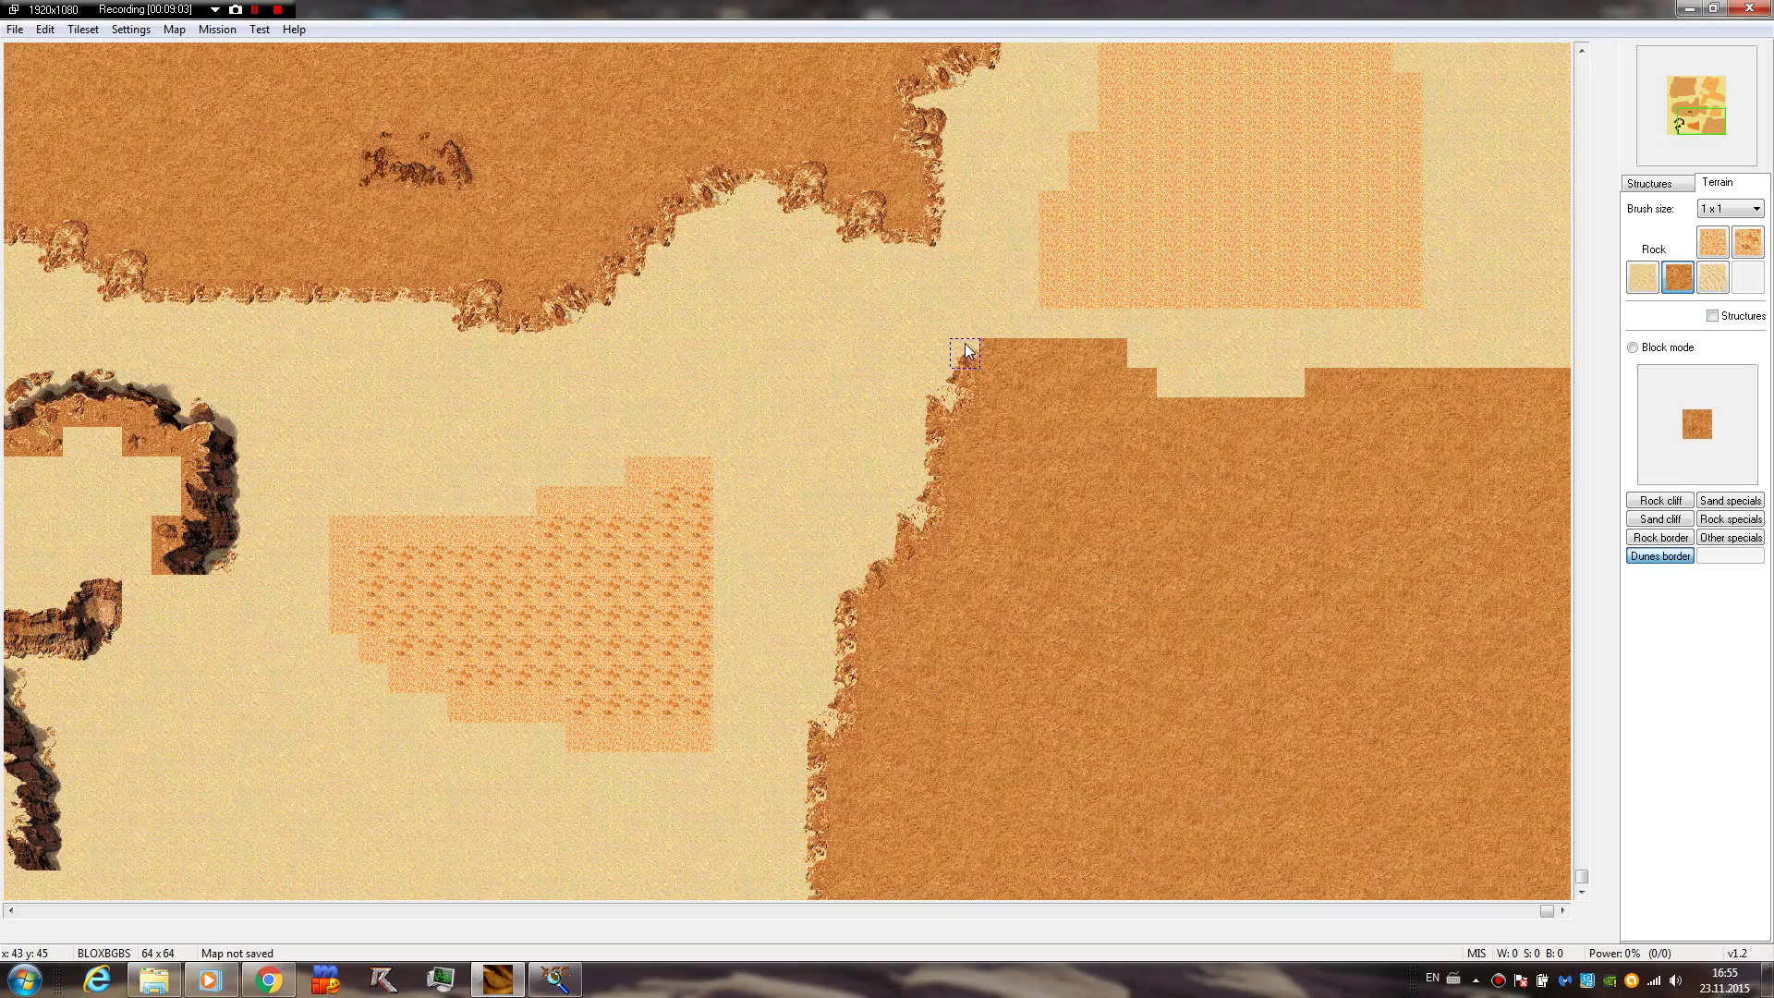
{"action": "left_click", "coordinate": [1555, 387]}
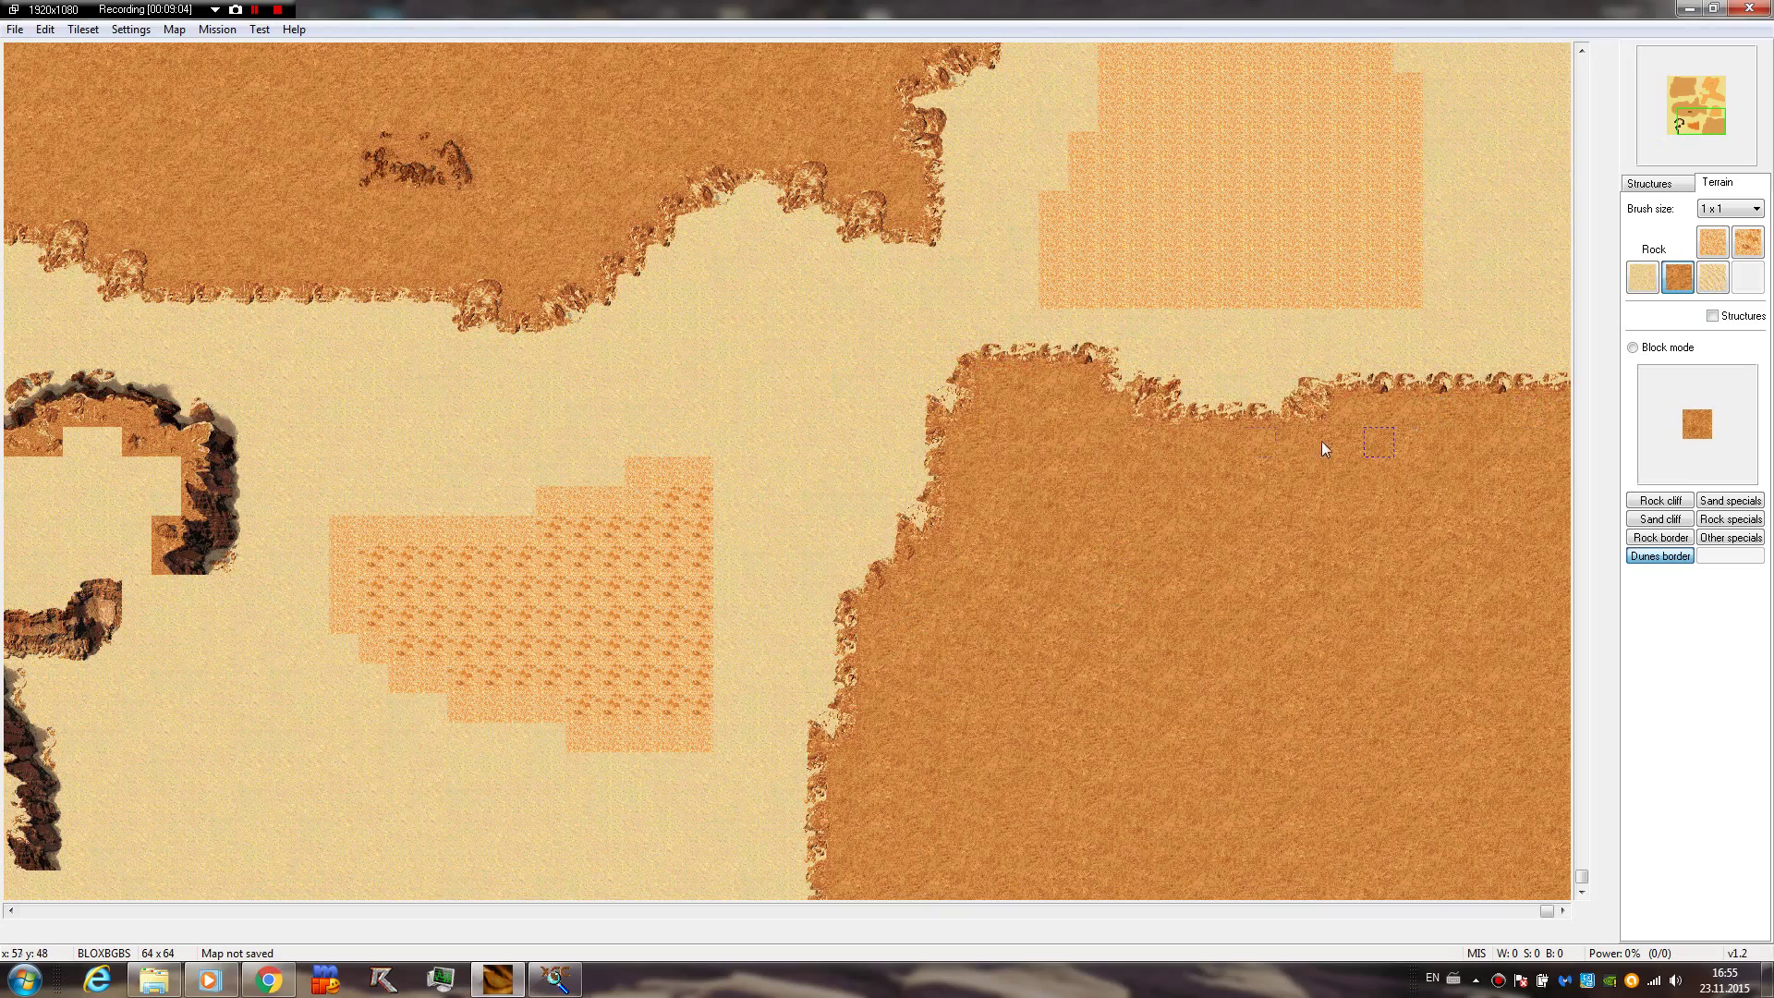
Fill the sand holes in and beside the small plateau with rock
{"action": "left_click_drag", "start_coordinate": [1701, 115], "coordinate": [1676, 147]}
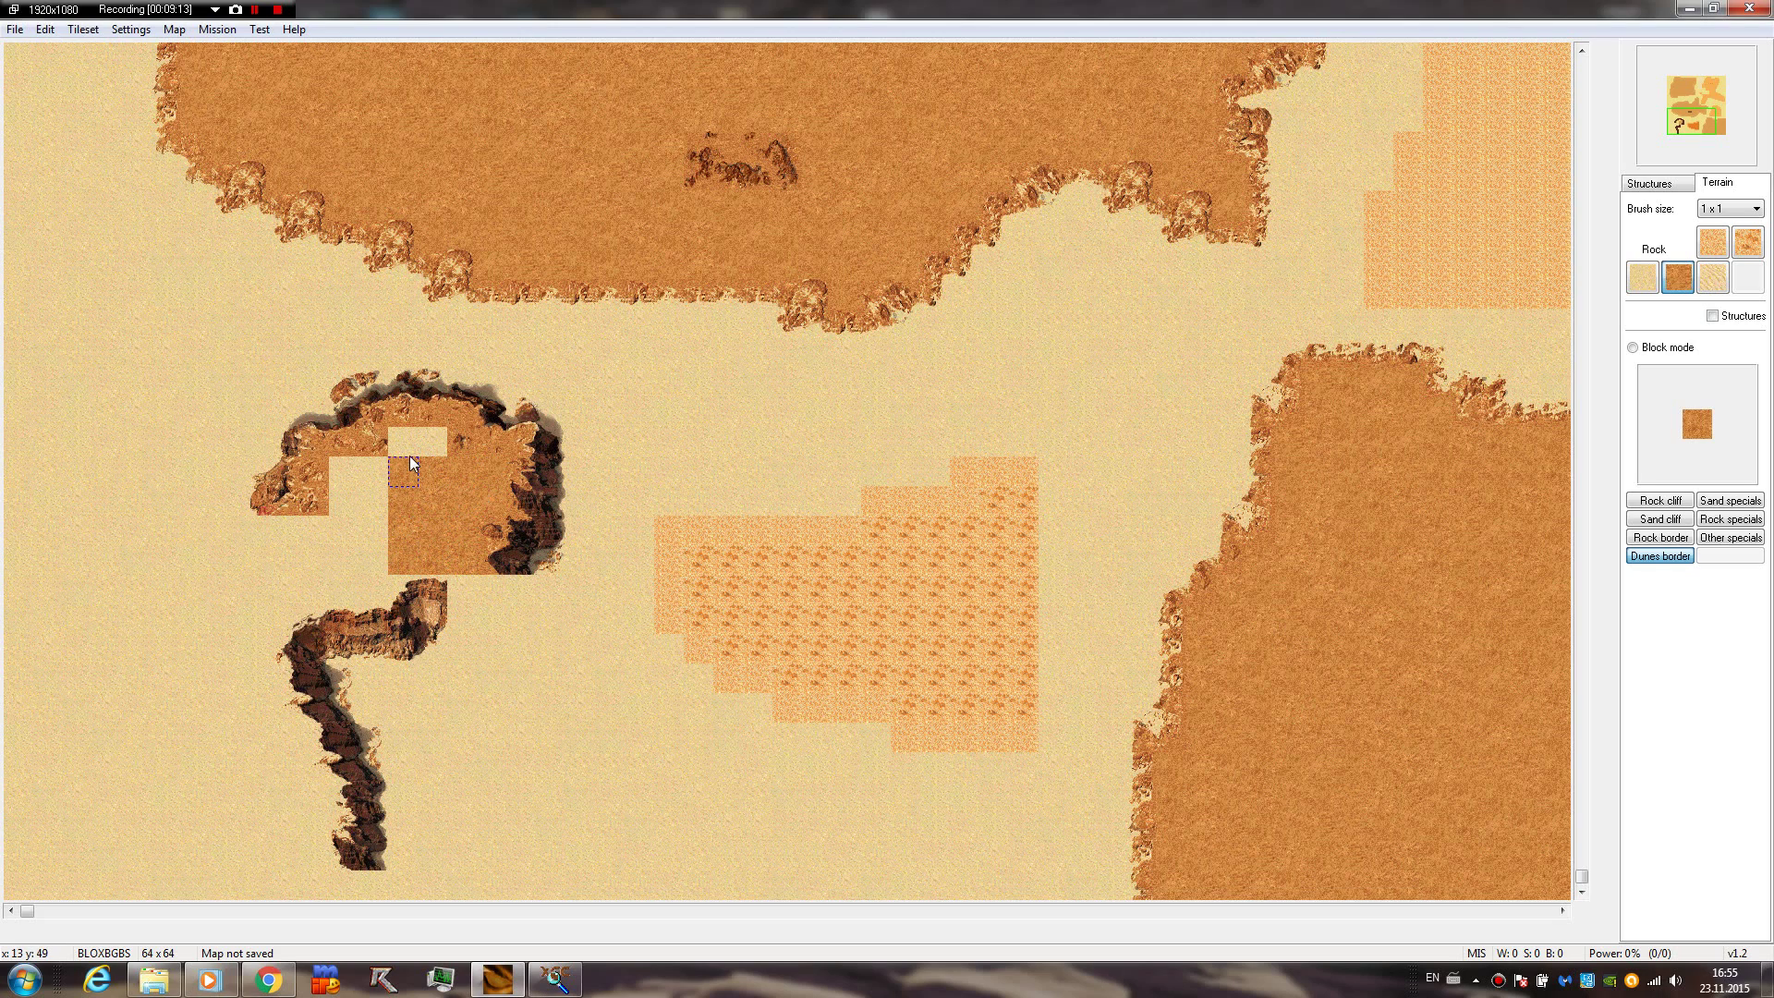
{"action": "left_click_drag", "start_coordinate": [409, 456], "coordinate": [357, 493]}
{"action": "mouse_move", "coordinate": [318, 553]}
{"action": "left_mouse_down"}
{"action": "mouse_move", "coordinate": [277, 543]}
{"action": "mouse_move", "coordinate": [325, 552]}
{"action": "mouse_move", "coordinate": [268, 537]}
{"action": "mouse_move", "coordinate": [360, 459]}
{"action": "mouse_move", "coordinate": [341, 565]}
{"action": "mouse_move", "coordinate": [240, 544]}
{"action": "mouse_move", "coordinate": [369, 546]}
{"action": "mouse_move", "coordinate": [275, 536]}
{"action": "left_mouse_up"}
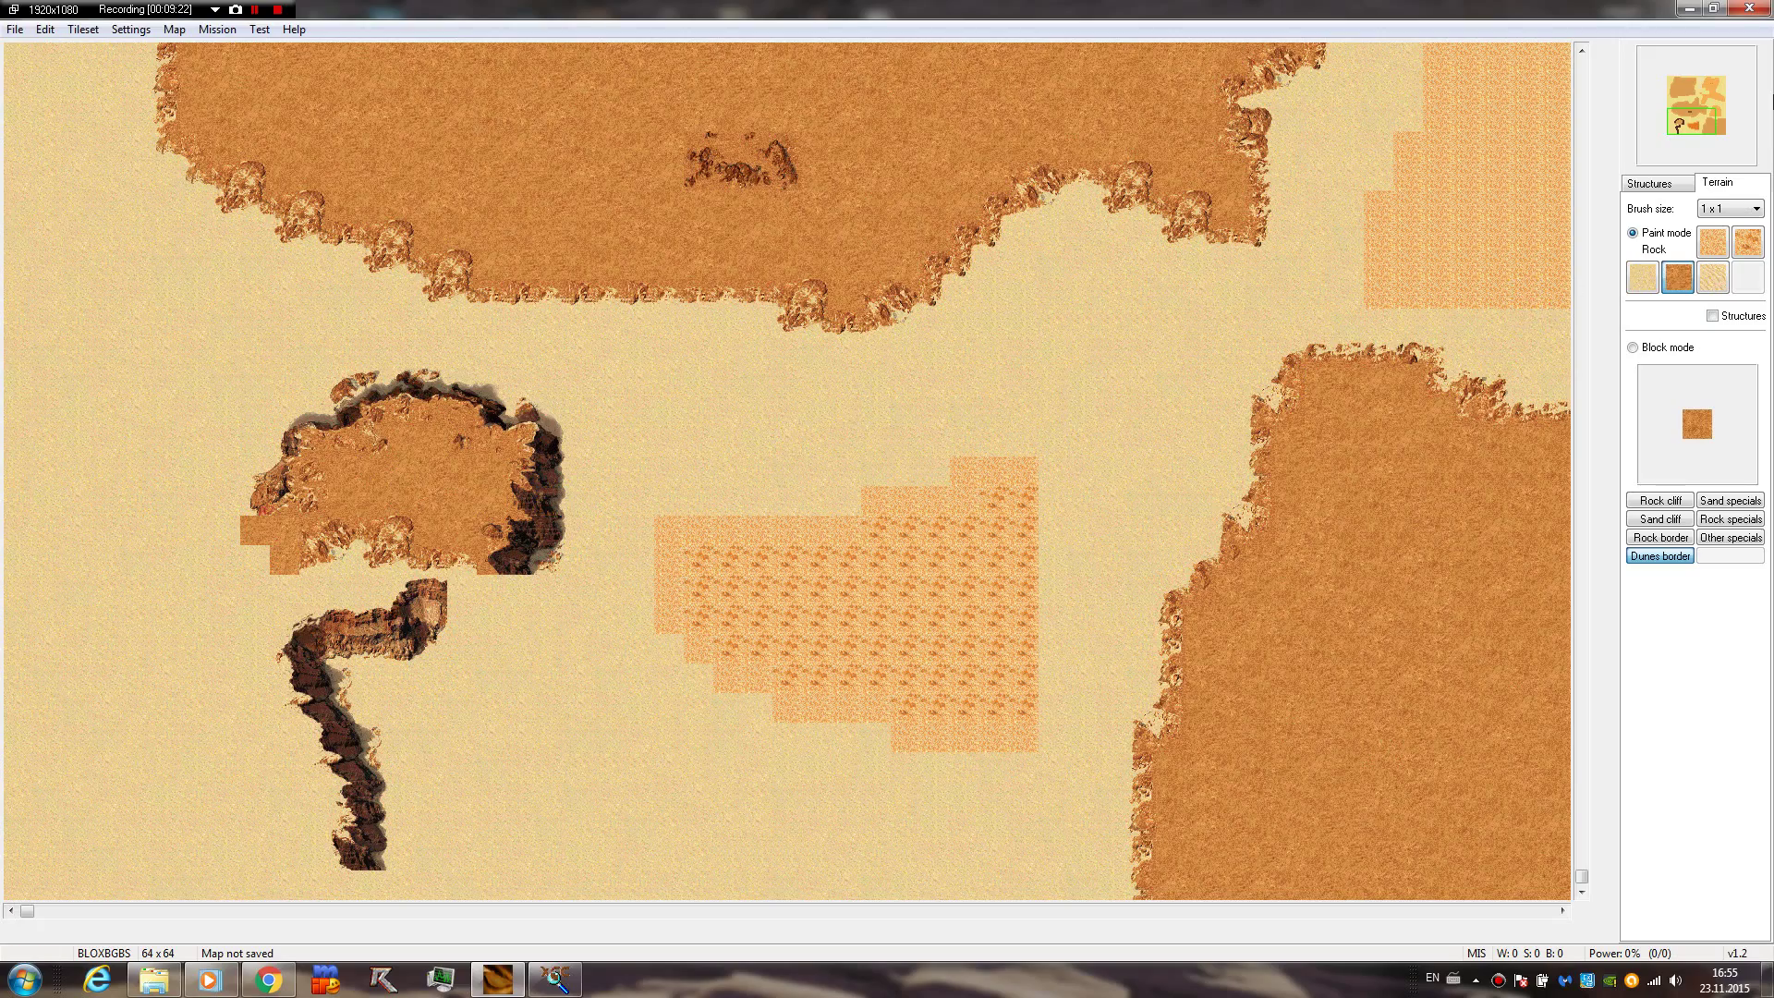
{"action": "mouse_move", "coordinate": [1724, 101]}
{"action": "left_mouse_down"}
{"action": "mouse_move", "coordinate": [1699, 103]}
{"action": "mouse_move", "coordinate": [1710, 74]}
{"action": "left_mouse_up"}
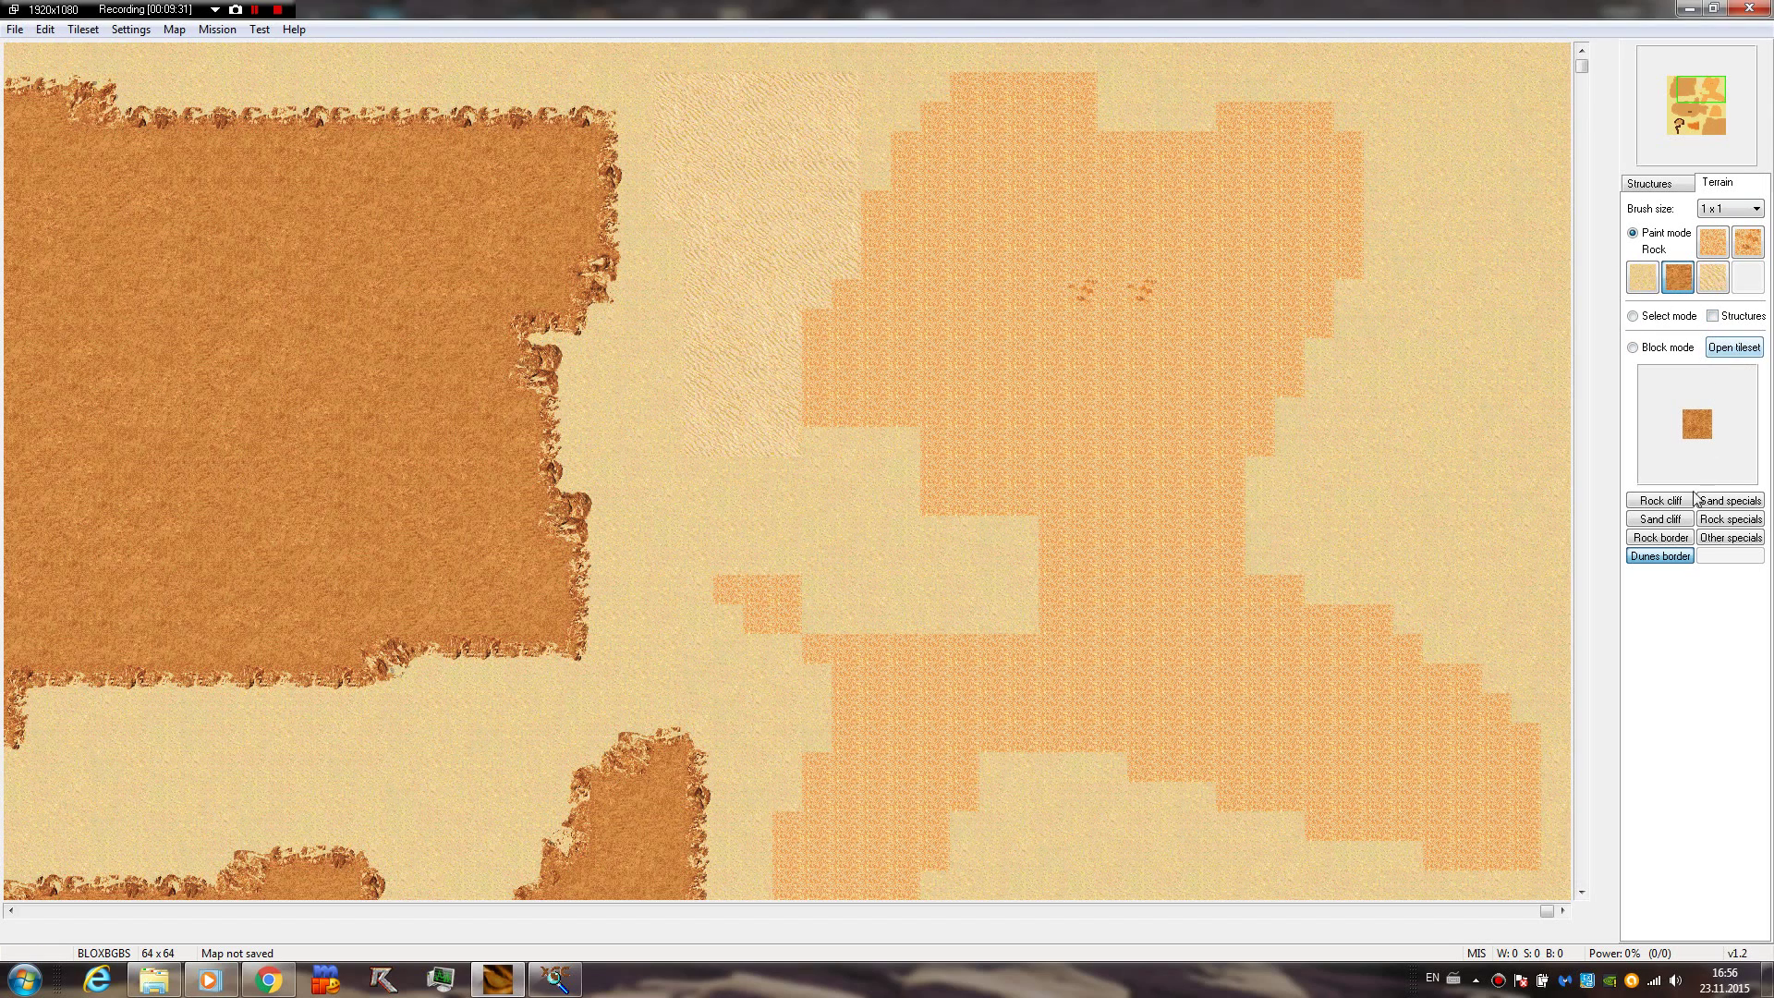
{"action": "left_click", "coordinate": [1675, 184]}
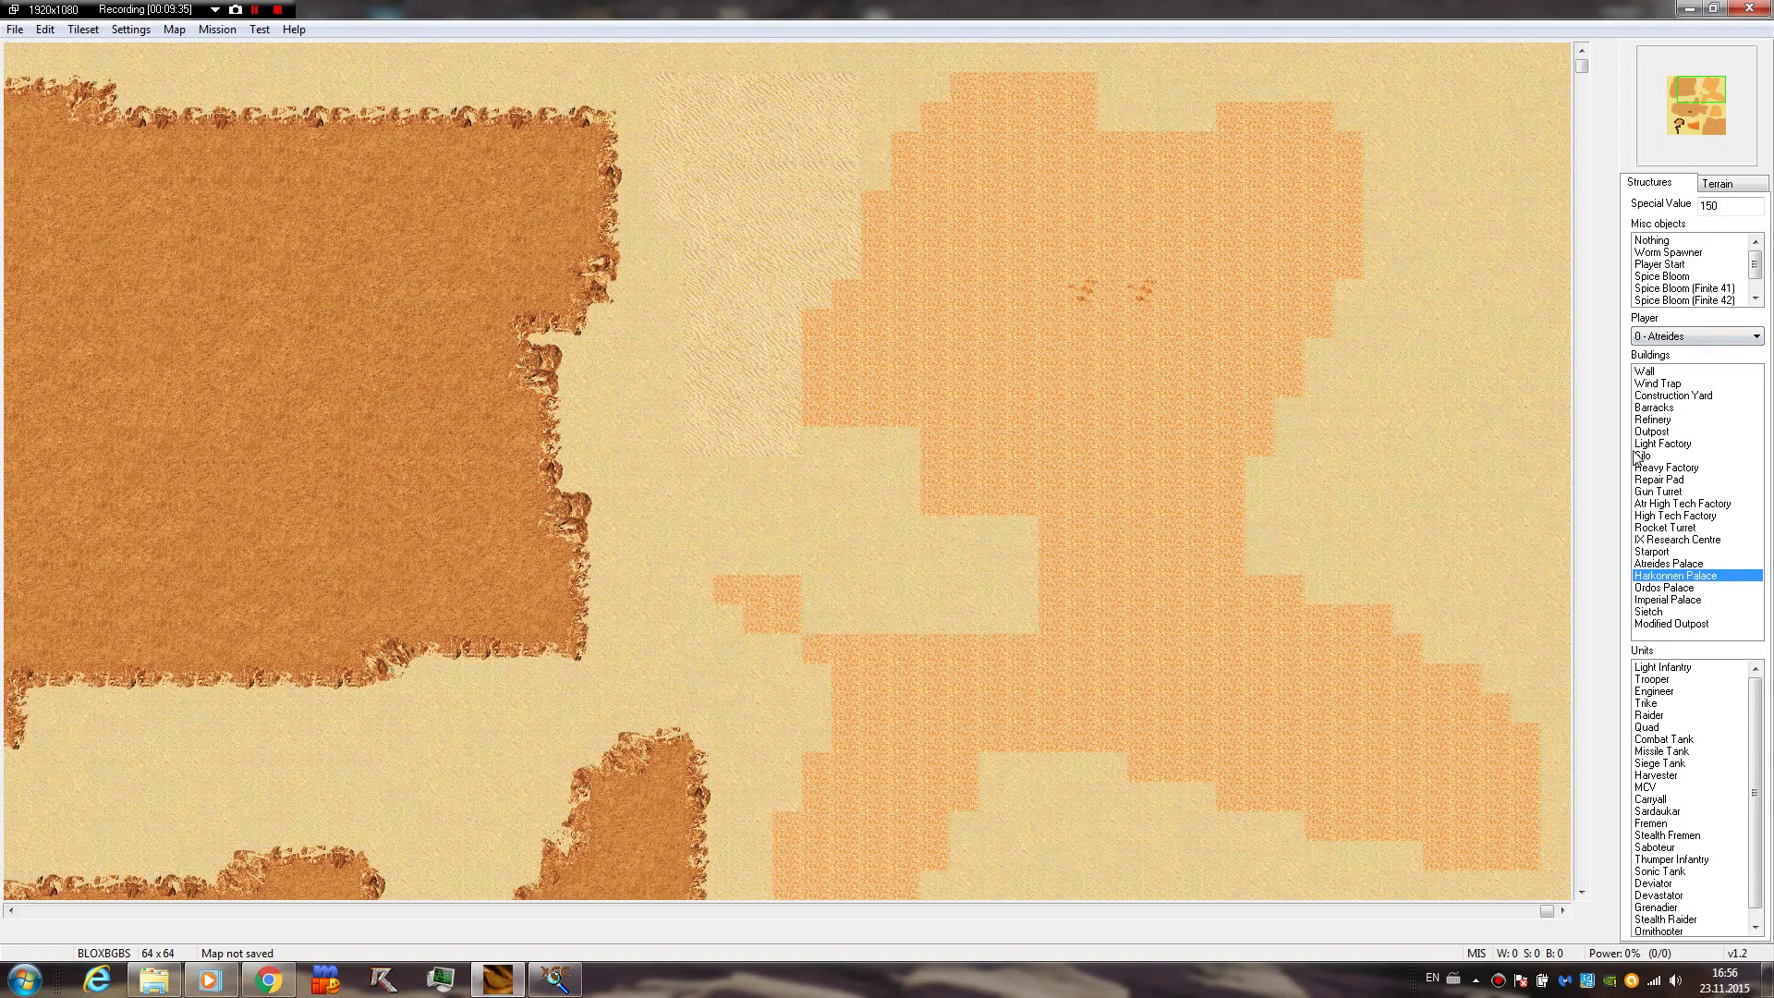
Place the Construction Yard on the rock plateau after removing a misplaced Barracks
{"action": "left_click", "coordinate": [1675, 408]}
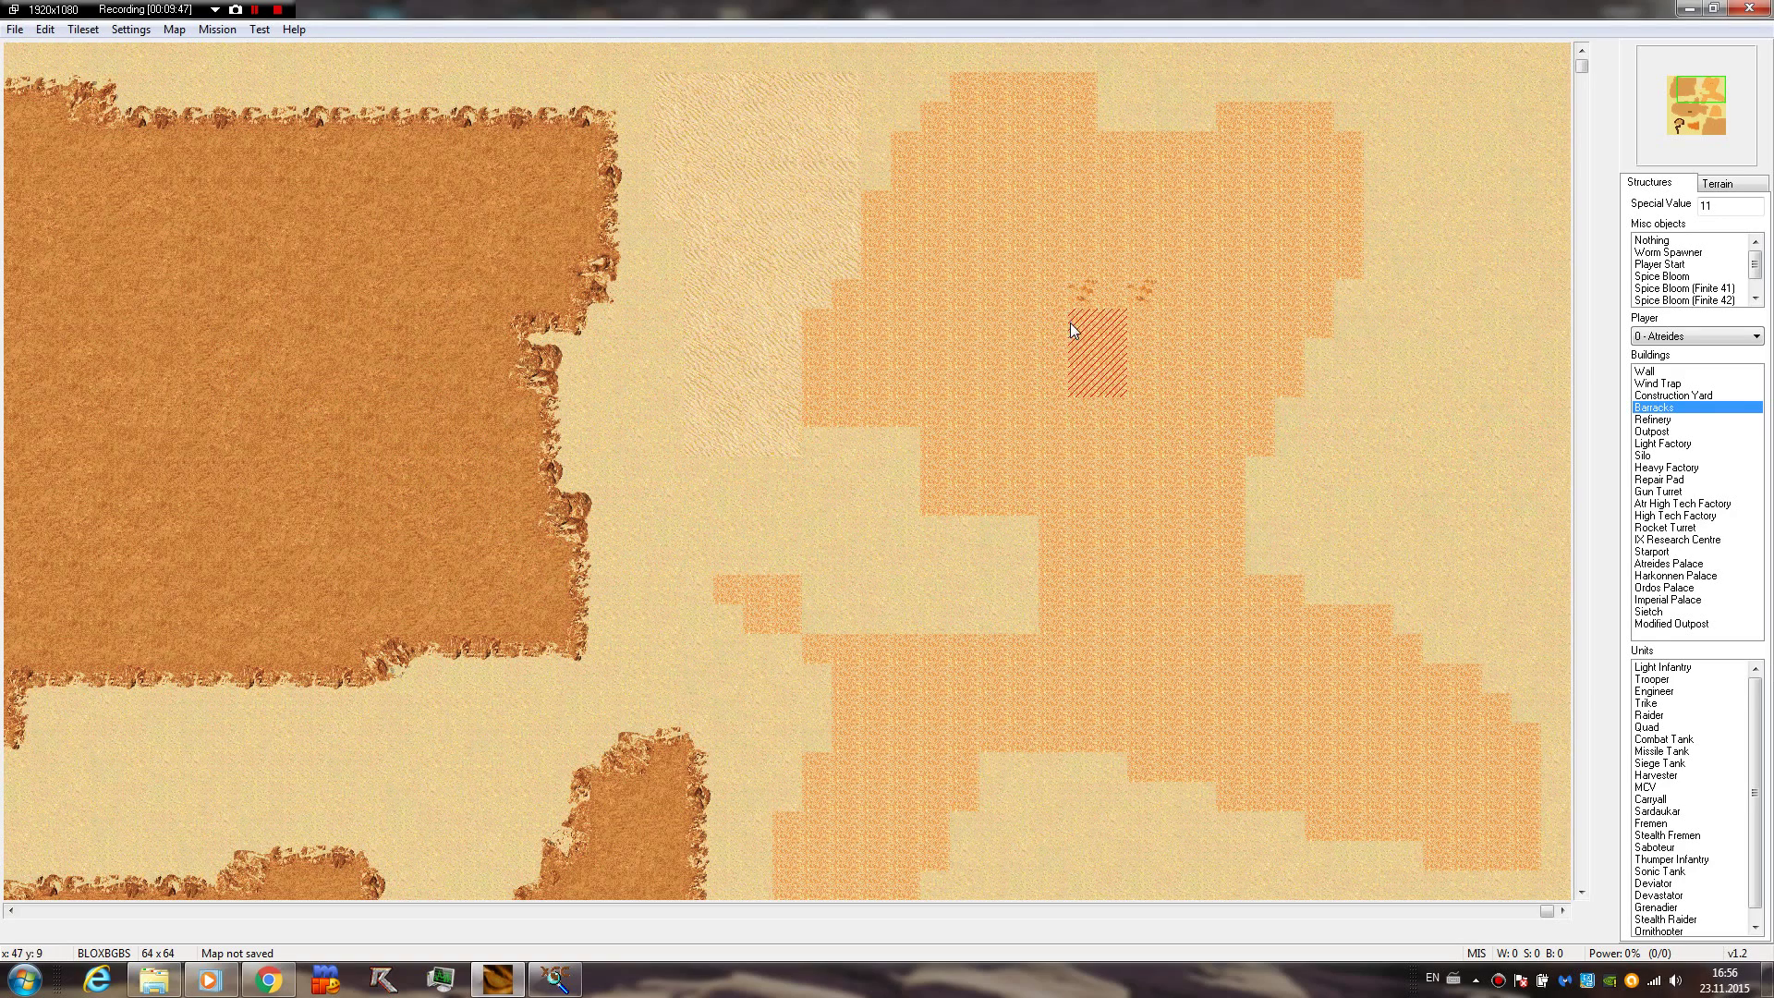
{"action": "left_click", "coordinate": [744, 473]}
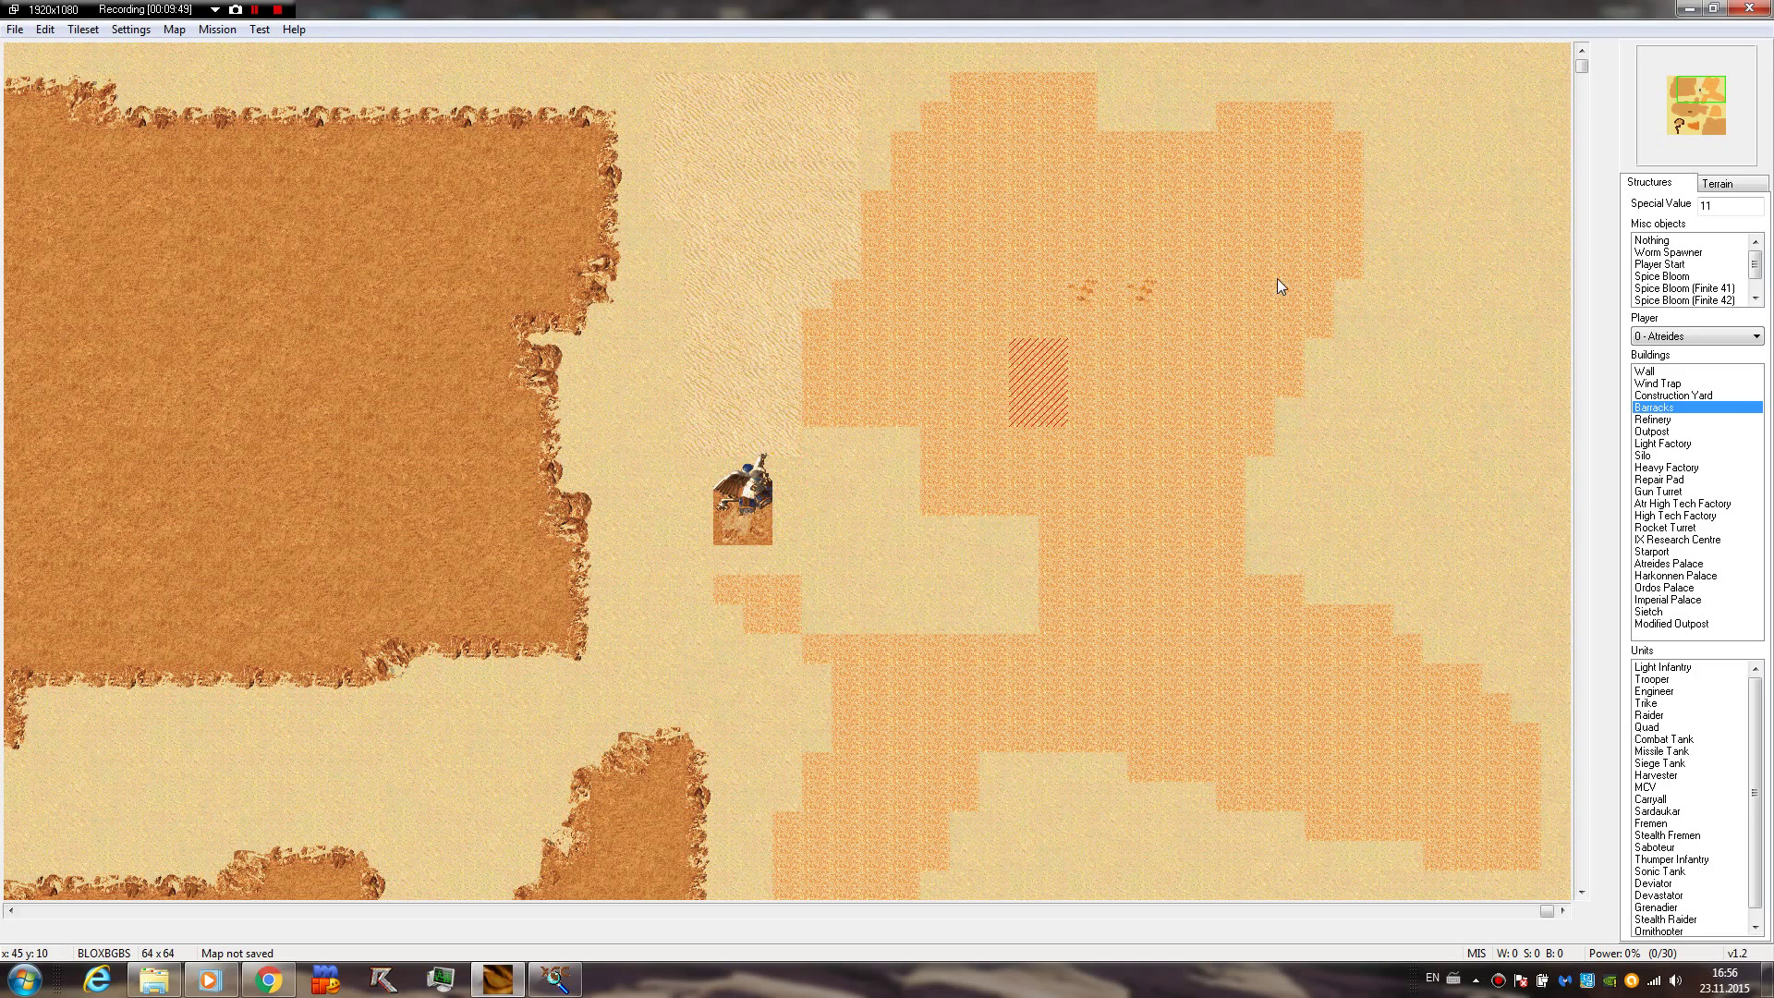
{"action": "right_click", "coordinate": [730, 493]}
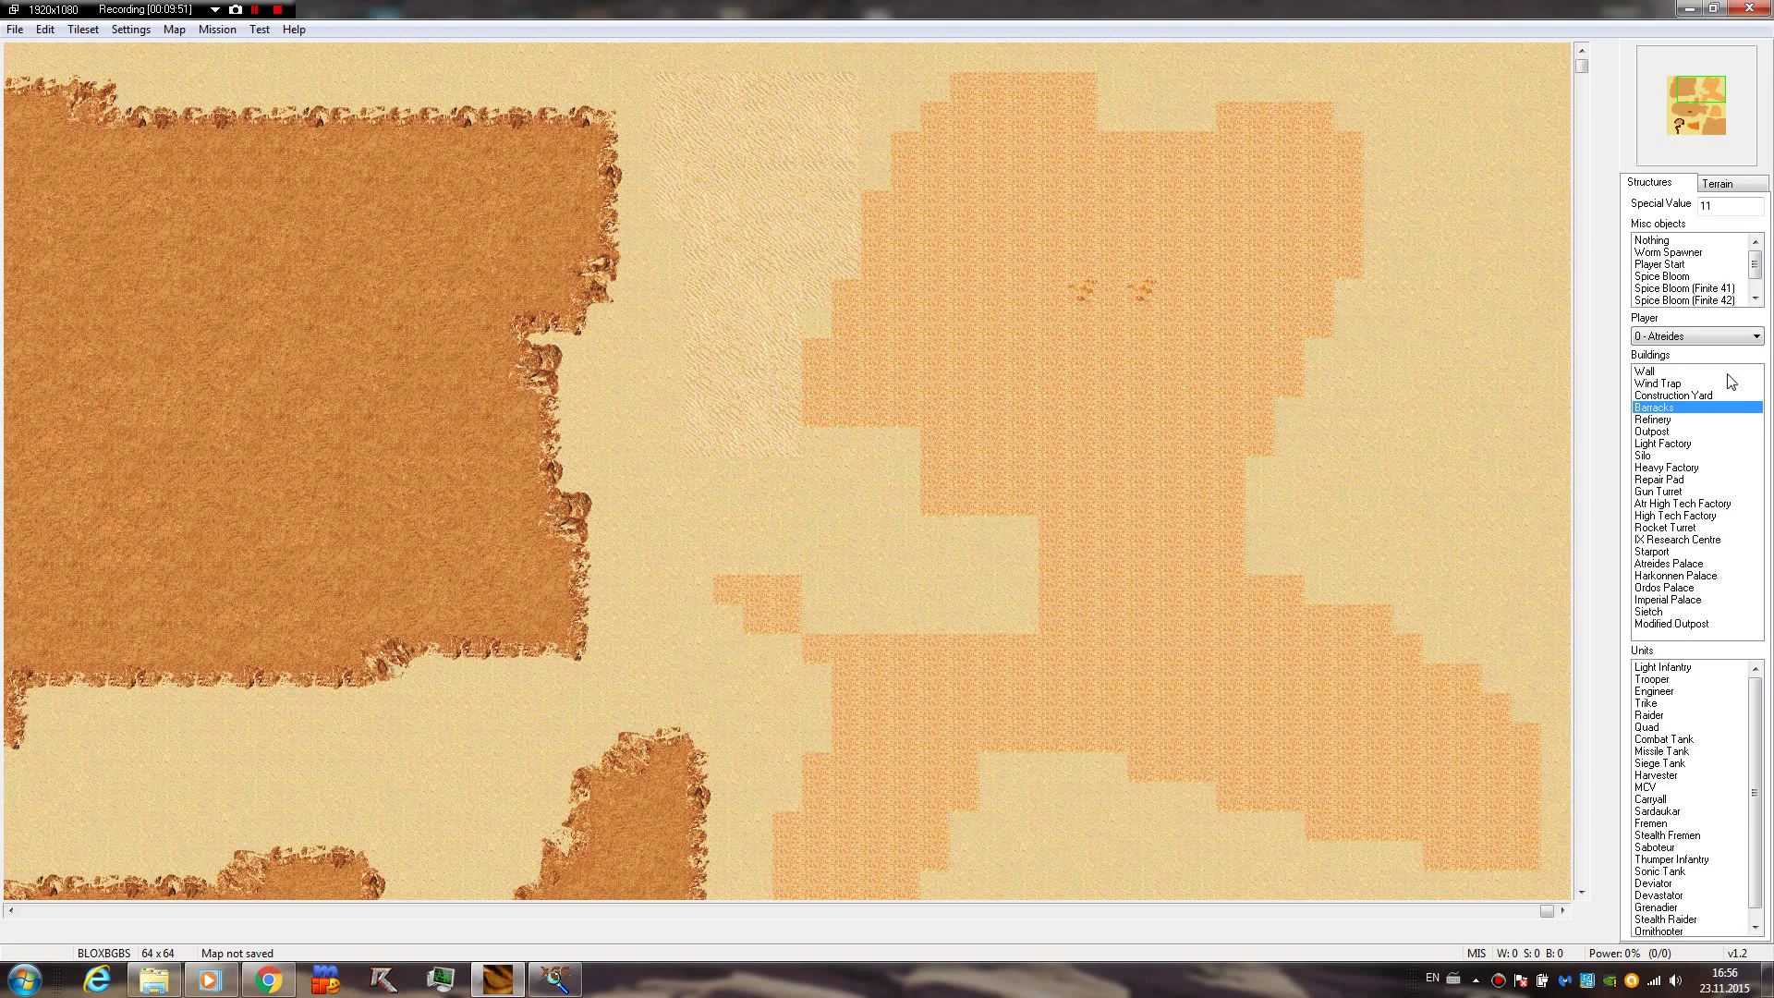
{"action": "left_click", "coordinate": [1671, 432]}
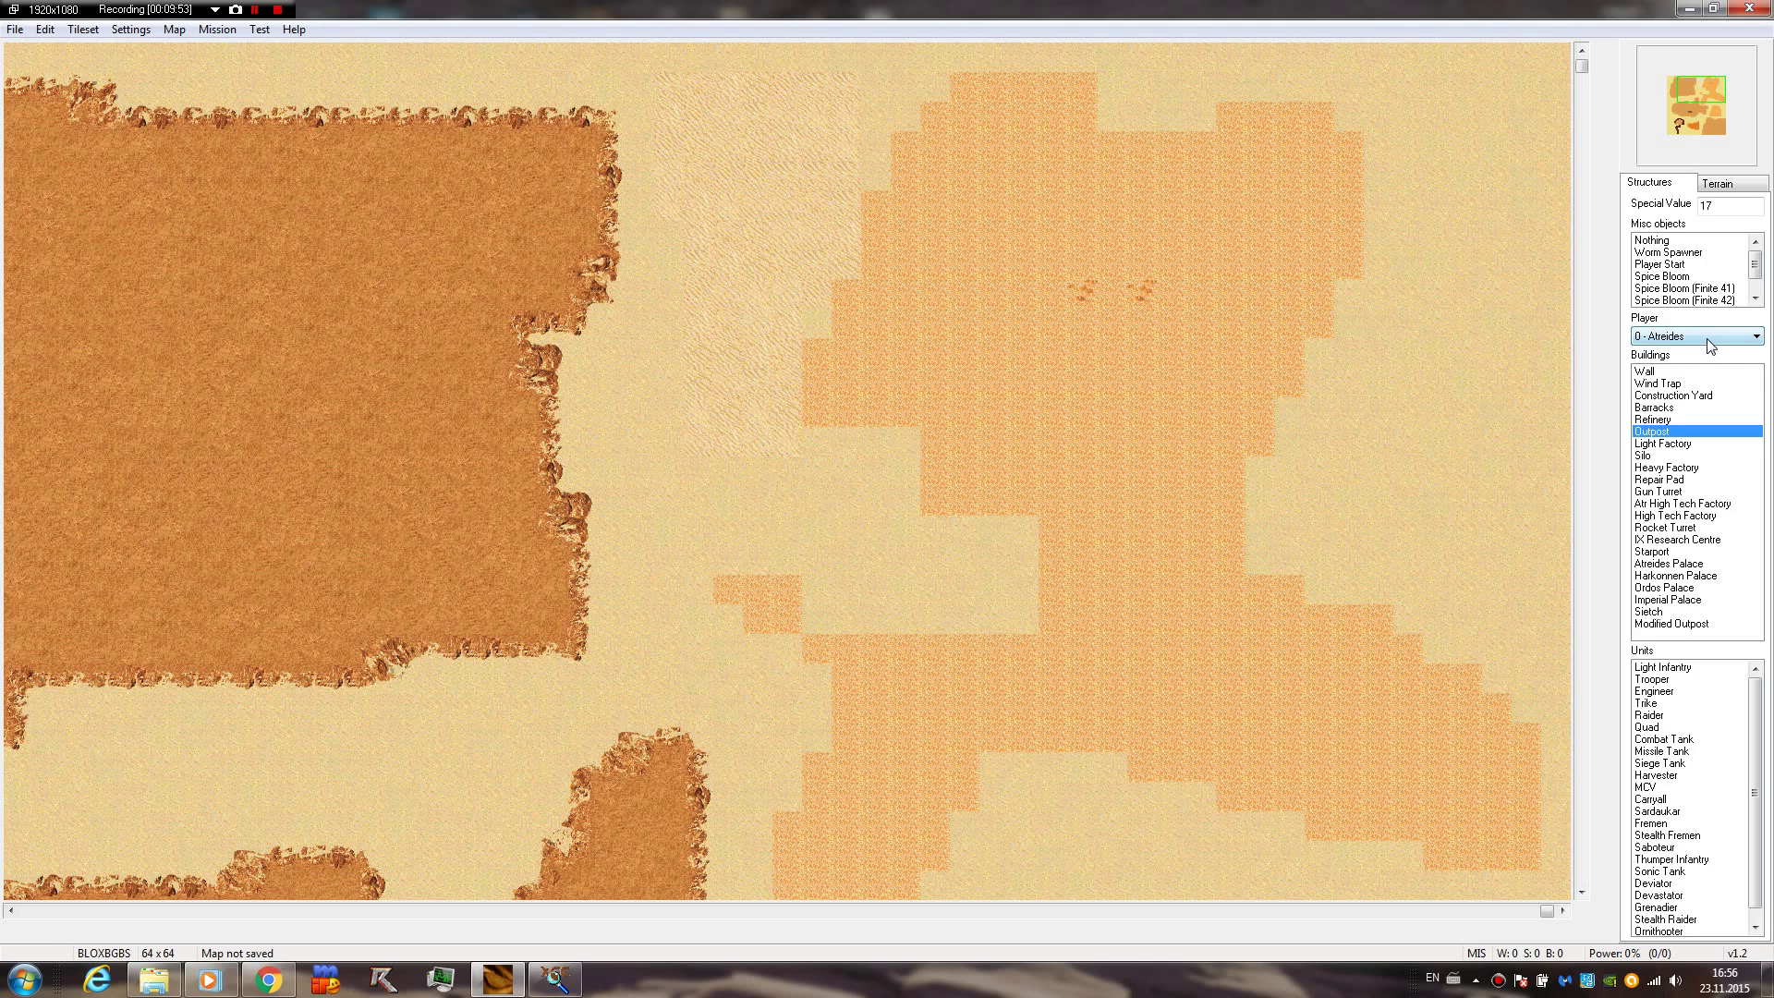
{"action": "left_click", "coordinate": [1673, 394]}
{"action": "left_click", "coordinate": [402, 231]}
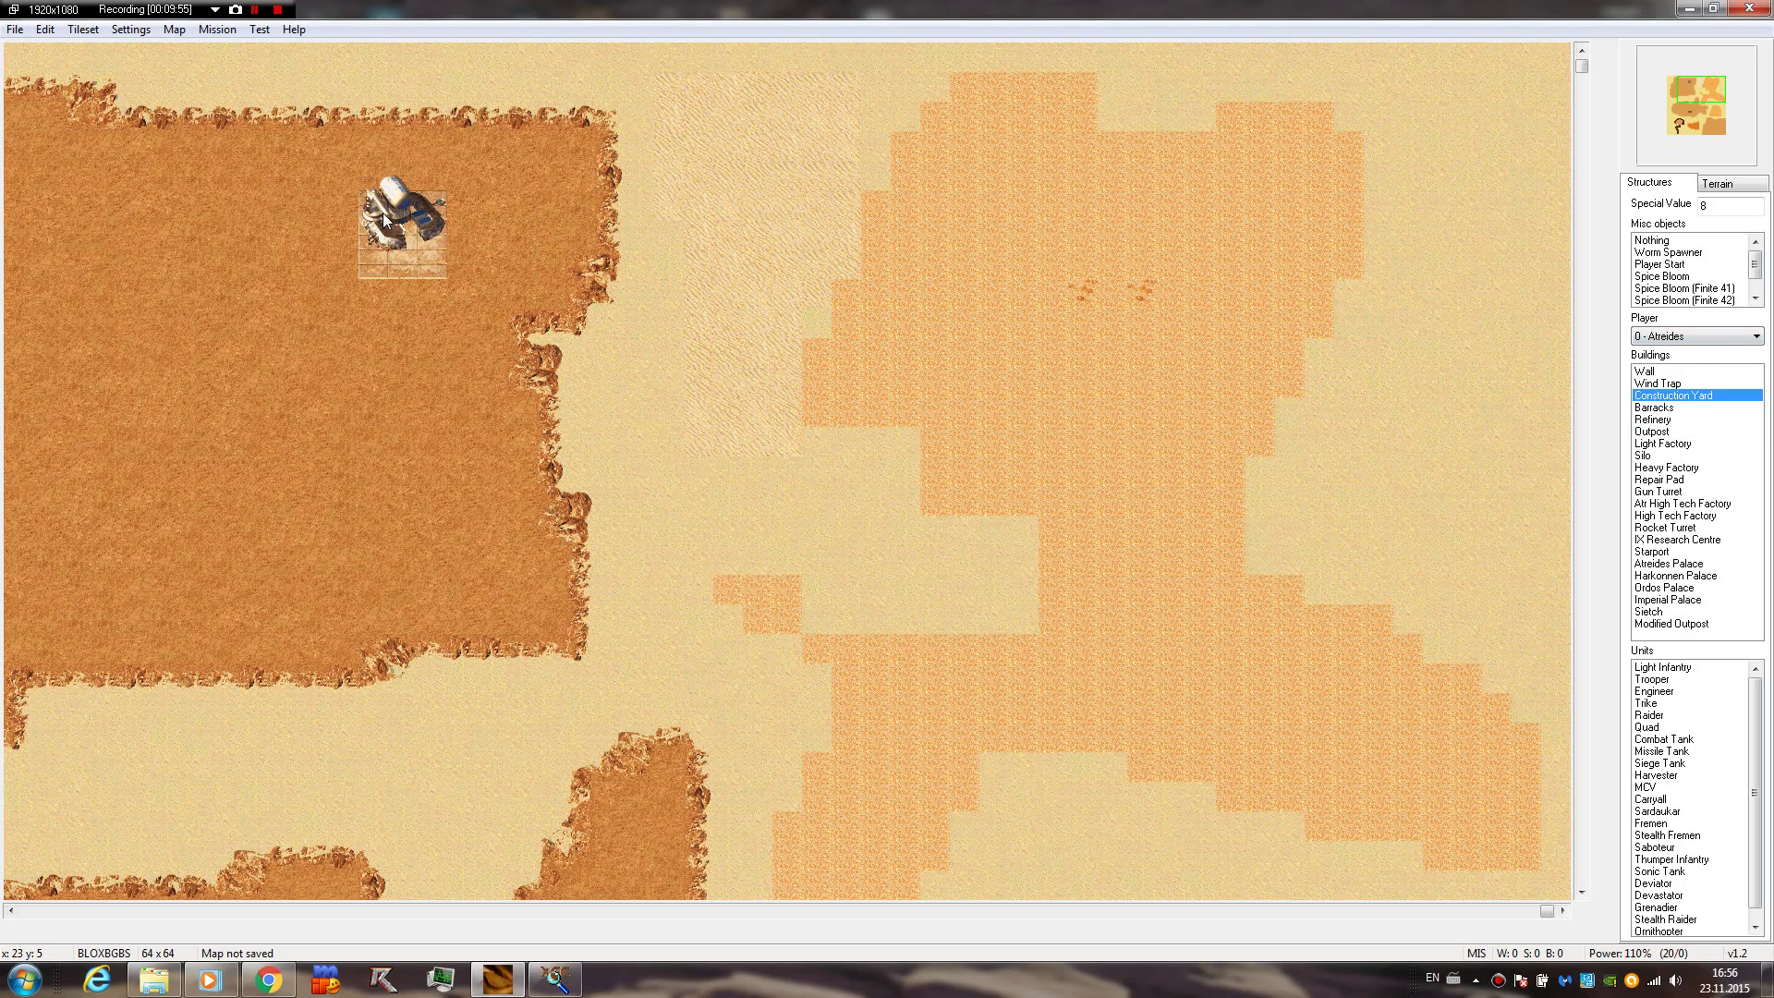
Place three Wind Traps left of the Construction Yard and a Light Factory below them
{"action": "left_click", "coordinate": [1650, 384]}
{"action": "left_click", "coordinate": [218, 205]}
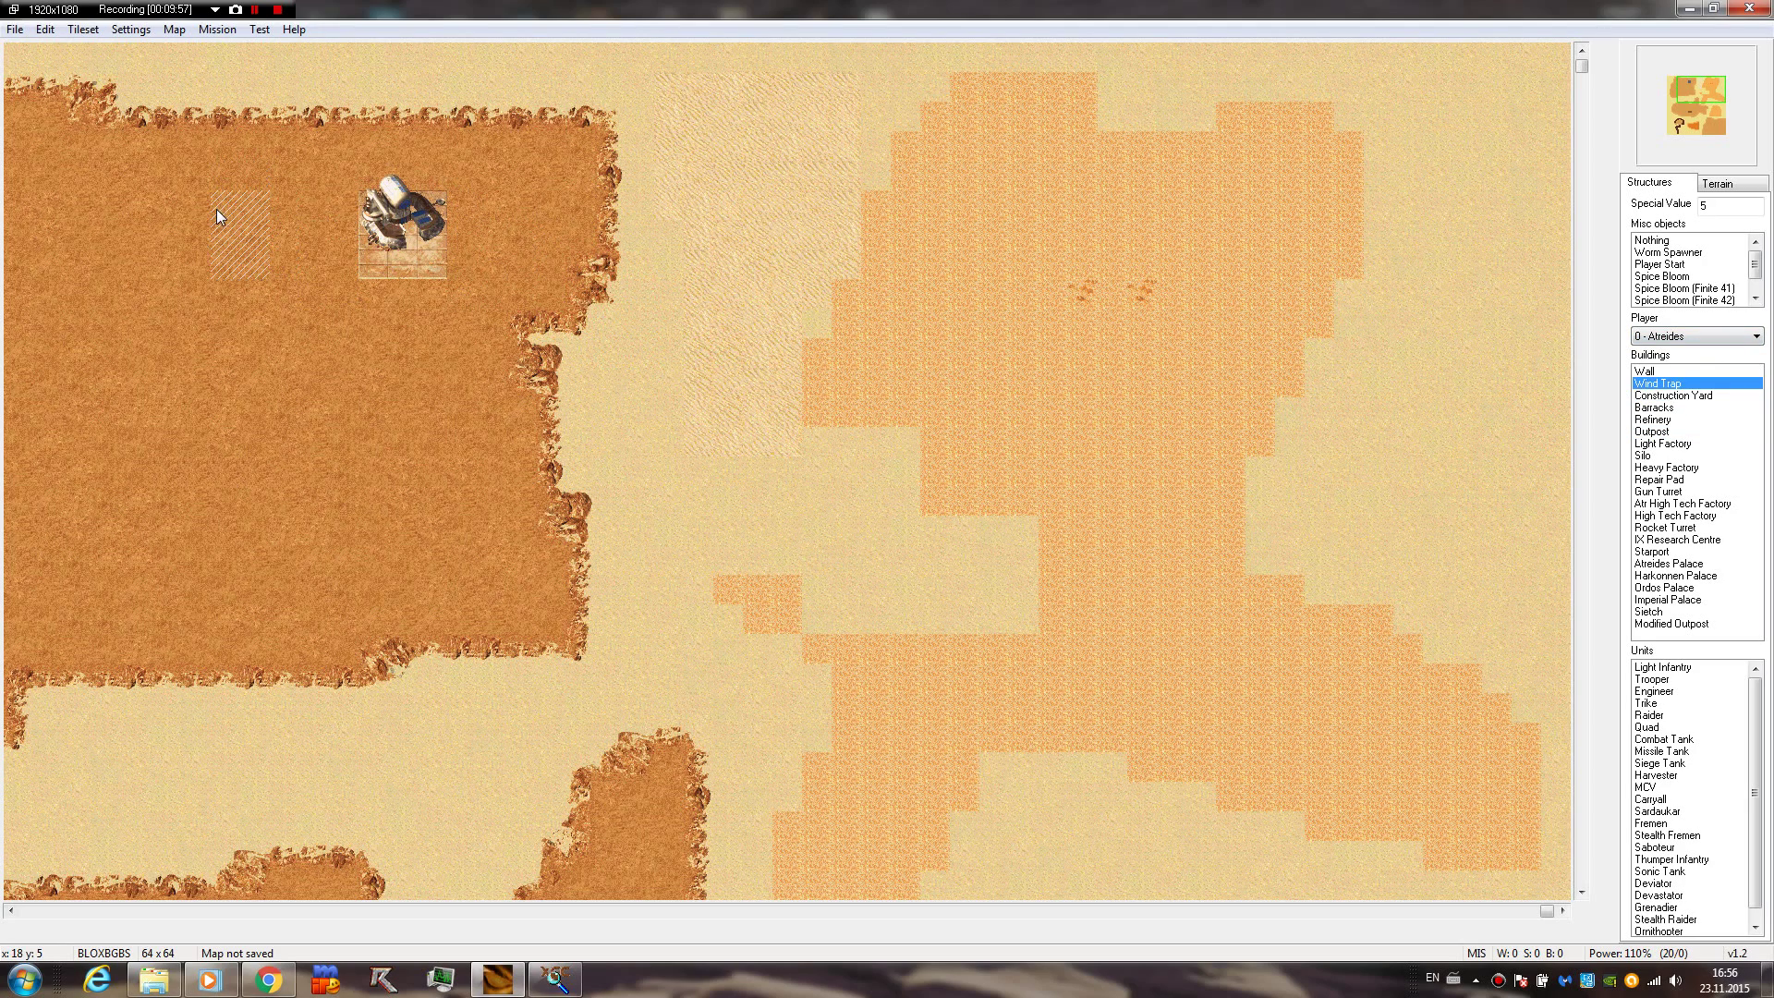
{"action": "left_click", "coordinate": [161, 209]}
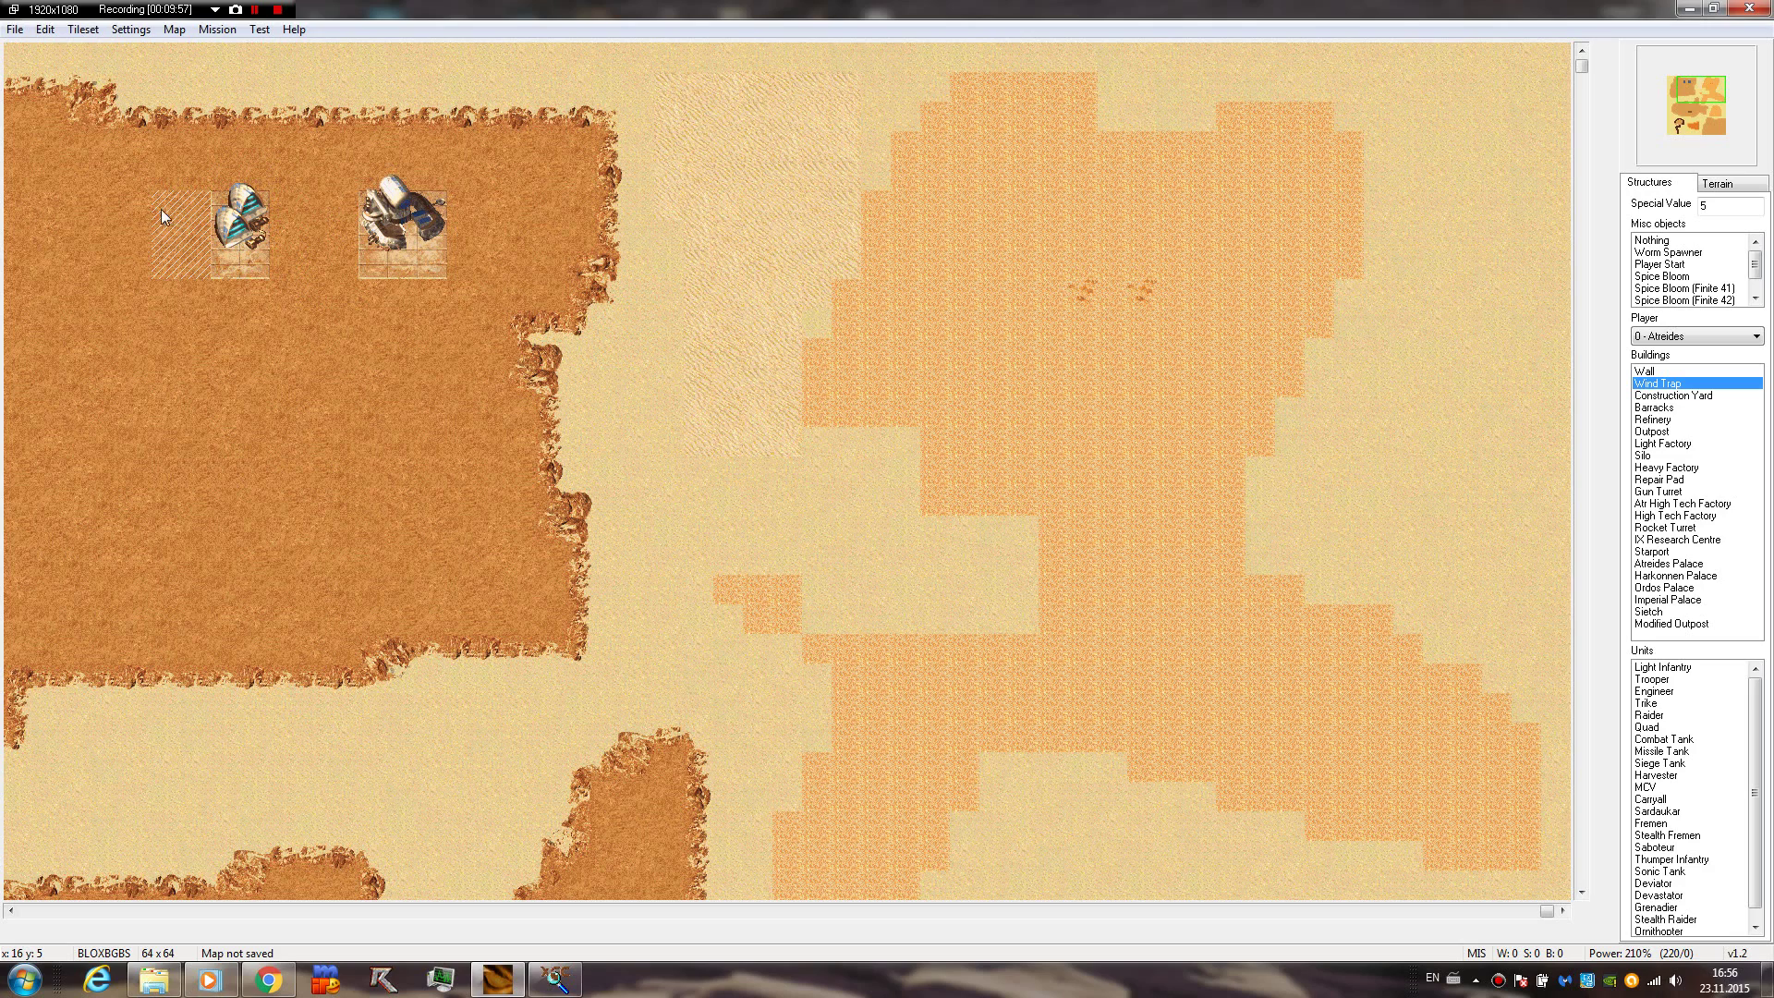
{"action": "left_click", "coordinate": [230, 322]}
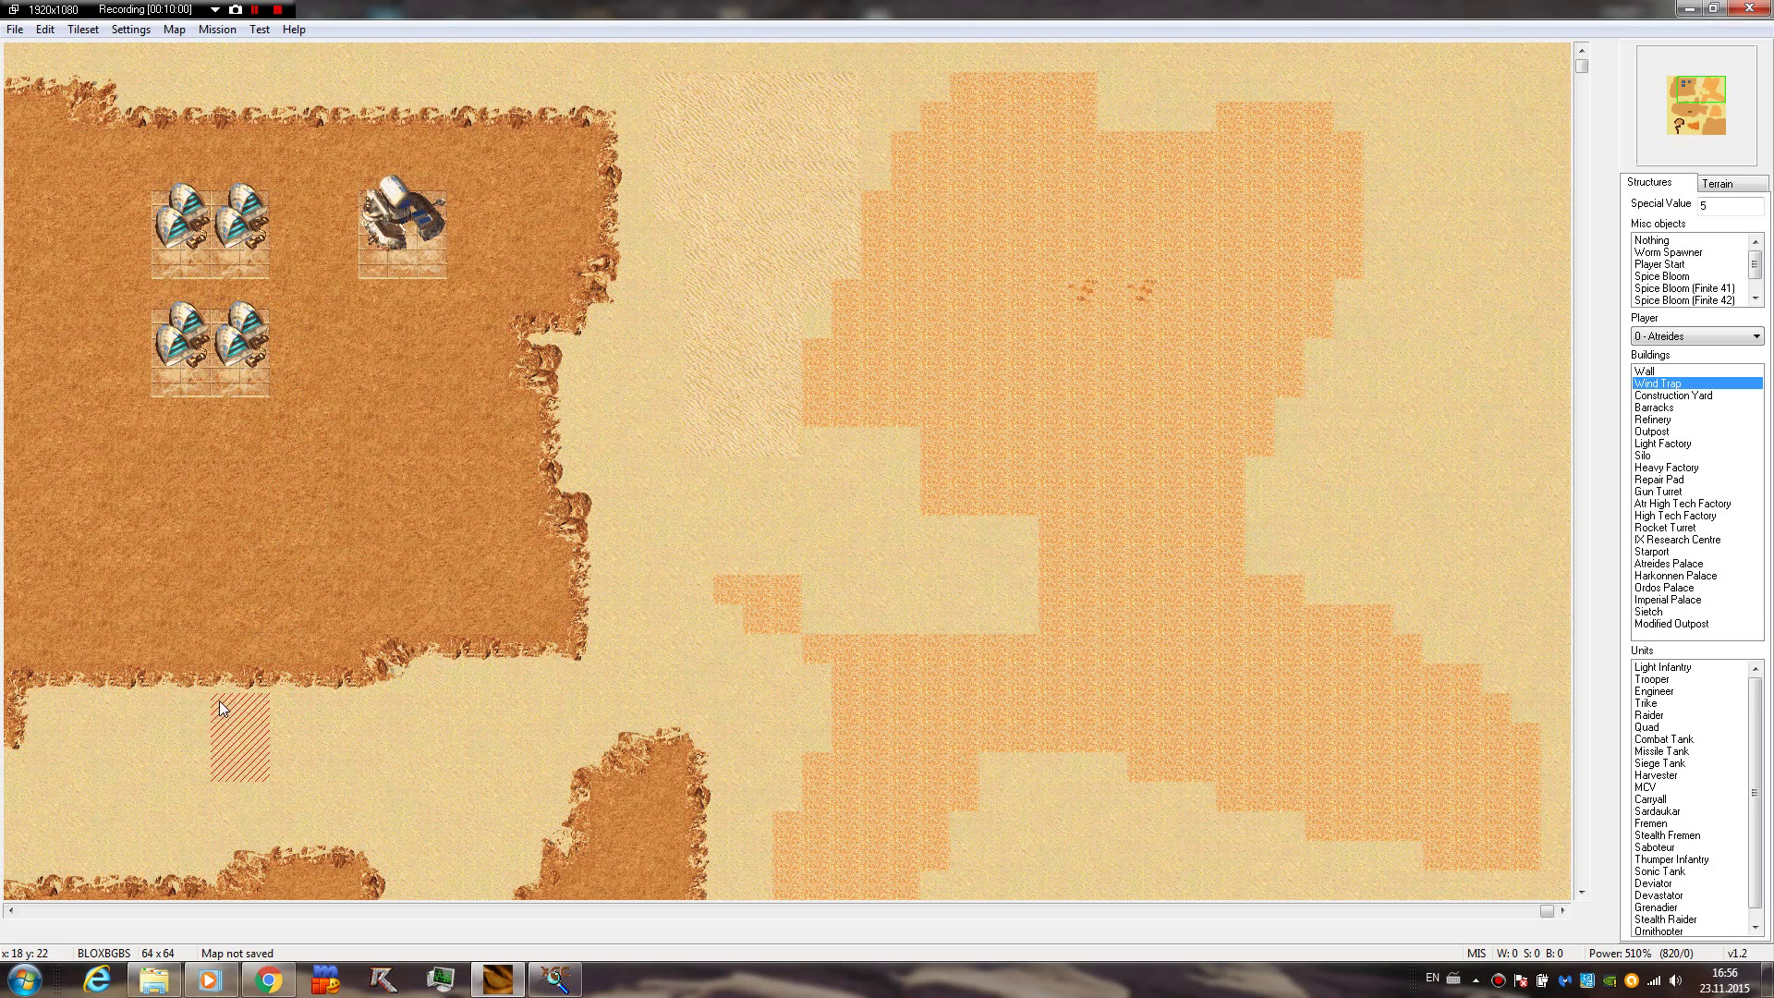
{"action": "left_click", "coordinate": [1674, 444]}
{"action": "left_click", "coordinate": [159, 465]}
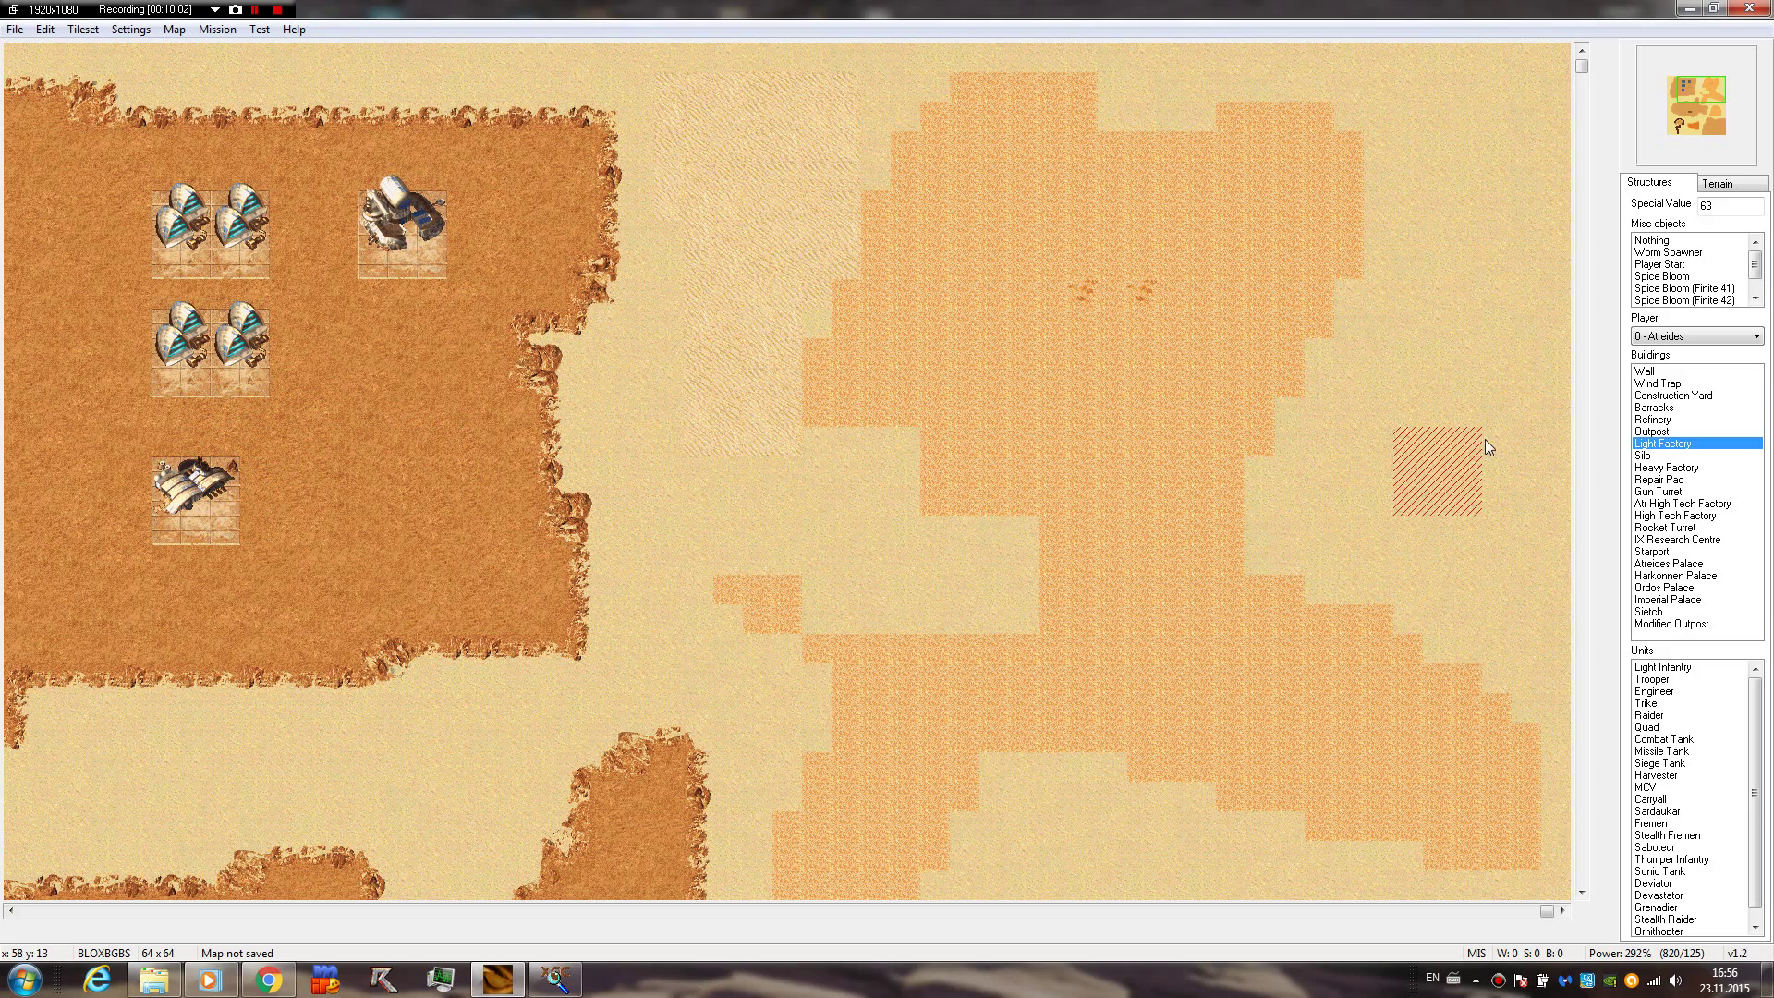
Place a Refinery below the Construction Yard and a Repair Pad on the plateau
{"action": "left_click", "coordinate": [1669, 421]}
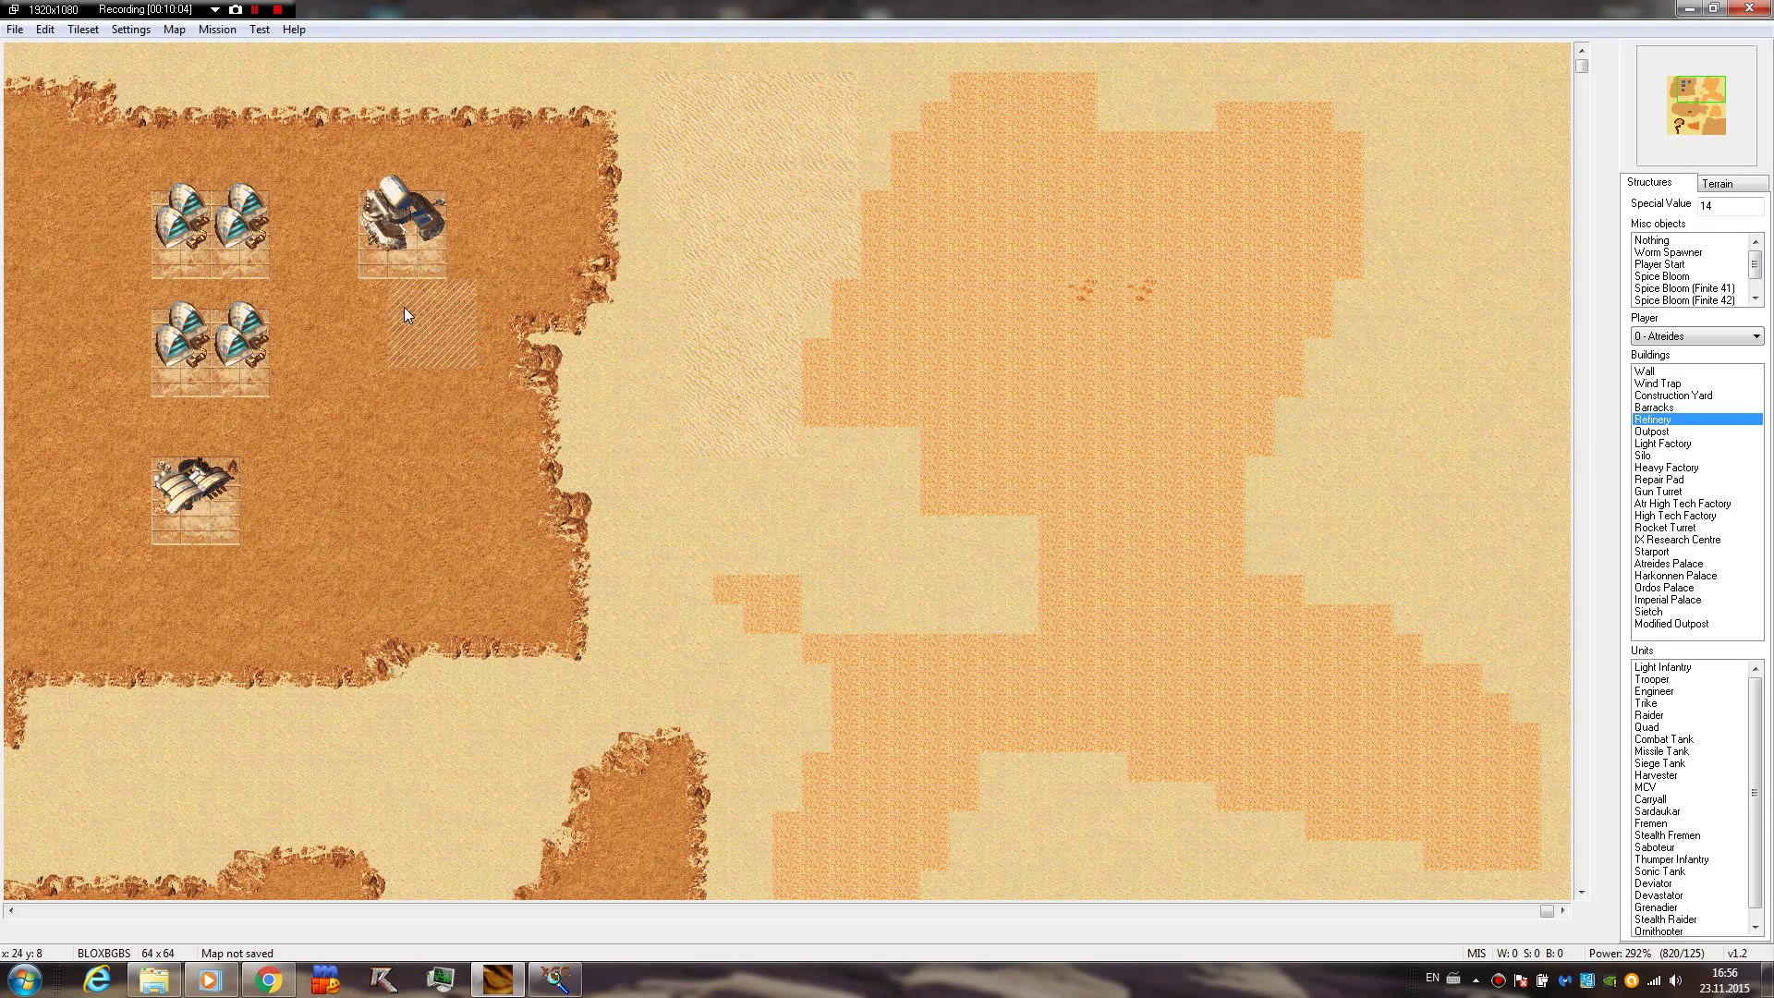
{"action": "left_click", "coordinate": [366, 330]}
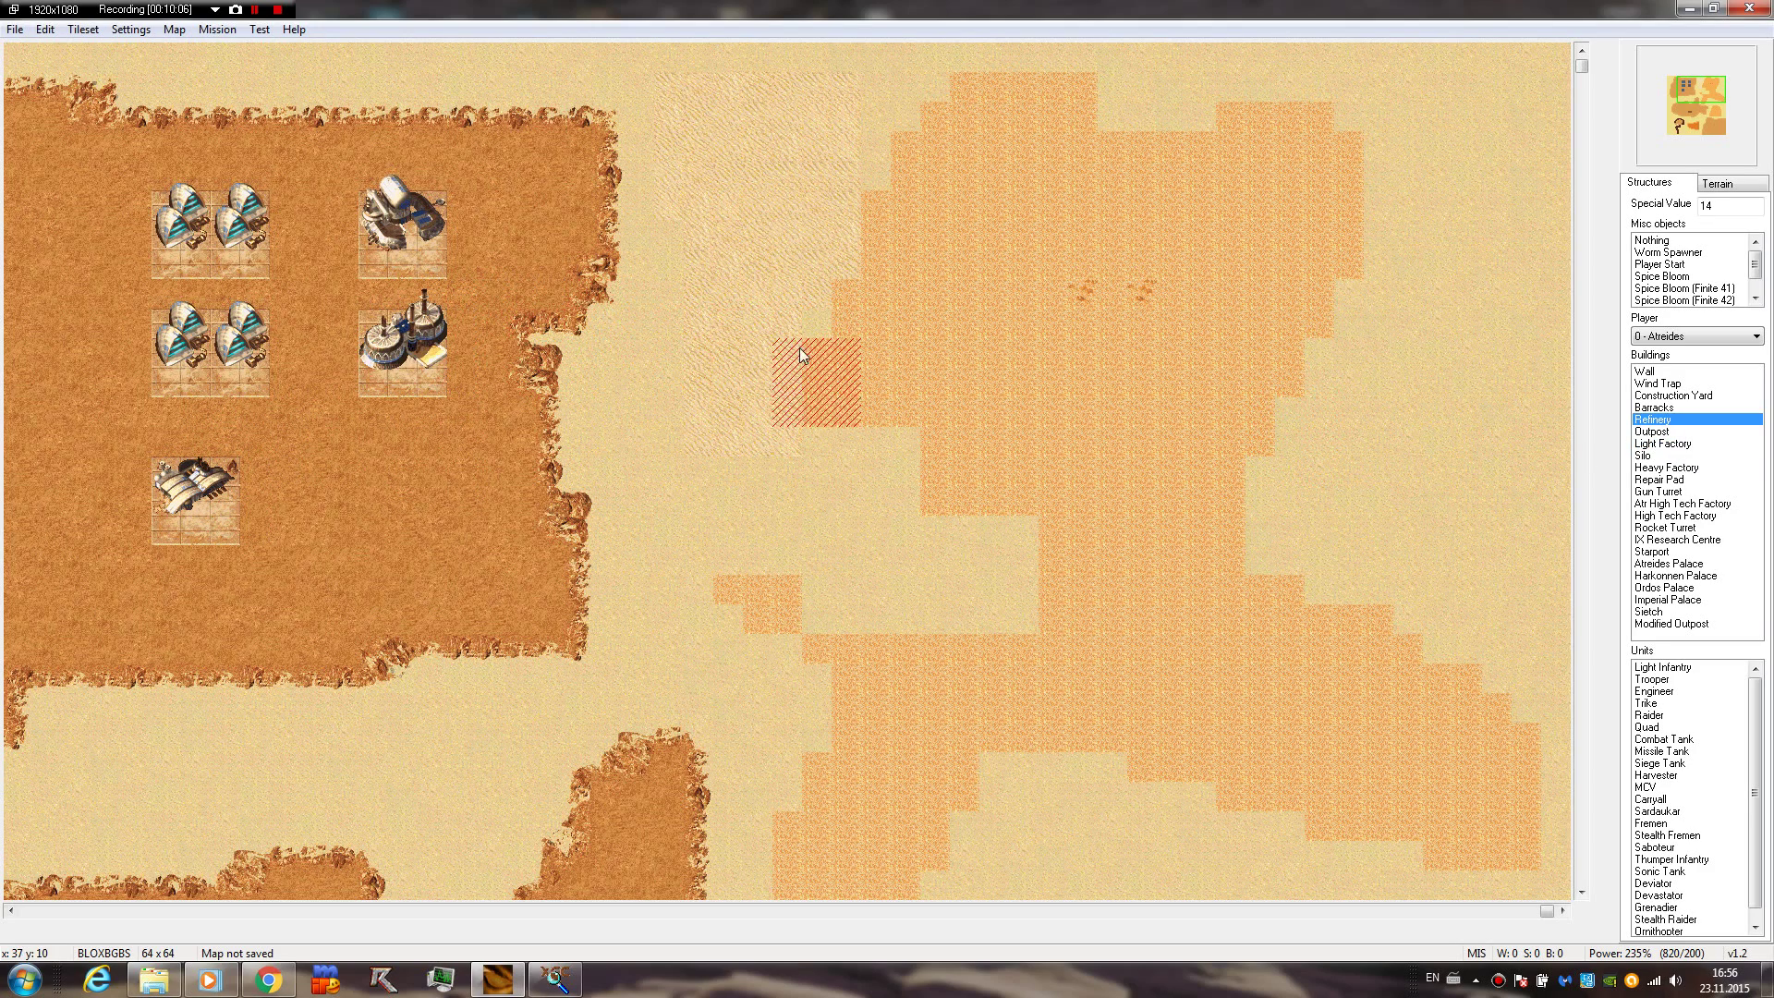
{"action": "left_click", "coordinate": [1671, 483]}
{"action": "left_click", "coordinate": [354, 489]}
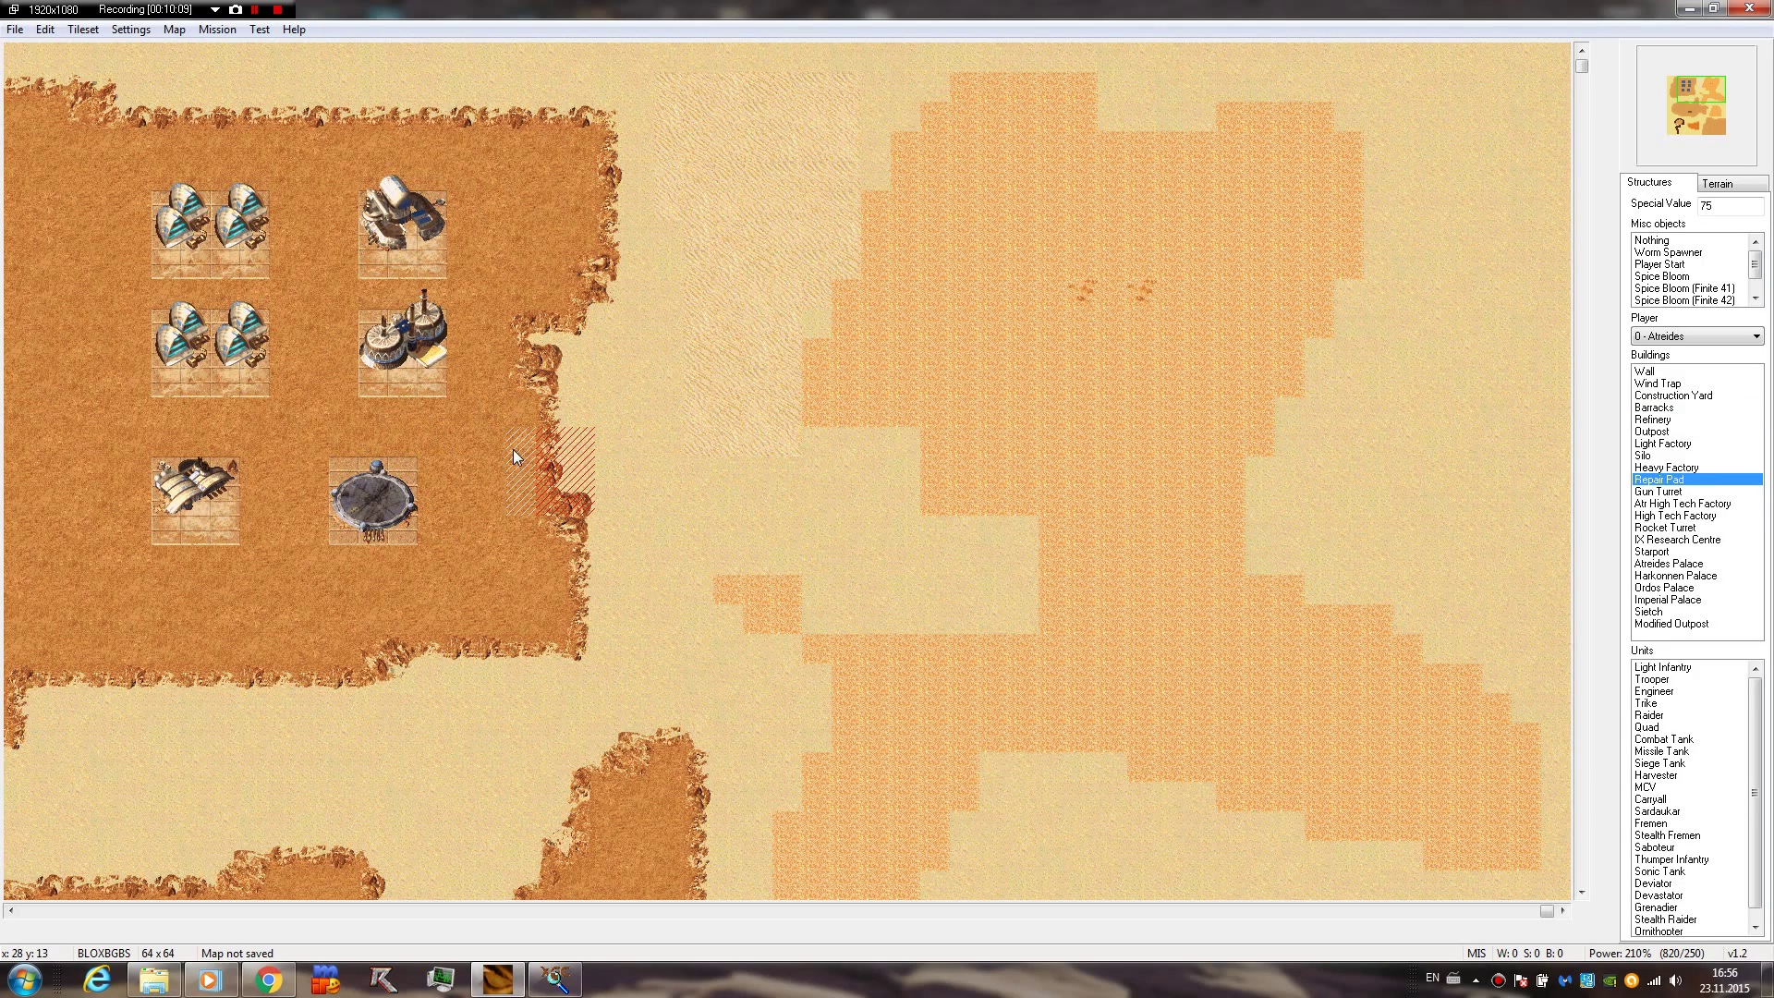
{"action": "right_click", "coordinate": [388, 467]}
{"action": "left_click", "coordinate": [387, 490]}
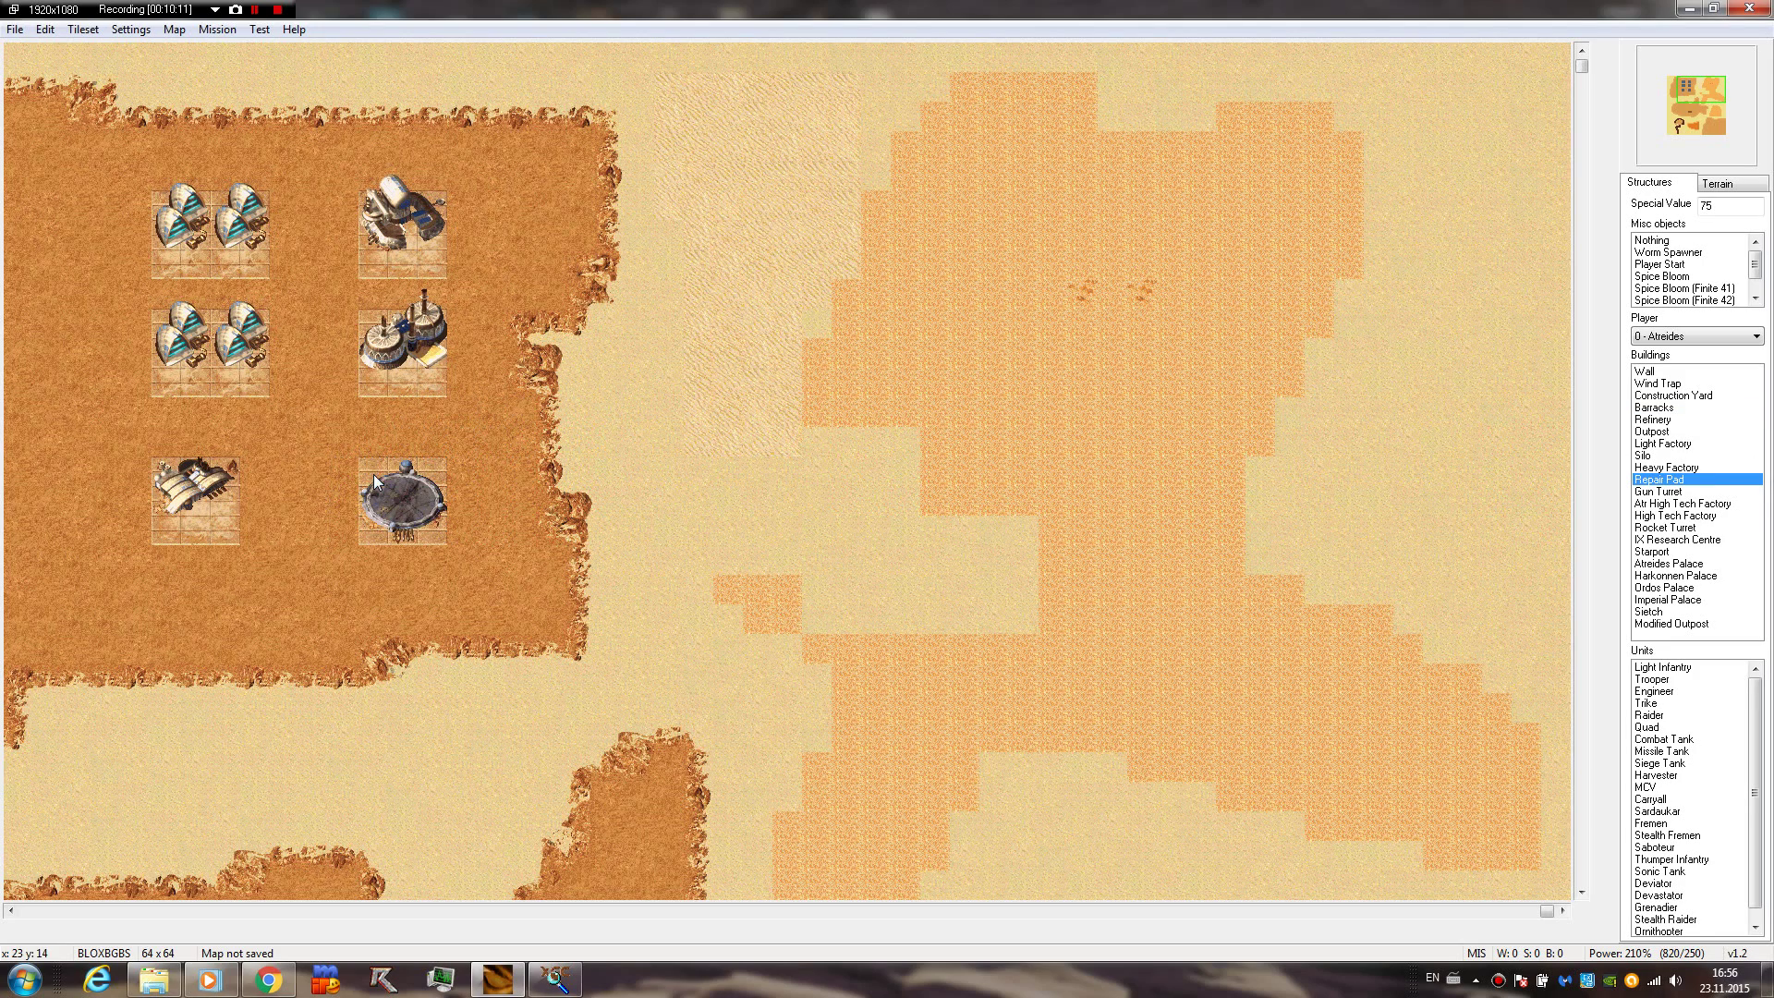
{"action": "left_click", "coordinate": [1662, 371]}
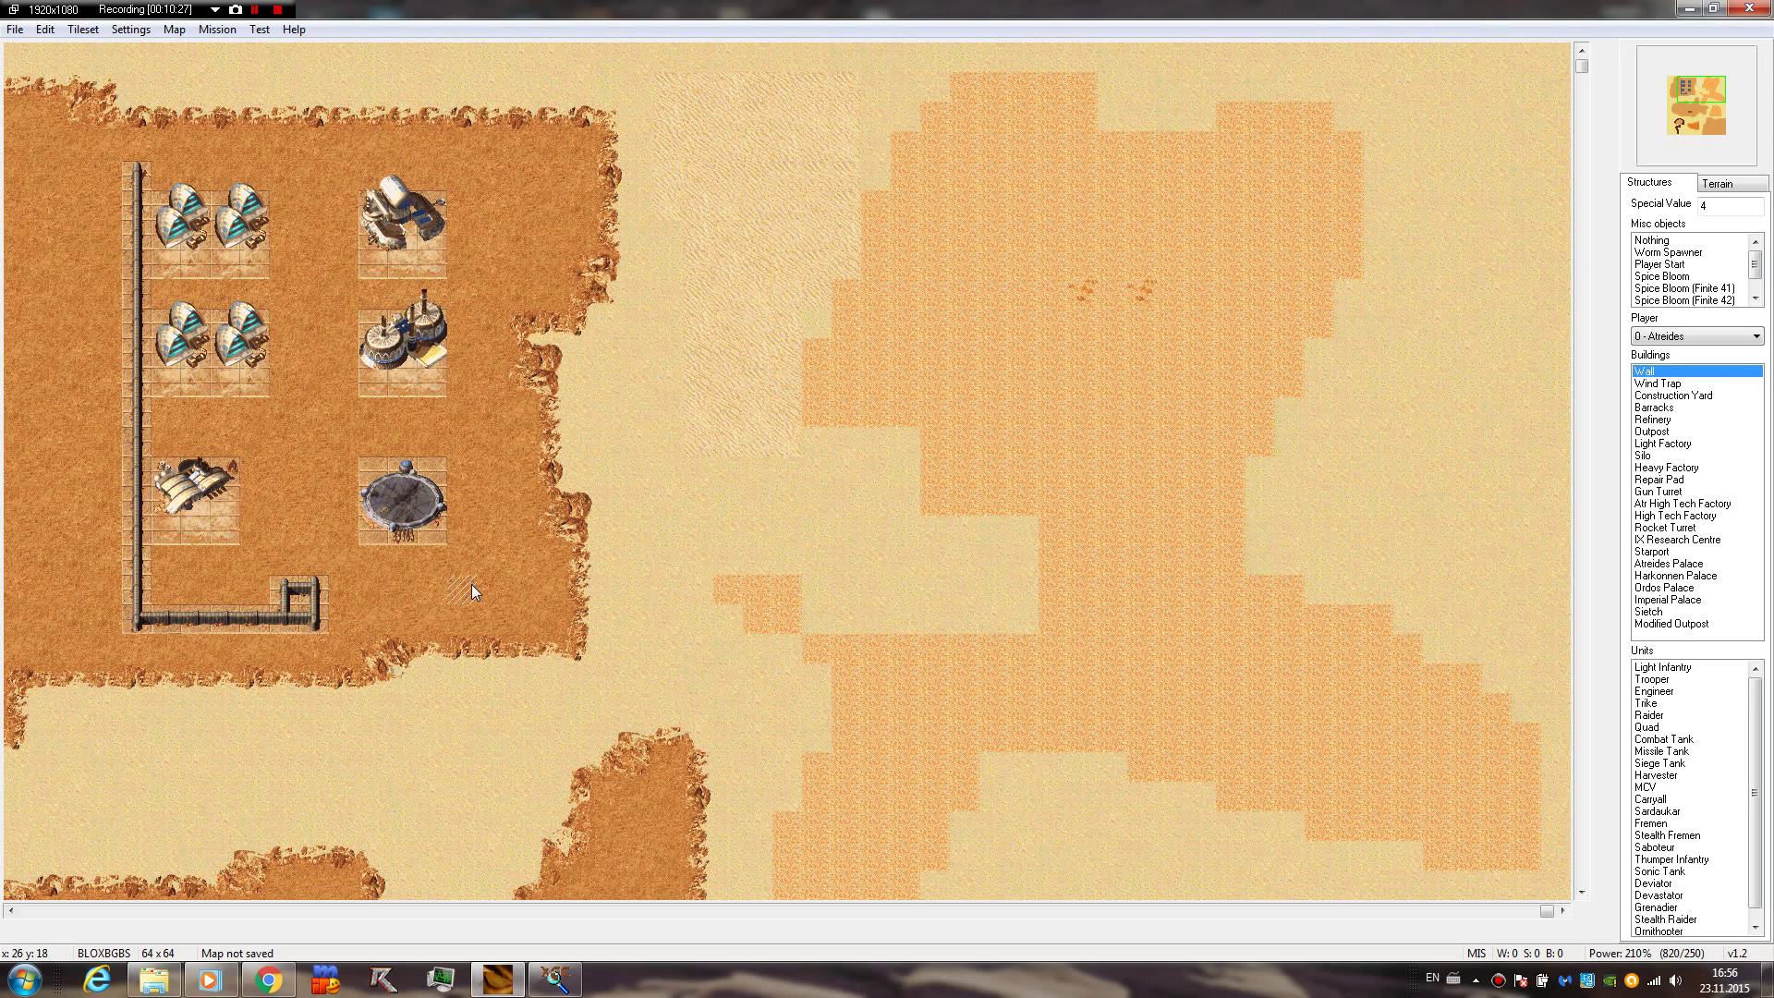
Run walls up the left and right sides and across the top, opening a gate in the bottom wall
{"action": "left_click_drag", "start_coordinate": [506, 588], "coordinate": [490, 512]}
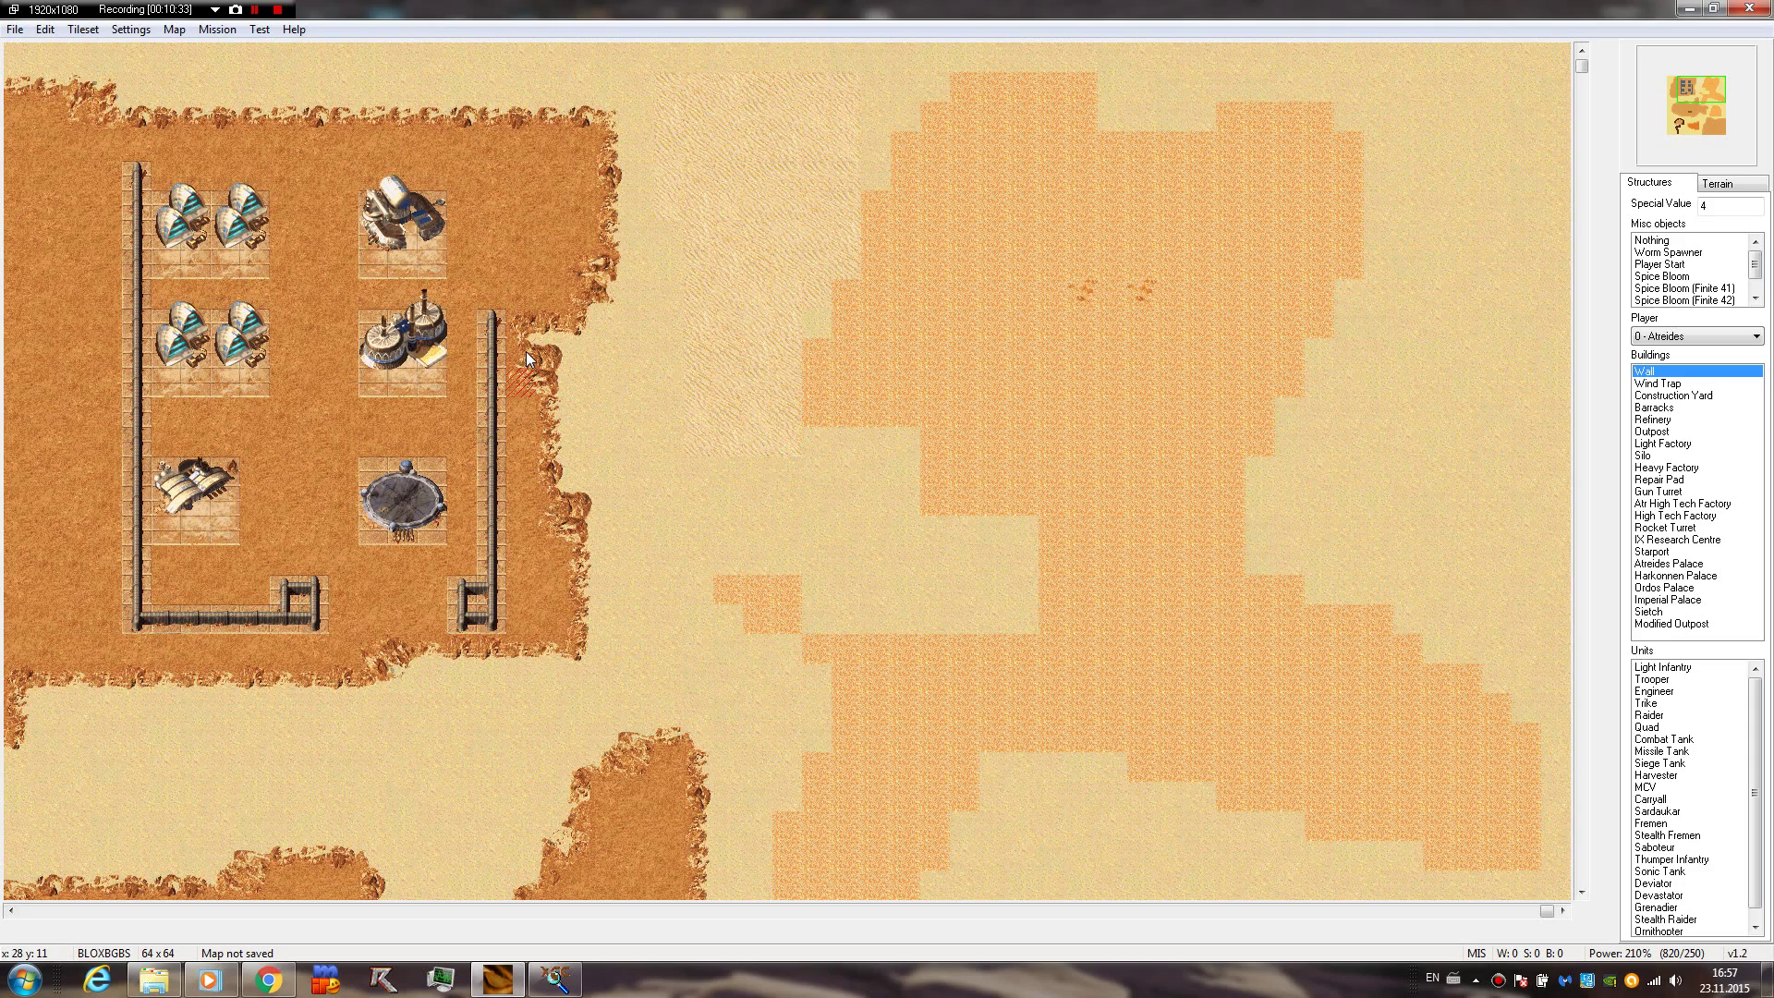
{"action": "mouse_move", "coordinate": [494, 319]}
{"action": "left_mouse_down"}
{"action": "mouse_move", "coordinate": [484, 172]}
{"action": "mouse_move", "coordinate": [228, 176]}
{"action": "left_mouse_up"}
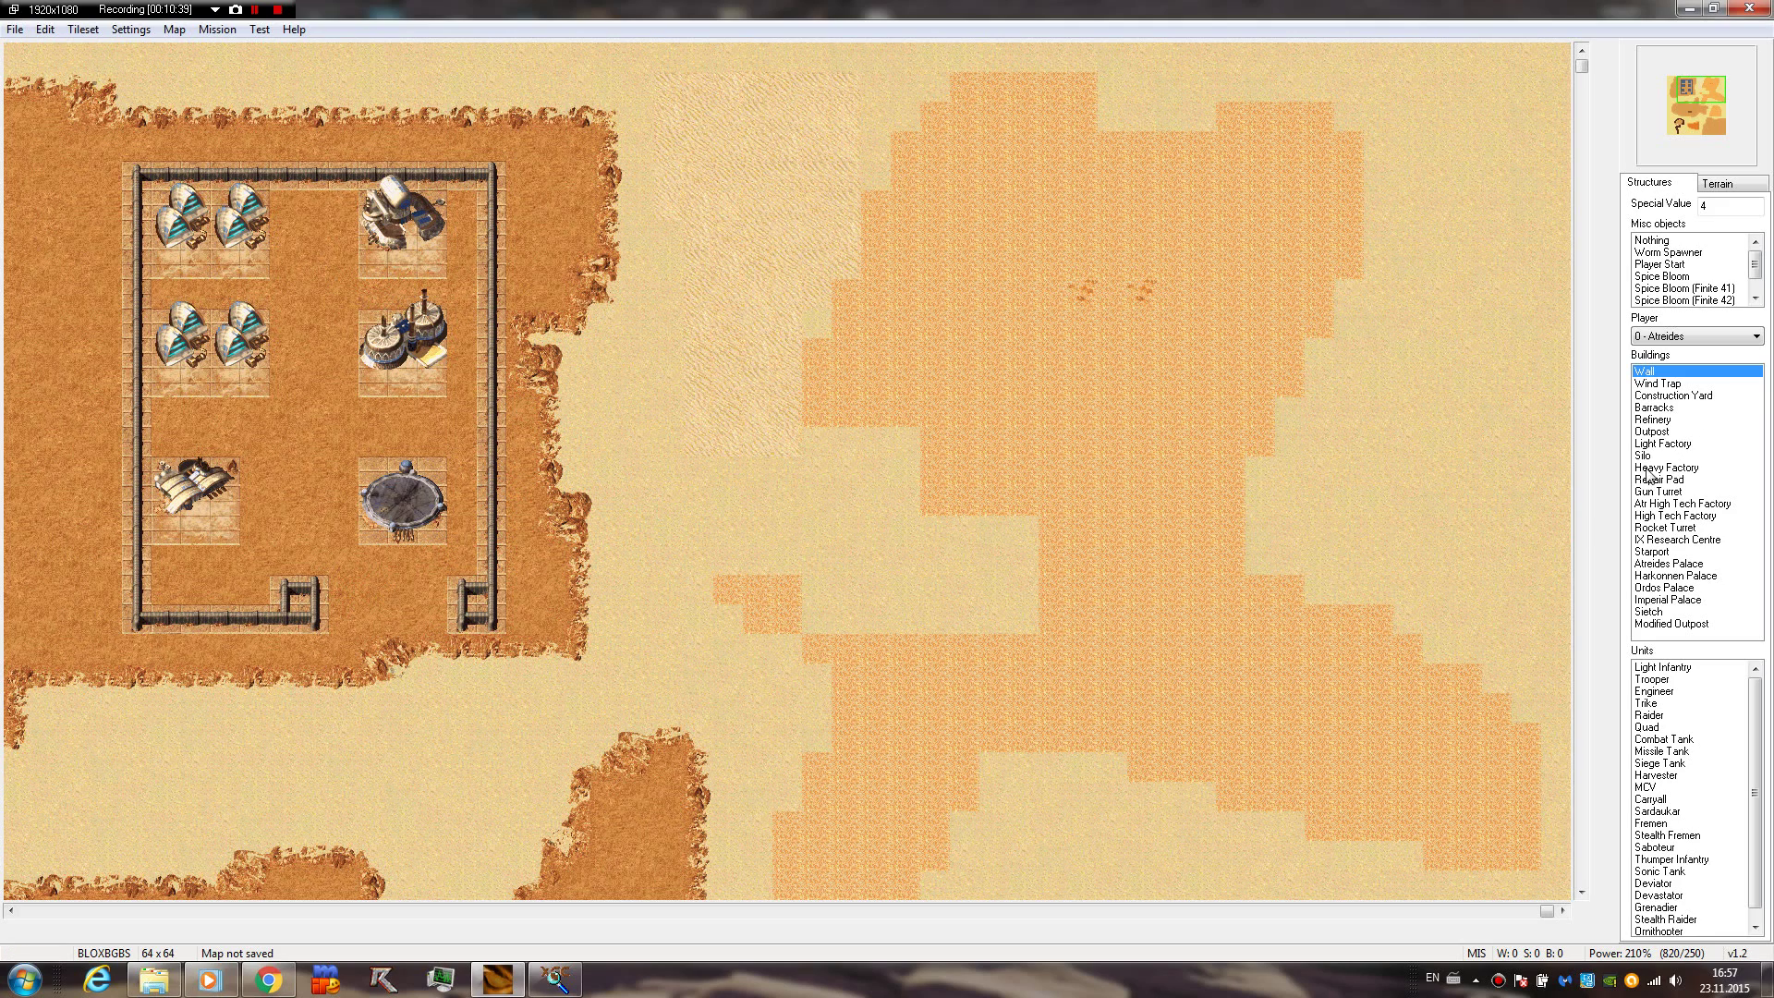
{"action": "mouse_move", "coordinate": [314, 599]}
{"action": "right_mouse_down"}
{"action": "mouse_move", "coordinate": [277, 614]}
{"action": "mouse_move", "coordinate": [288, 579]}
{"action": "mouse_move", "coordinate": [280, 620]}
{"action": "mouse_move", "coordinate": [213, 619]}
{"action": "right_mouse_up"}
{"action": "left_click", "coordinate": [215, 600]}
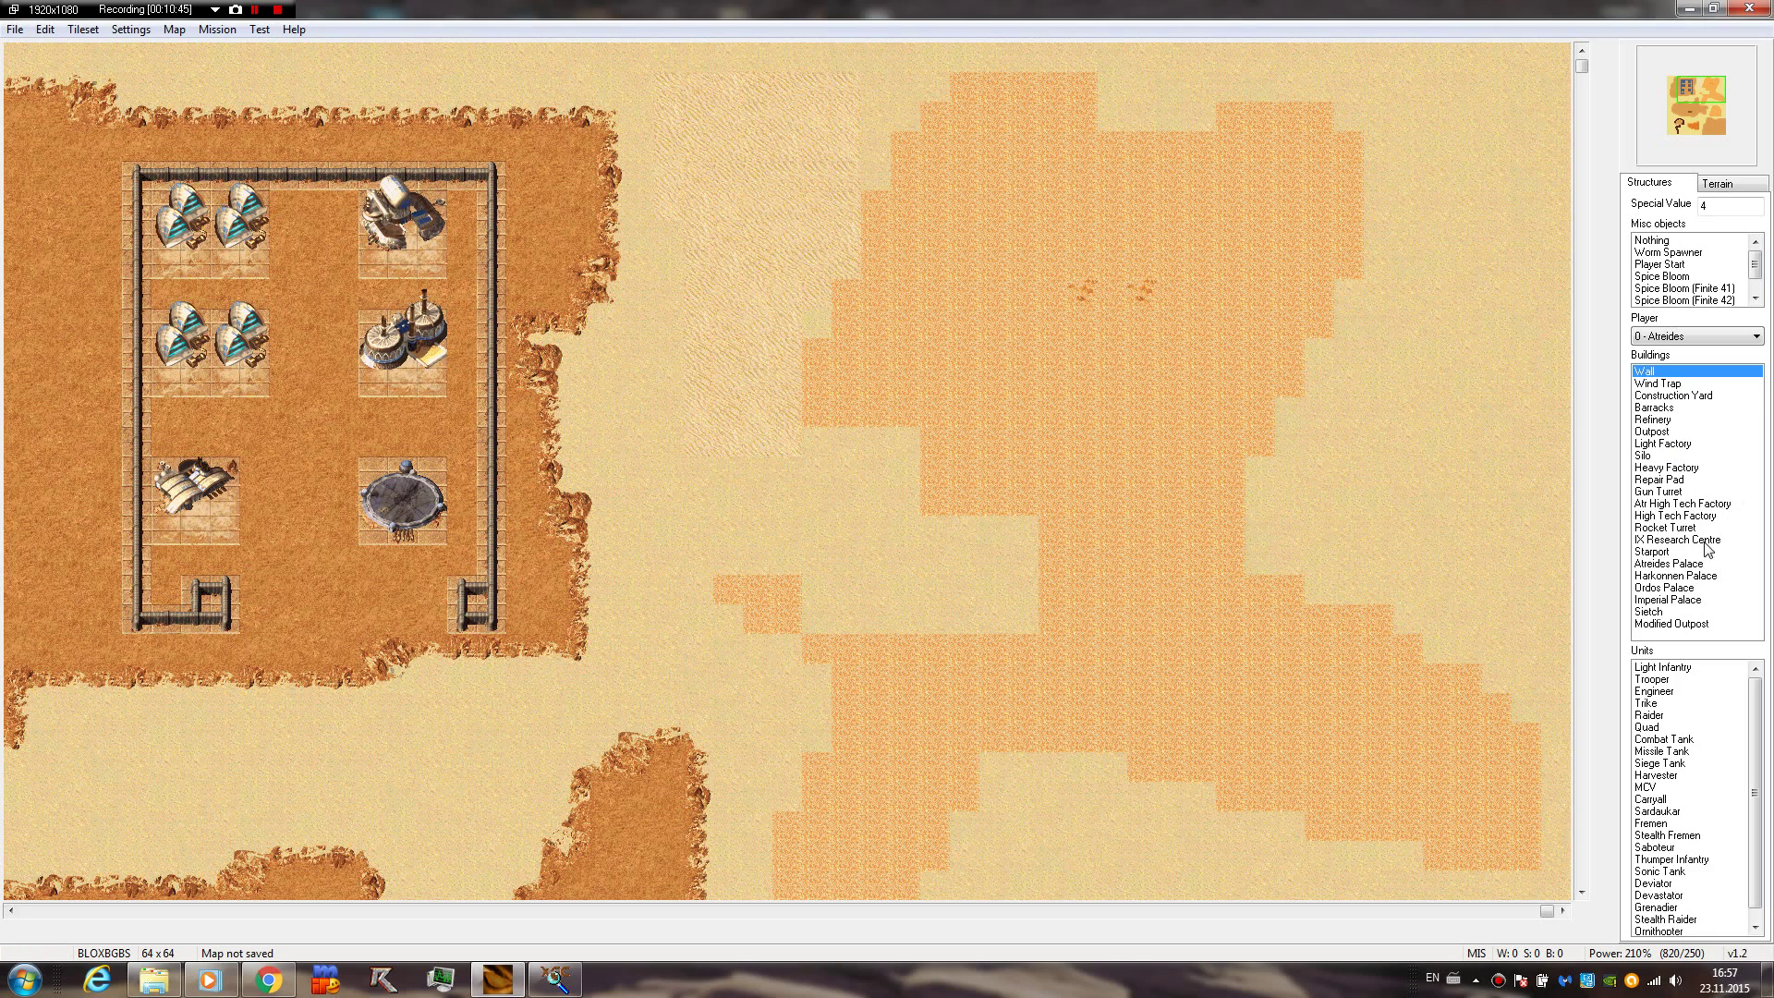
Place Harkonnen, Ordos and Atreides Palaces inside the walled base
{"action": "left_click", "coordinate": [1688, 576]}
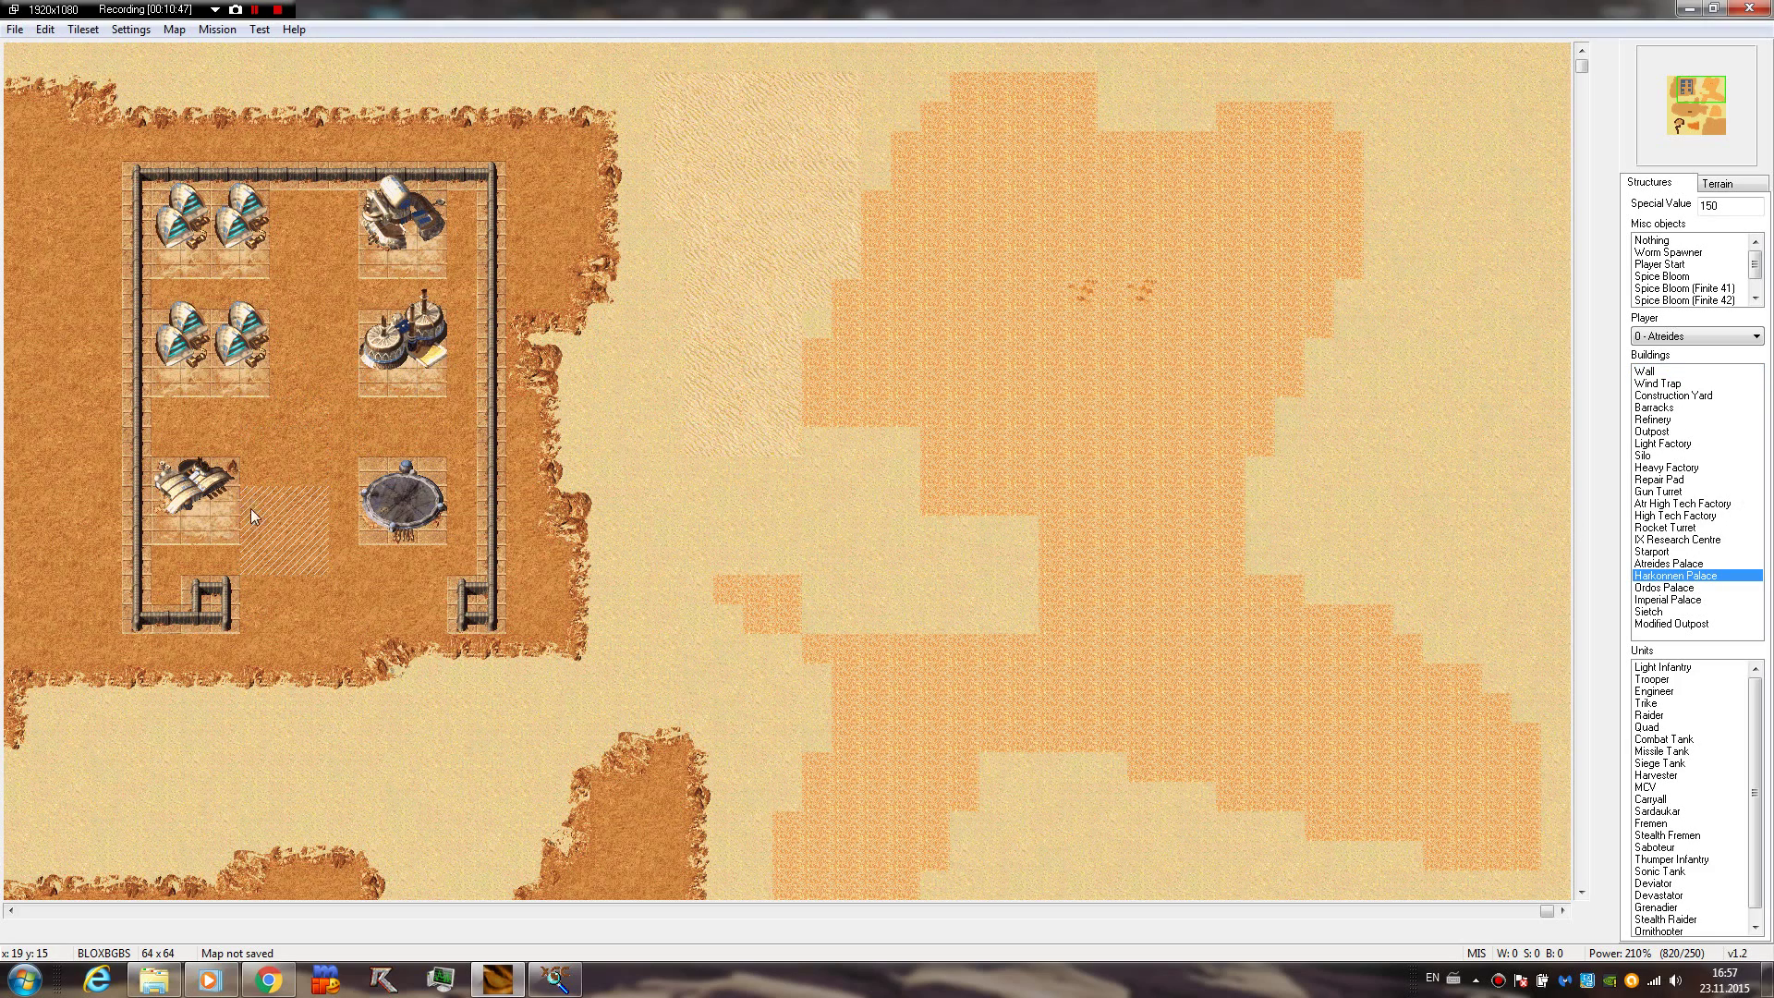
{"action": "left_click", "coordinate": [281, 588]}
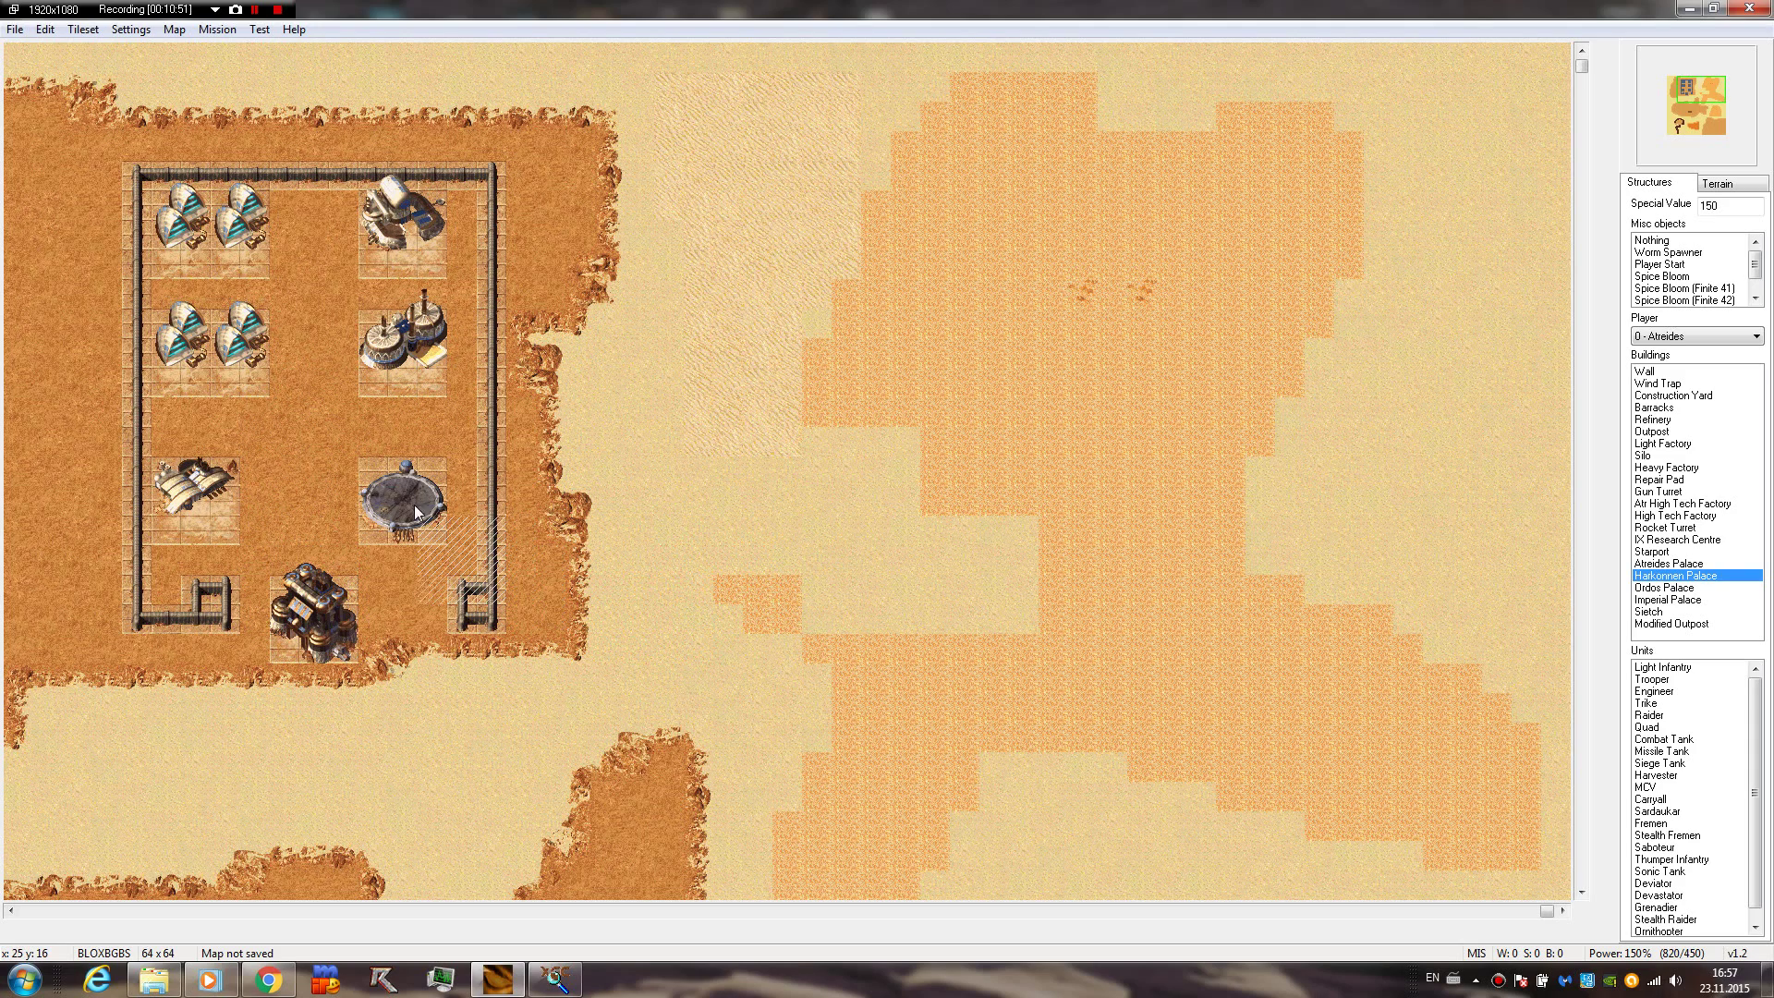
{"action": "left_click", "coordinate": [1677, 587]}
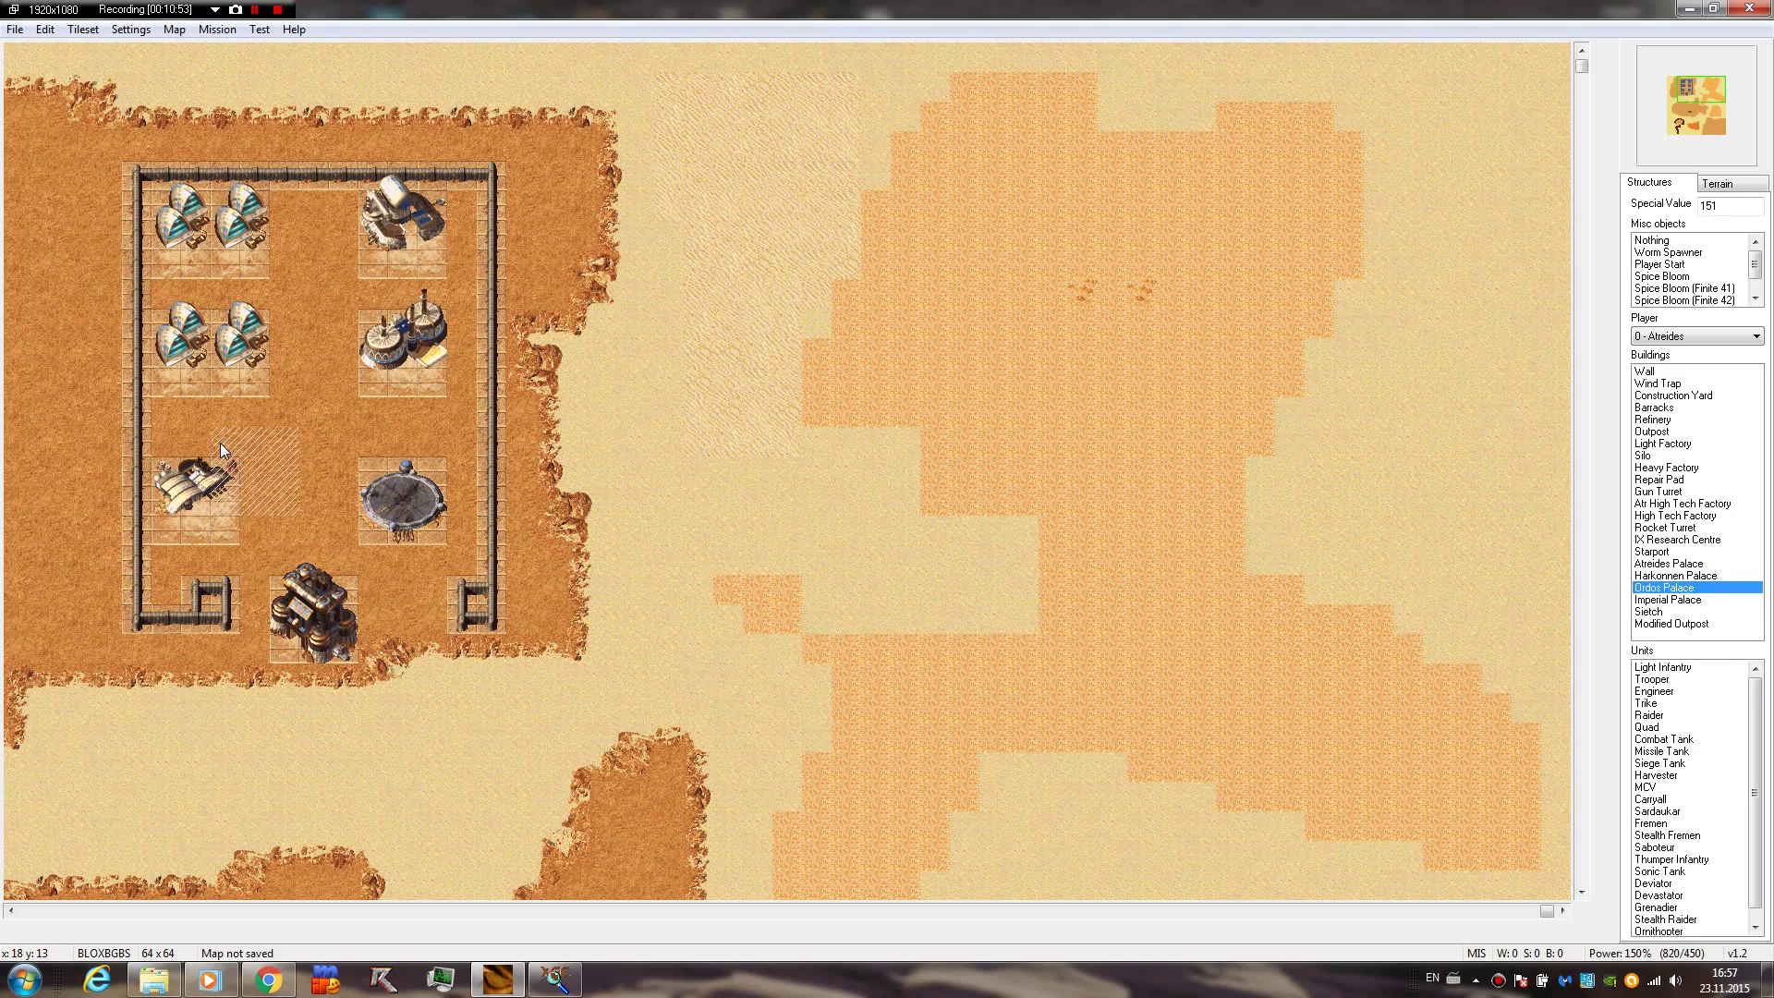
{"action": "left_click", "coordinate": [289, 469]}
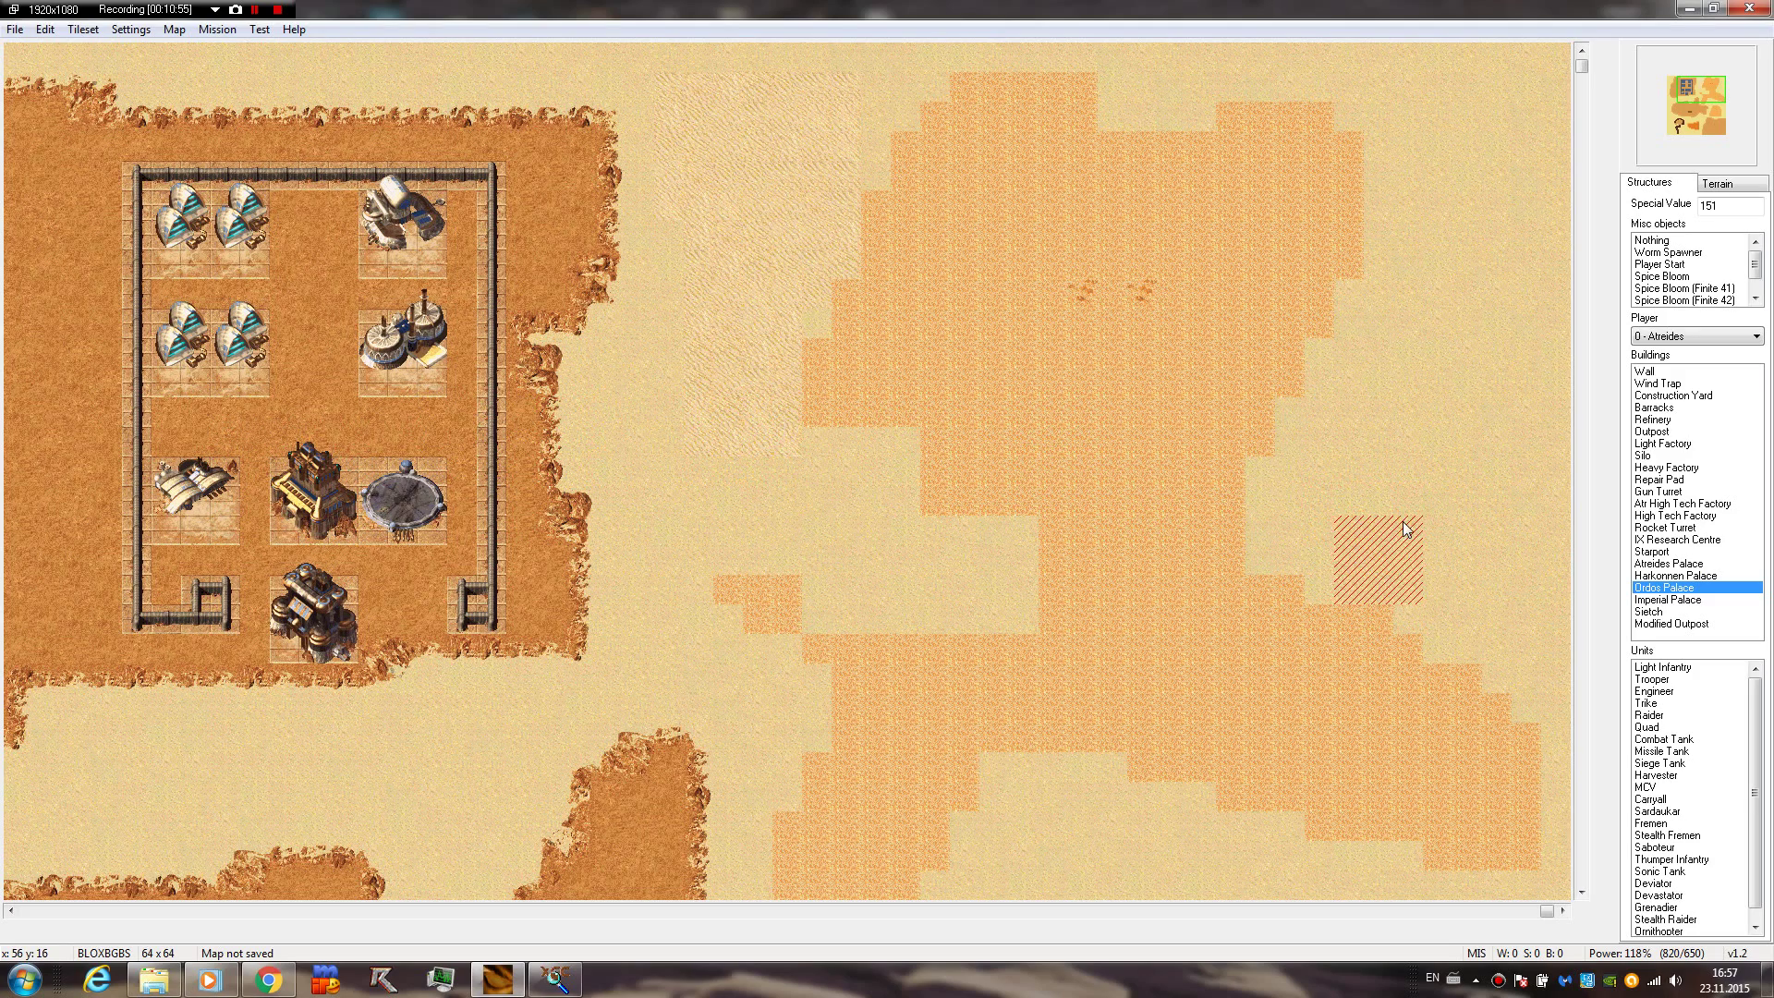
{"action": "left_click", "coordinate": [1668, 564]}
{"action": "left_click", "coordinate": [276, 355]}
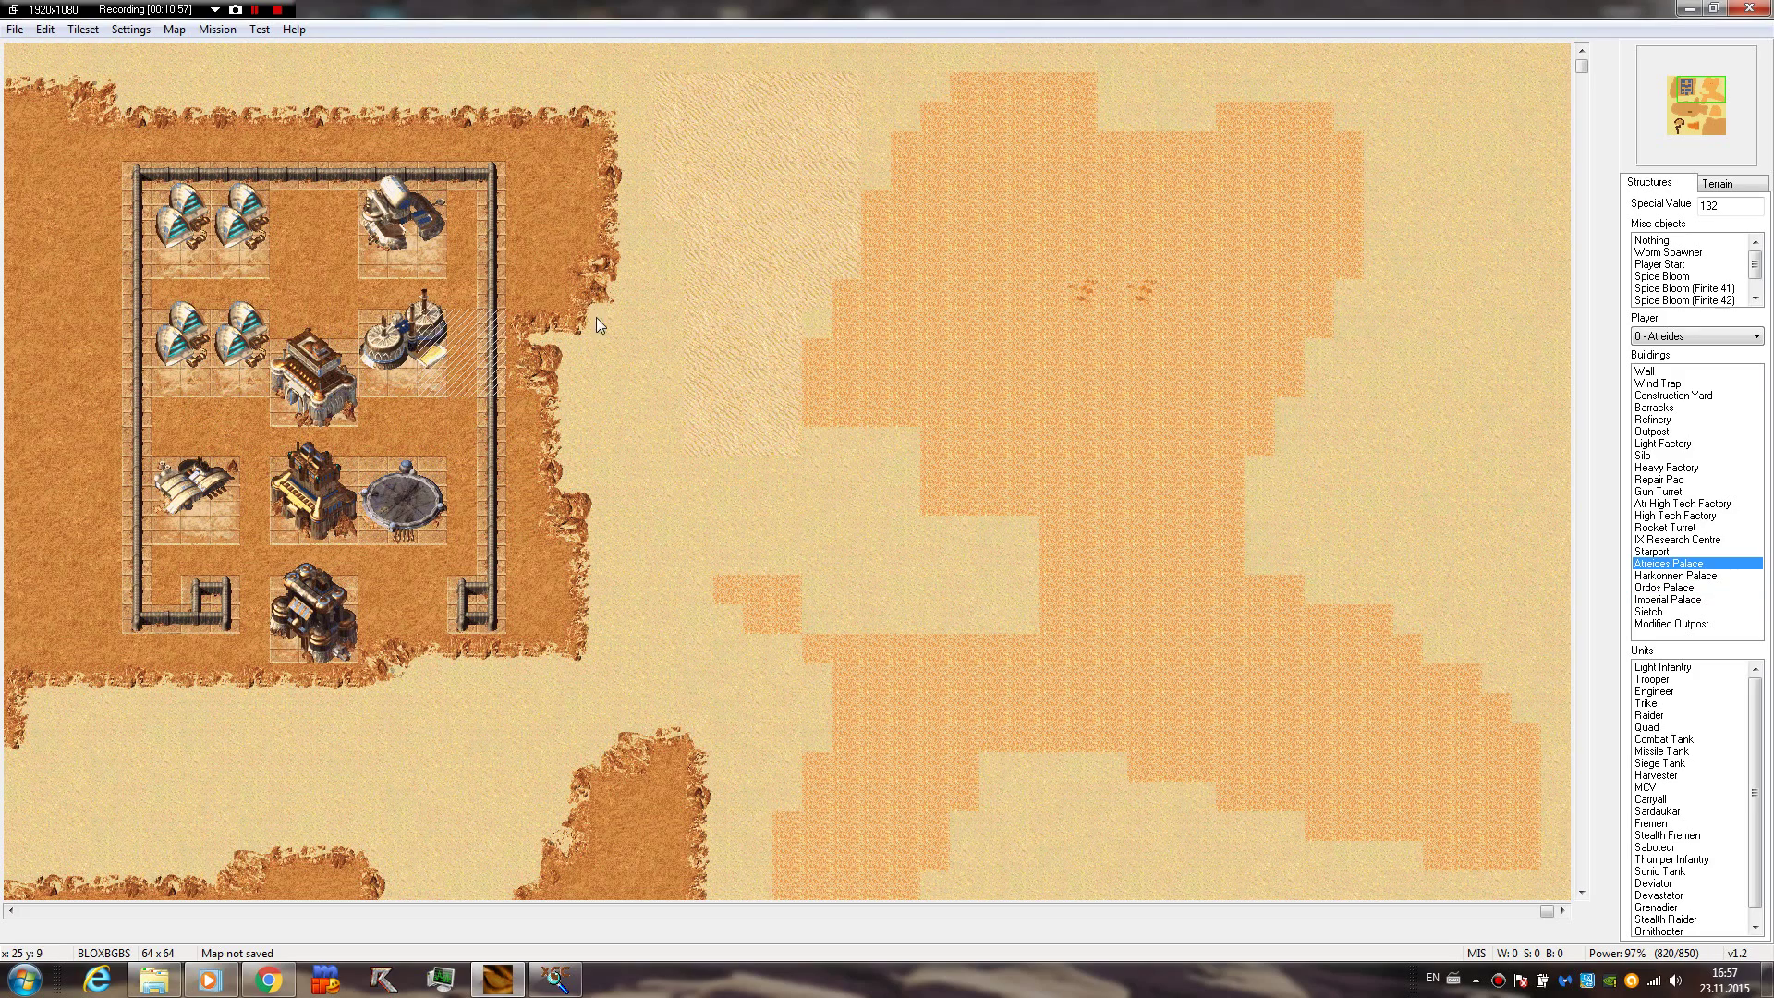
Set the owning player to 1 - Harkonnen and pick the Atr High Tech Factory
{"action": "left_click", "coordinate": [1683, 336]}
{"action": "left_click", "coordinate": [1684, 360]}
{"action": "left_click", "coordinate": [1682, 503]}
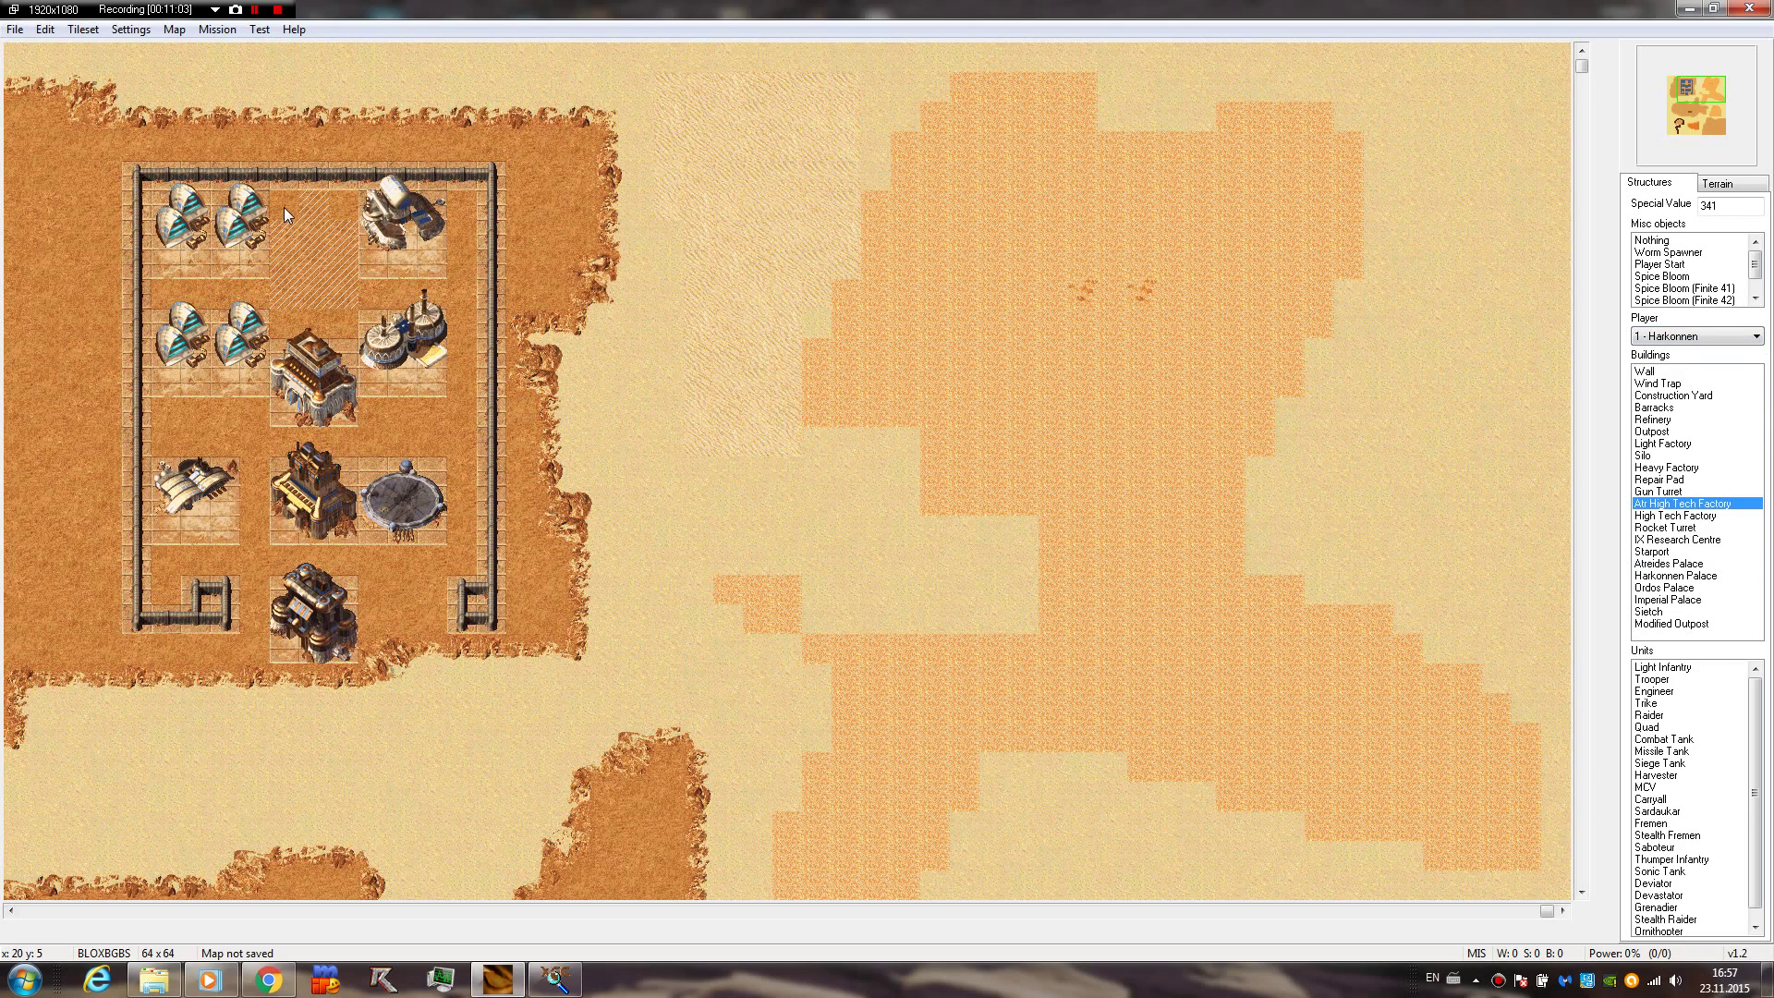
Place a row of four Atr High Tech Factories on the southern rock plateau
{"action": "left_click", "coordinate": [1689, 109]}
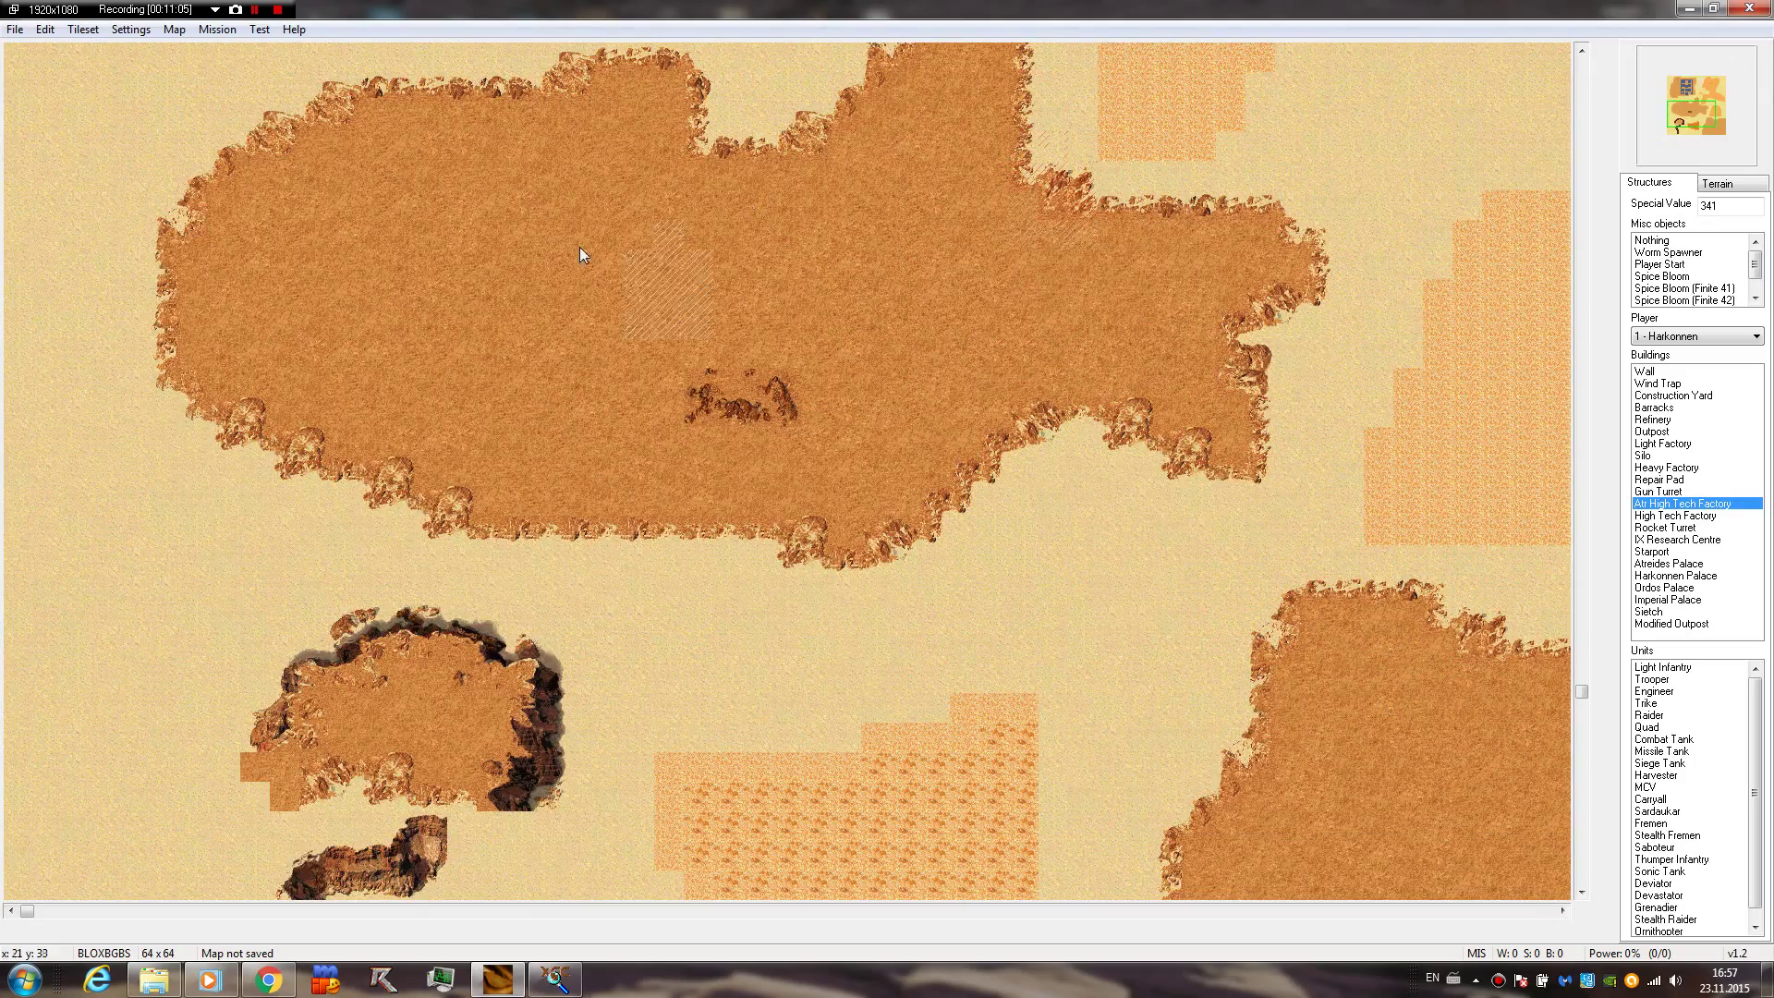
{"action": "left_click", "coordinate": [399, 263]}
{"action": "left_click", "coordinate": [665, 264]}
{"action": "left_click", "coordinate": [873, 263]}
{"action": "left_click", "coordinate": [1044, 255]}
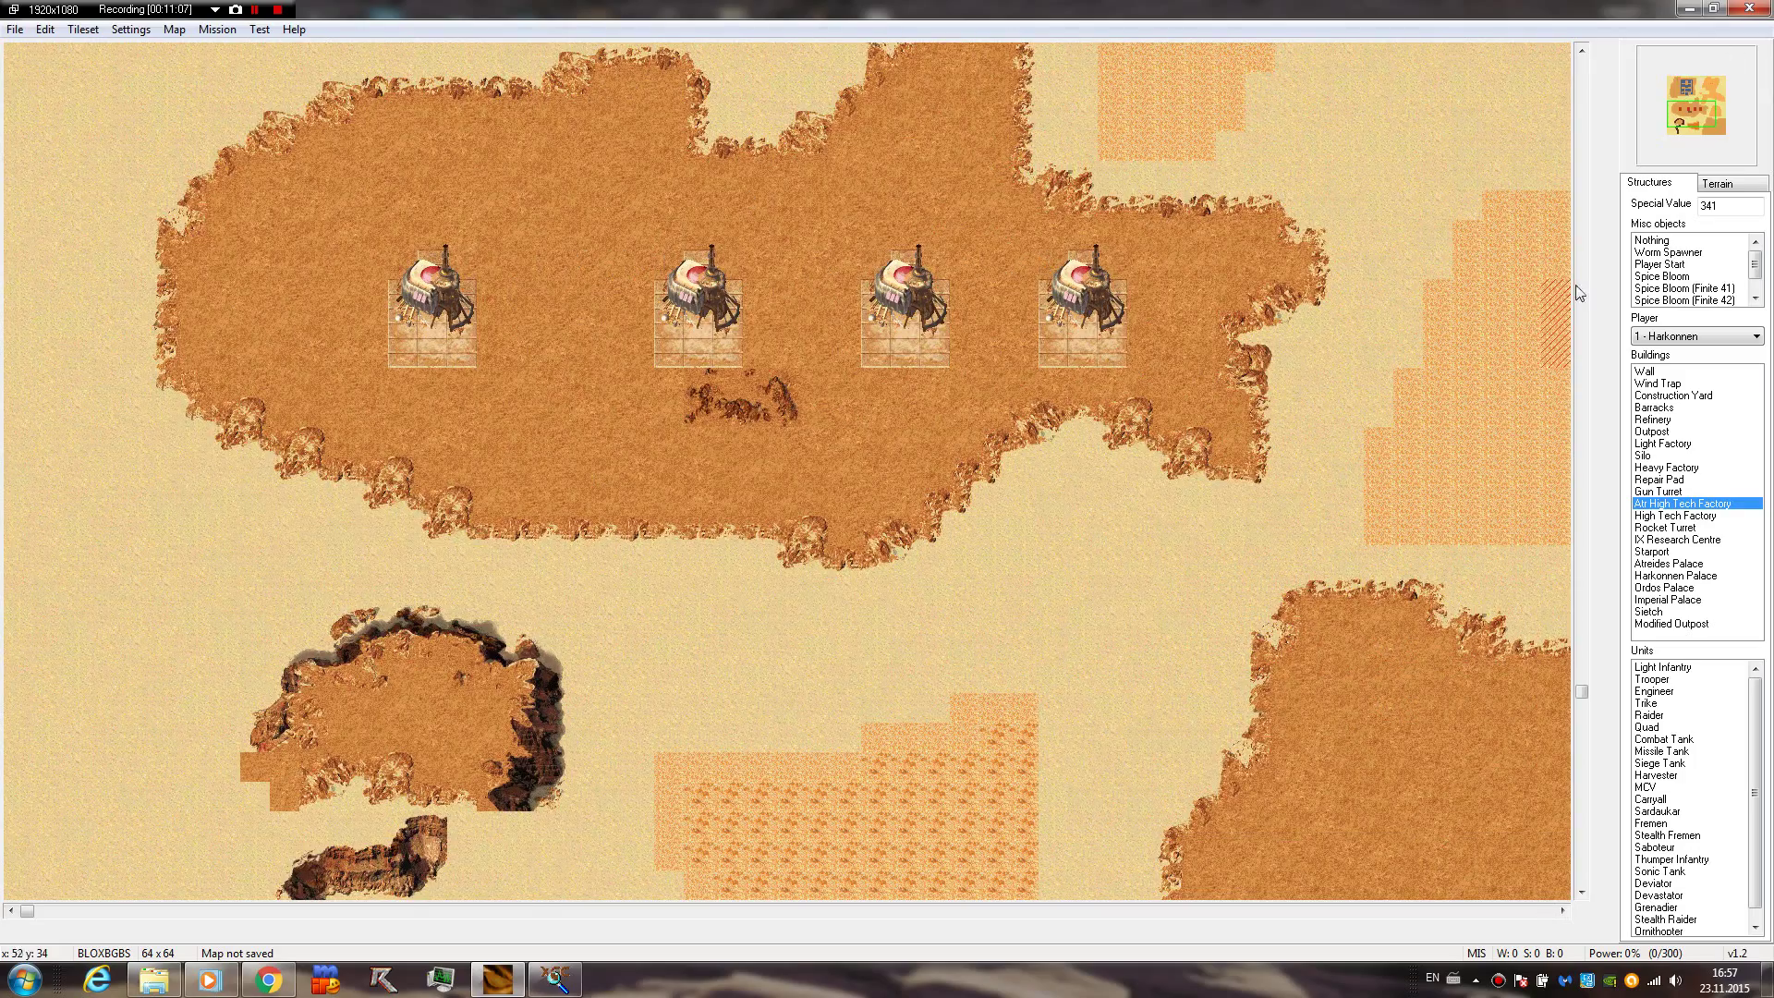
Place an Imperial Palace and a Barracks on the southern rock
{"action": "left_click", "coordinate": [1668, 600]}
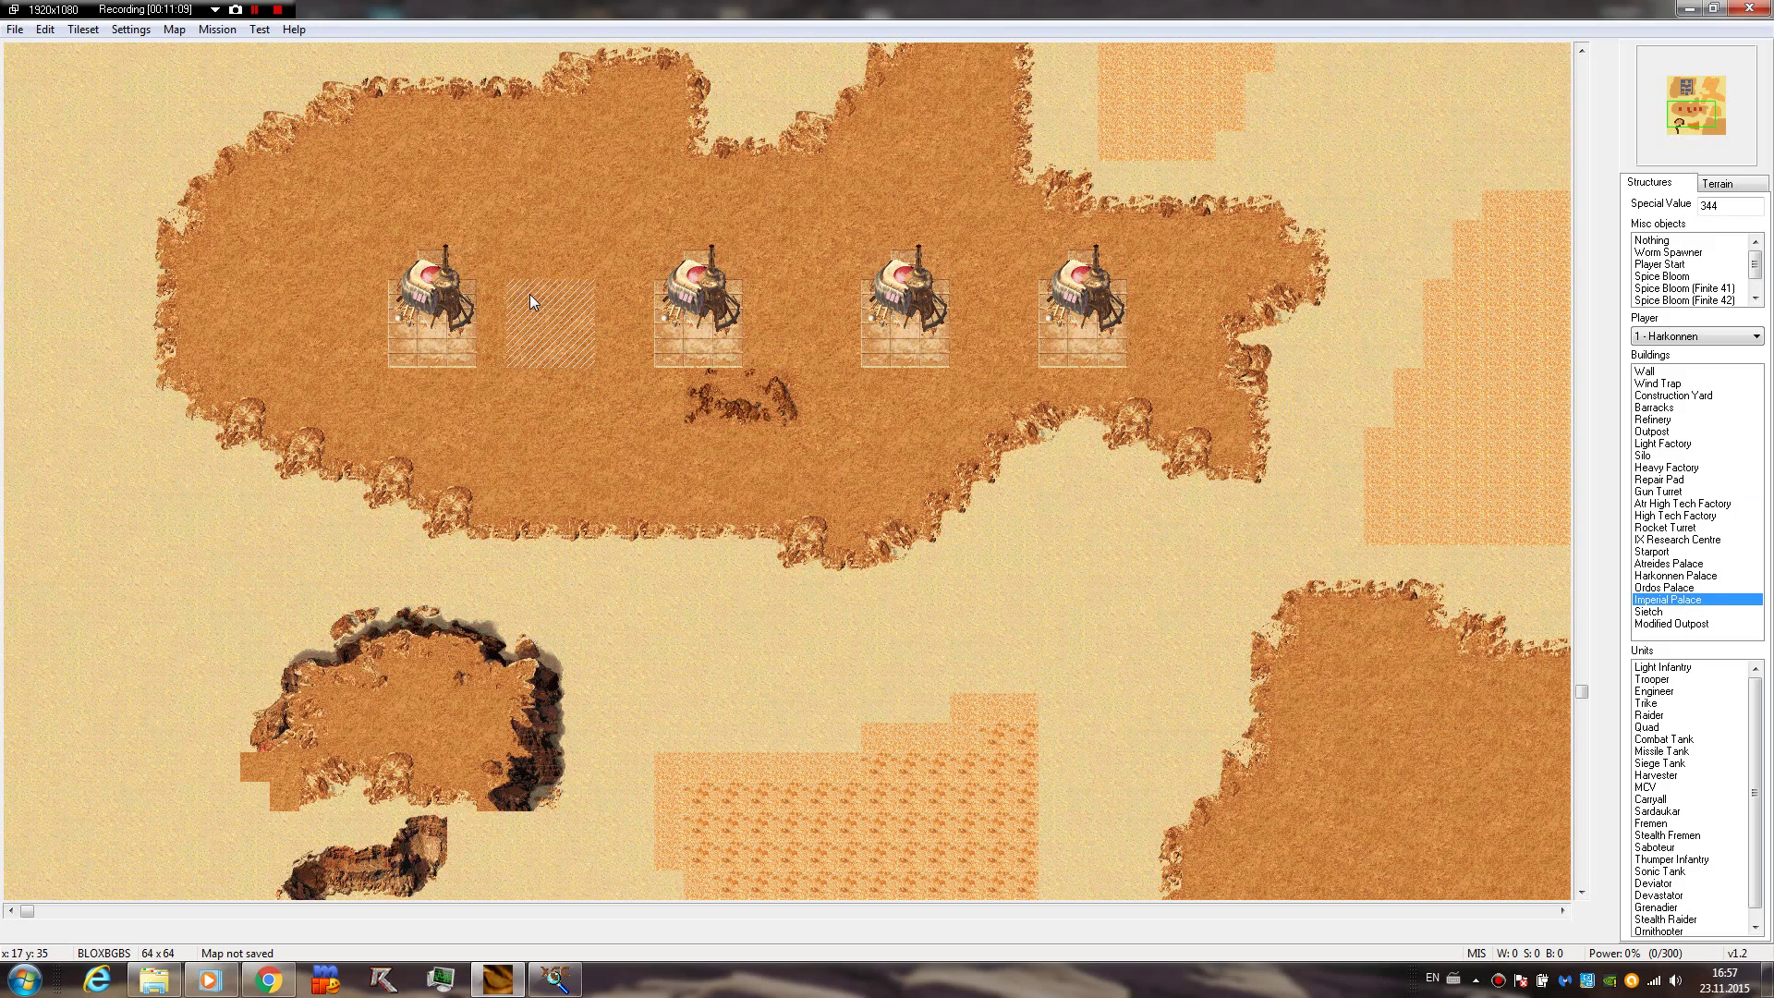
{"action": "left_click", "coordinate": [605, 141]}
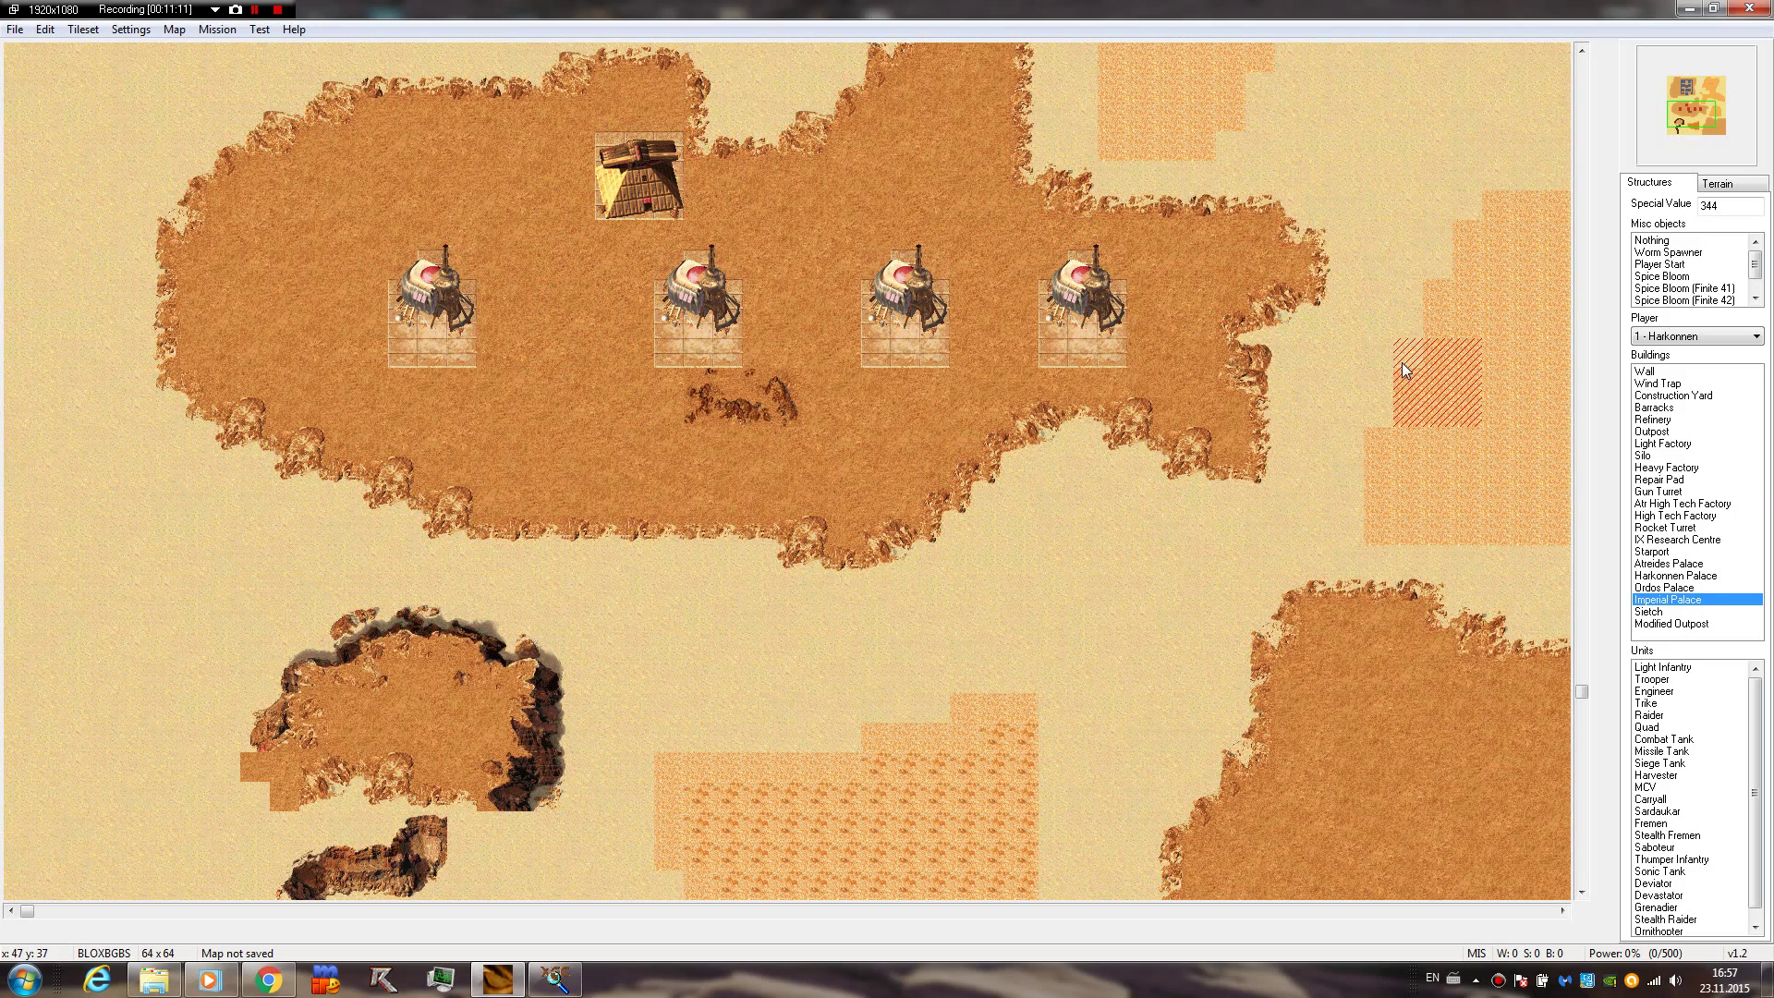
{"action": "left_click", "coordinate": [1653, 408]}
{"action": "left_click", "coordinate": [955, 166]}
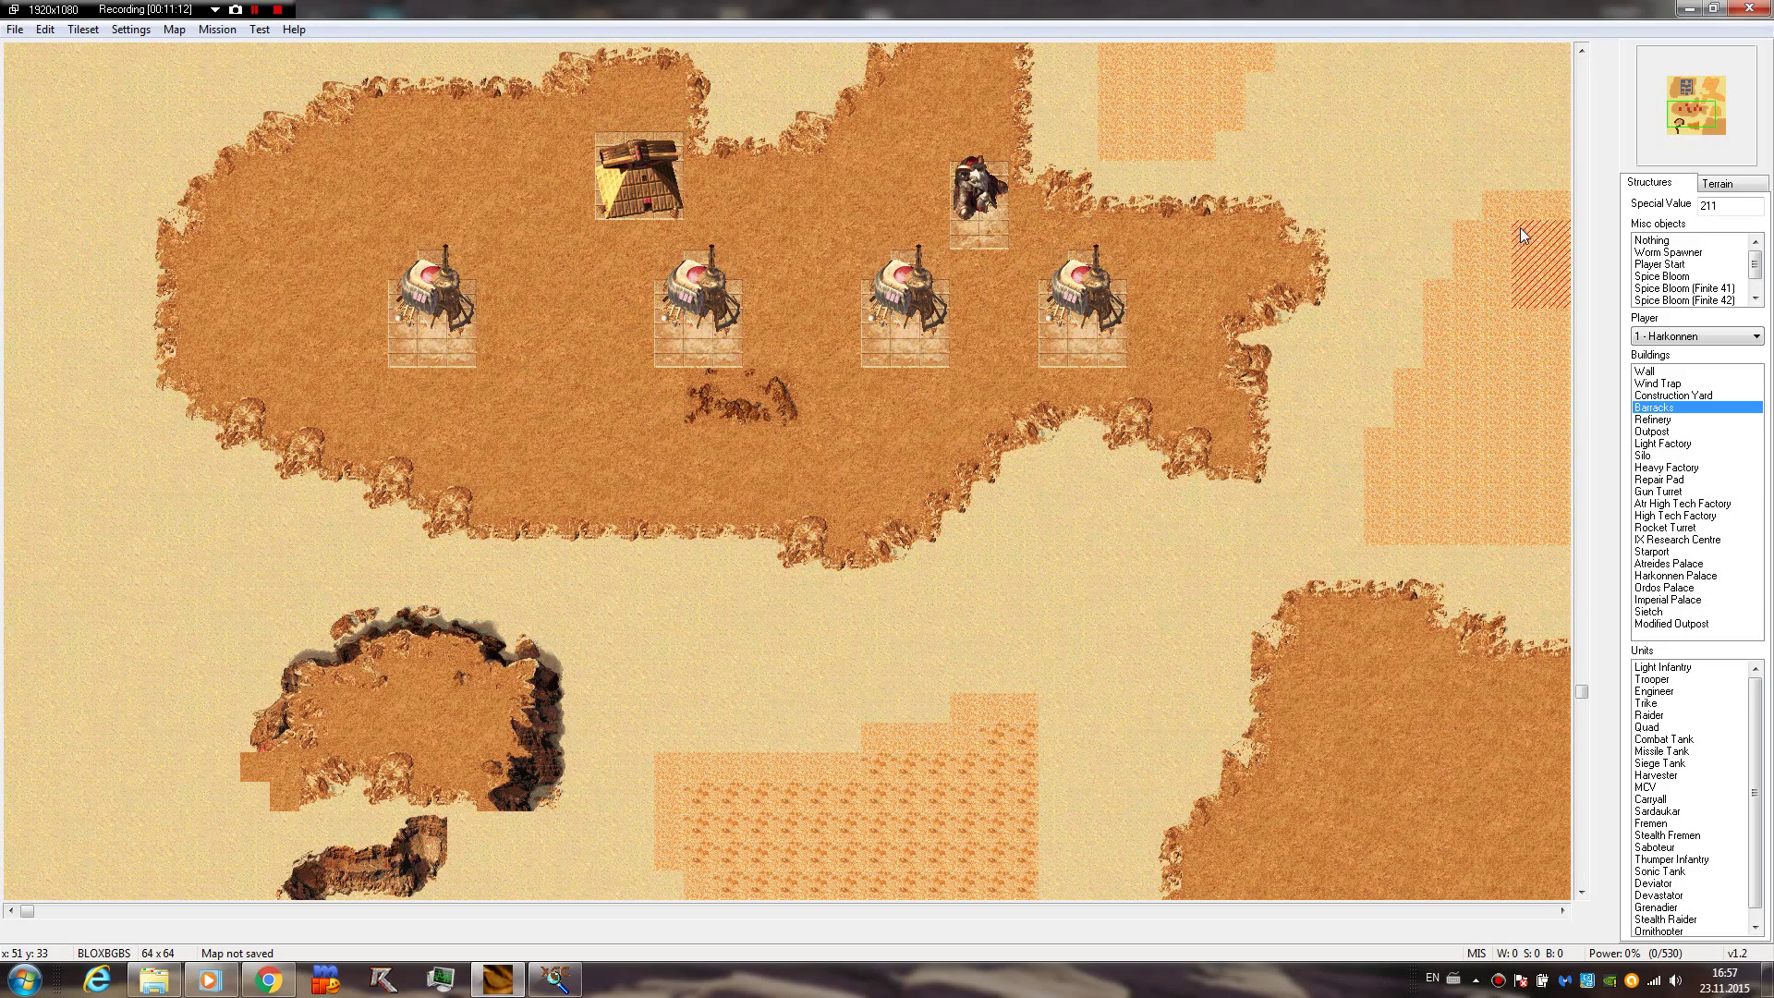
Place a Sietch on the cliff edge in the southern area
{"action": "left_click", "coordinate": [1663, 456]}
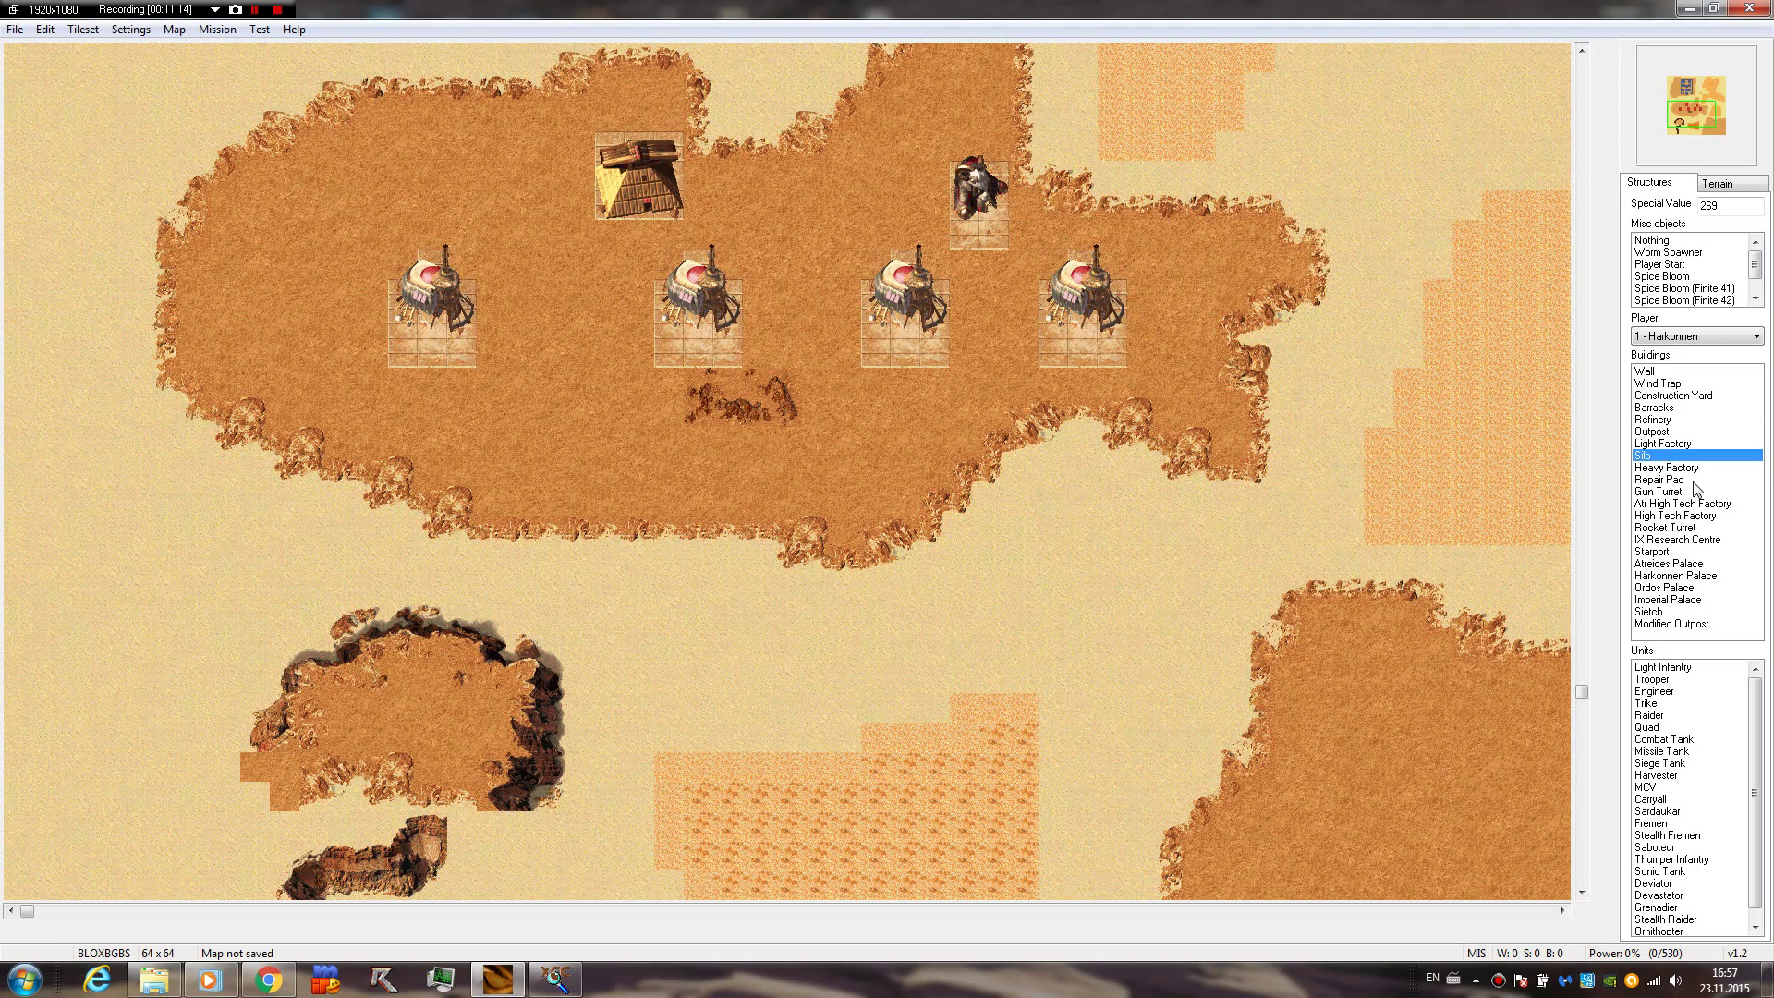
{"action": "left_click", "coordinate": [1701, 515]}
{"action": "left_click", "coordinate": [1701, 542]}
{"action": "left_click", "coordinate": [1724, 494]}
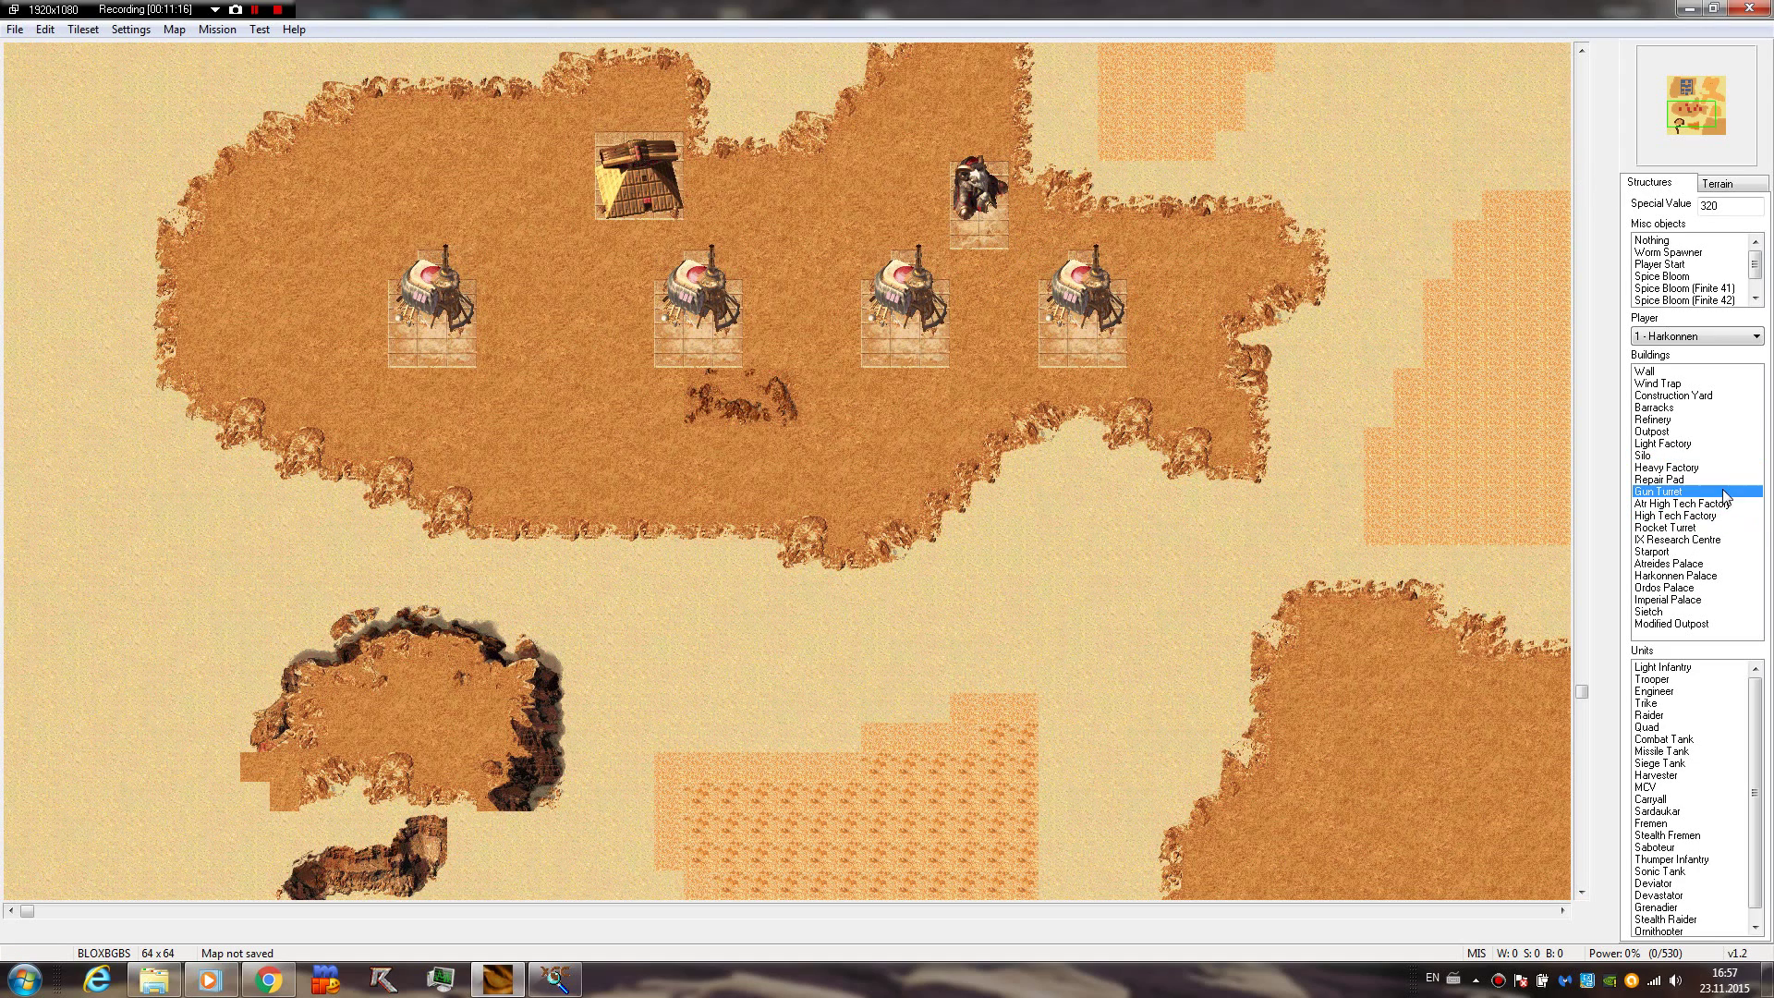
{"action": "left_click", "coordinate": [1705, 542]}
{"action": "left_click", "coordinate": [1673, 613]}
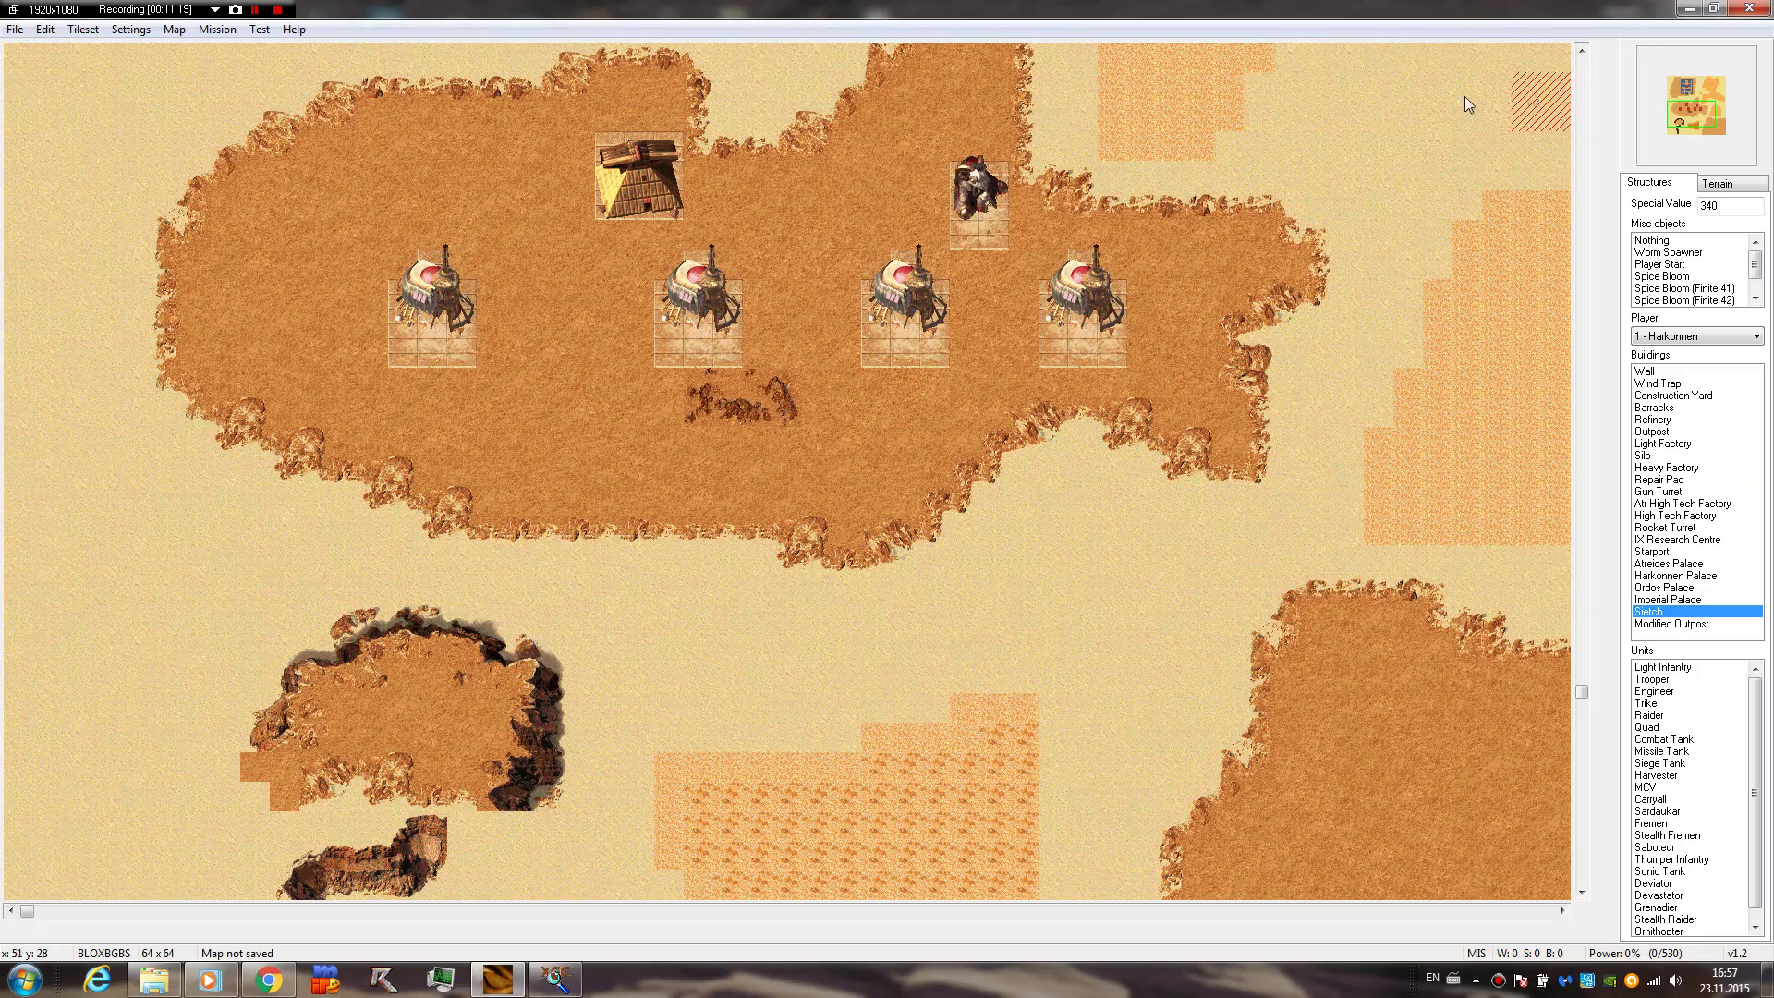
{"action": "left_click", "coordinate": [1669, 115]}
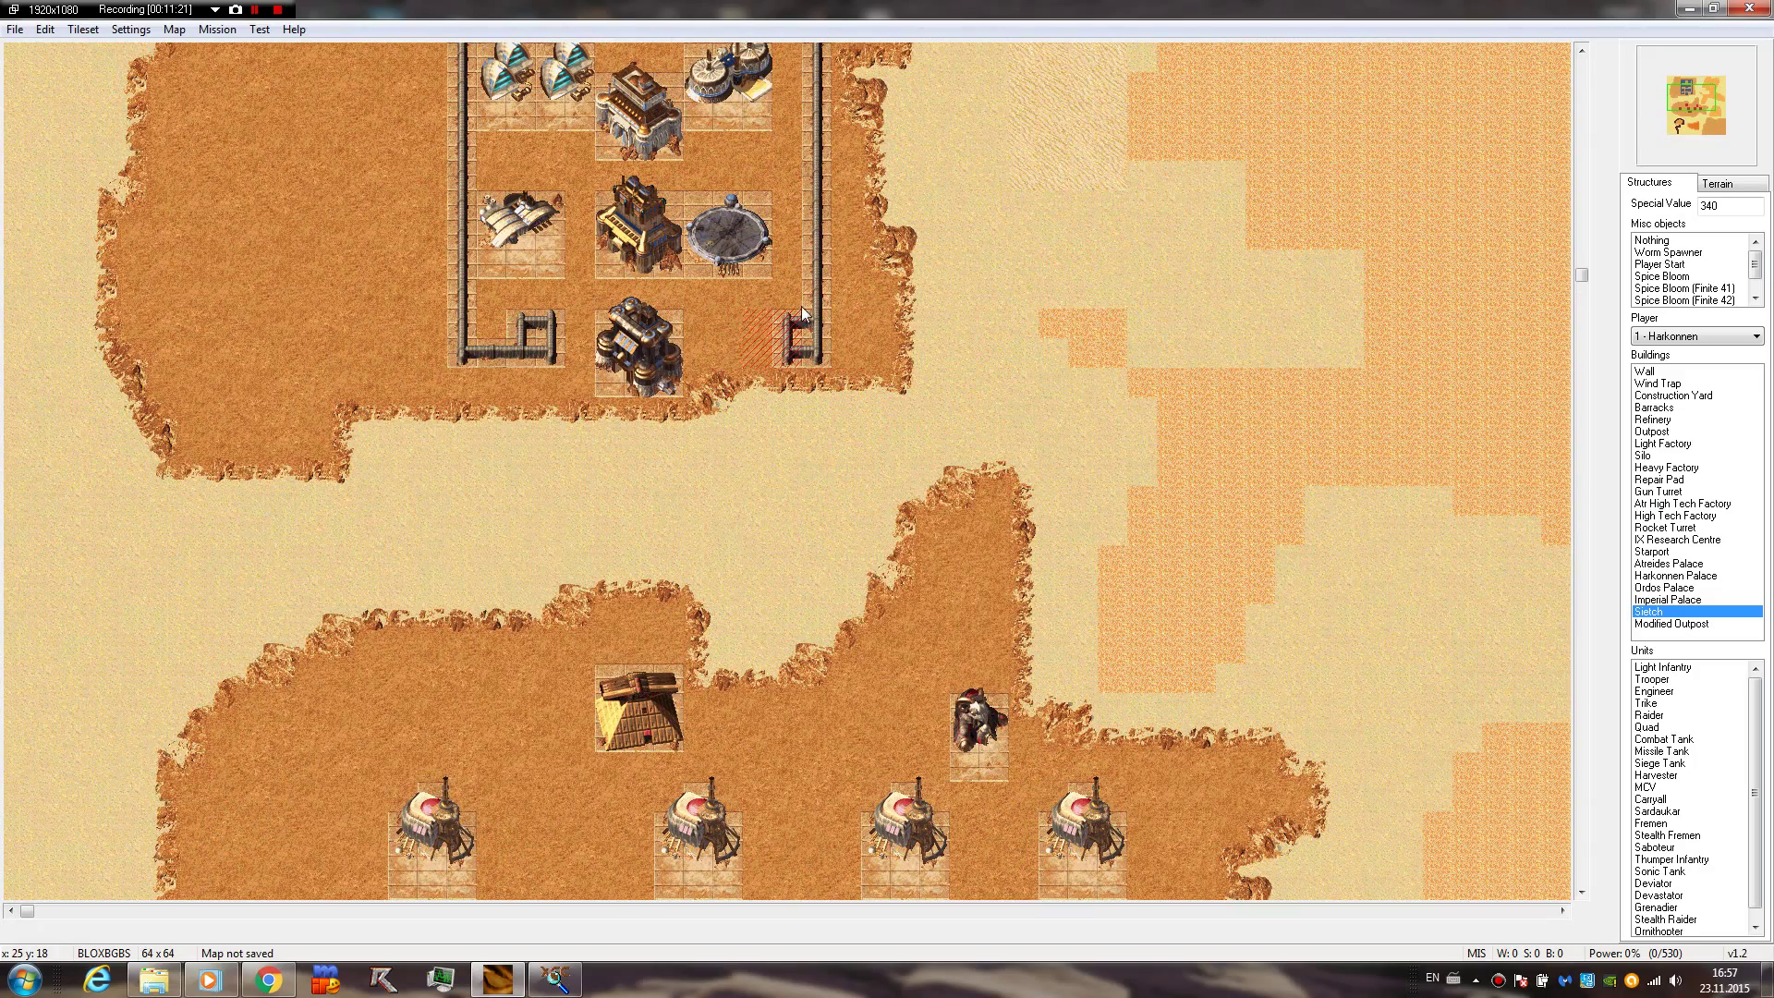
{"action": "left_click", "coordinate": [1675, 121]}
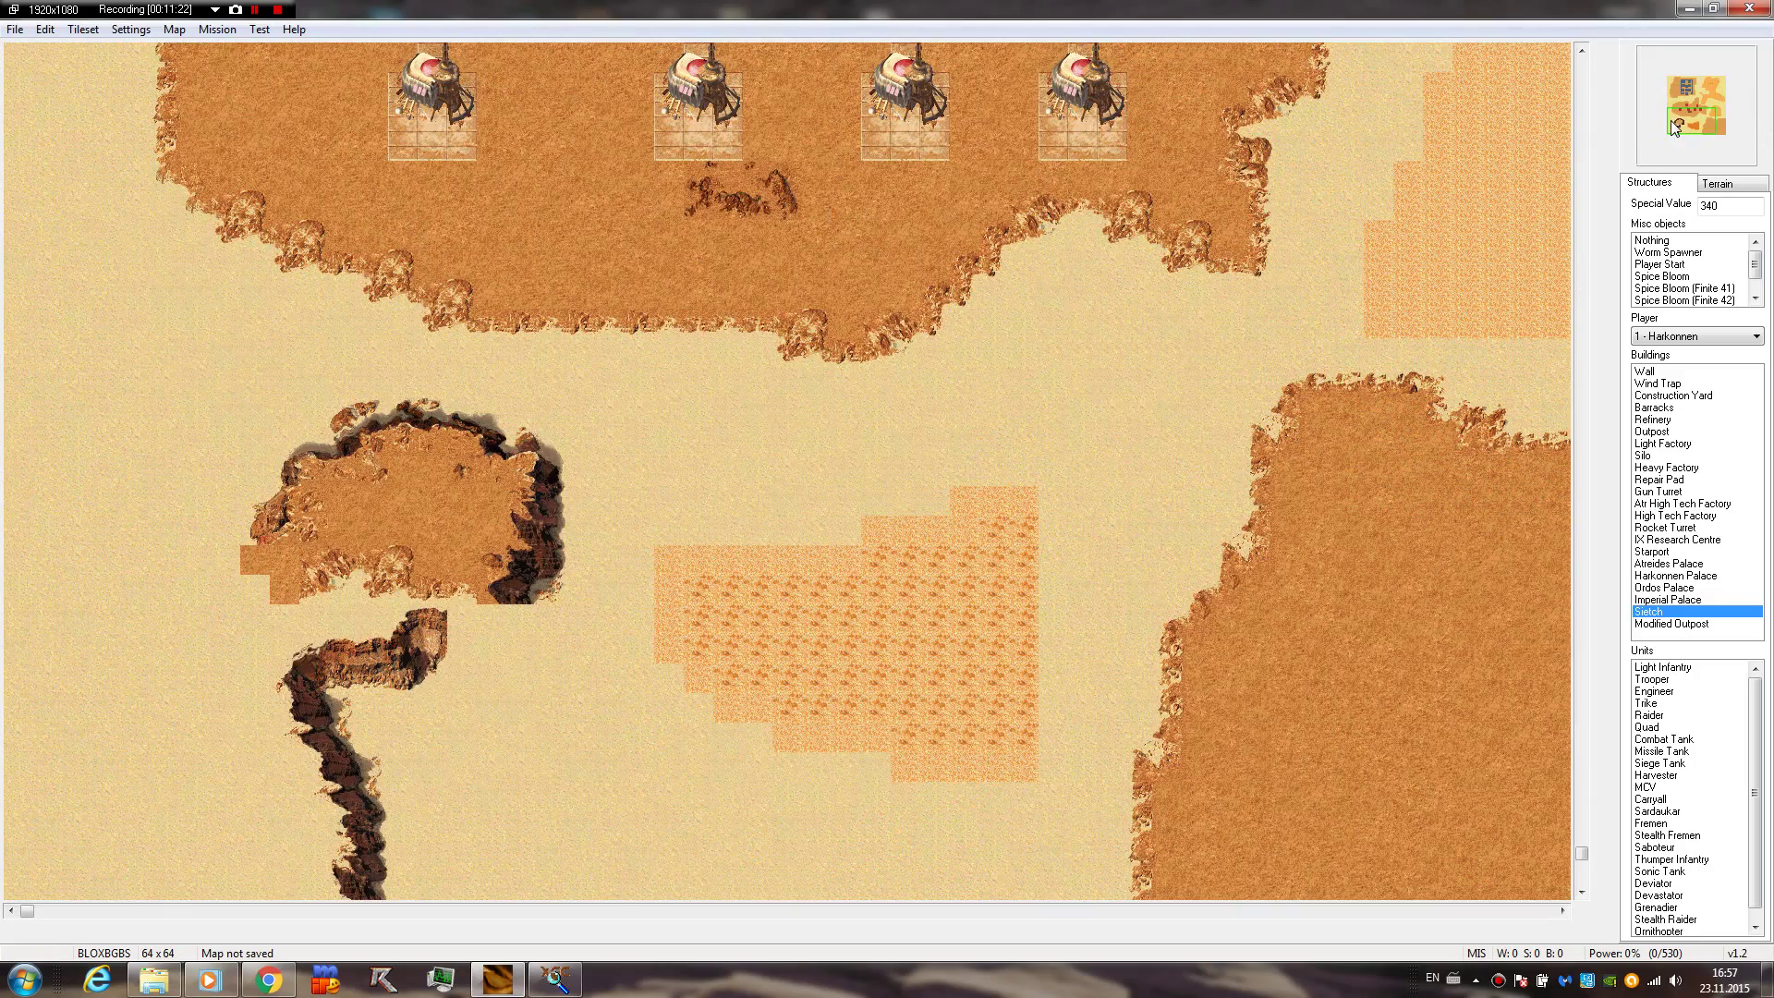
{"action": "left_click", "coordinate": [508, 558]}
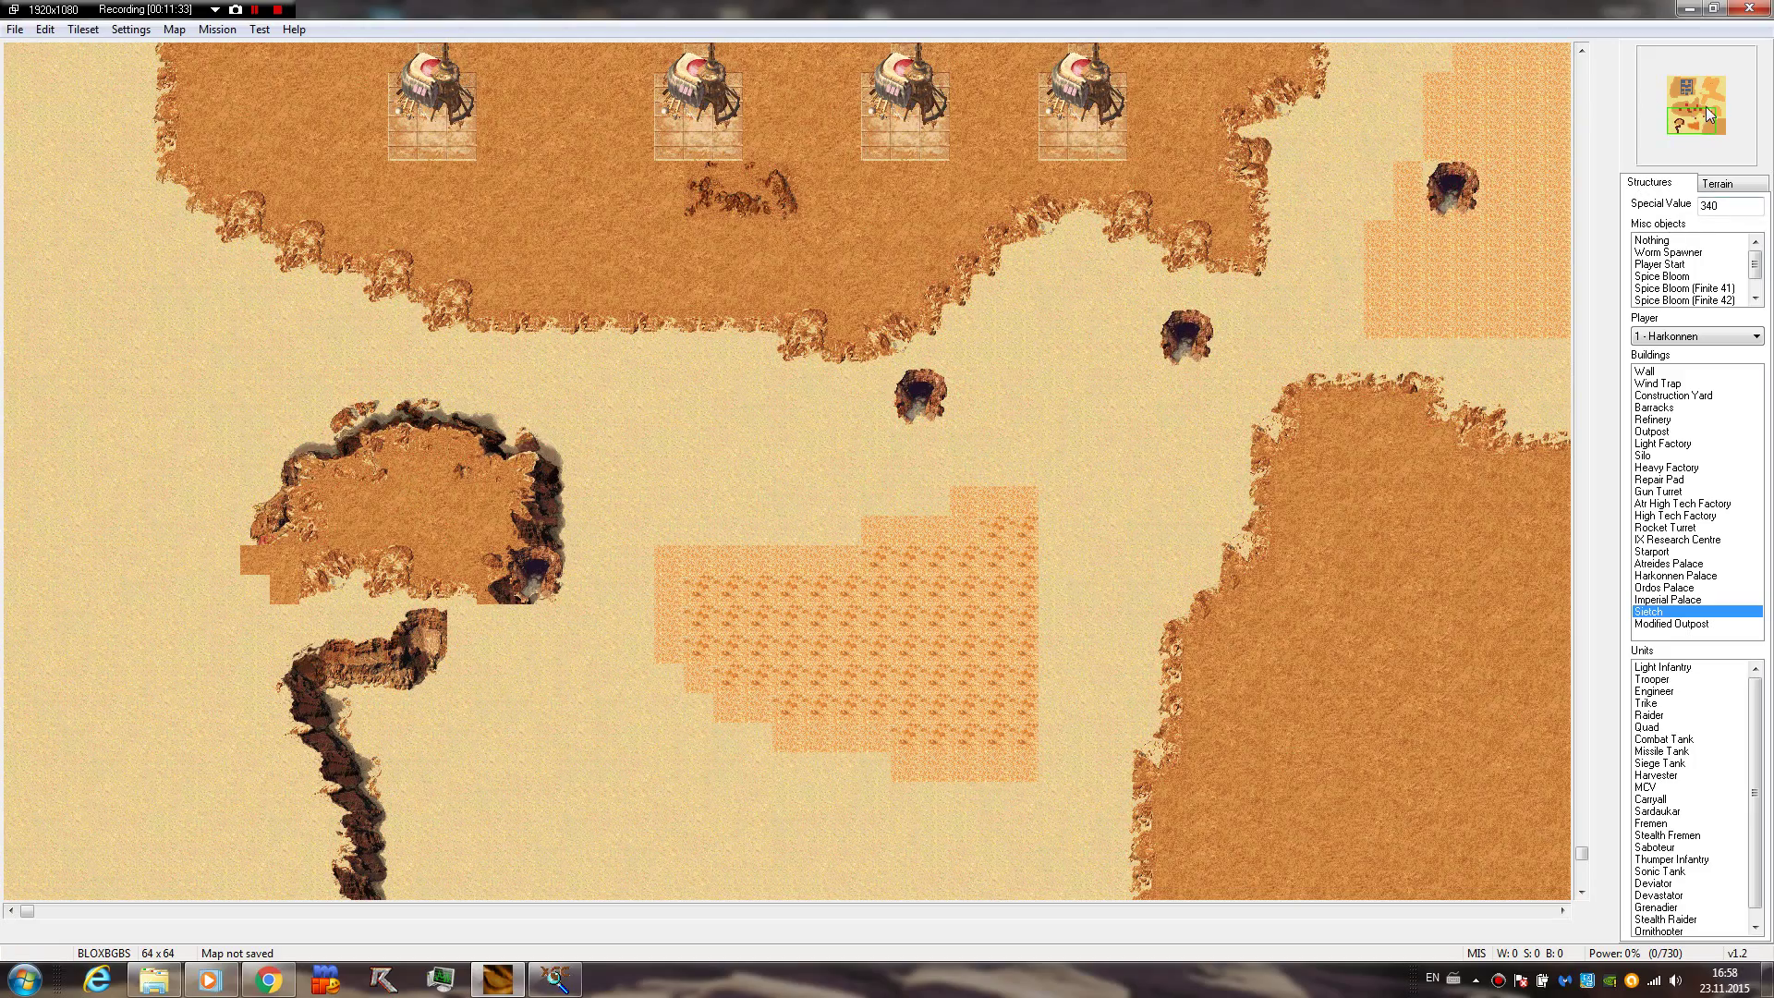
{"action": "mouse_move", "coordinate": [1706, 107]}
{"action": "left_mouse_down"}
{"action": "mouse_move", "coordinate": [1676, 92]}
{"action": "mouse_move", "coordinate": [1691, 121]}
{"action": "left_mouse_up"}
{"action": "left_click", "coordinate": [1673, 396]}
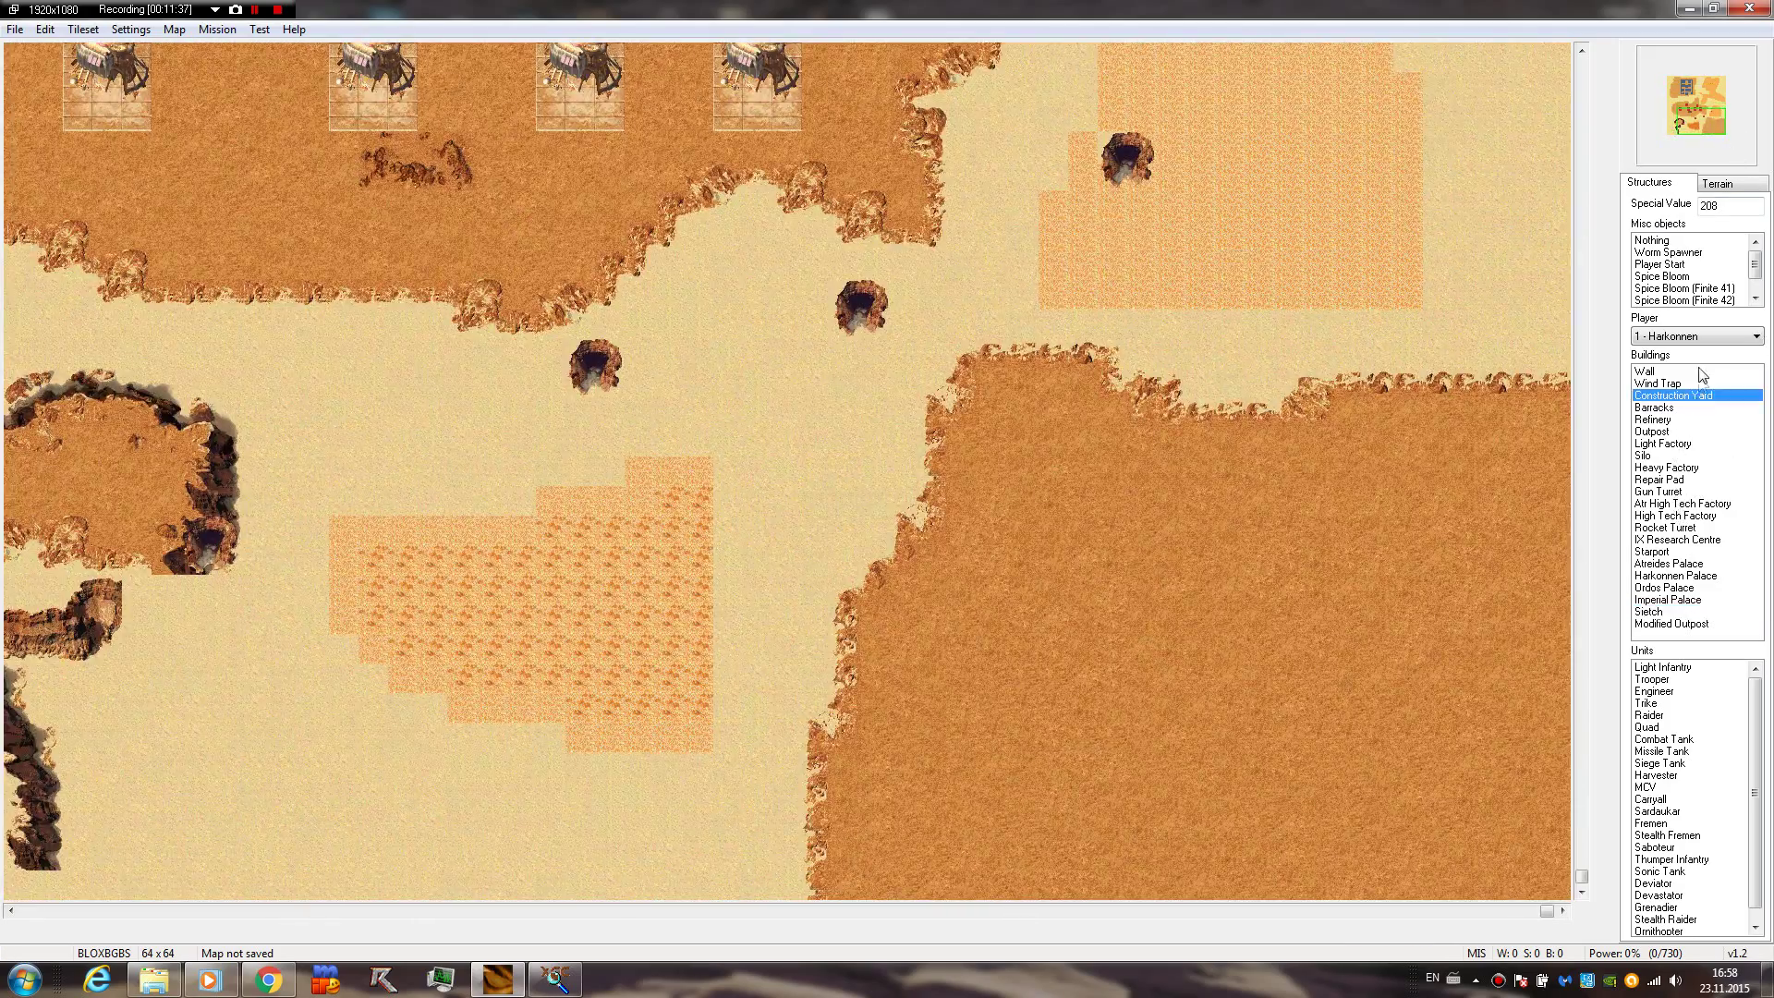
{"action": "left_click", "coordinate": [1692, 90]}
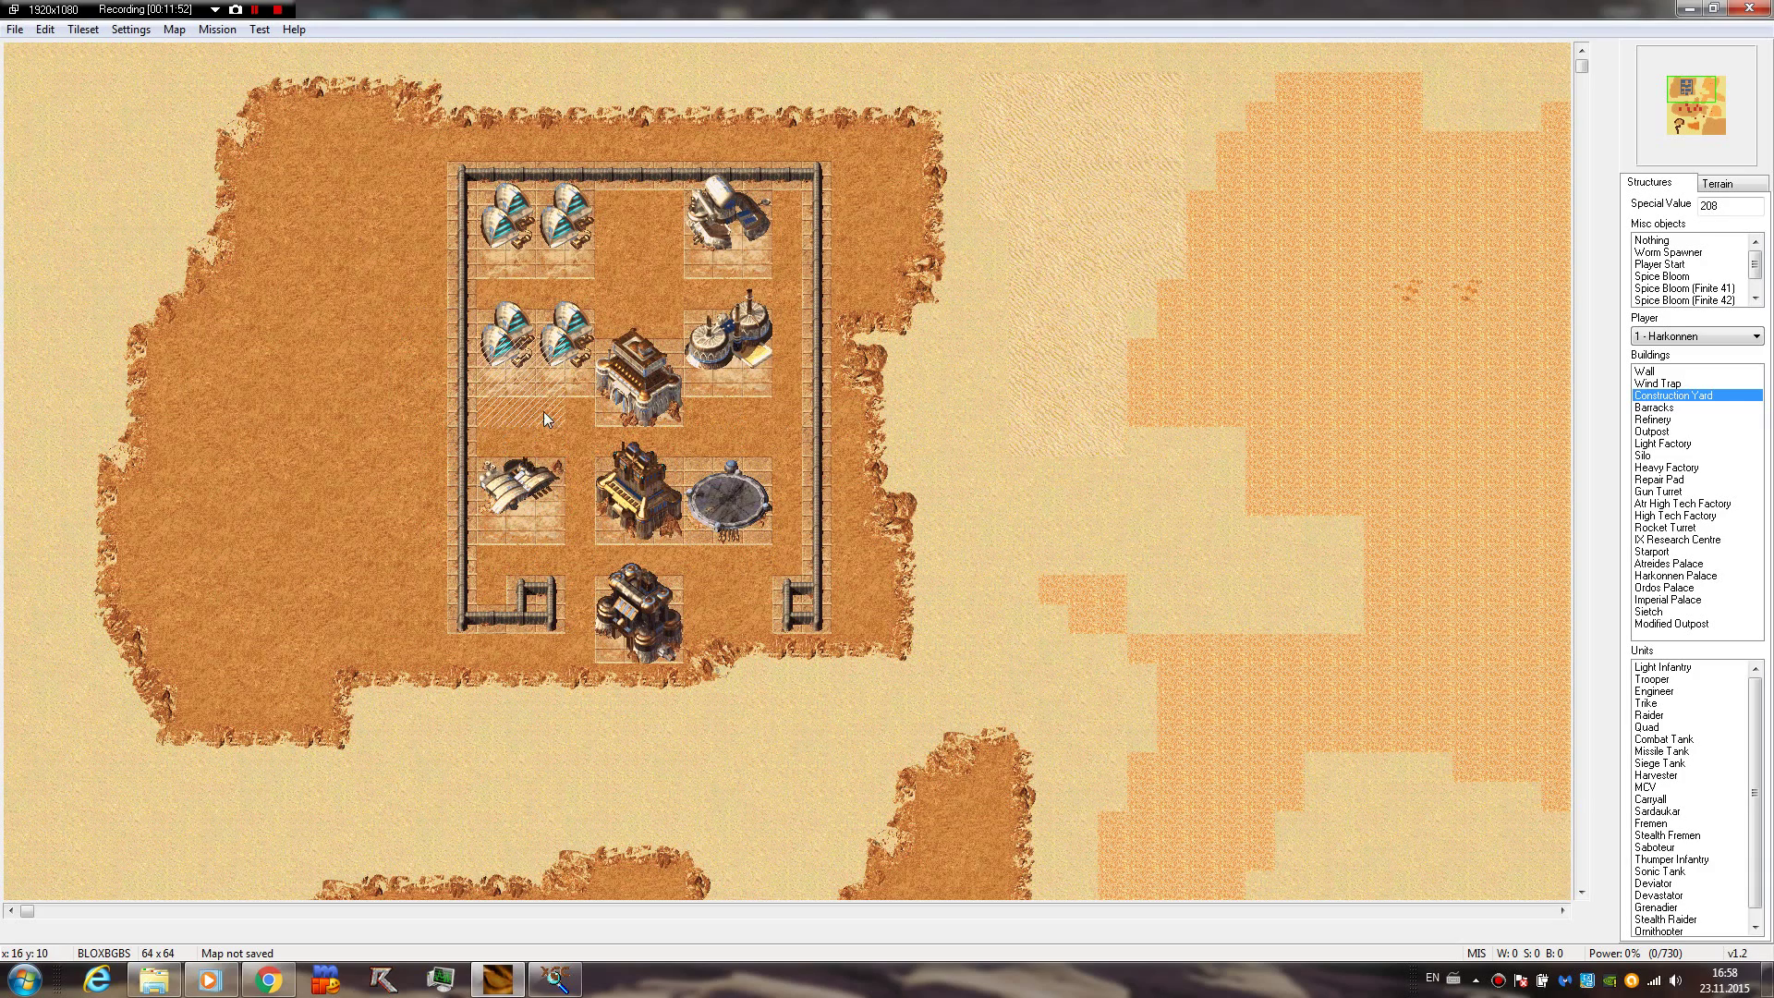
{"action": "left_click", "coordinate": [1703, 108]}
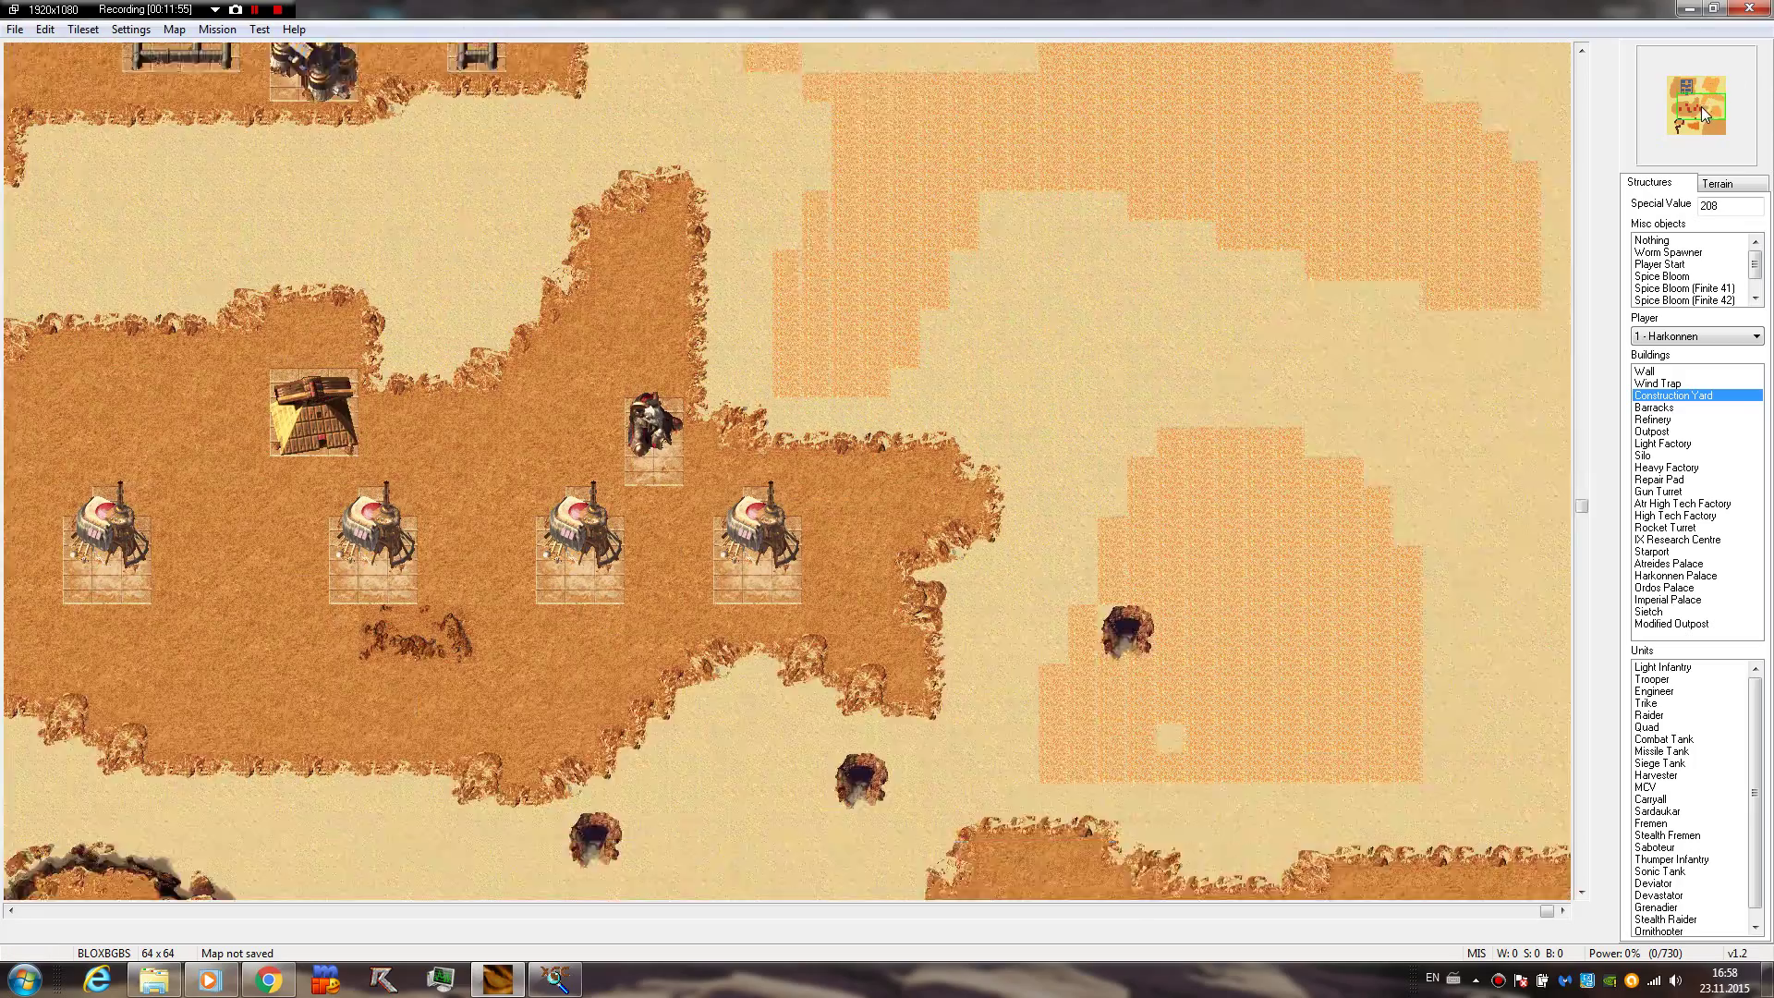
{"action": "left_click_drag", "start_coordinate": [1701, 107], "coordinate": [1673, 108]}
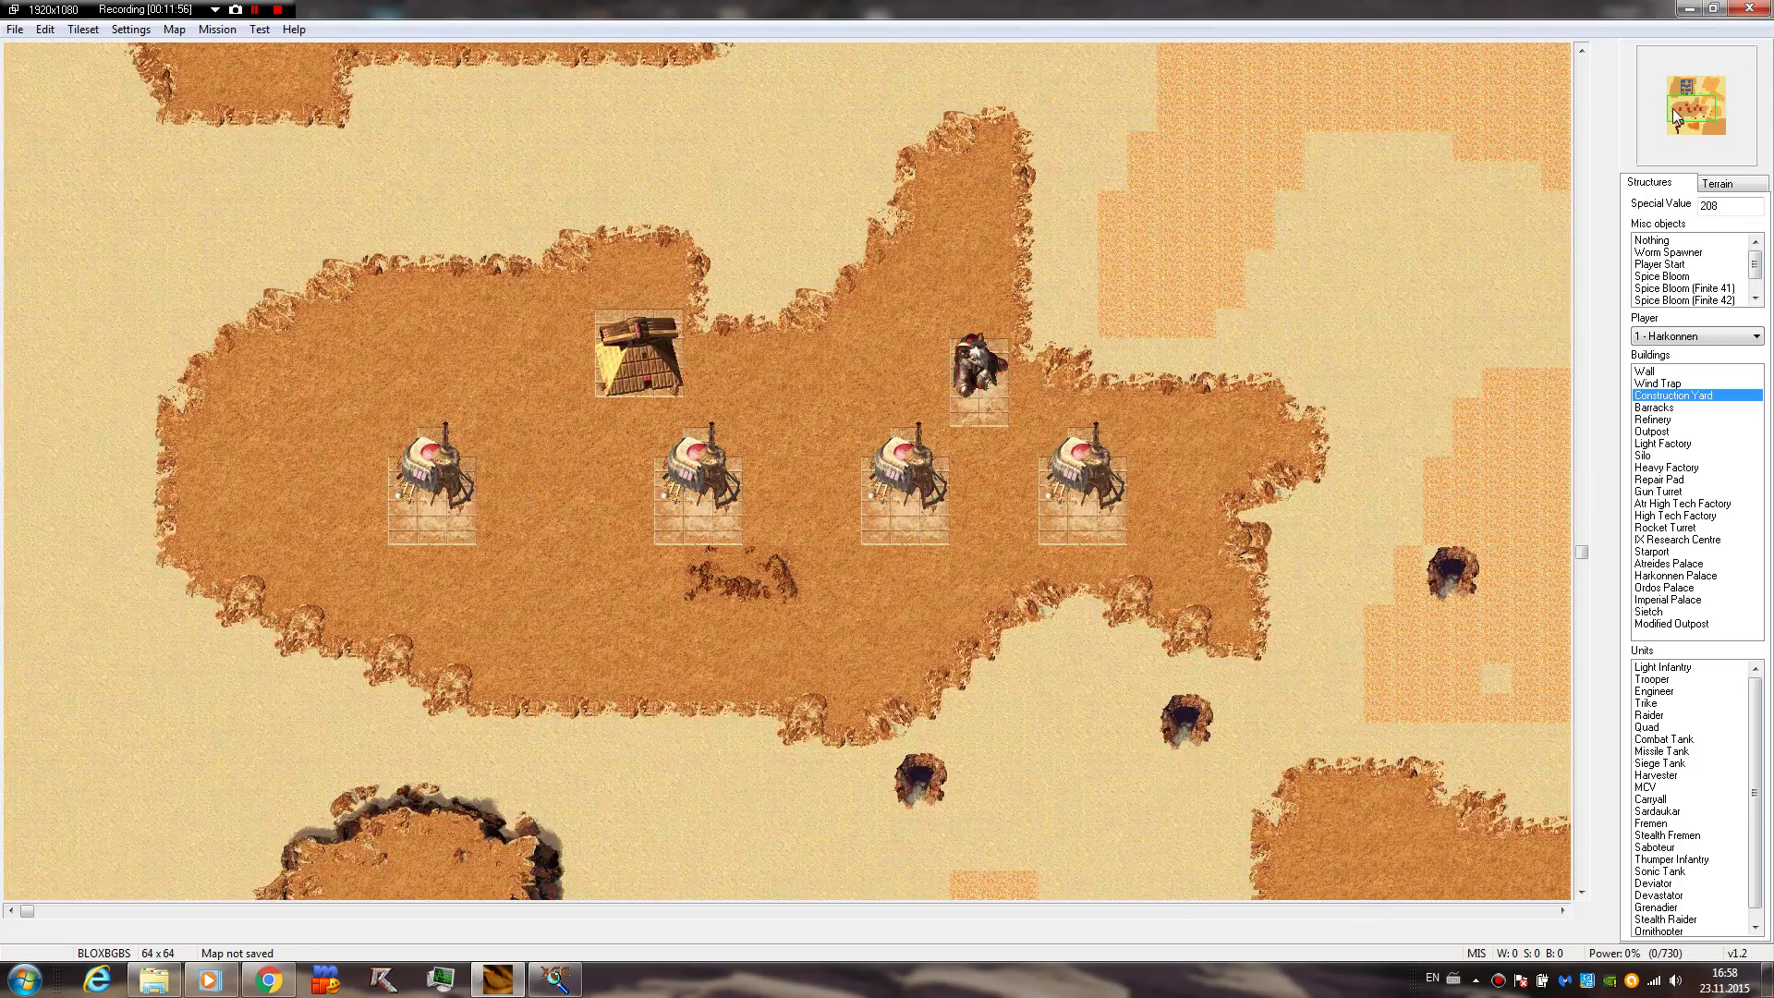
Browse the editor's menus without choosing anything and shift the view
{"action": "left_click", "coordinate": [15, 29]}
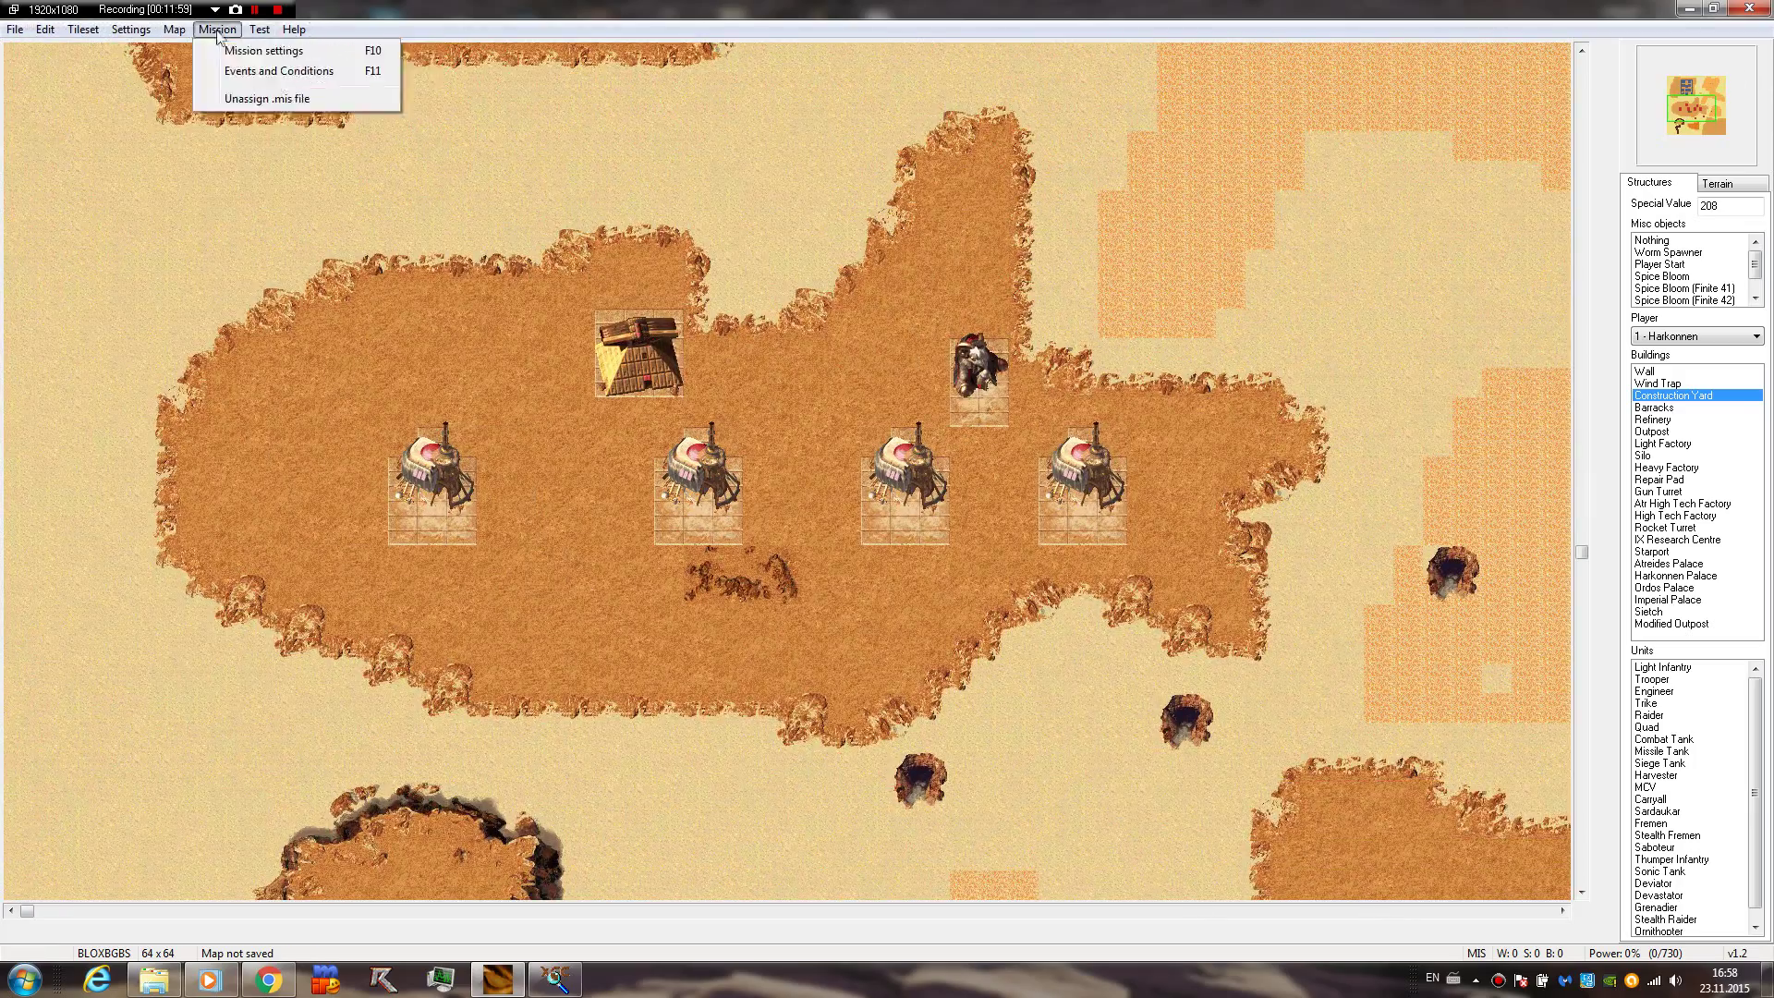
{"action": "left_click", "coordinate": [469, 14]}
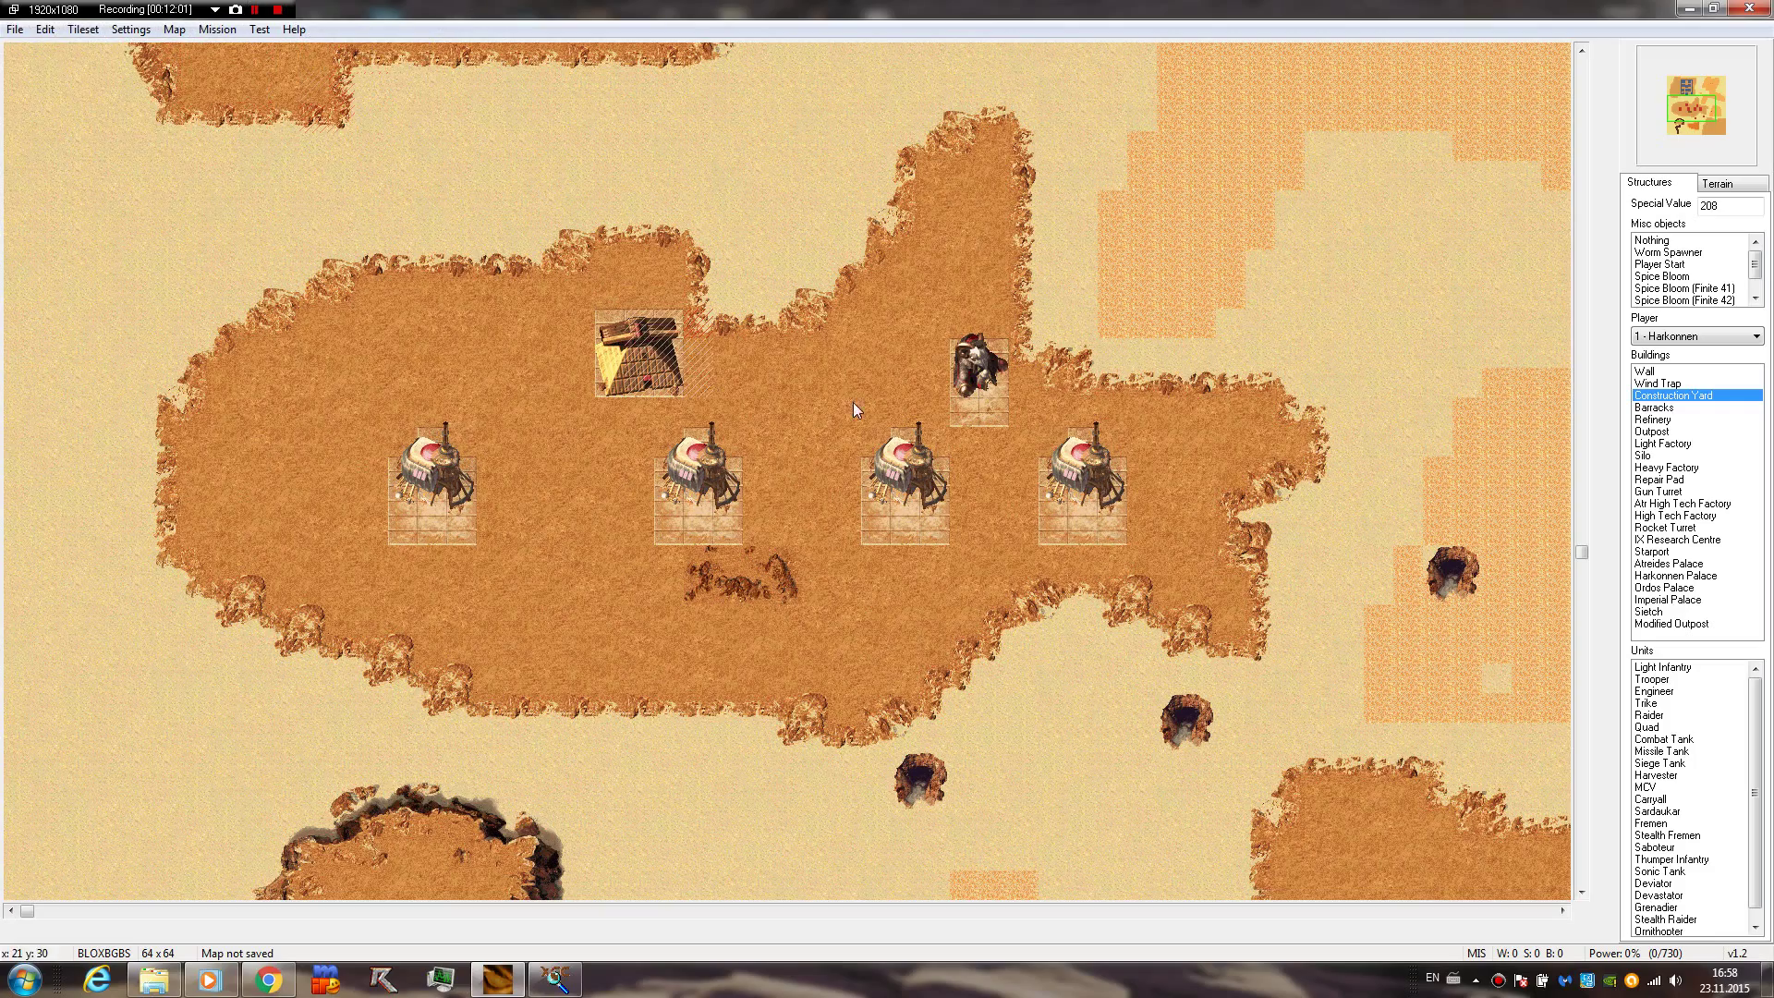
{"action": "left_click_drag", "start_coordinate": [1702, 132], "coordinate": [1657, 80]}
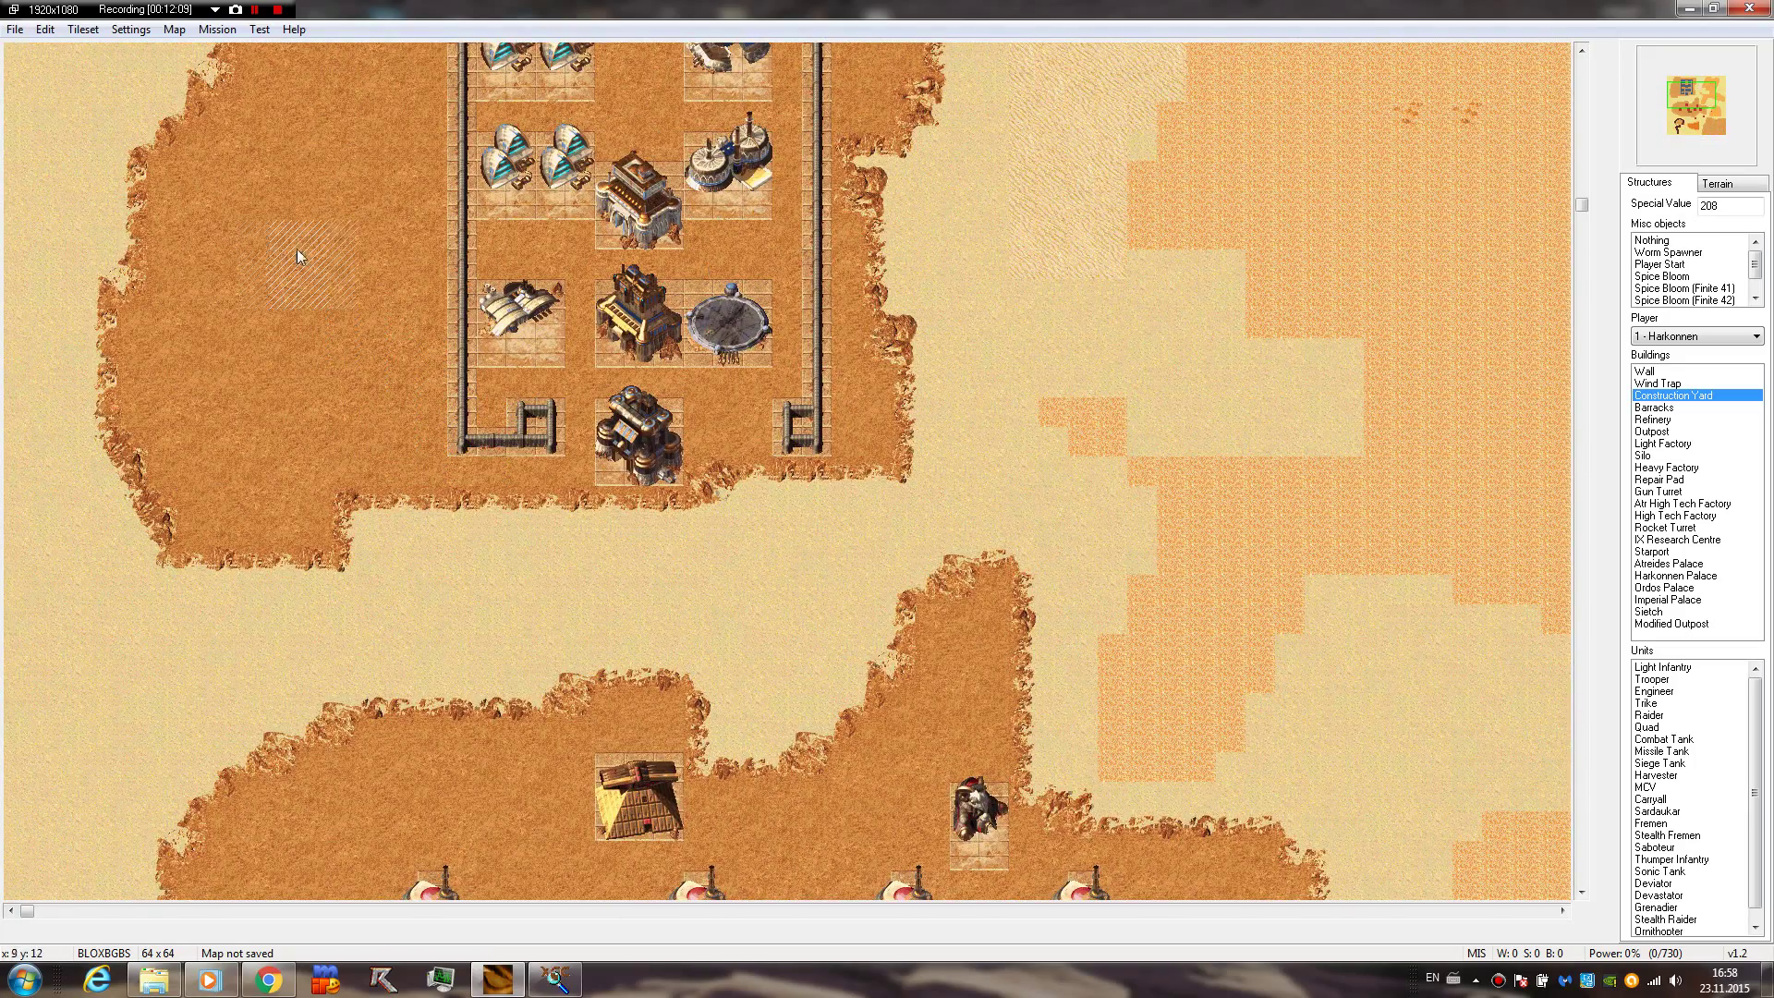
Save the map as hh.map on the Desktop, dismissing the Worm Spawner warning
{"action": "left_click", "coordinate": [14, 29]}
{"action": "left_click", "coordinate": [87, 148]}
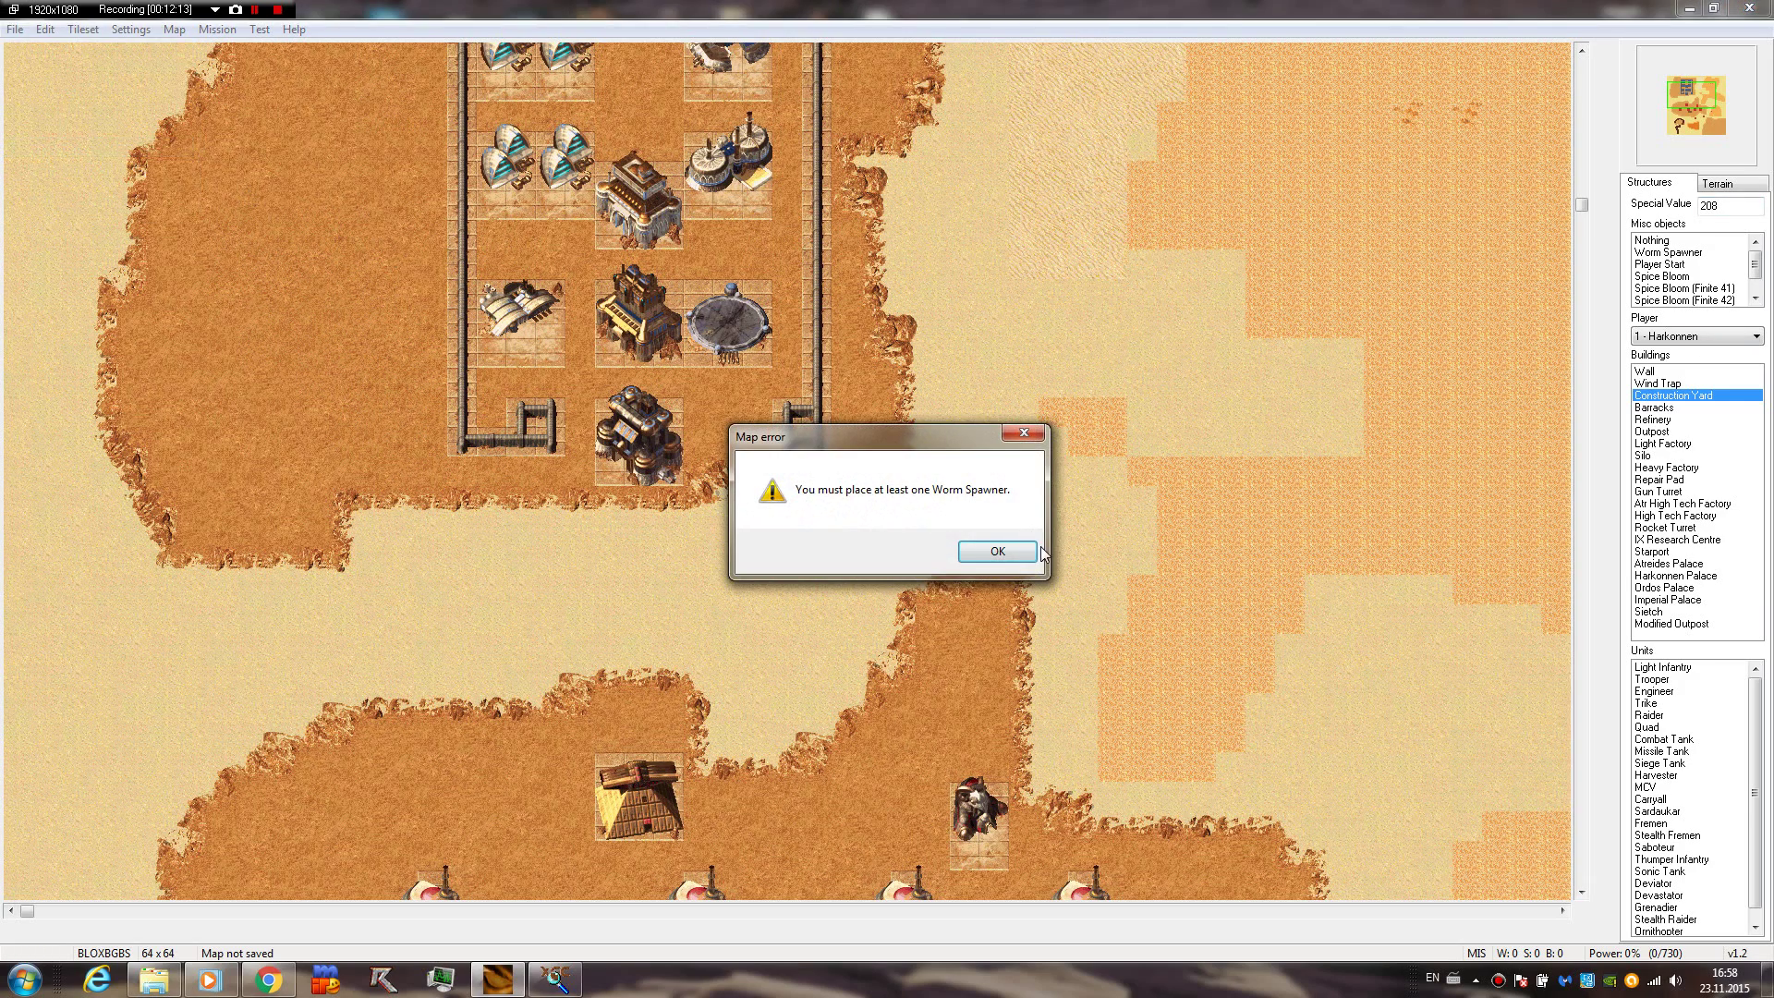
{"action": "left_click", "coordinate": [1006, 553]}
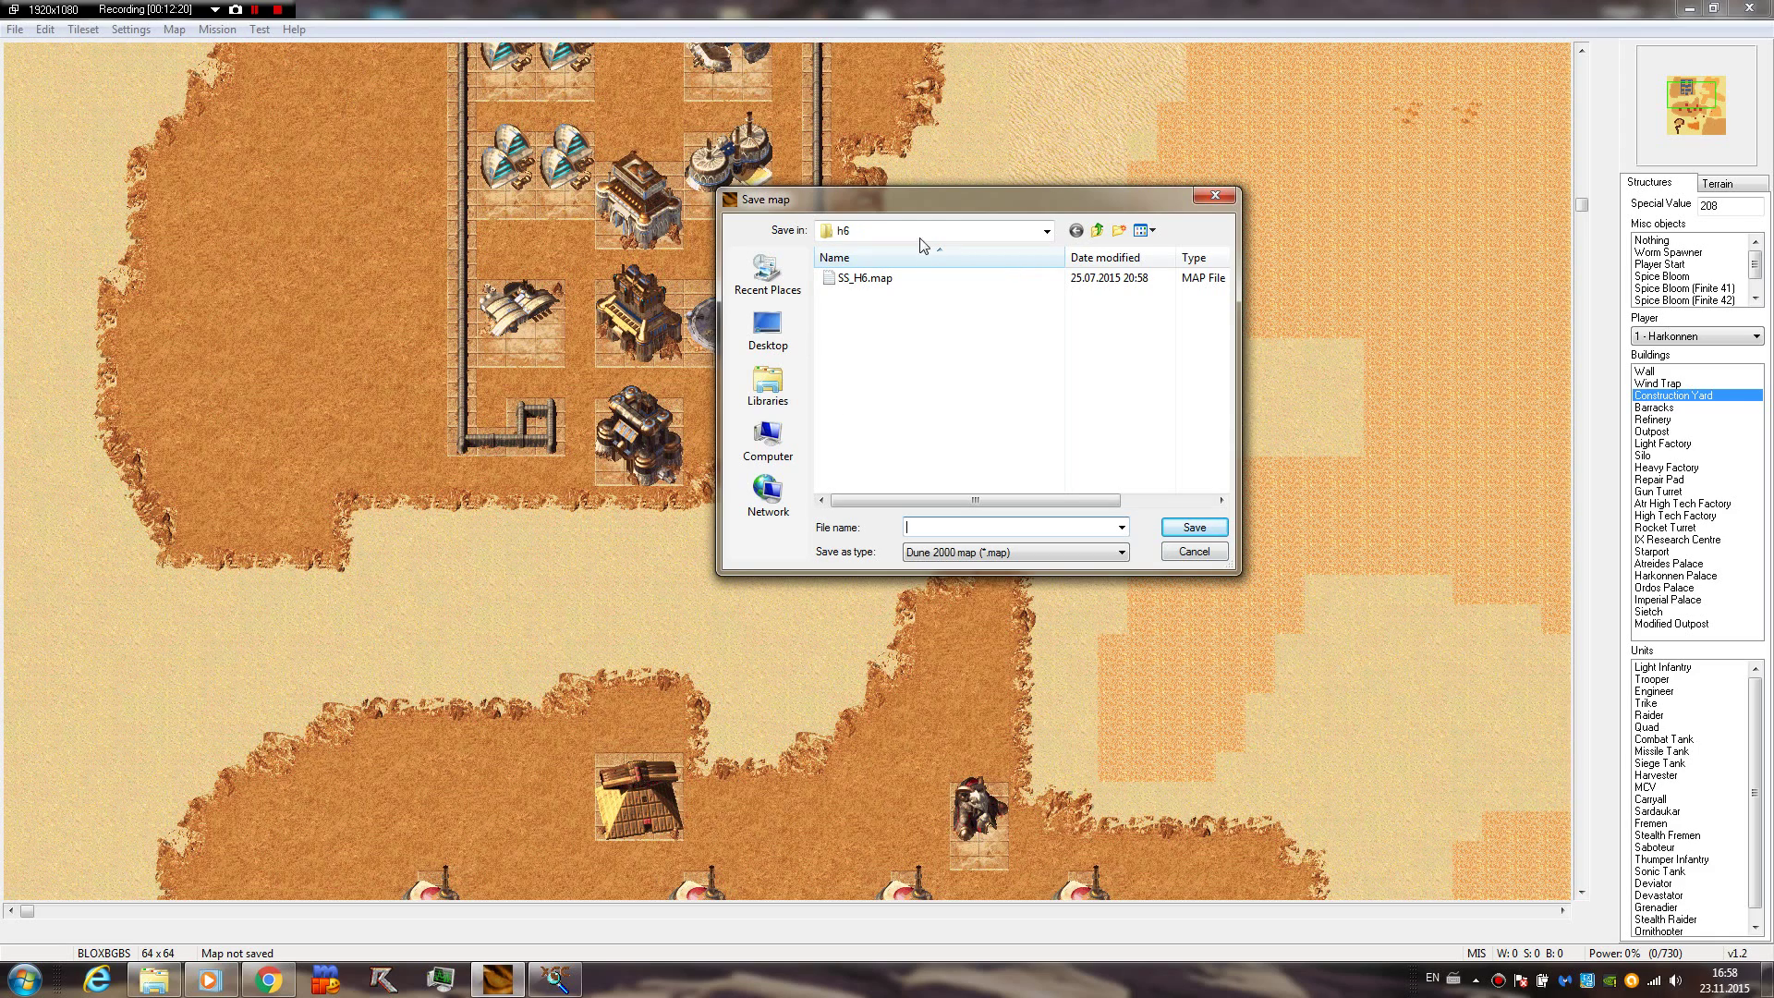
{"action": "left_click", "coordinate": [768, 328]}
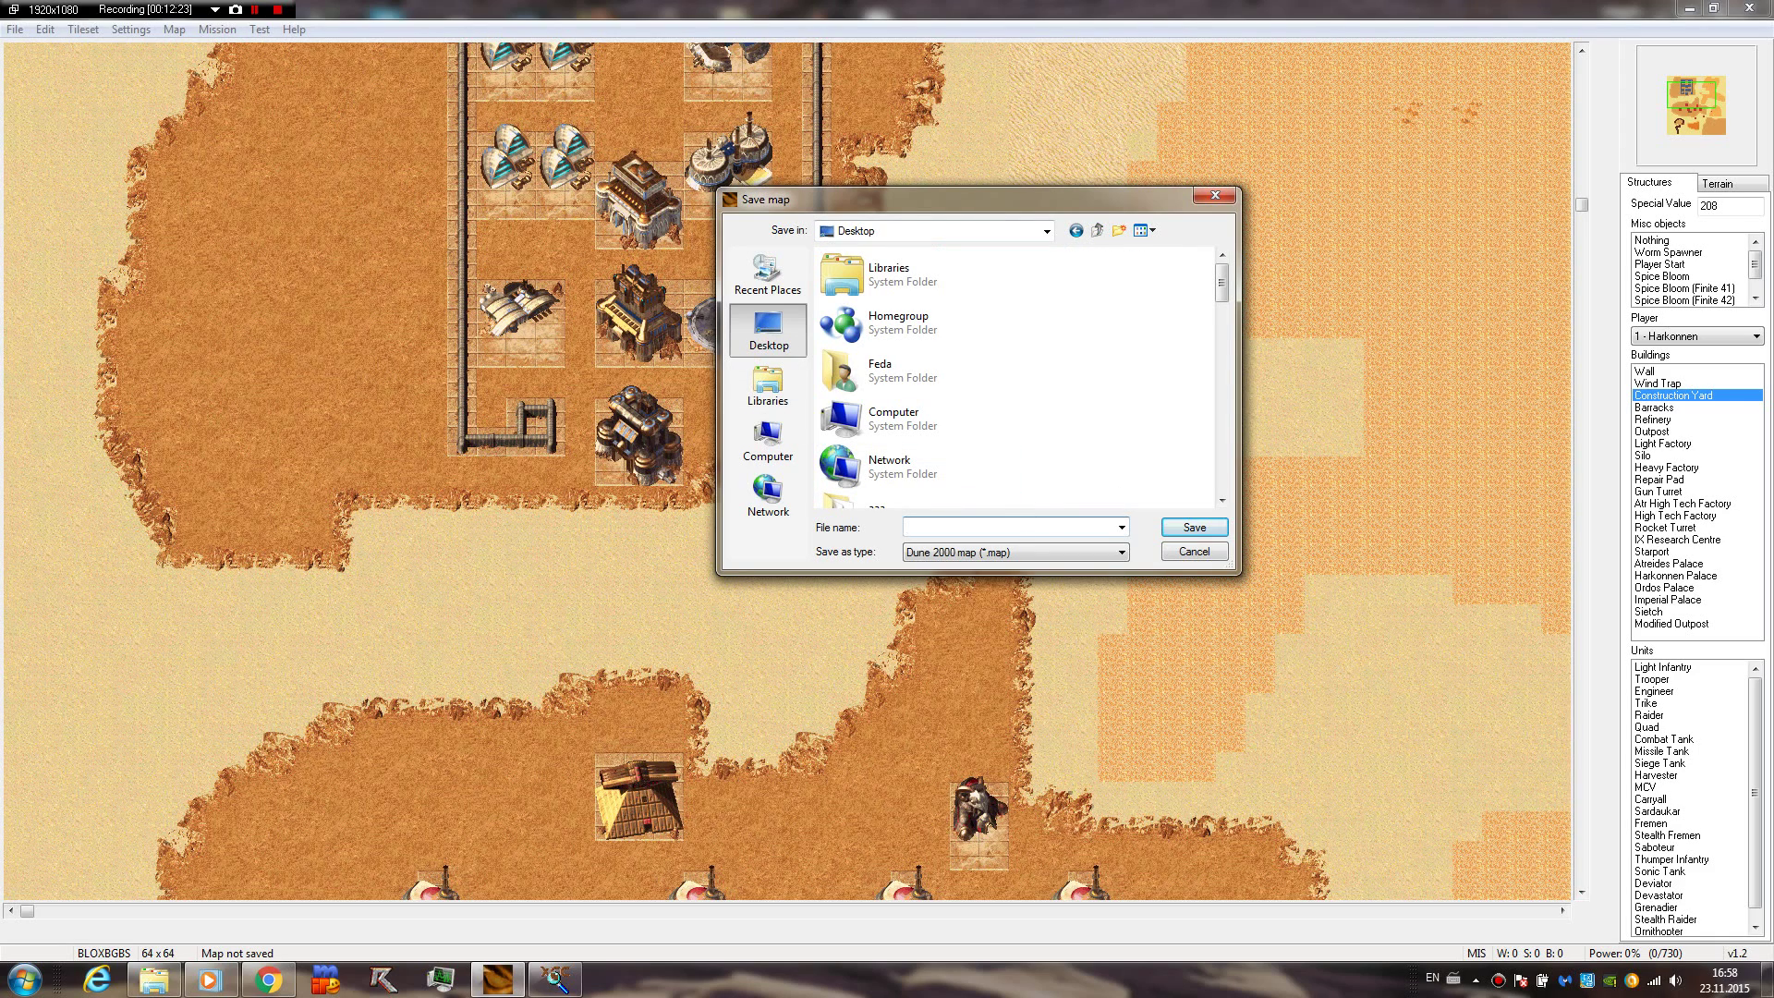
{"action": "type", "text": "hh"}
{"action": "left_click", "coordinate": [1193, 529]}
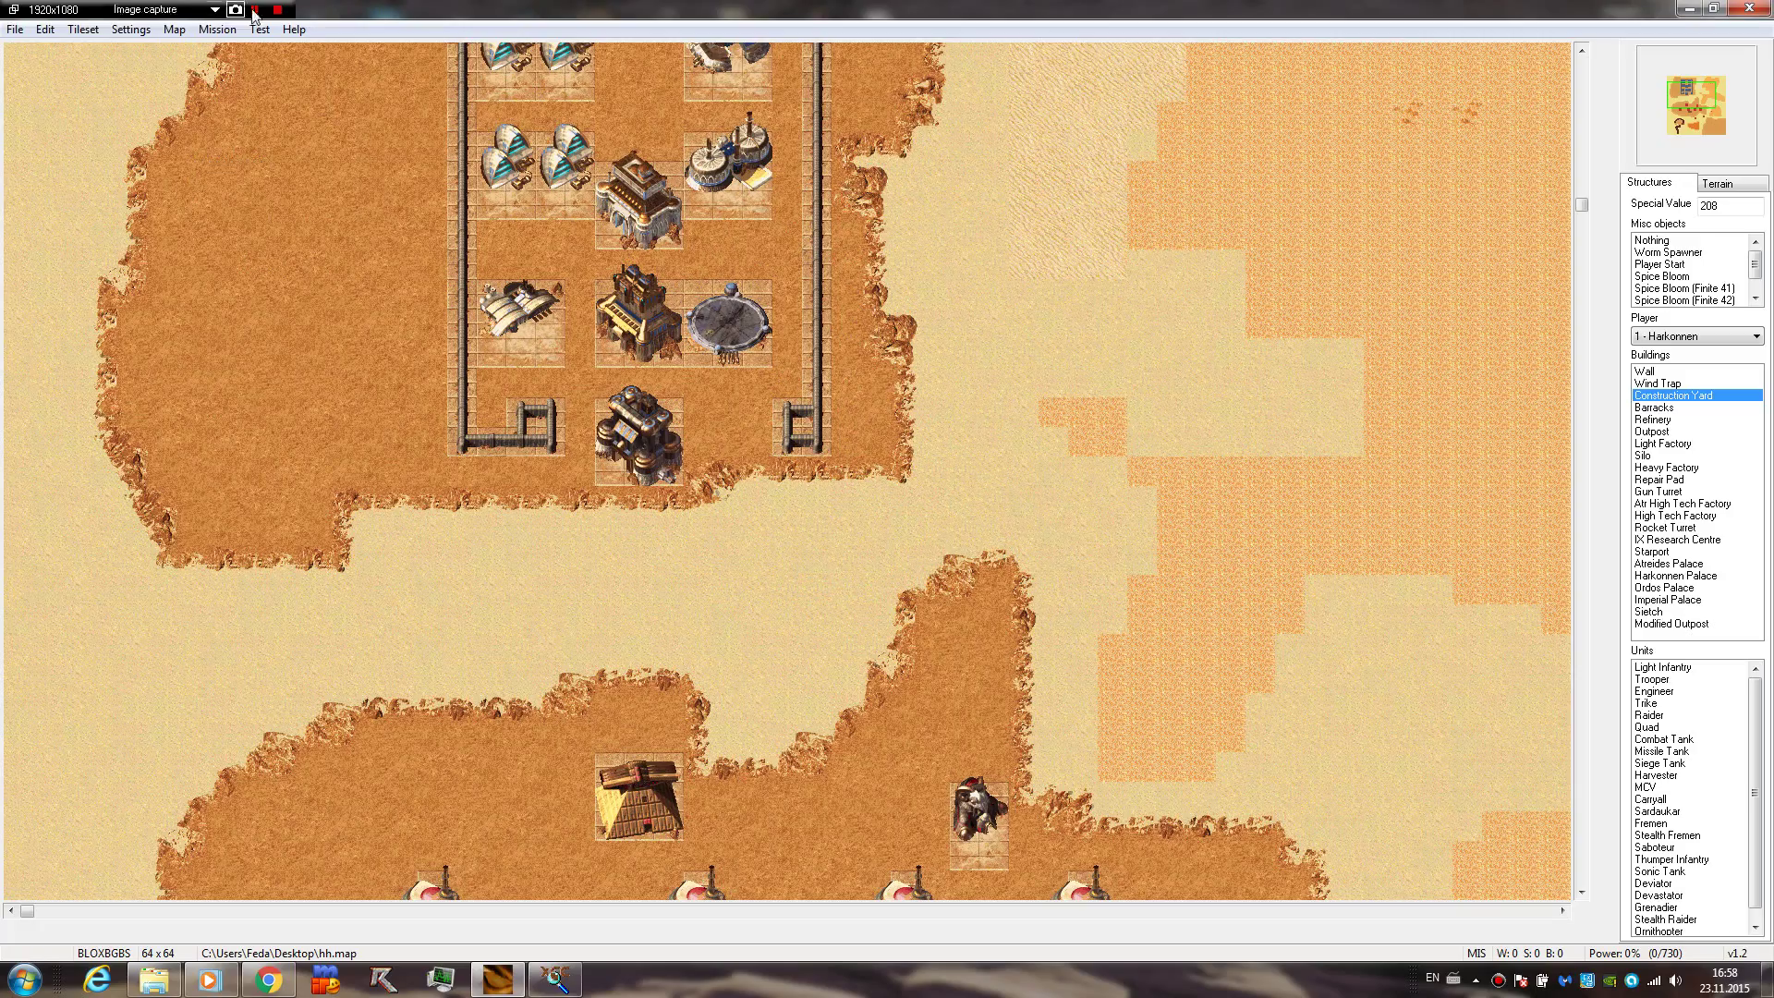